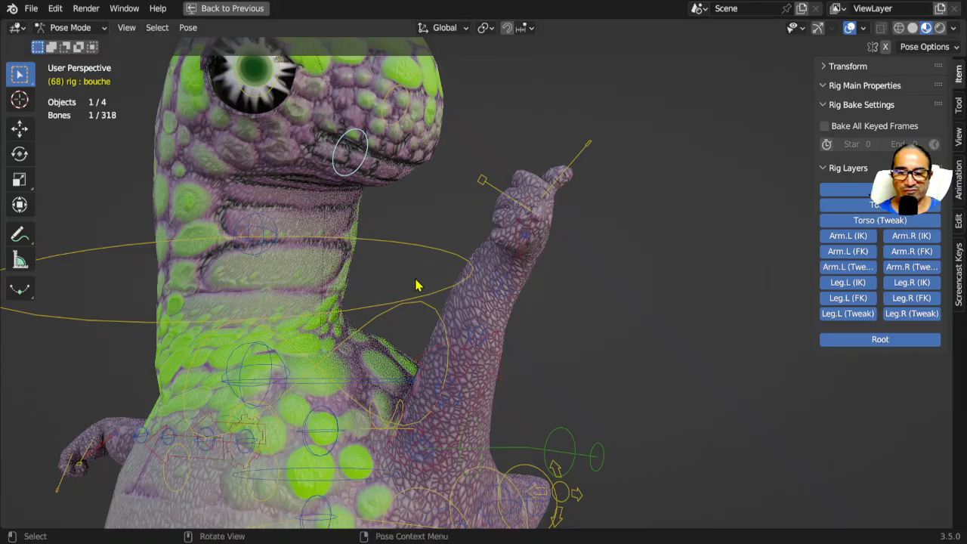
# - Test the mouth control by moving it downward and rotating it, leaving the original mouth pose in place
pyautogui.moveTo(419, 283); pyautogui.dragTo(499, 350, button='middle')
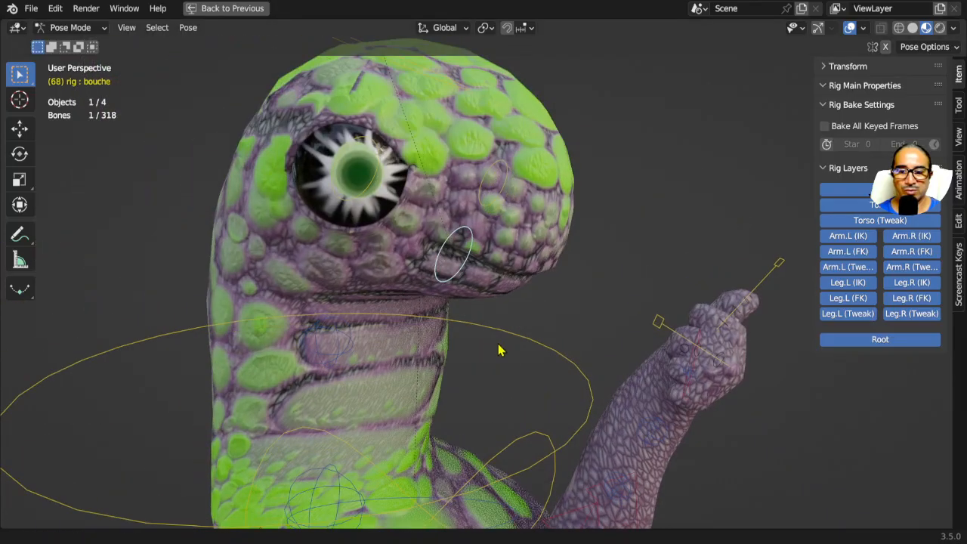
pyautogui.moveTo(463, 237); pyautogui.dragTo(374, 310, button='middle')
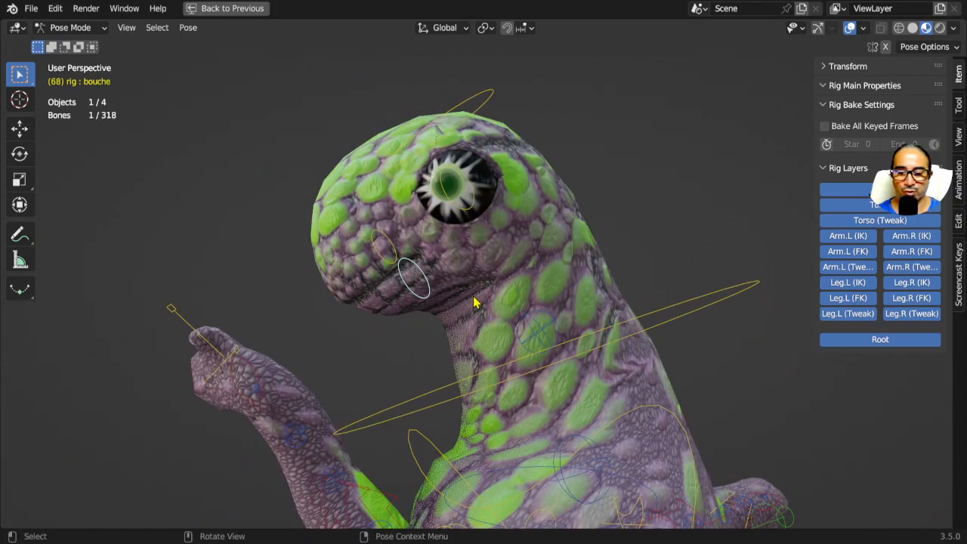
pyautogui.press('g')
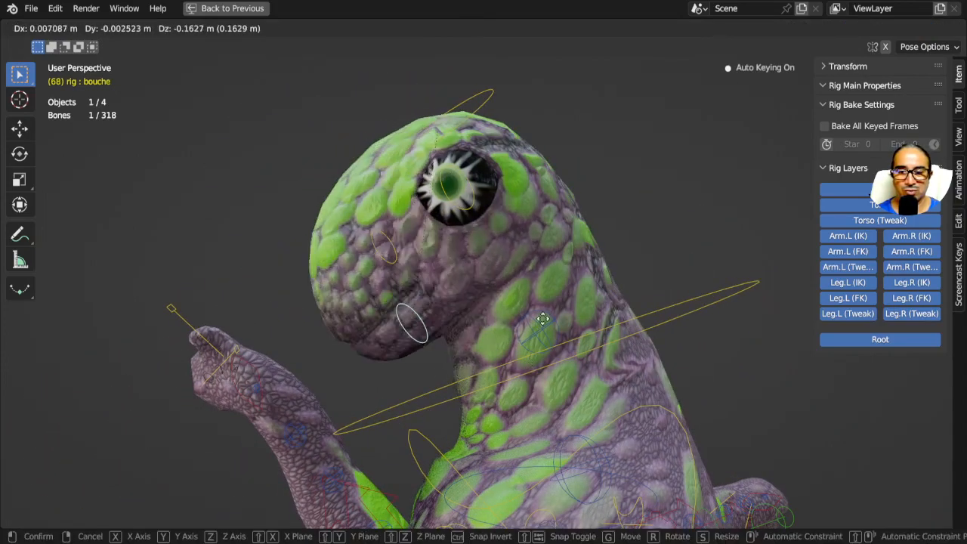
pyautogui.click(520, 310)
pyautogui.moveTo(484, 317); pyautogui.dragTo(454, 327, button='middle')
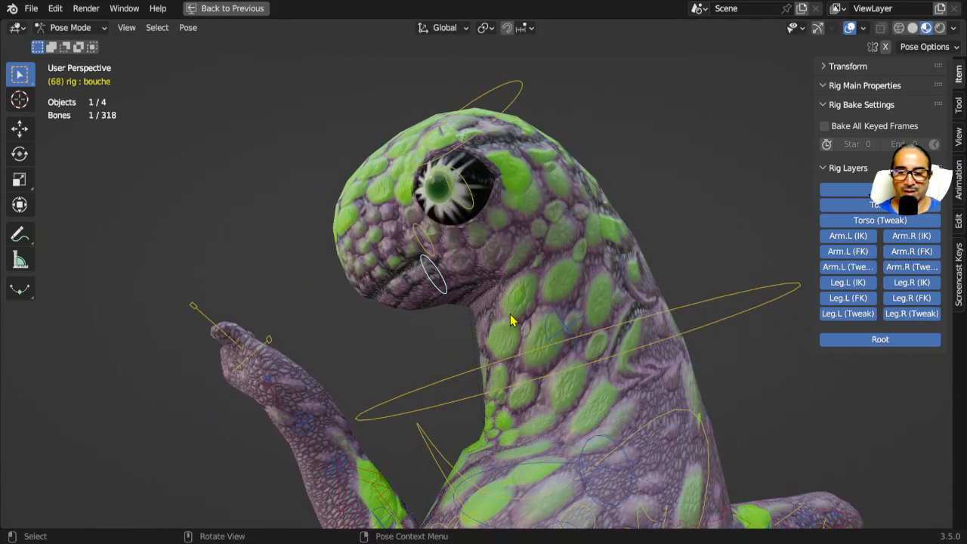
pyautogui.press('r')
pyautogui.click(517, 334)
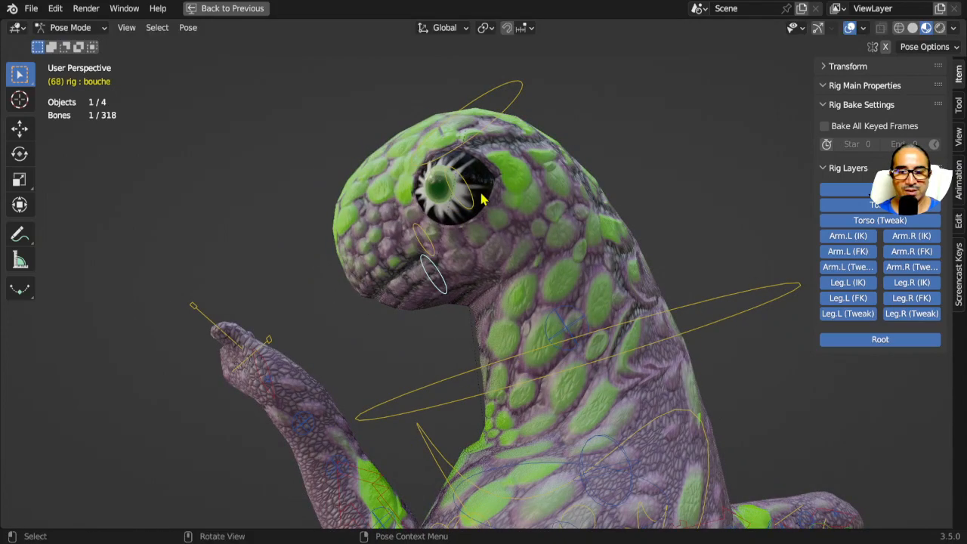
# - Try a free trackball rotation of the left eye control on the dinosaur's head
pyautogui.click(477, 232)
pyautogui.moveTo(478, 231)
pyautogui.mouseDown(button='middle')
pyautogui.moveTo(559, 248)
pyautogui.moveTo(597, 240)
pyautogui.moveTo(477, 246)
pyautogui.mouseUp(button='middle')
pyautogui.press('r')
pyautogui.press('r')
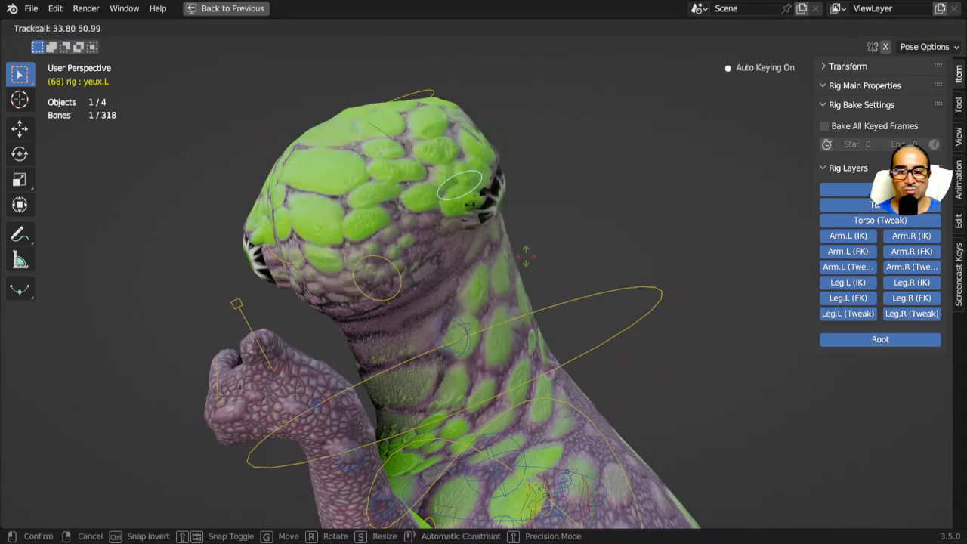
pyautogui.click(483, 253)
pyautogui.moveTo(483, 253); pyautogui.dragTo(362, 355, button='middle')
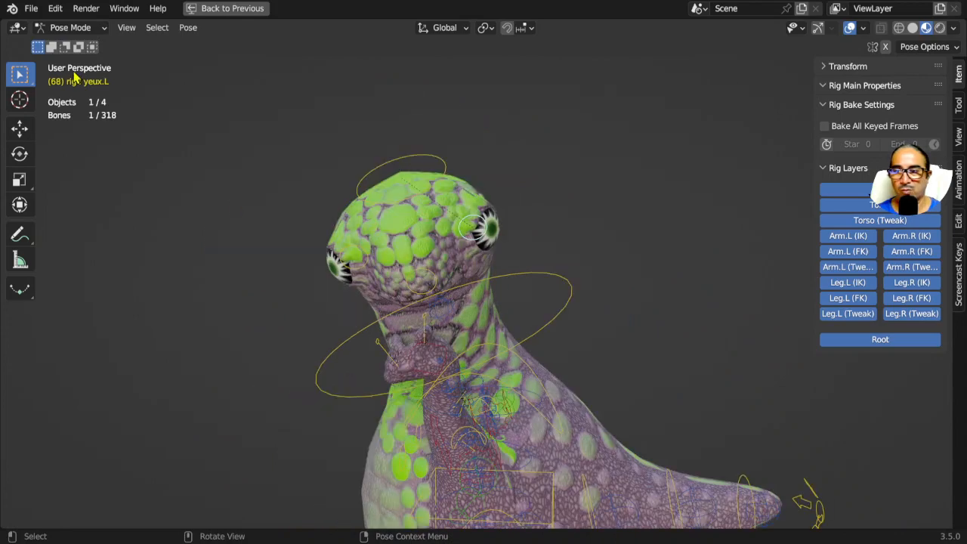
# - Open the recent file dino3-weight.blend, discarding the changes to dino2.blend
pyautogui.click(31, 9)
pyautogui.moveTo(75, 57)
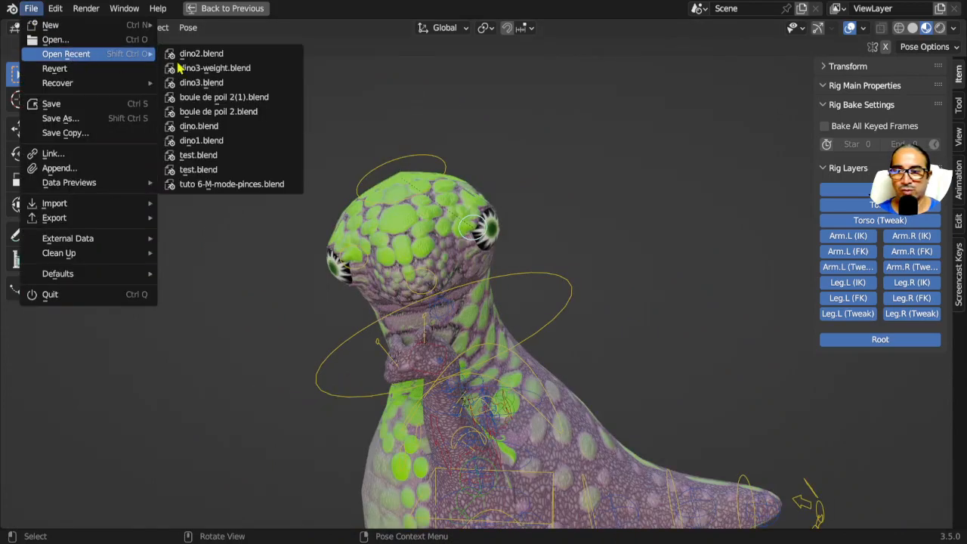
pyautogui.click(222, 69)
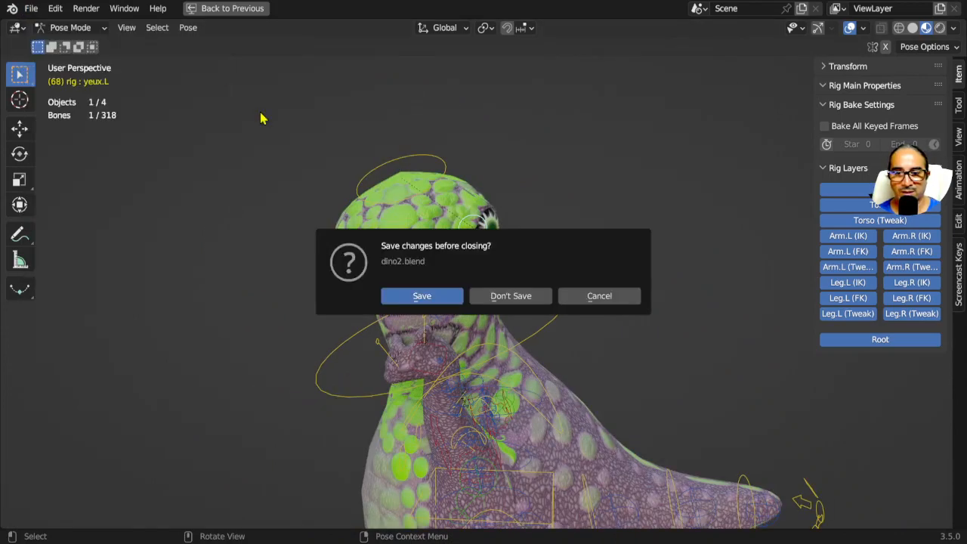
pyautogui.click(526, 297)
# - Try a trackball rotation of the left eye control on the untextured head
pyautogui.moveTo(335, 328); pyautogui.dragTo(416, 276, button='middle')
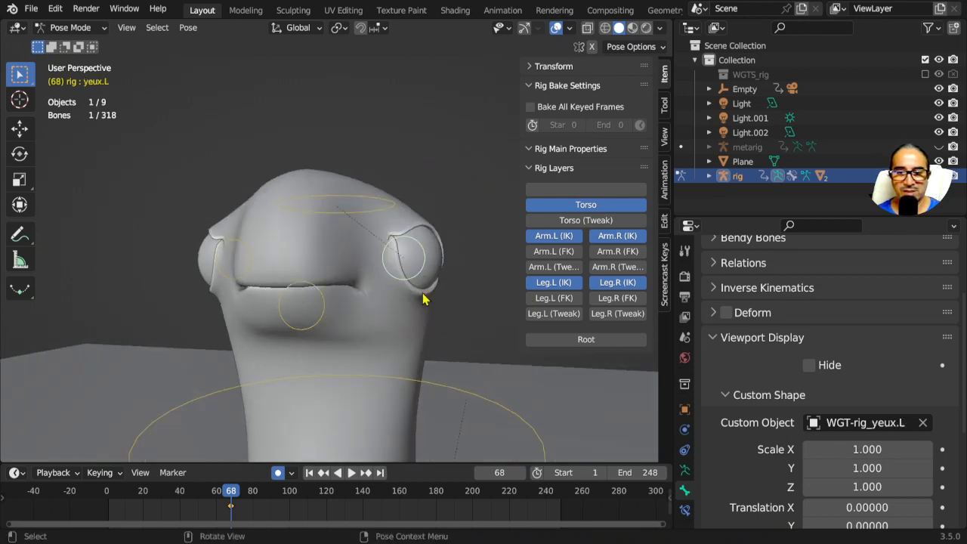
pyautogui.press('r')
pyautogui.press('r')
pyautogui.click(435, 283)
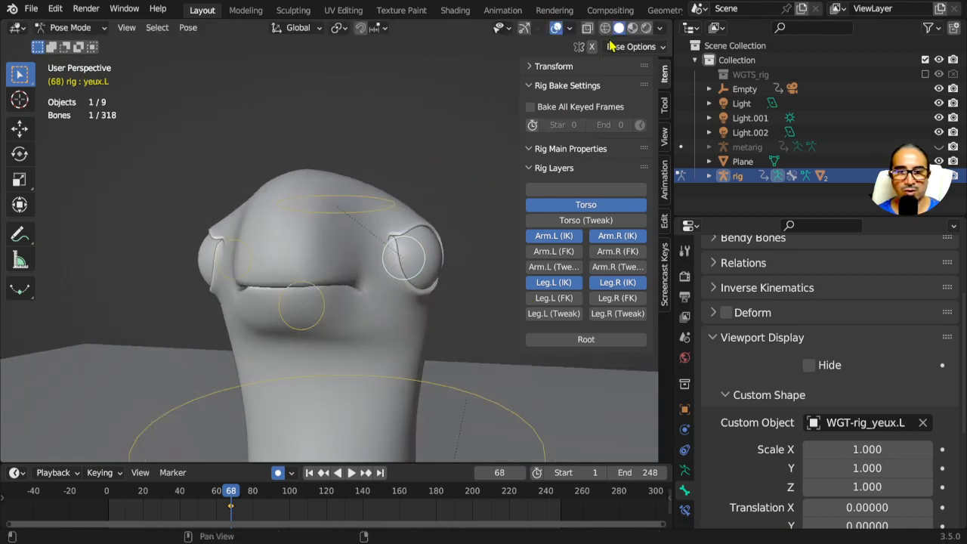
# - Display the dinosaur in Material Preview shading and maximize the 3D viewport
pyautogui.click(632, 28)
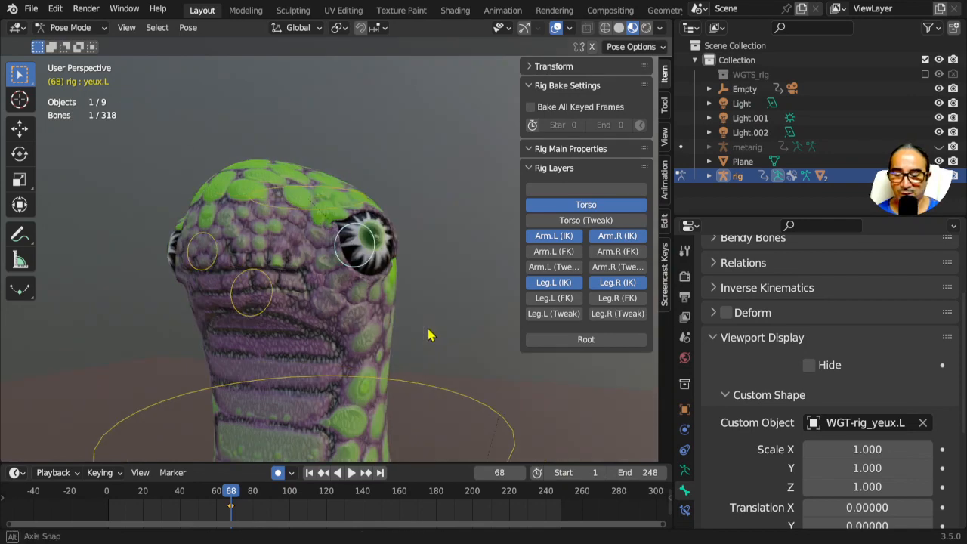
pyautogui.hotkey('ctrl', 'space')
pyautogui.moveTo(464, 341); pyautogui.dragTo(437, 374, button='middle')
# - Test the left eye control with free trackball rotations up, down and sideways, restoring its original orientation
pyautogui.press('r')
pyautogui.press('r')
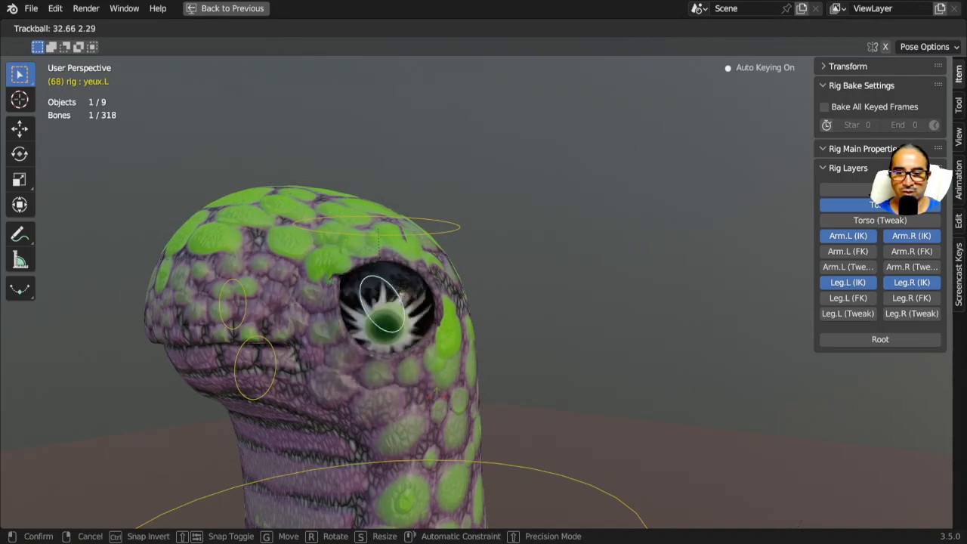
pyautogui.click(365, 366)
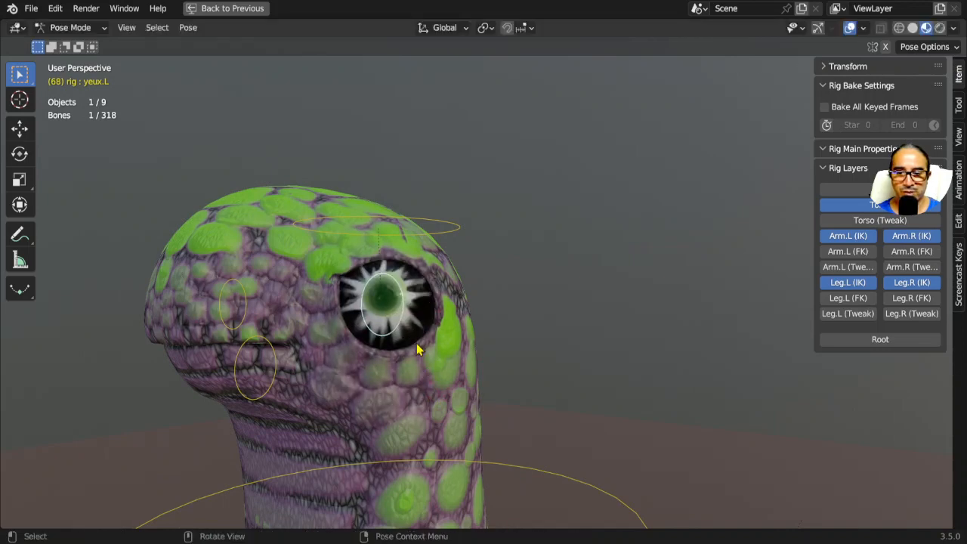
pyautogui.press('r')
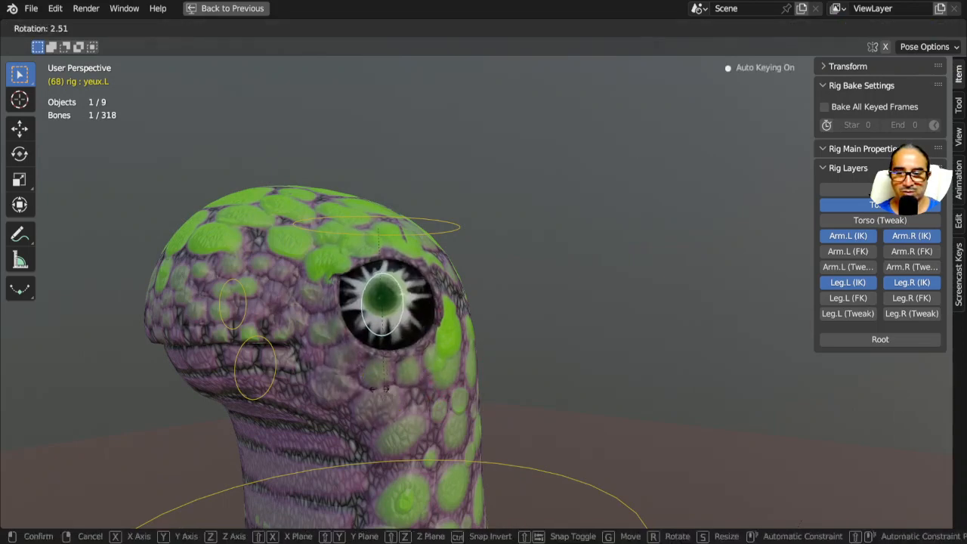
pyautogui.press('r')
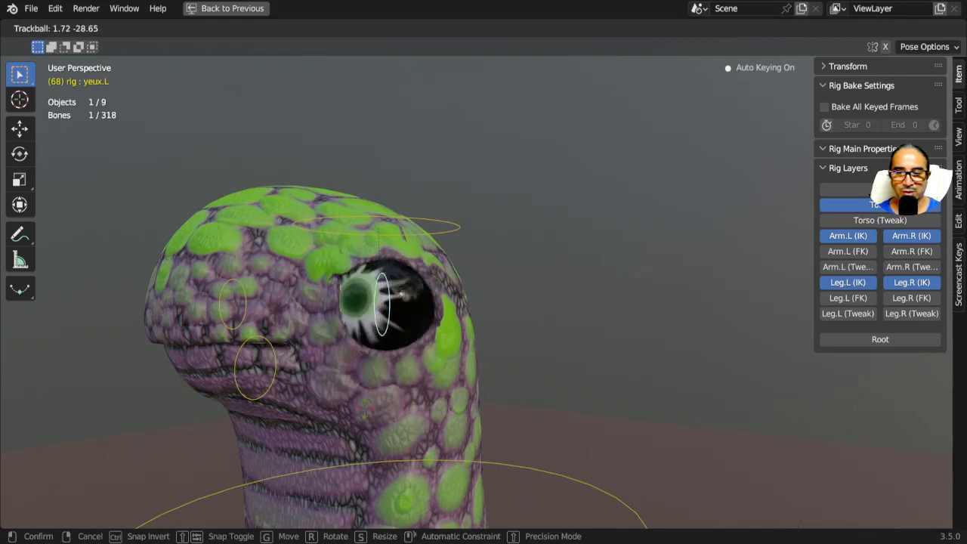
pyautogui.rightClick(264, 436)
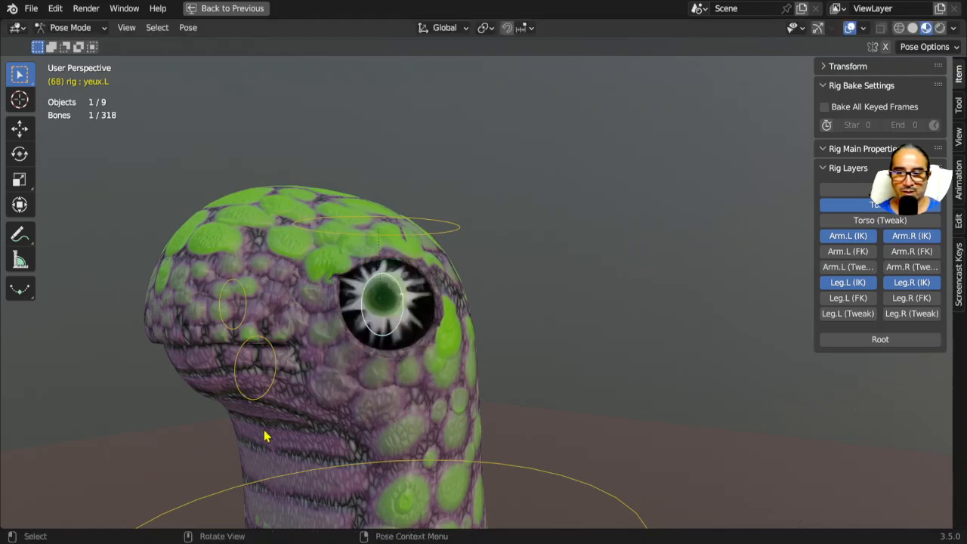
# - Try rotating the mouth control from the side, and with a trackball rotation from the front
pyautogui.click(293, 381)
pyautogui.moveTo(337, 406); pyautogui.dragTo(294, 401, button='middle')
pyautogui.press('r')
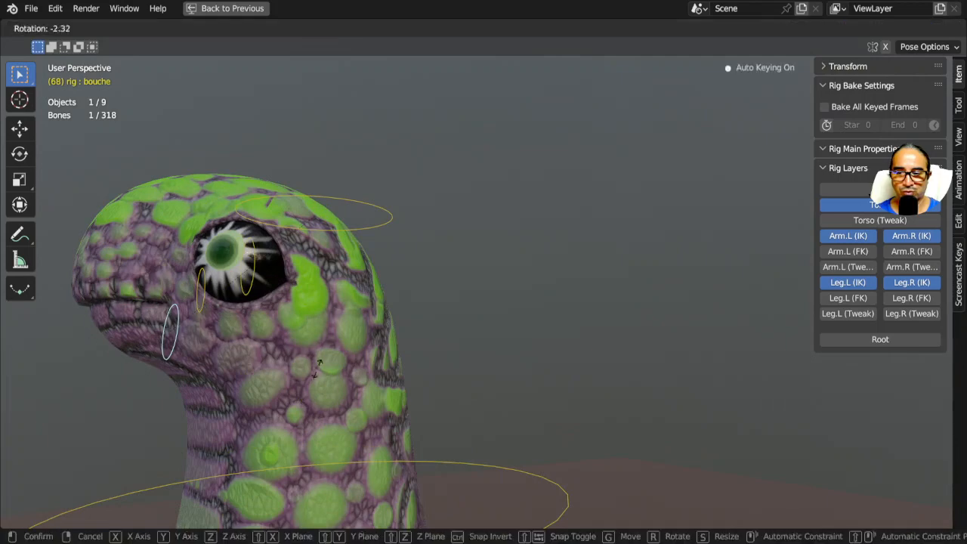
pyautogui.rightClick(354, 386)
pyautogui.moveTo(355, 388); pyautogui.dragTo(415, 389, button='middle')
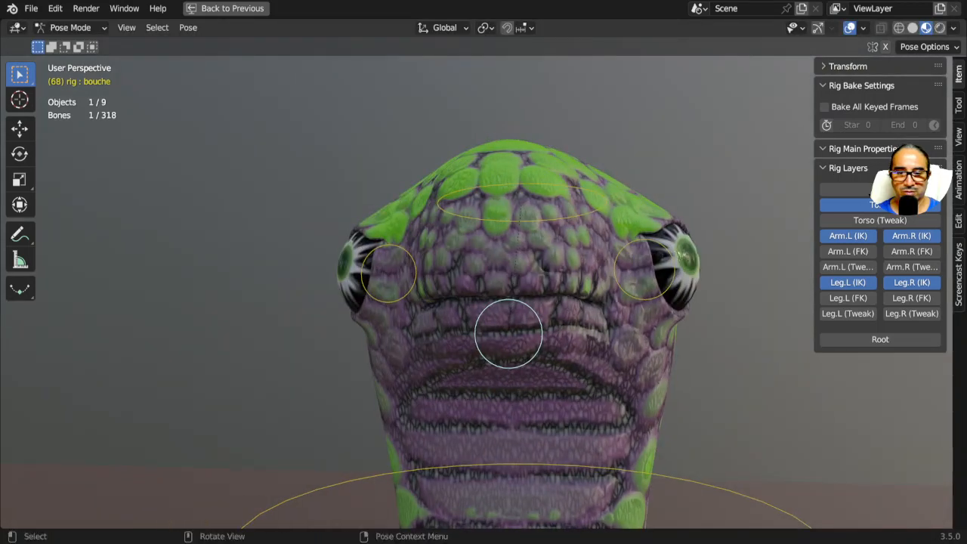
pyautogui.press('r')
pyautogui.press('r')
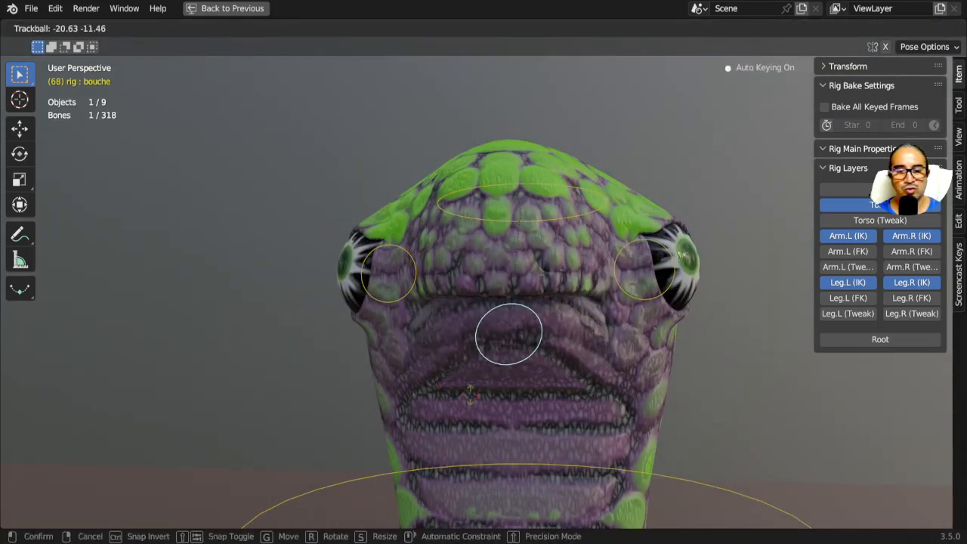
pyautogui.rightClick(561, 363)
# - Select the left hand's IK control and scale it up slightly
pyautogui.scroll(-7, 561, 363)
pyautogui.moveTo(561, 362); pyautogui.dragTo(619, 371, button='middle')
pyautogui.click(622, 340)
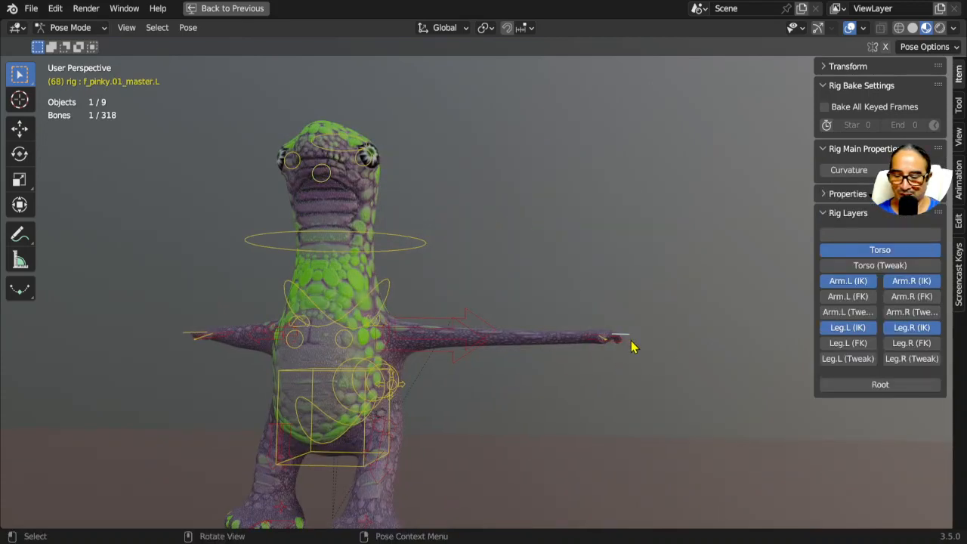
pyautogui.click(597, 347)
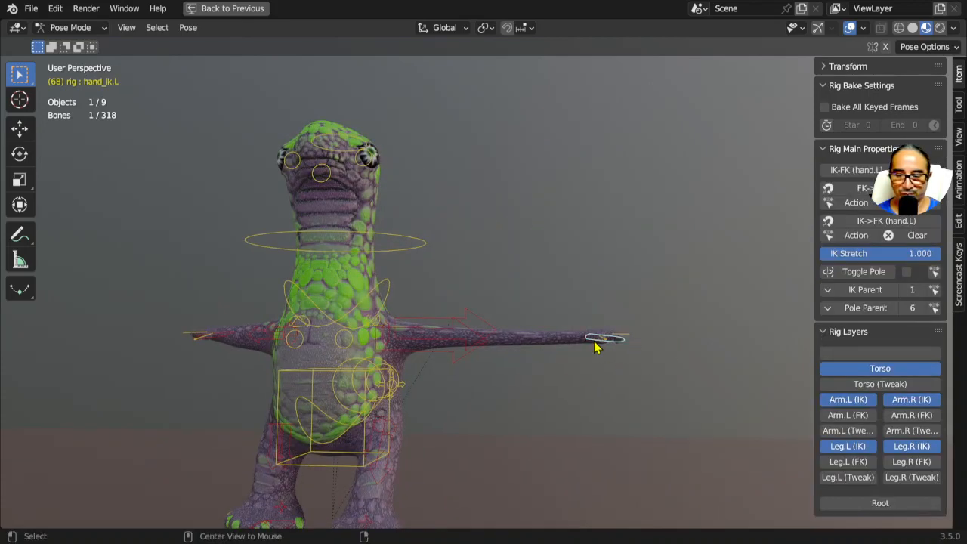
pyautogui.hotkey('alt', 'g')
pyautogui.scroll(6, 481, 389)
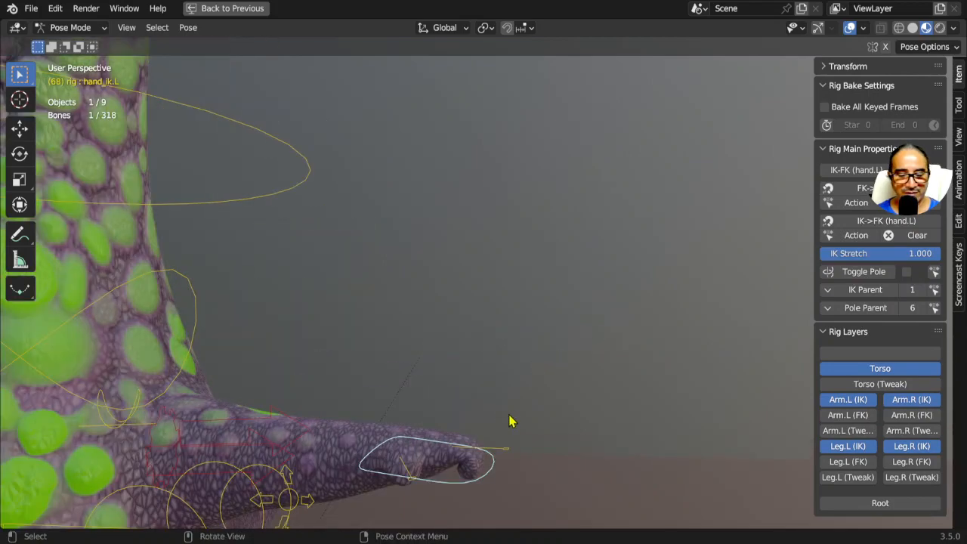
pyautogui.press('KP_Decimal')
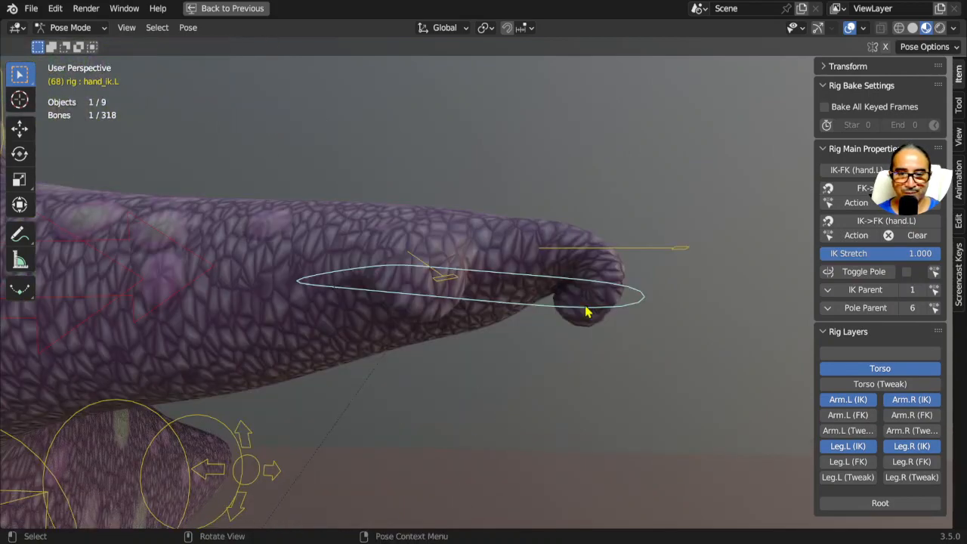
pyautogui.moveTo(588, 312); pyautogui.dragTo(627, 270, button='middle')
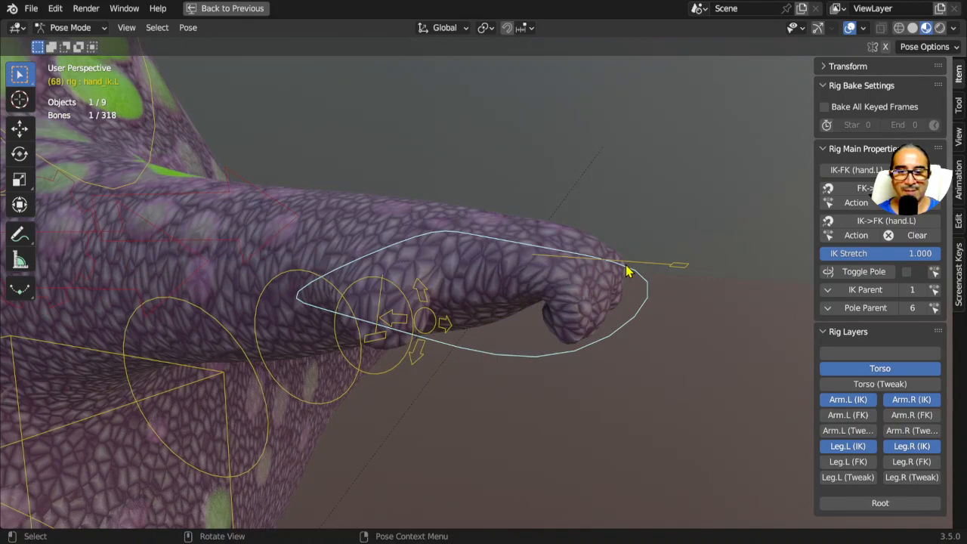
pyautogui.press('s')
pyautogui.click(682, 274)
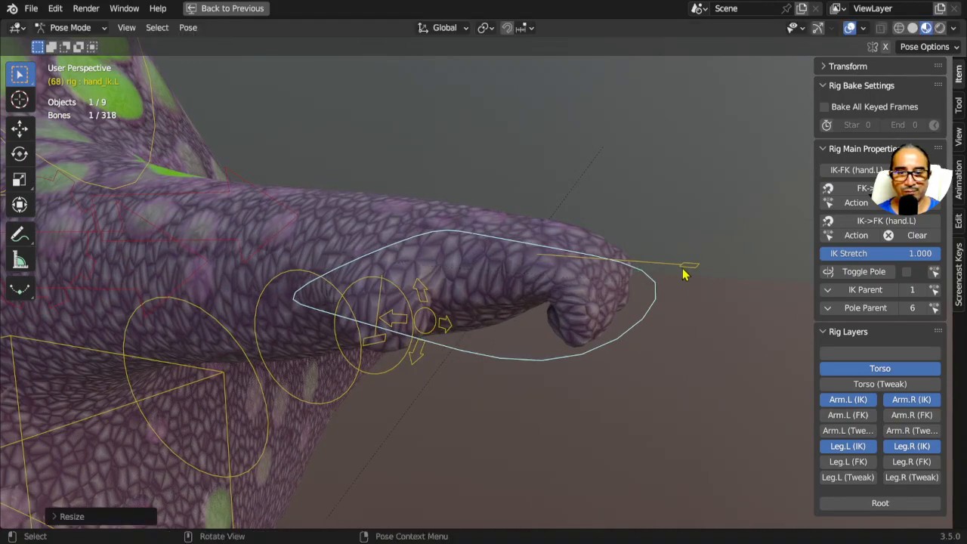
# - Scale the left hand's finger master control up to straighten the fingers, and rescale it to curl them
pyautogui.click(682, 274)
pyautogui.press('s')
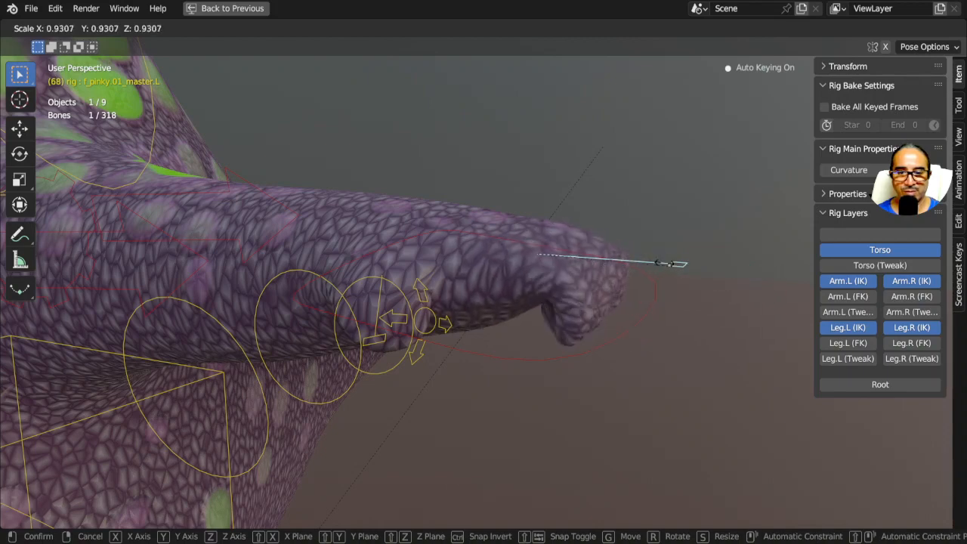
pyautogui.click(780, 274)
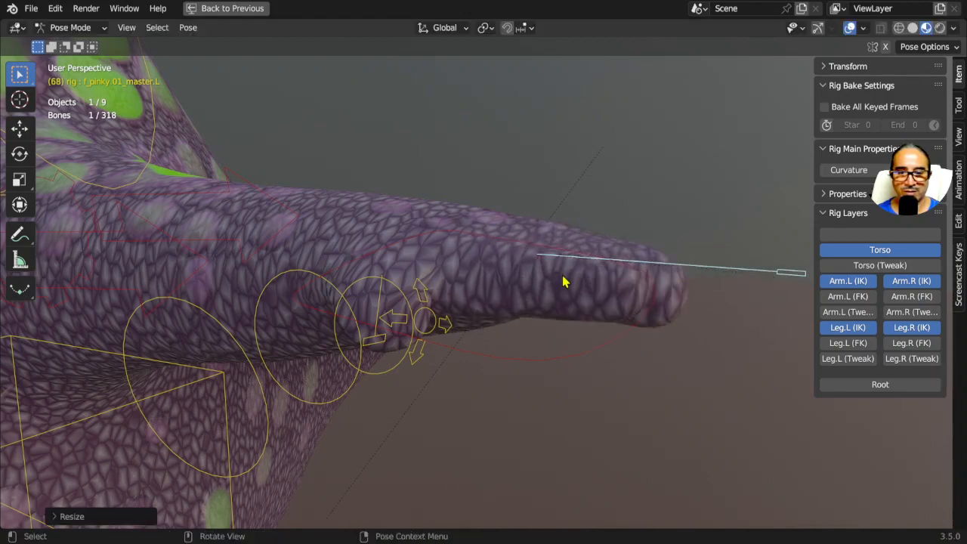
pyautogui.moveTo(563, 281); pyautogui.dragTo(656, 324, button='middle')
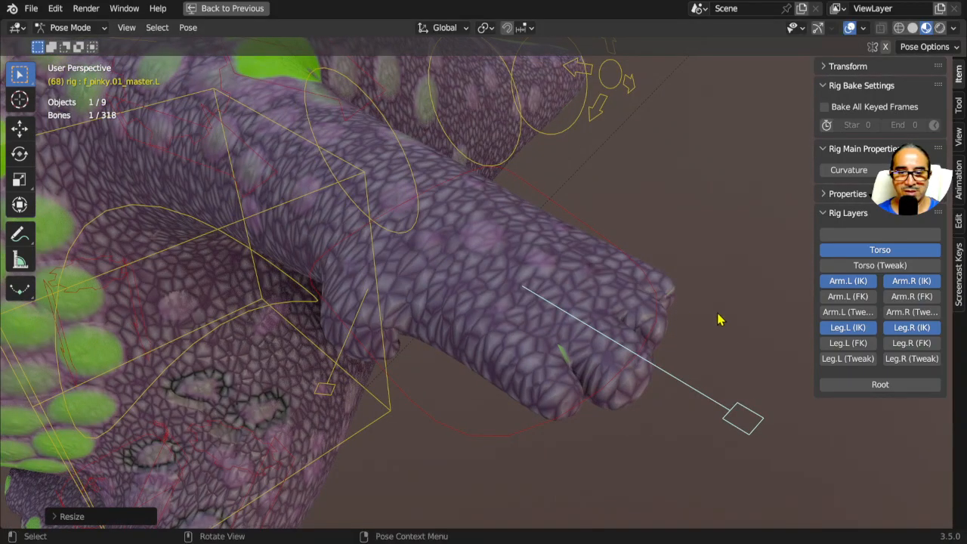
pyautogui.press('s')
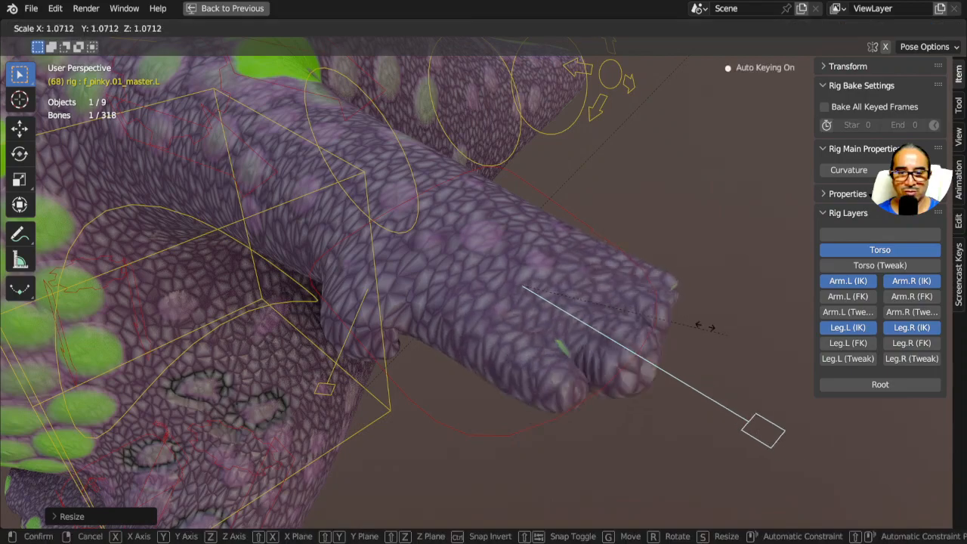
pyautogui.click(661, 281)
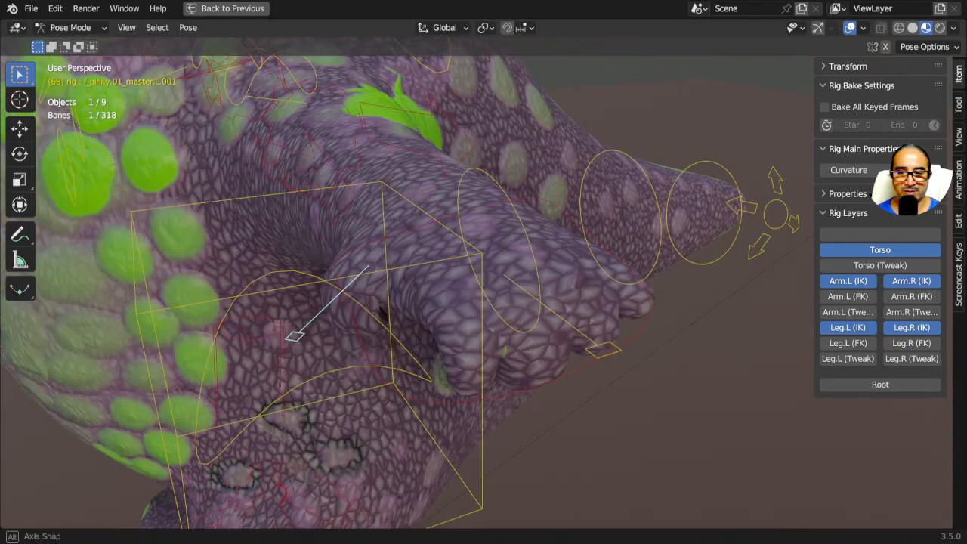
# - Scale the left thumb's master control by about 1.54 and switch the viewport to Solid shading
pyautogui.press('s')
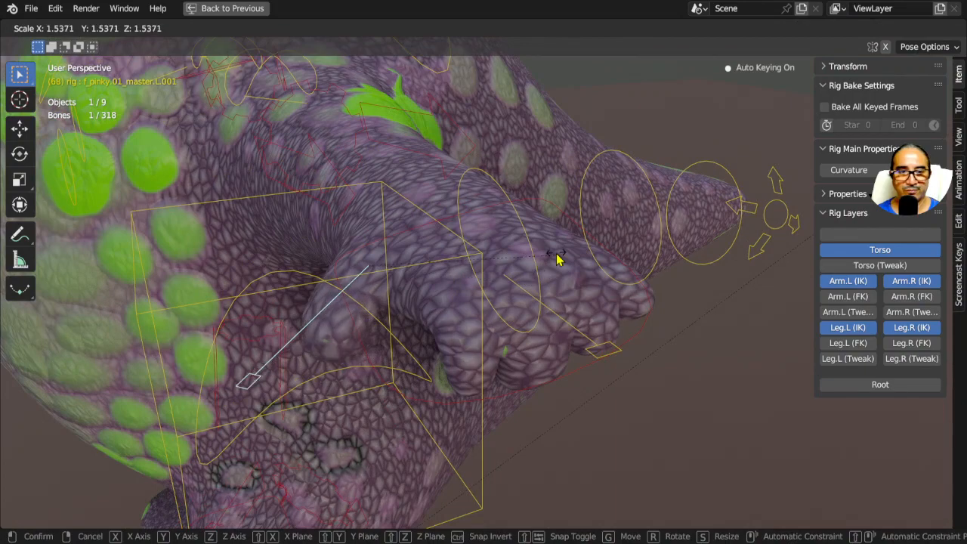
pyautogui.click(557, 259)
pyautogui.click(914, 29)
pyautogui.scroll(-2, 548, 284)
pyautogui.moveTo(444, 367); pyautogui.dragTo(562, 358, button='middle')
pyautogui.press('s')
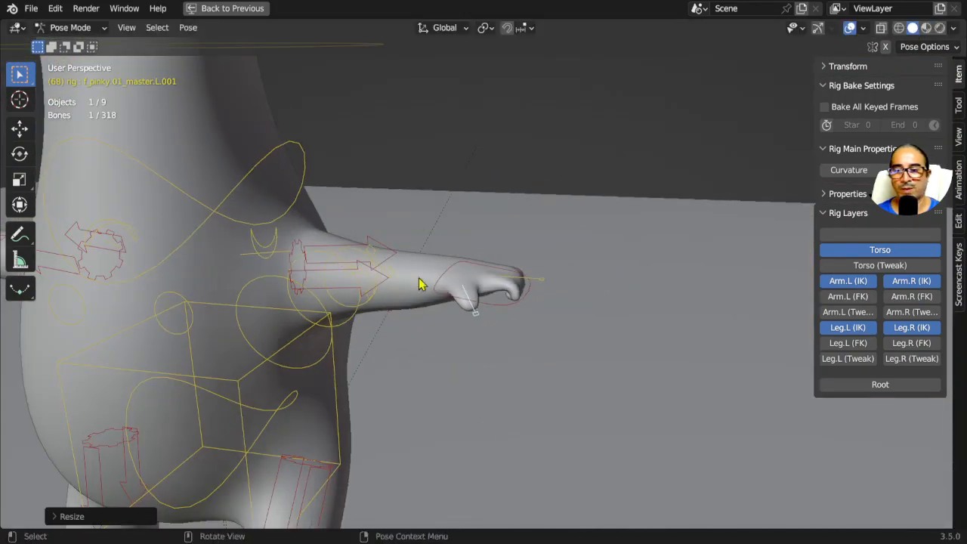
# - Open the recent file dino2.blend, discarding the unsaved changes to dino3-weight.blend
pyautogui.moveTo(423, 283); pyautogui.dragTo(484, 340, button='middle')
pyautogui.moveTo(446, 281); pyautogui.dragTo(474, 260, button='middle')
pyautogui.keyDown('shift'); pyautogui.moveTo(475, 249); pyautogui.dragTo(513, 348, button='middle'); pyautogui.keyUp('shift')
pyautogui.click(31, 8)
pyautogui.moveTo(83, 53)
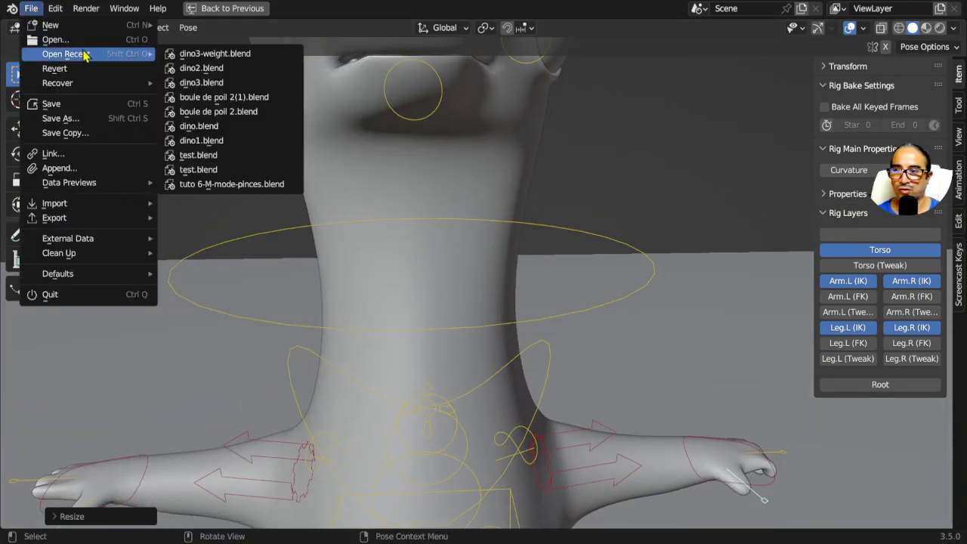
pyautogui.click(217, 70)
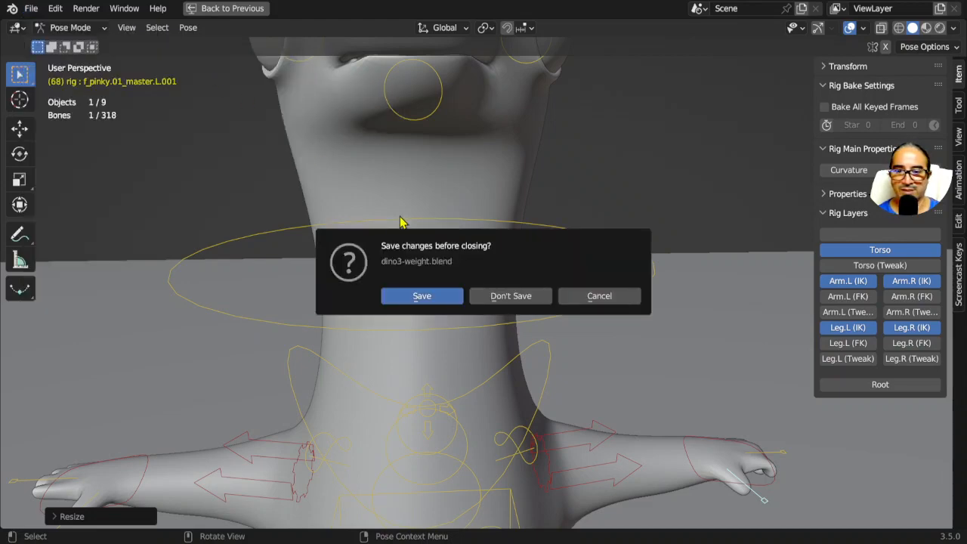
pyautogui.click(516, 296)
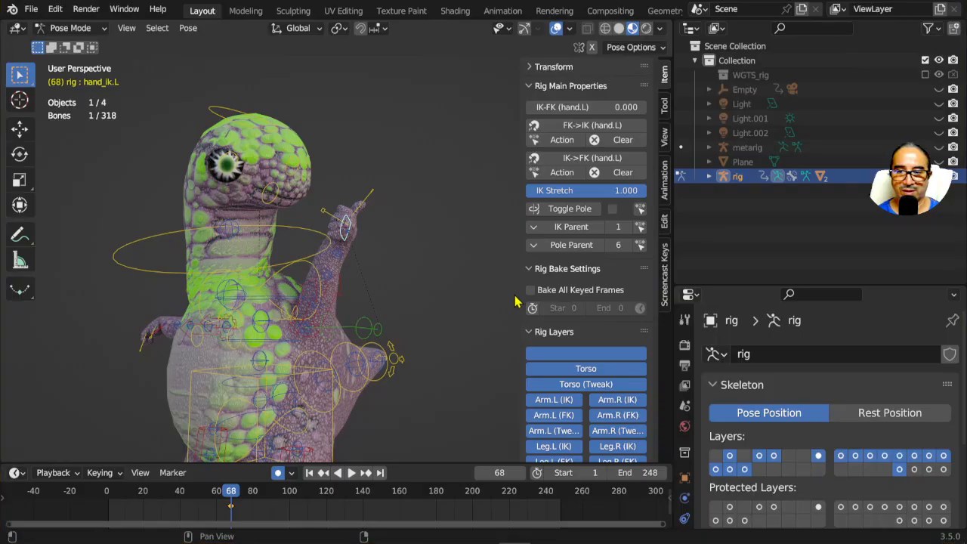
# - Maximize the 3D viewport and display the dinosaur in Solid shading
pyautogui.moveTo(343, 259)
pyautogui.mouseDown(button='middle')
pyautogui.moveTo(363, 258)
pyautogui.moveTo(336, 252)
pyautogui.moveTo(344, 259)
pyautogui.mouseUp(button='middle')
pyautogui.hotkey('ctrl', 'space')
pyautogui.scroll(2, 402, 306)
pyautogui.click(912, 30)
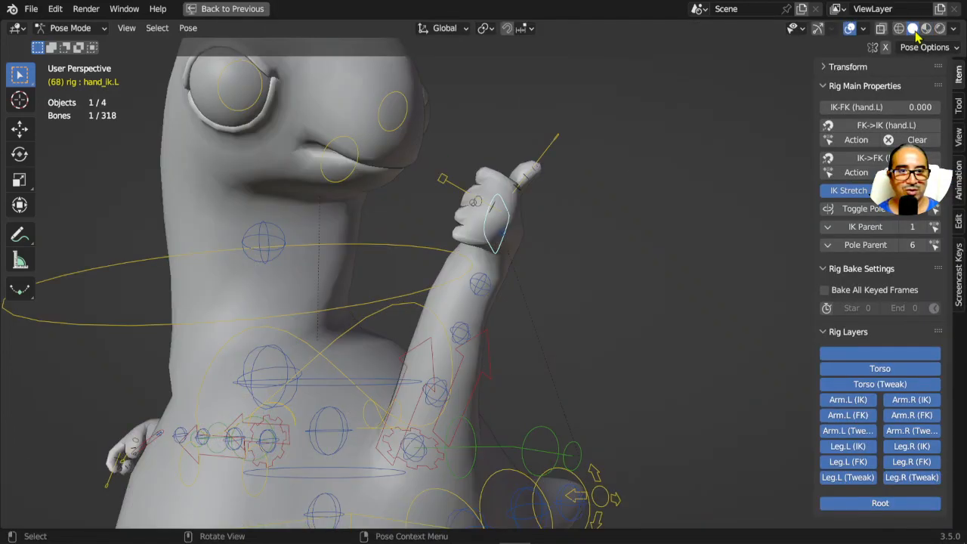
# - Select all of the rig's visible bones and clear their location and rotation
pyautogui.moveTo(645, 206); pyautogui.dragTo(411, 303, button='middle')
pyautogui.press('a')
pyautogui.scroll(-3, 411, 303)
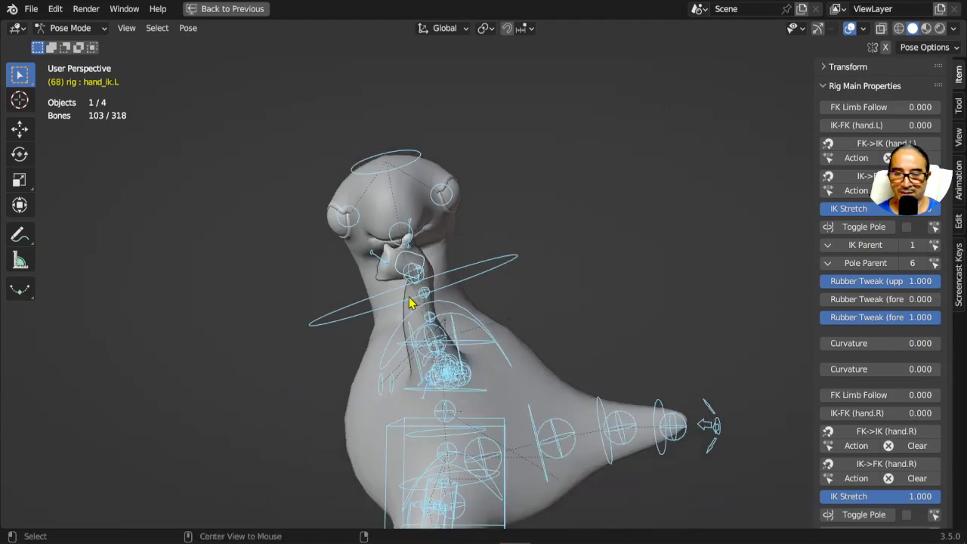
pyautogui.hotkey('alt', 'g')
pyautogui.hotkey('alt', 'r')
# - Select the mouth control and view the dinosaur's head in the right orthographic view
pyautogui.moveTo(433, 314); pyautogui.dragTo(359, 237, button='middle')
pyautogui.click(349, 182)
pyautogui.press('KP_5')
pyautogui.press('KP_3')
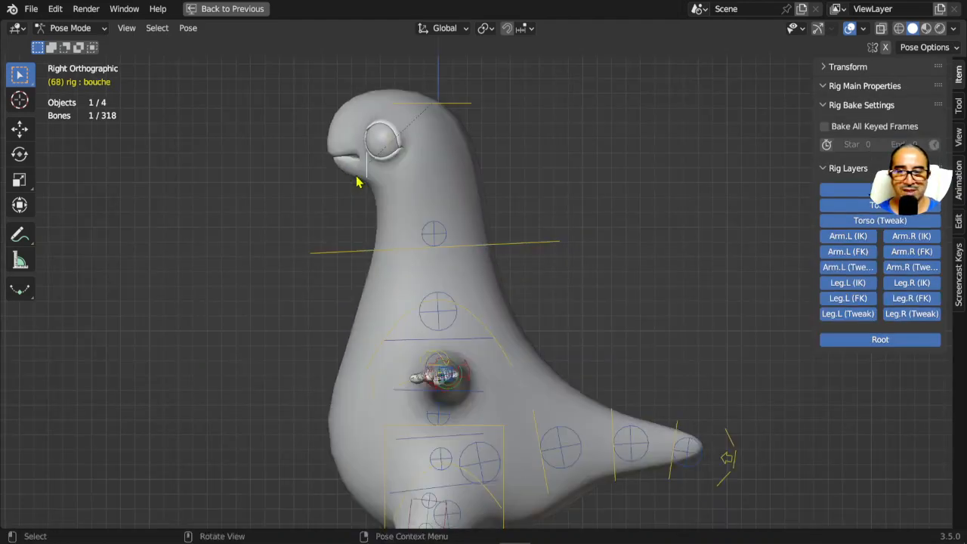
pyautogui.keyDown('shift'); pyautogui.moveTo(358, 181); pyautogui.dragTo(445, 289, button='middle'); pyautogui.keyUp('shift')
pyautogui.scroll(4, 444, 290)
# - Try moving the mouth control down and forward to see how it deforms the jaw, eyelids and snout
pyautogui.press('g')
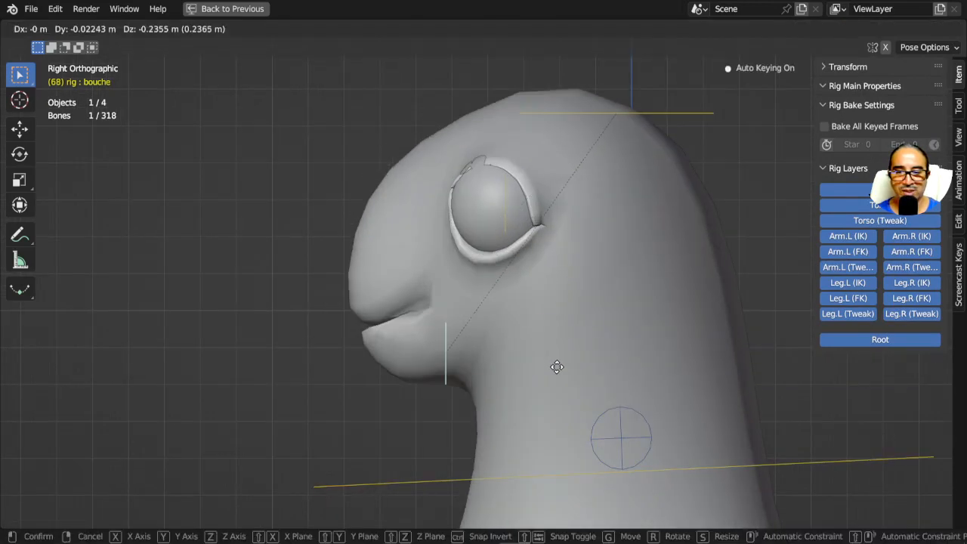
pyautogui.rightClick(538, 353)
pyautogui.scroll(-3, 538, 313)
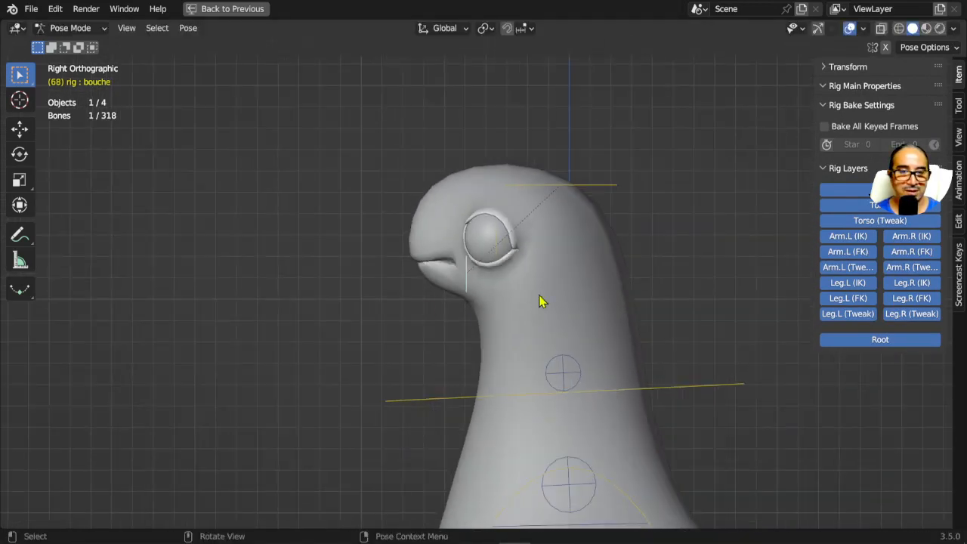
pyautogui.scroll(3, 527, 323)
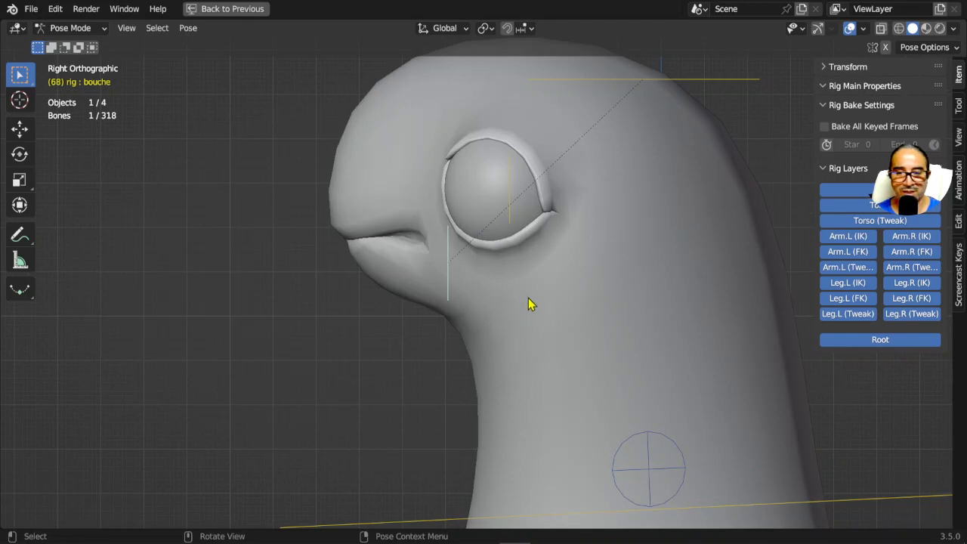
pyautogui.press('g')
pyautogui.rightClick(599, 352)
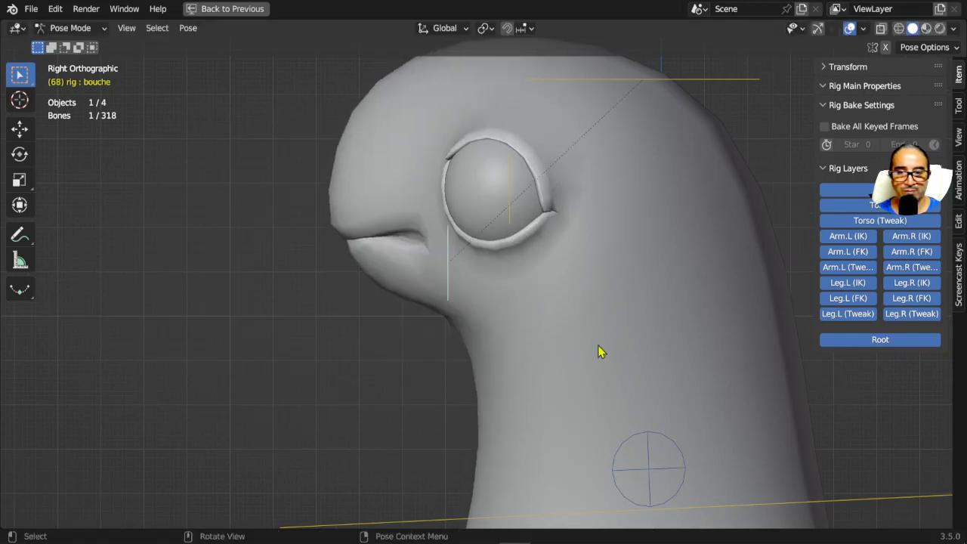
pyautogui.press('g')
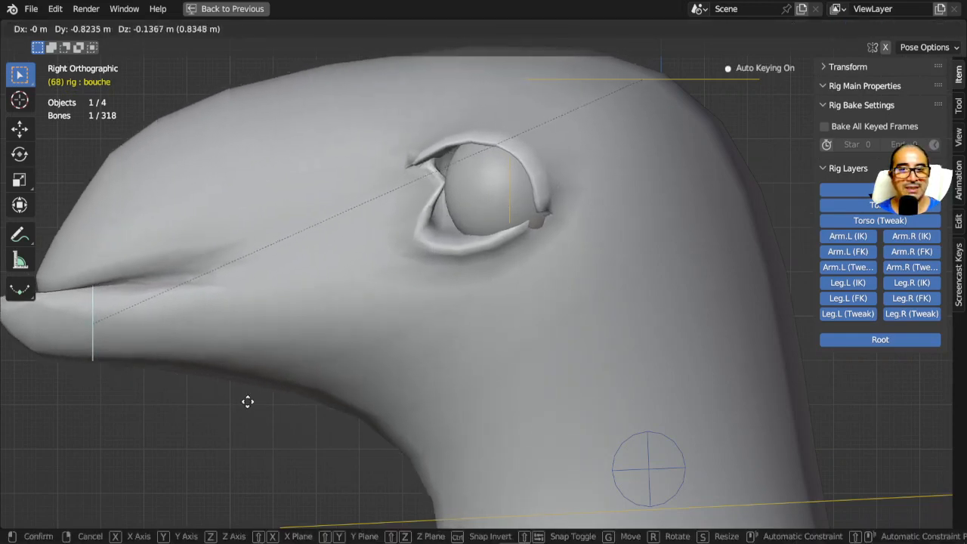
pyautogui.rightClick(259, 406)
pyautogui.scroll(-3, 534, 388)
# - Move the mouth control forward by about 1.06 m, stretching the snout away from the head
pyautogui.press('g')
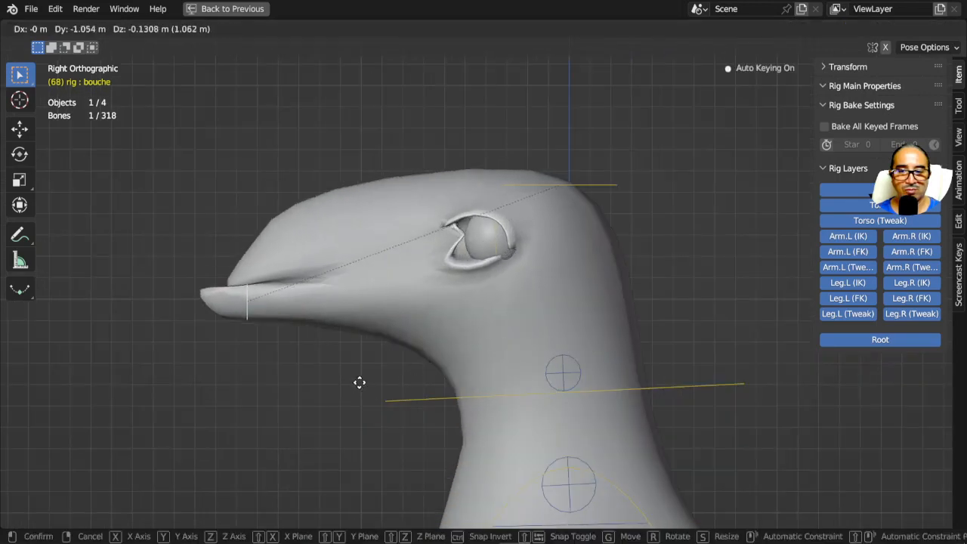
pyautogui.click(361, 374)
pyautogui.scroll(2, 287, 317)
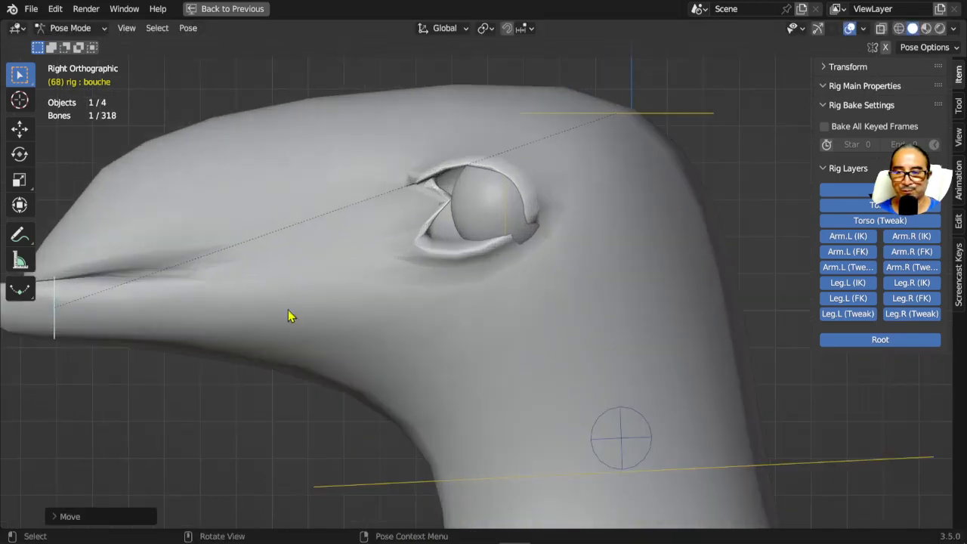
pyautogui.scroll(-3, 222, 302)
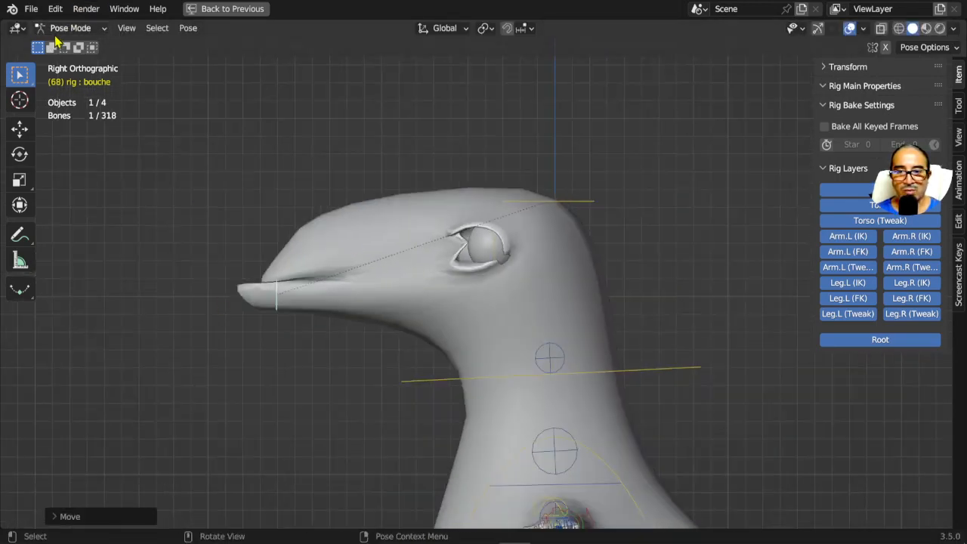
# - Select the left eye control and try moving it in the side view
pyautogui.click(497, 246)
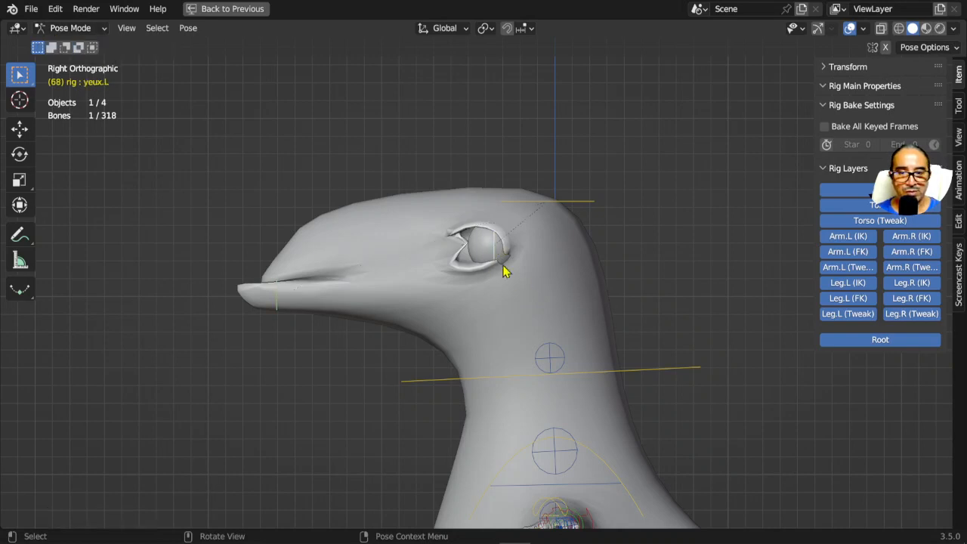
pyautogui.scroll(3, 507, 269)
pyautogui.press('g')
pyautogui.press('Escape')
pyautogui.scroll(-1, 217, 350)
pyautogui.scroll(-2, 221, 345)
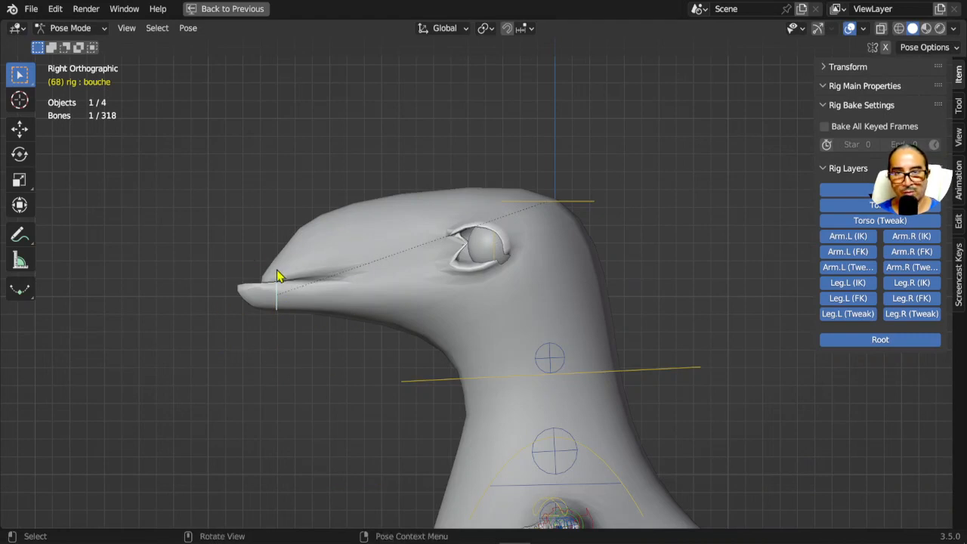
# - Clear the mouth control's location and try moving it once more from the side
pyautogui.hotkey('alt', 'g')
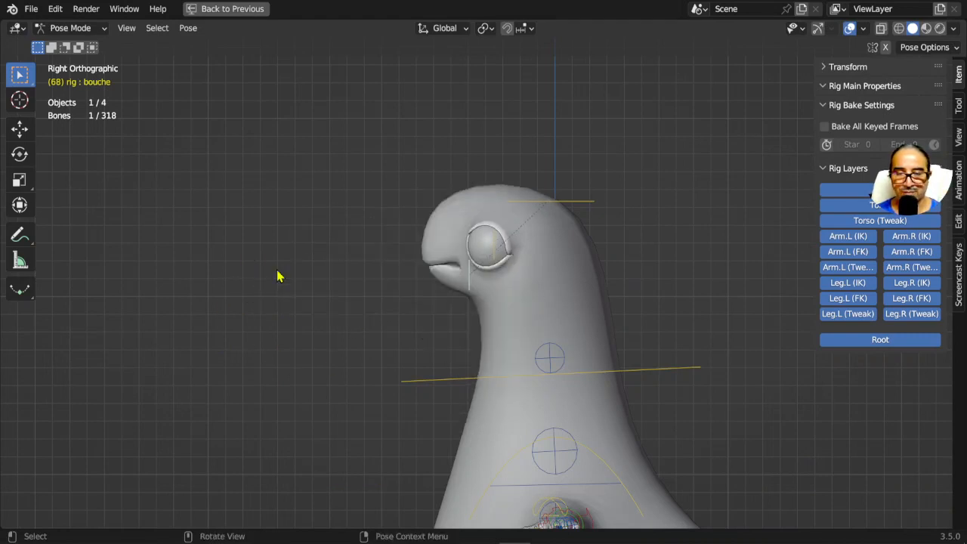
pyautogui.scroll(3, 452, 278)
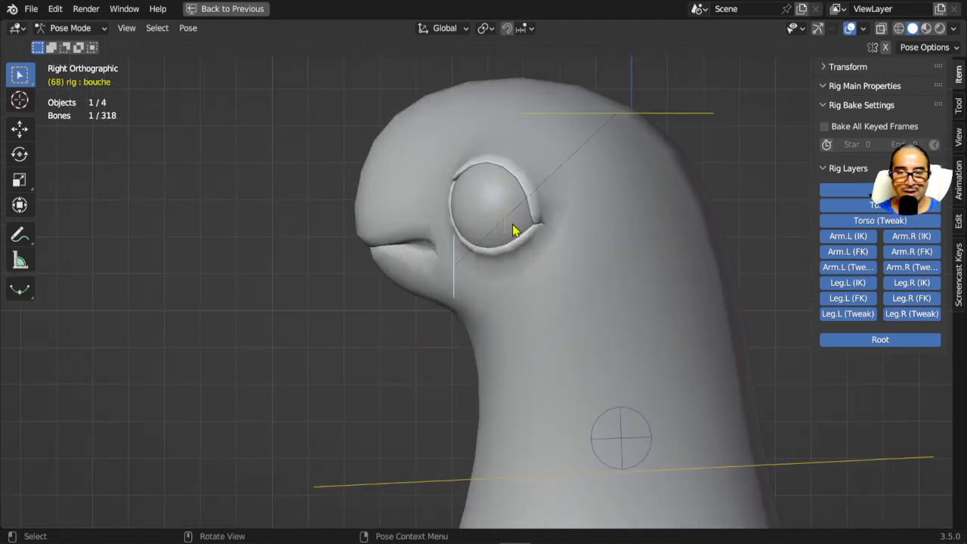
pyautogui.press('g')
pyautogui.press('Escape')
# - From a perspective view, try a trackball rotation and then a move on the left eye control
pyautogui.moveTo(500, 233); pyautogui.dragTo(559, 313, button='middle')
pyautogui.press('r')
pyautogui.press('r')
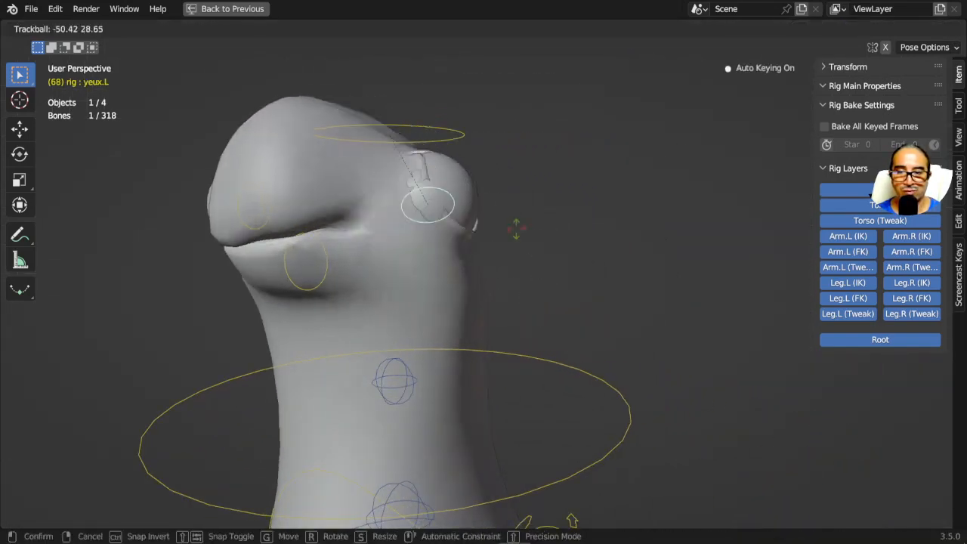
pyautogui.press('Escape')
pyautogui.press('g')
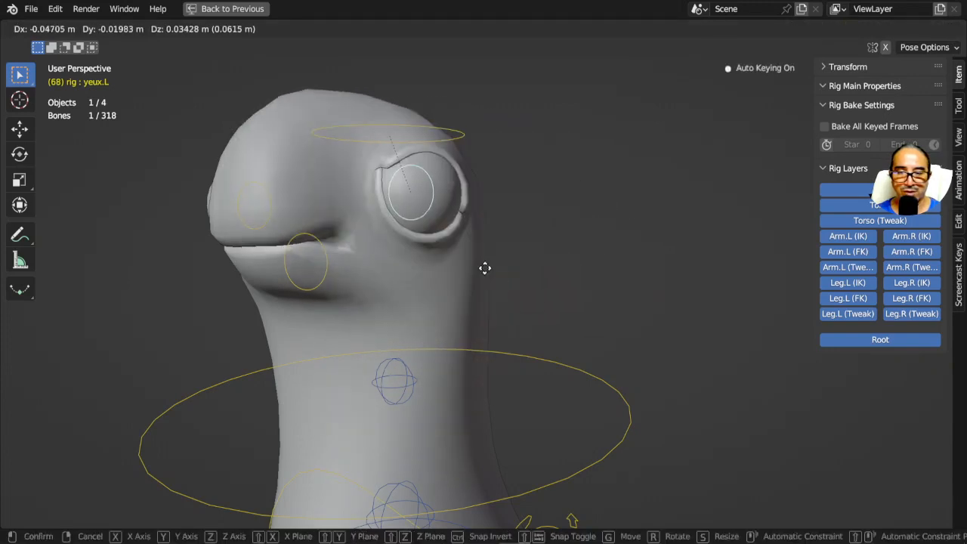
pyautogui.press('Escape')
# - Restore the full layout and enlarge the properties editor to expose the armature's Skeleton layers
pyautogui.moveTo(459, 193); pyautogui.dragTo(415, 277, button='middle')
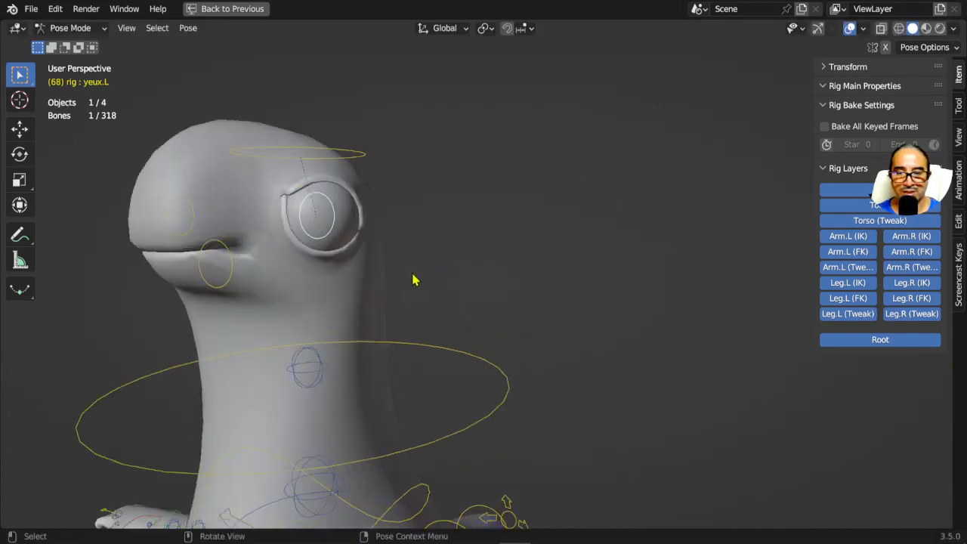
pyautogui.scroll(3, 427, 281)
pyautogui.hotkey('ctrl', 'space')
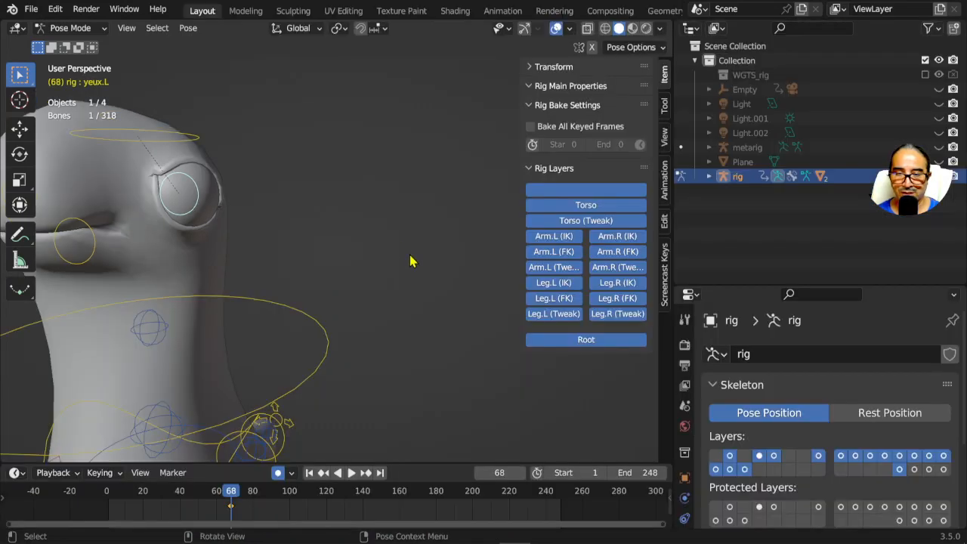
pyautogui.moveTo(735, 284); pyautogui.dragTo(714, 132)
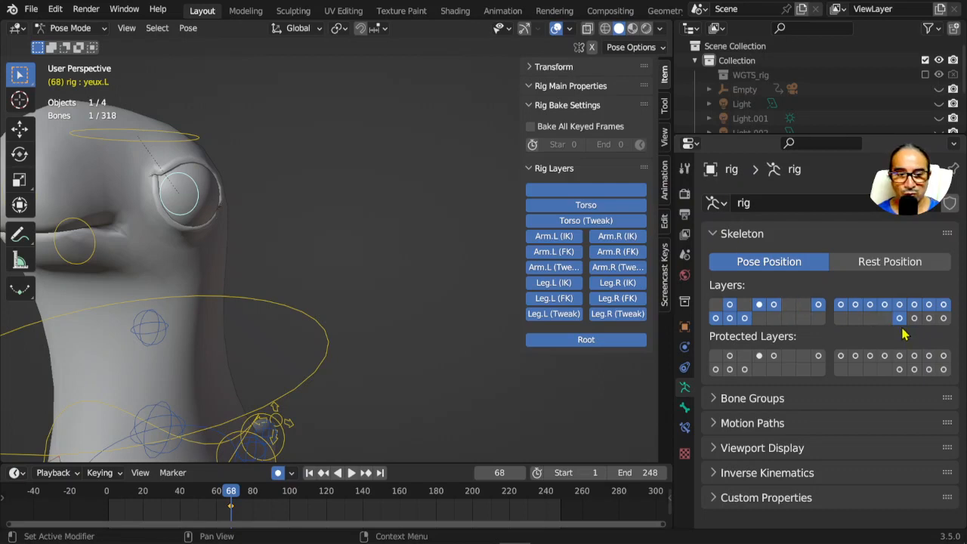
pyautogui.moveTo(870, 135); pyautogui.dragTo(869, 47)
# - Switch the rig to Object Mode and show only the armature layer containing the deform bones
pyautogui.scroll(-3, 235, 268)
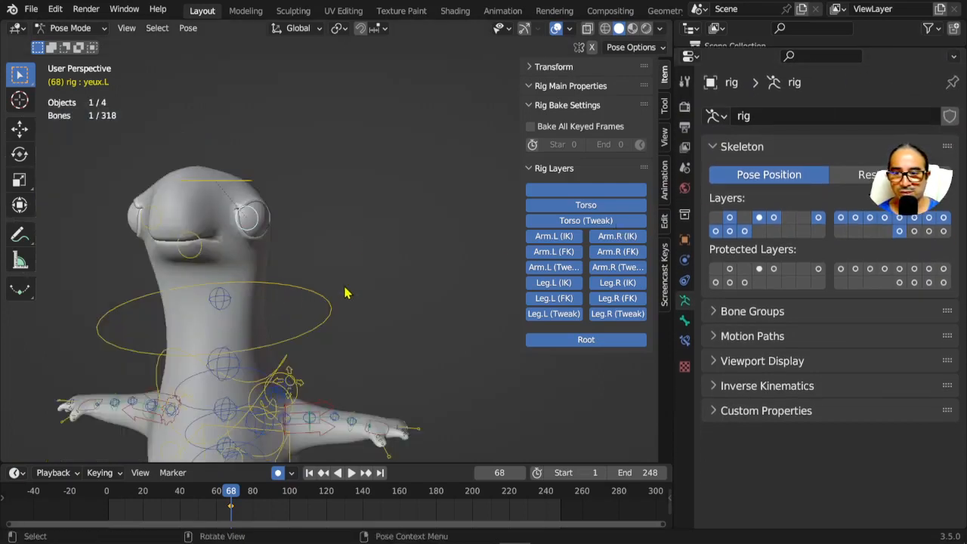
pyautogui.hotkey('ctrl', 'Tab')
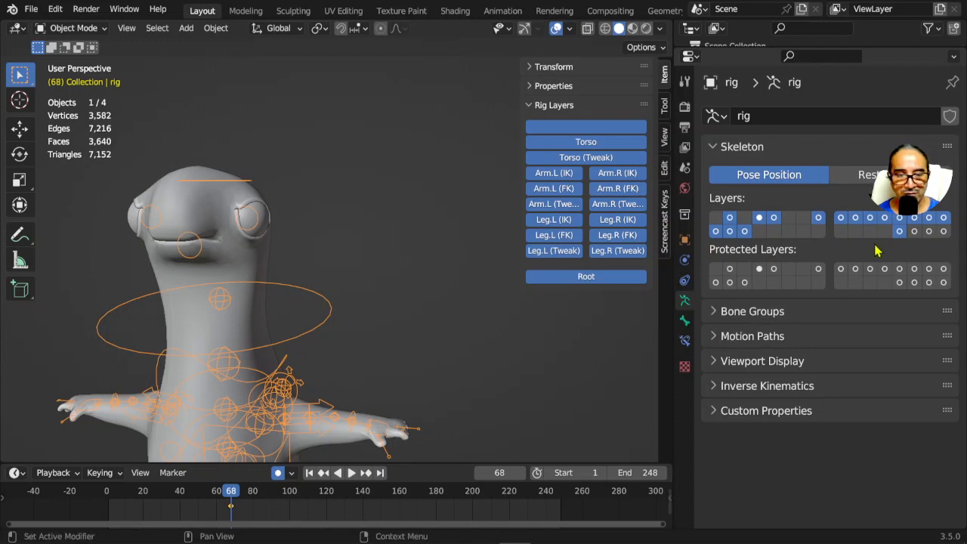
pyautogui.click(916, 232)
# - Examine the deform bones along the spine, arms and hands in Object Mode and Pose Mode
pyautogui.moveTo(513, 283); pyautogui.dragTo(414, 352, button='middle')
pyautogui.hotkey('ctrl', 'space')
pyautogui.scroll(-3, 435, 442)
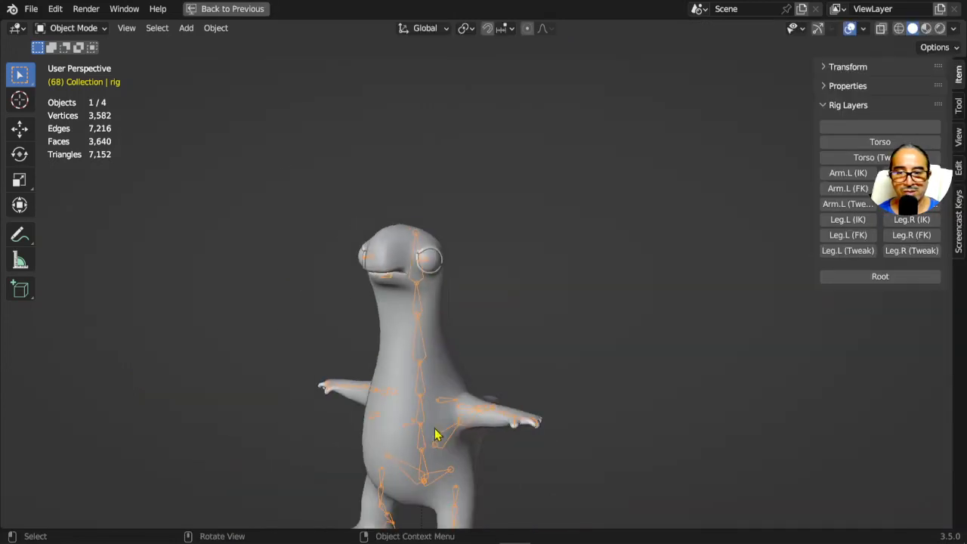
pyautogui.keyDown('shift'); pyautogui.moveTo(458, 435); pyautogui.dragTo(448, 293, button='middle'); pyautogui.keyUp('shift')
pyautogui.scroll(3, 450, 302)
pyautogui.moveTo(459, 328); pyautogui.dragTo(460, 333, button='middle')
pyautogui.moveTo(563, 332); pyautogui.dragTo(504, 321, button='middle')
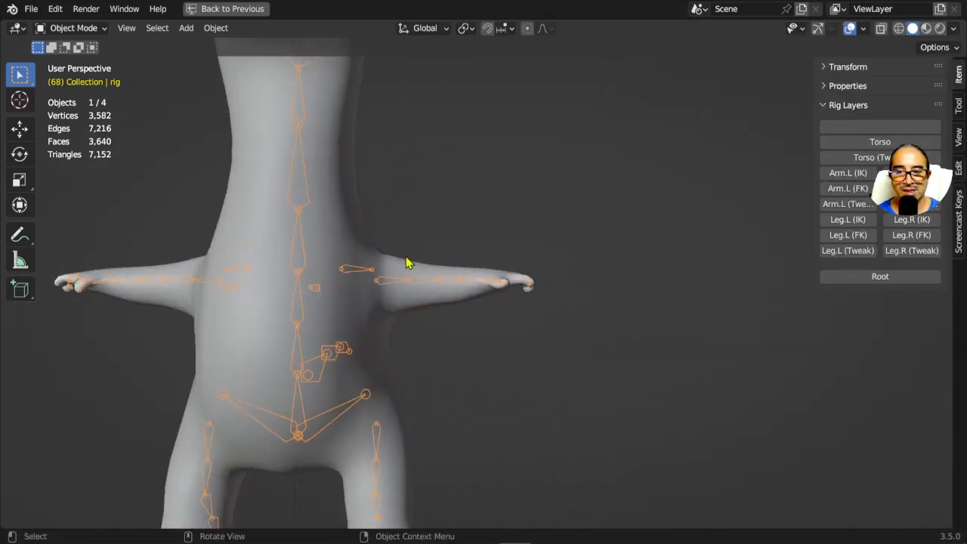
pyautogui.hotkey('ctrl', 'Tab')
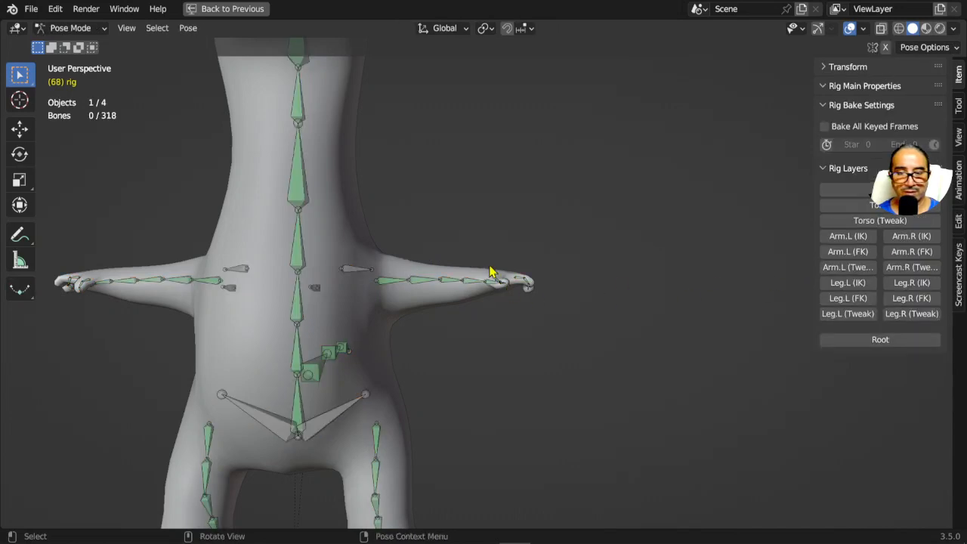
pyautogui.hotkey('ctrl', 'Tab')
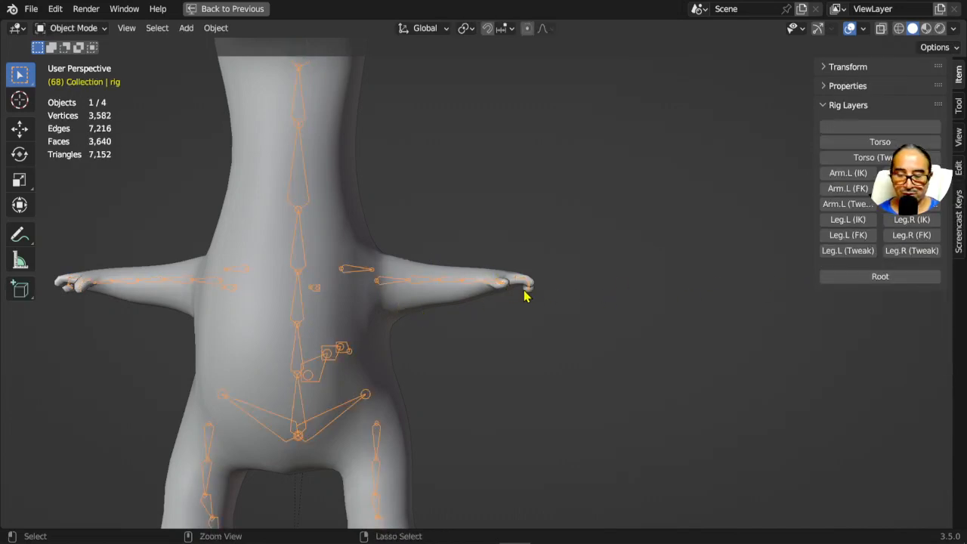
pyautogui.hotkey('ctrl', 'space')
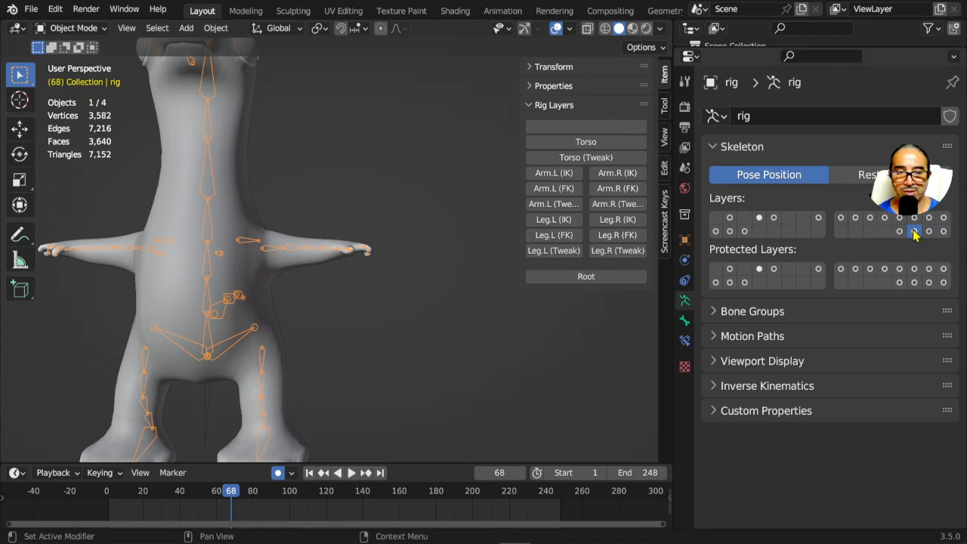
# - Show the Torso control layer together with the deform bones and switch the rig to Pose Mode
pyautogui.keyDown('shift'); pyautogui.moveTo(369, 355); pyautogui.dragTo(466, 388, button='middle'); pyautogui.keyUp('shift')
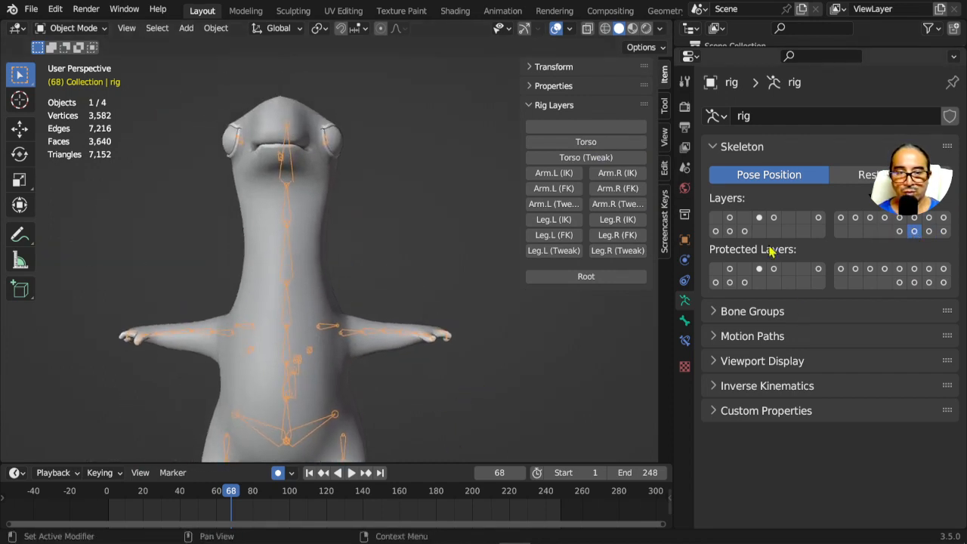
pyautogui.click(759, 217)
pyautogui.hotkey('ctrl', 'Tab')
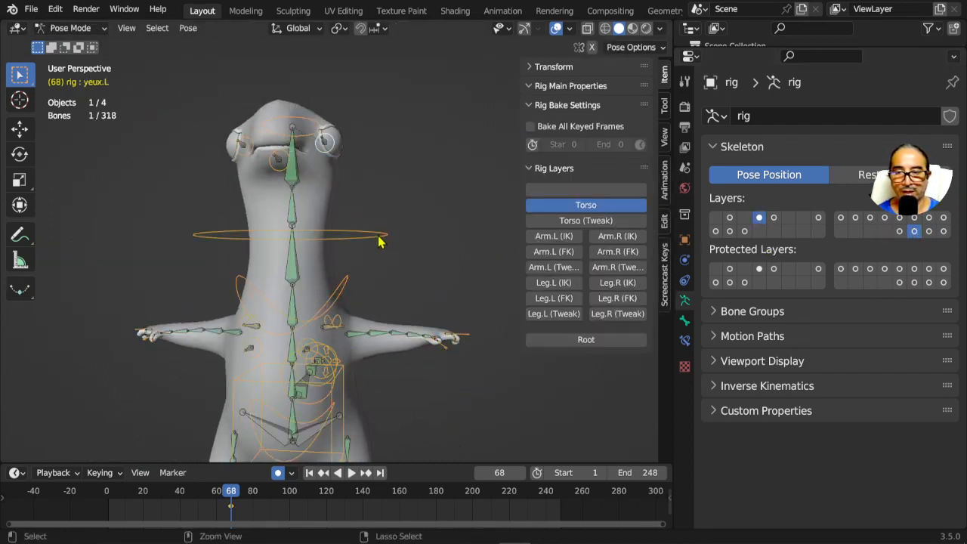
# - Select the neck control and try a trackball rotation to see how the deform bones follow
pyautogui.press('r')
pyautogui.press('r')
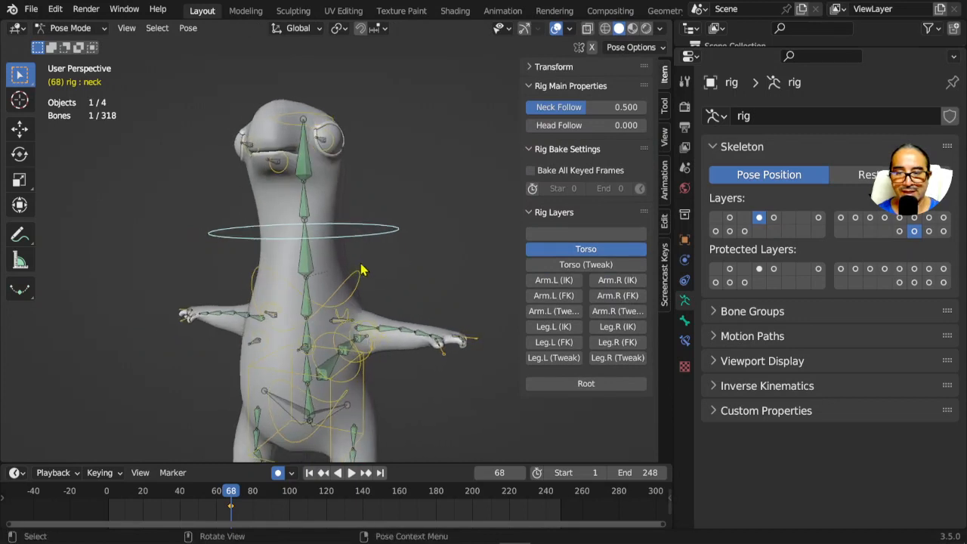
pyautogui.rightClick(445, 262)
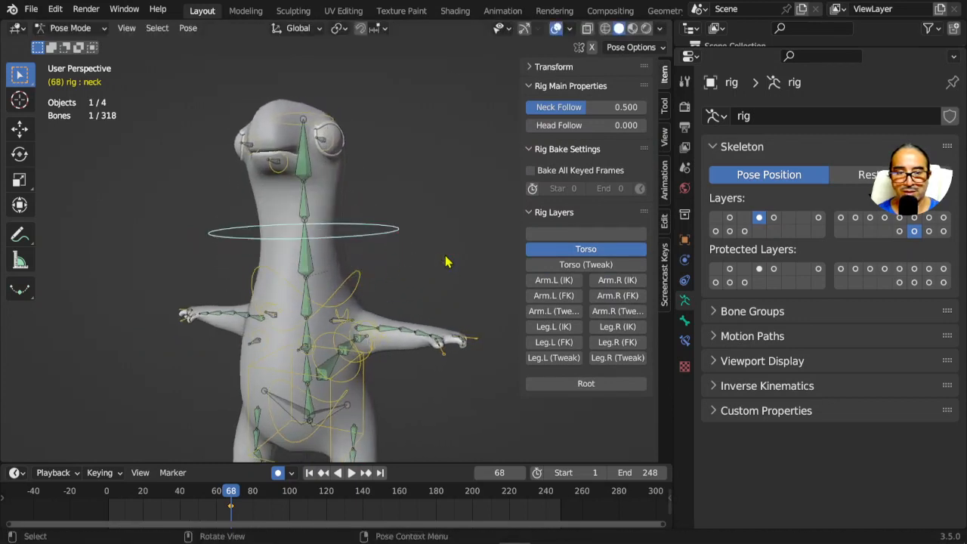
# - Show the Torso (Tweak) layer in addition to the Torso and deform bone layers
pyautogui.keyDown('shift'); pyautogui.click(773, 218); pyautogui.keyUp('shift')
pyautogui.scroll(3, 447, 378)
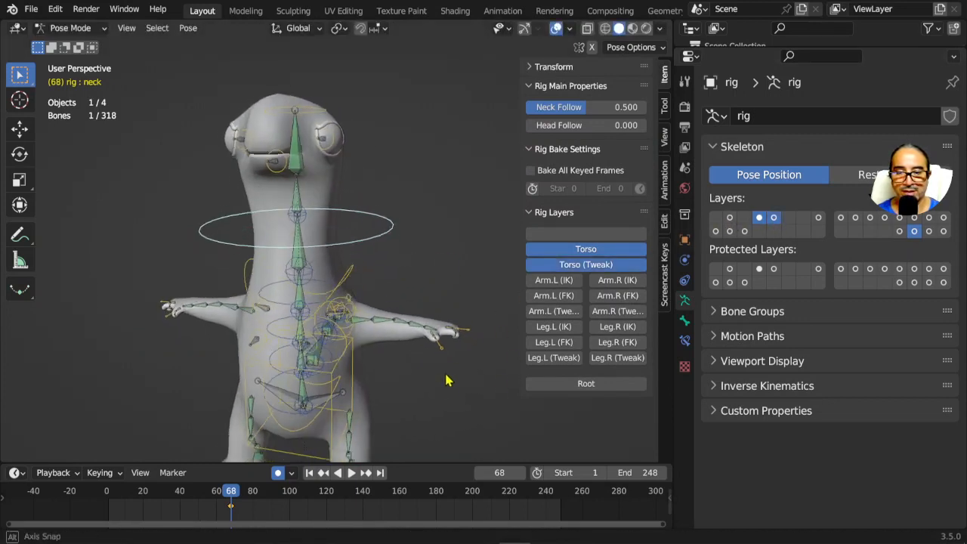
# - Select the left pinky master control and scale it to see how the finger's deform bones respond
pyautogui.click(474, 337)
pyautogui.scroll(2, 491, 385)
pyautogui.scroll(4, 498, 418)
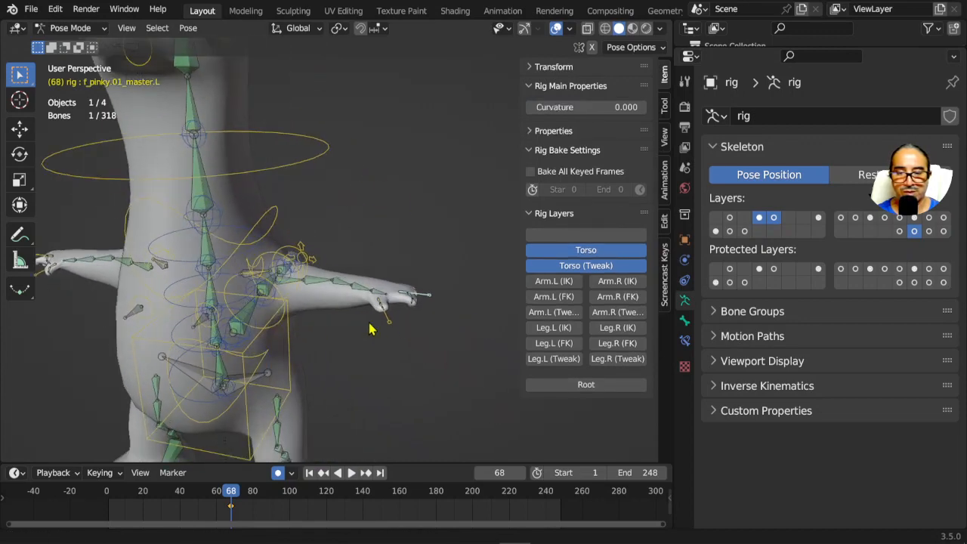
pyautogui.press('s')
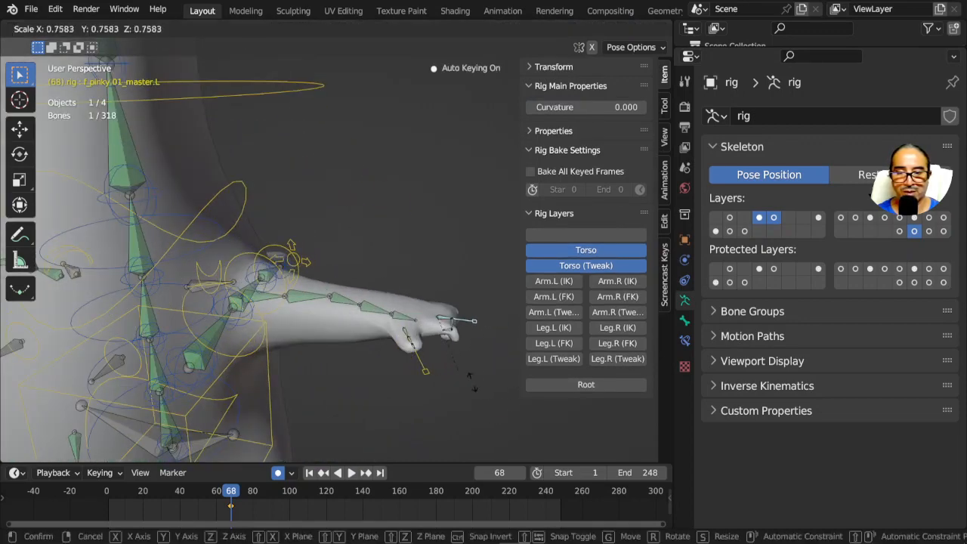
pyautogui.click(503, 399)
pyautogui.scroll(-6, 454, 370)
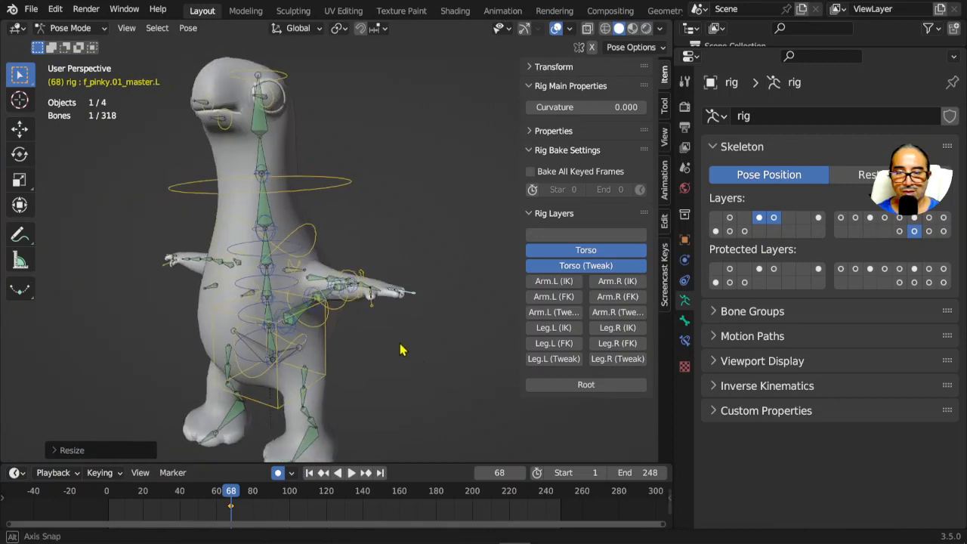
# - Select the neck control and try moving it
pyautogui.click(306, 194)
pyautogui.press('g')
pyautogui.press('Escape')
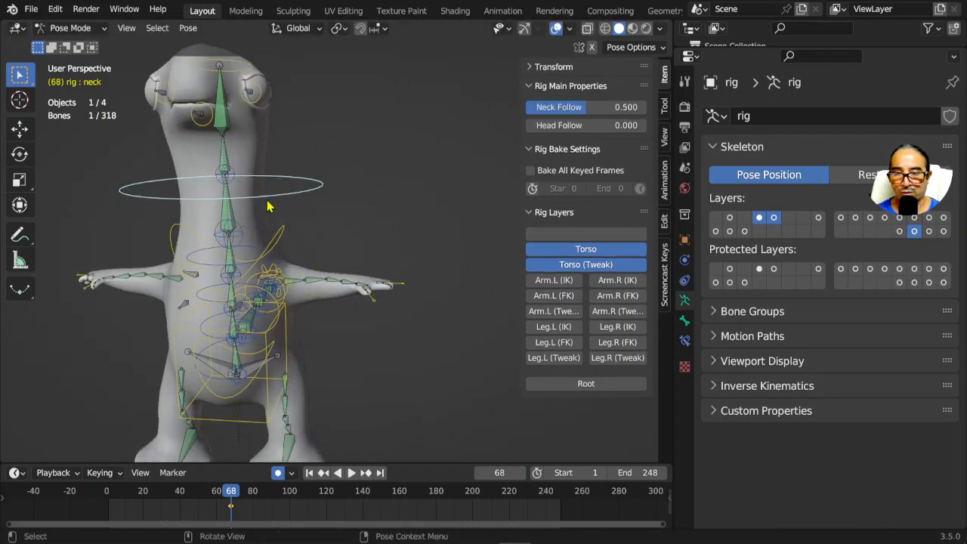
# - Show only the deform bone layer and examine the deform bones from the front and side
pyautogui.click(915, 234)
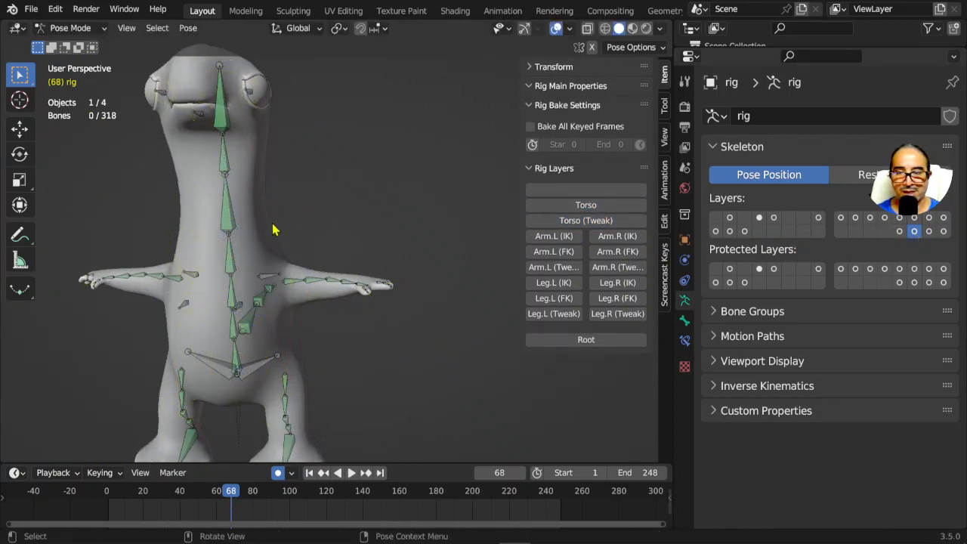
pyautogui.scroll(-2, 272, 370)
pyautogui.moveTo(272, 371); pyautogui.dragTo(219, 355, button='middle')
pyautogui.moveTo(455, 358); pyautogui.dragTo(336, 366, button='middle')
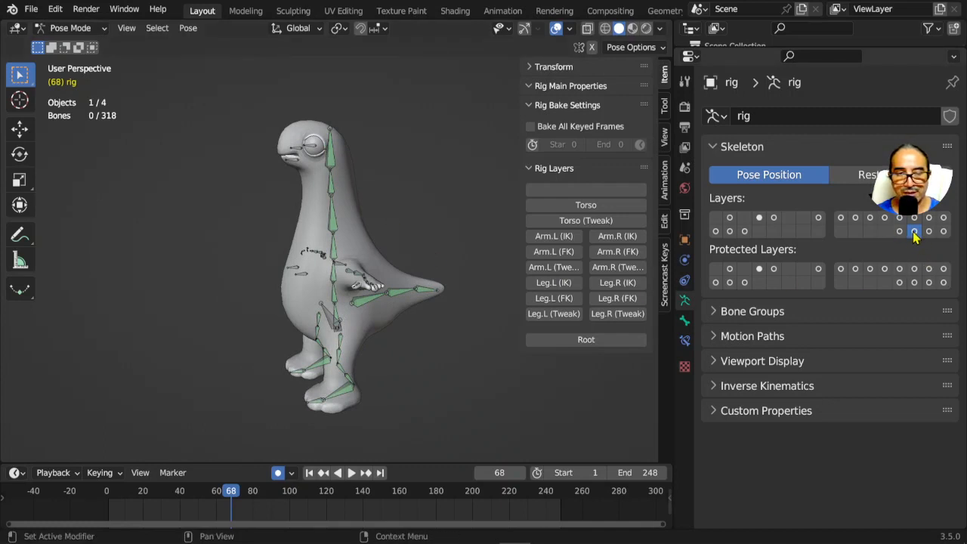
# - Show the Torso layer together with the deform bones and try a trackball rotation of the head control
pyautogui.click(759, 218)
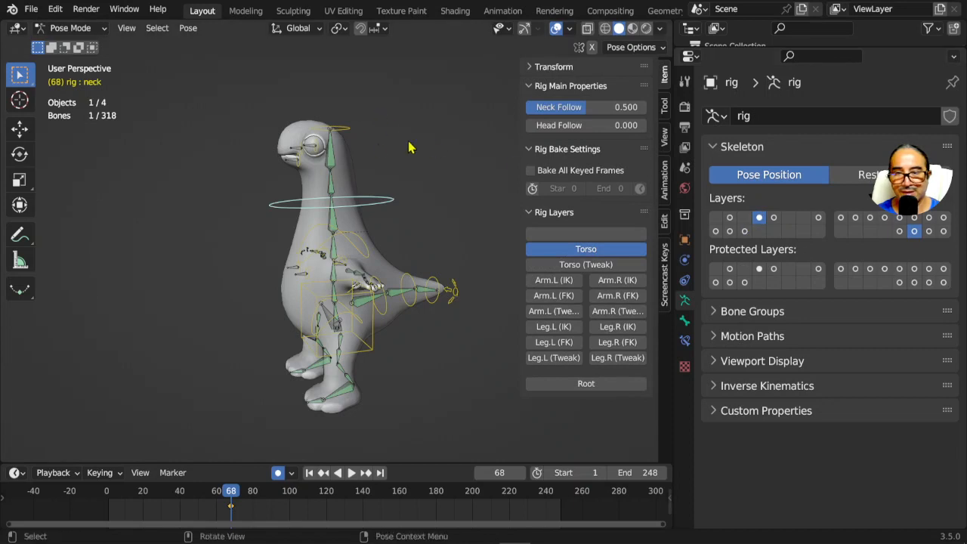
pyautogui.scroll(3, 344, 105)
pyautogui.keyDown('shift'); pyautogui.moveTo(339, 95); pyautogui.dragTo(364, 212, button='middle'); pyautogui.keyUp('shift')
pyautogui.scroll(2, 364, 144)
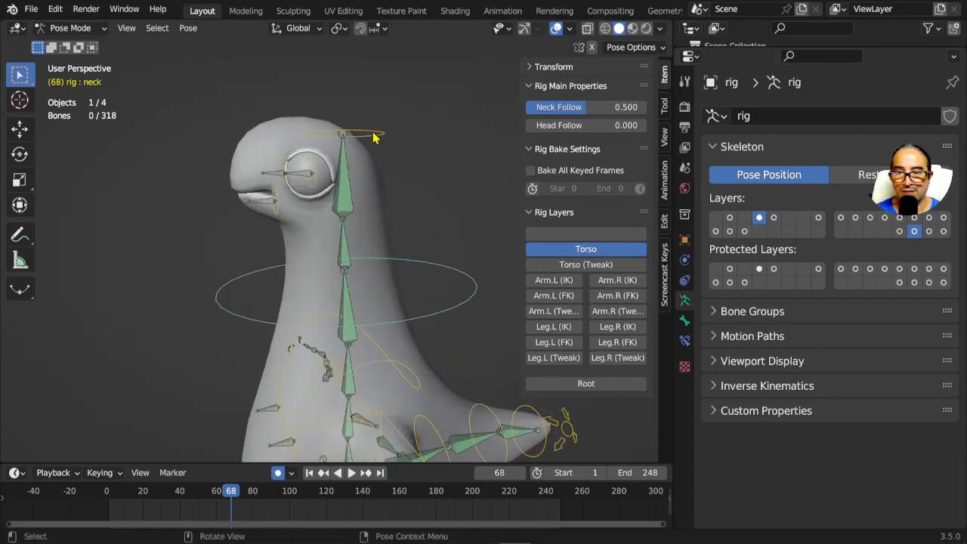
pyautogui.press('r')
pyautogui.press('r')
pyautogui.rightClick(434, 242)
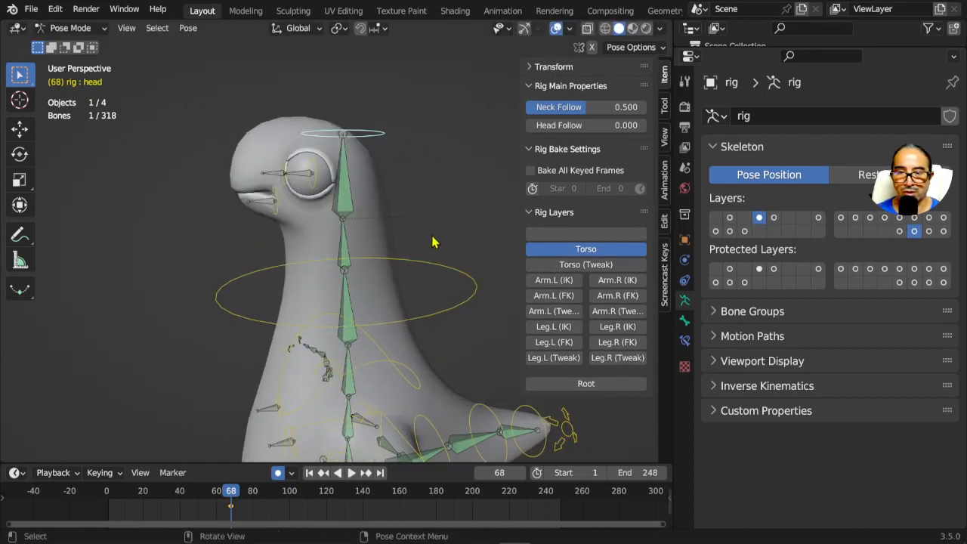
pyautogui.moveTo(434, 242); pyautogui.dragTo(462, 266, button='middle')
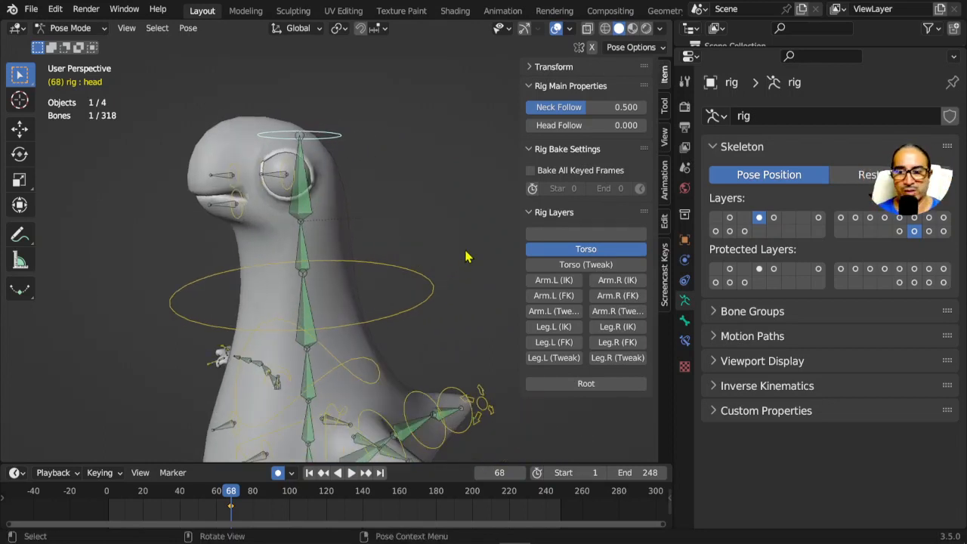
# - Switch the rig to Object Mode and add the Cube body mesh to the selection as the active object
pyautogui.click(69, 30)
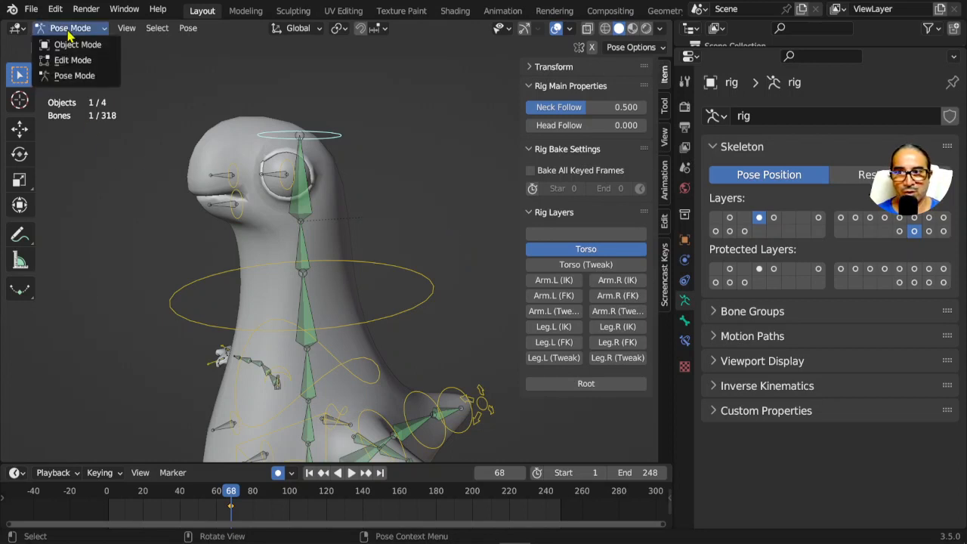
pyautogui.click(91, 50)
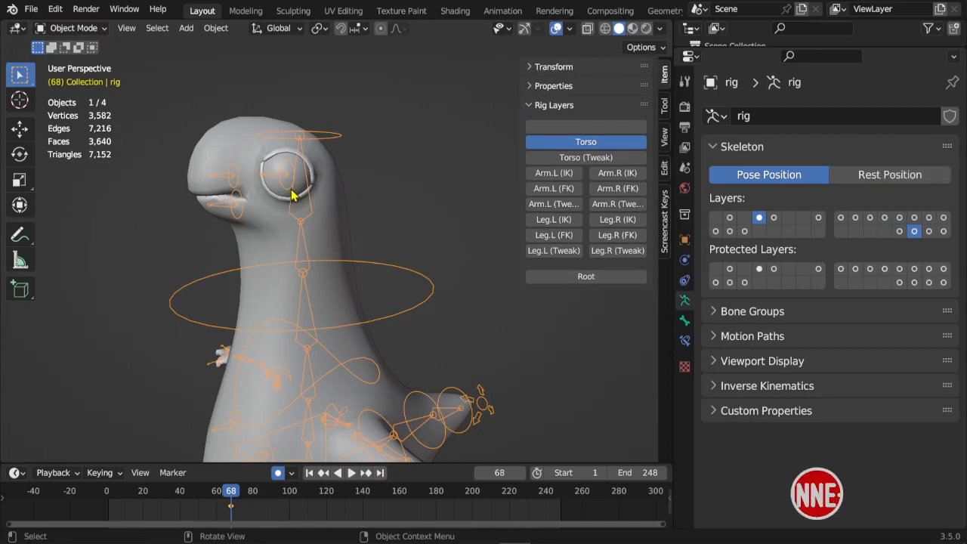
pyautogui.scroll(2, 291, 195)
pyautogui.scroll(-3, 216, 189)
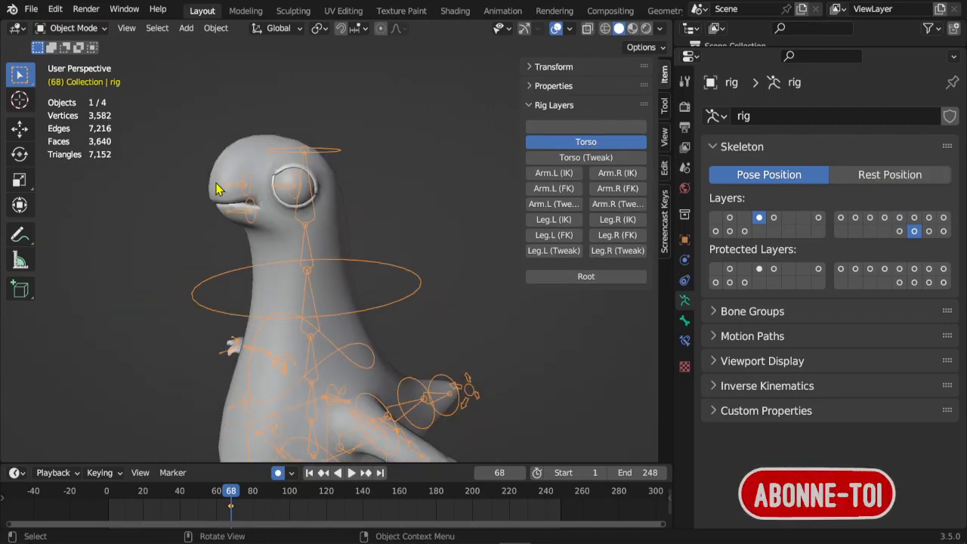
pyautogui.keyDown('shift'); pyautogui.click(242, 151); pyautogui.keyUp('shift')
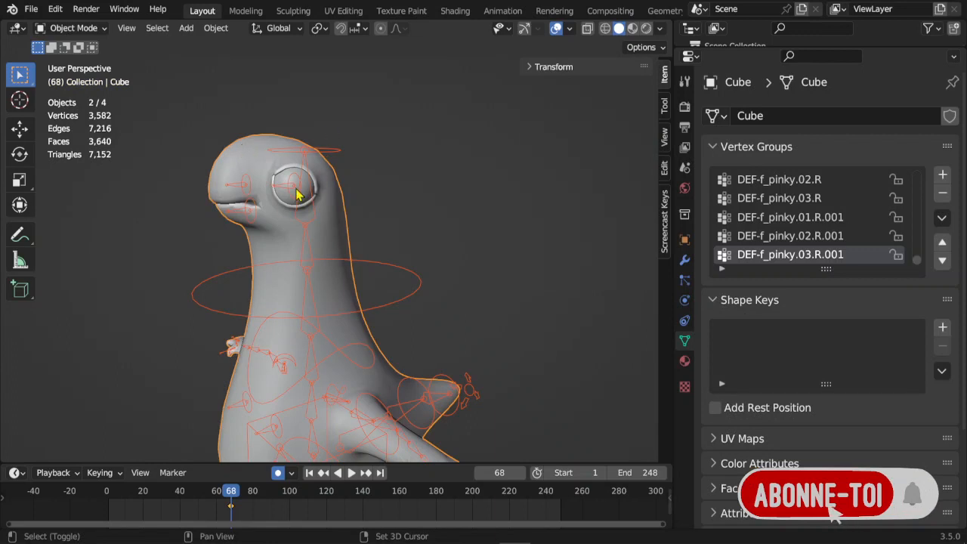
# - Enable the Screencast Keys display, set its Y offset to 513, and maximize the 3D viewport
pyautogui.click(664, 220)
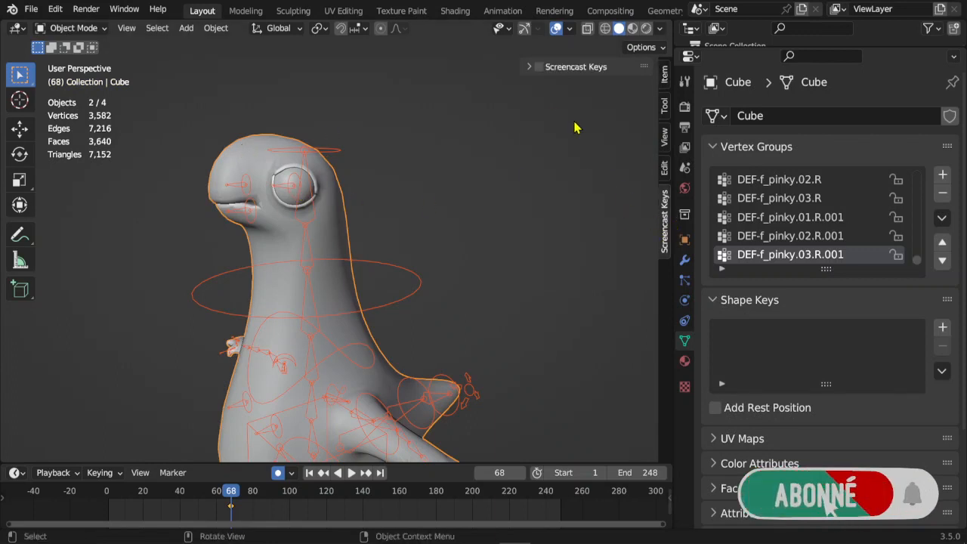
pyautogui.click(530, 67)
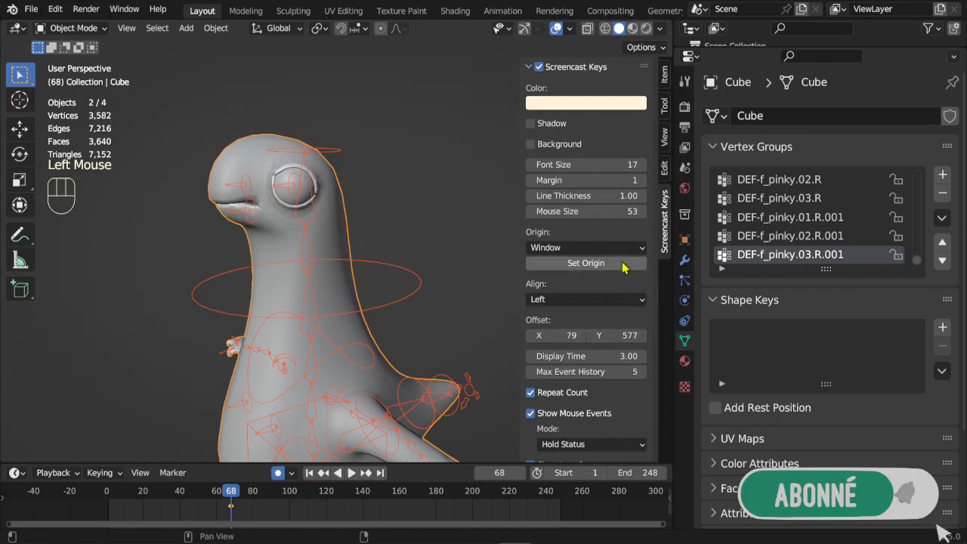
pyautogui.keyDown('shift'); pyautogui.moveTo(619, 335); pyautogui.dragTo(582, 335); pyautogui.keyUp('shift')
pyautogui.hotkey('ctrl', 'space')
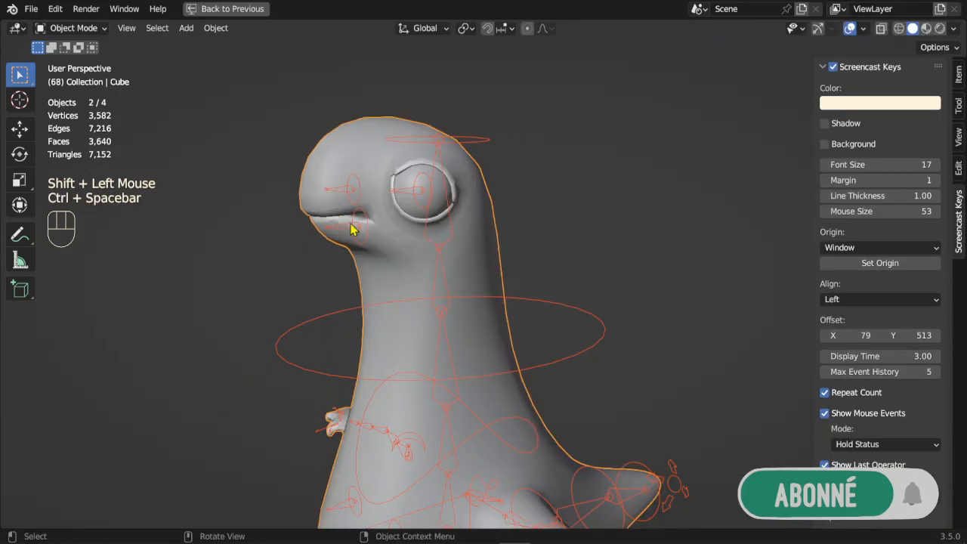
# - Select the rig first and the Cube body mesh second, and switch the mesh to Weight Paint mode
pyautogui.moveTo(423, 280); pyautogui.dragTo(443, 162, button='middle')
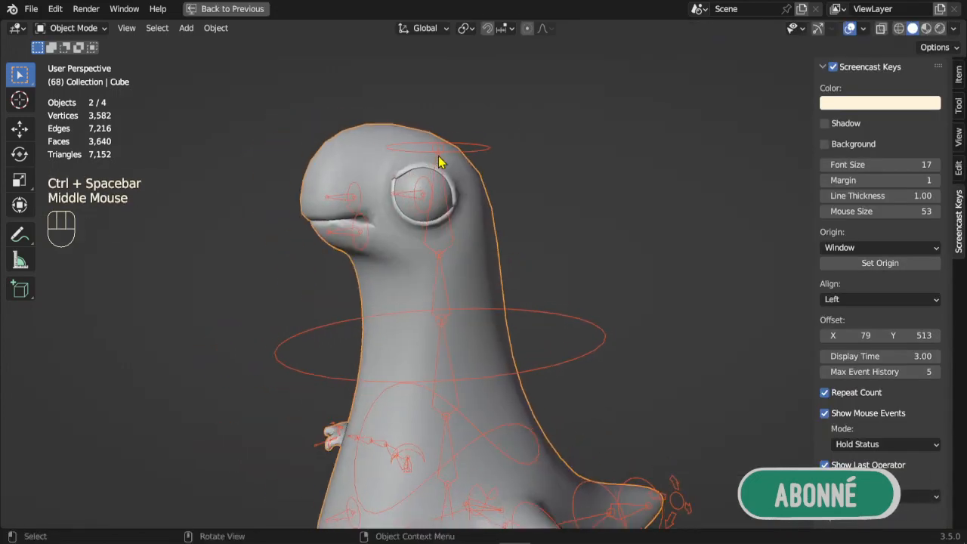
pyautogui.click(481, 149)
pyautogui.keyDown('shift'); pyautogui.click(379, 130); pyautogui.keyUp('shift')
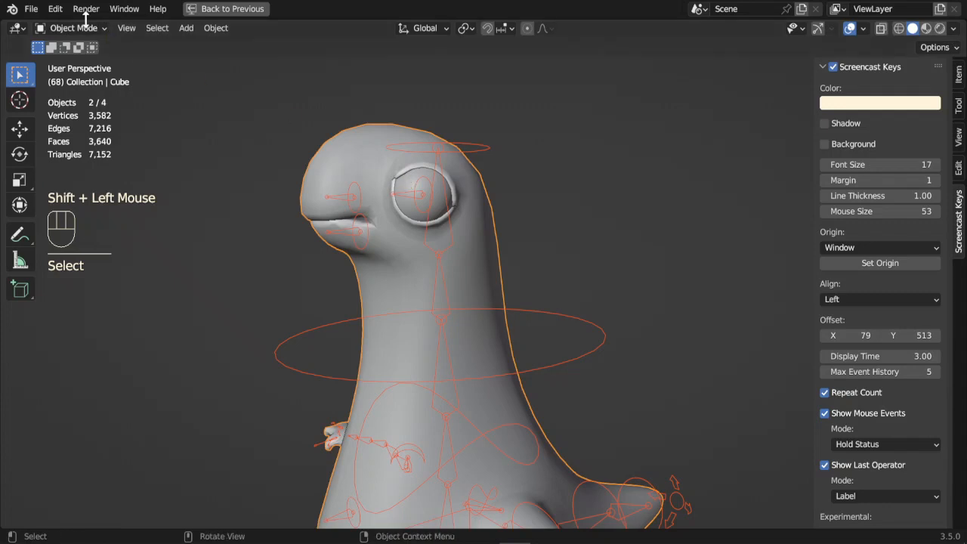
pyautogui.moveTo(78, 28)
pyautogui.mouseDown()
pyautogui.moveTo(93, 117)
pyautogui.moveTo(427, 174)
pyautogui.mouseUp()
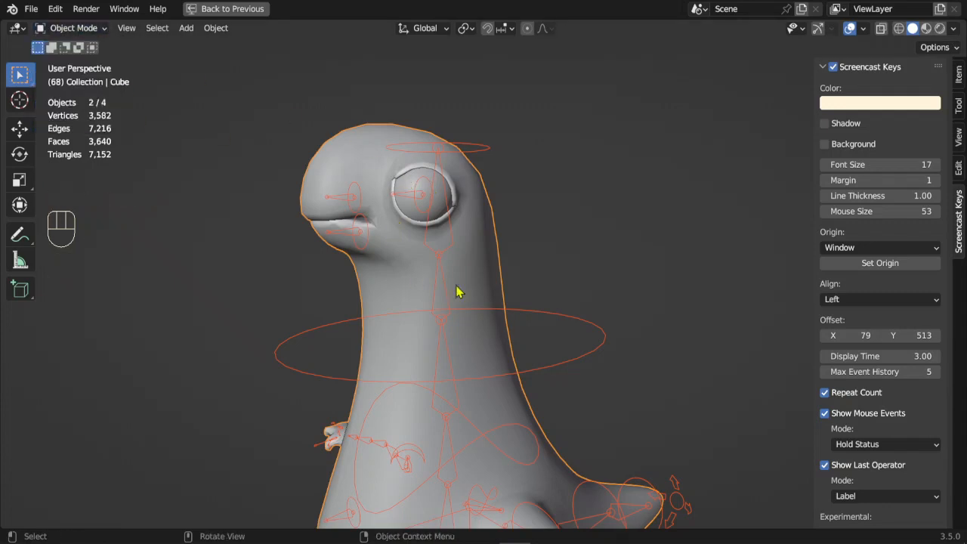
pyautogui.hotkey('ctrl', 'Tab')
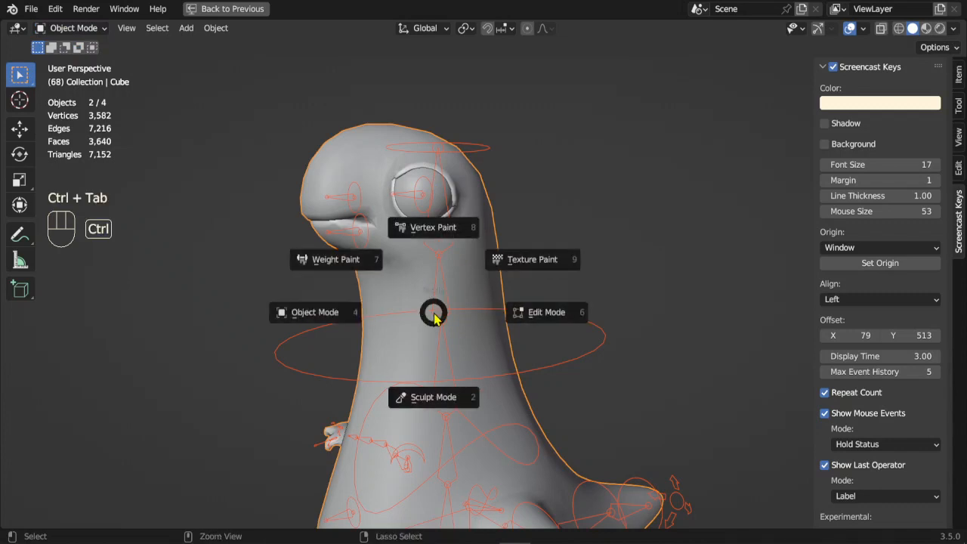
pyautogui.click(330, 260)
pyautogui.moveTo(516, 282); pyautogui.dragTo(528, 161, button='middle')
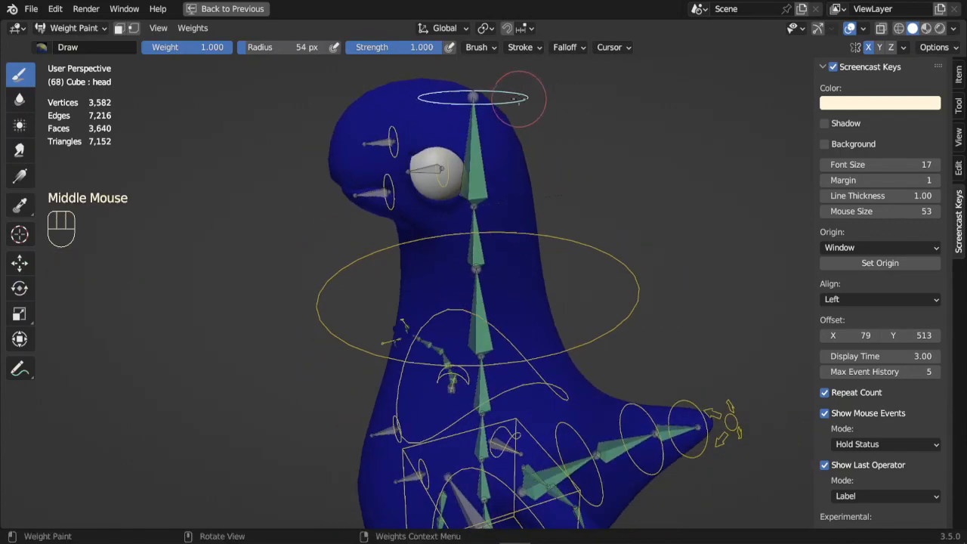
# - Select the head control in Weight Paint mode and try a trackball rotation of the head
pyautogui.keyDown('ctrl'); pyautogui.click(518, 92); pyautogui.keyUp('ctrl')
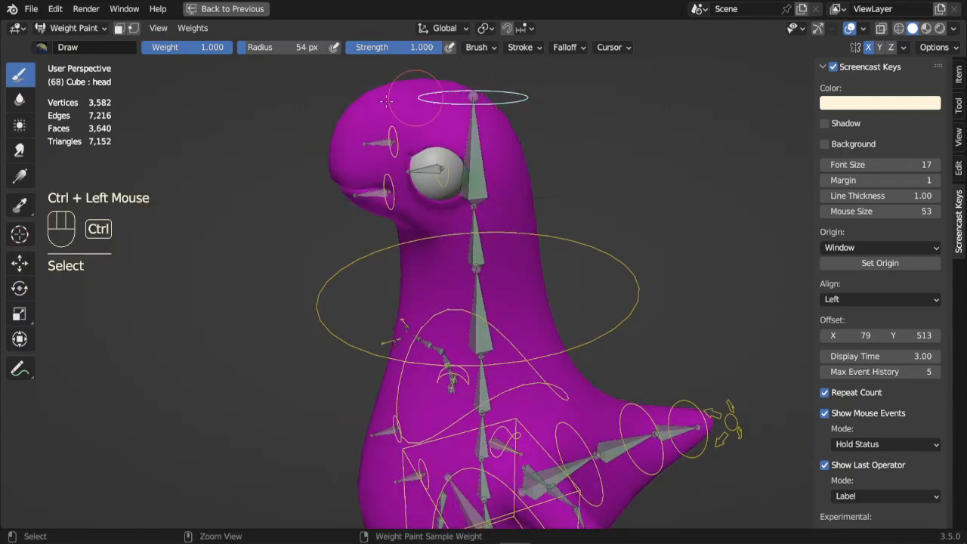
pyautogui.scroll(-2, 355, 407)
pyautogui.moveTo(367, 395); pyautogui.dragTo(461, 348, button='middle')
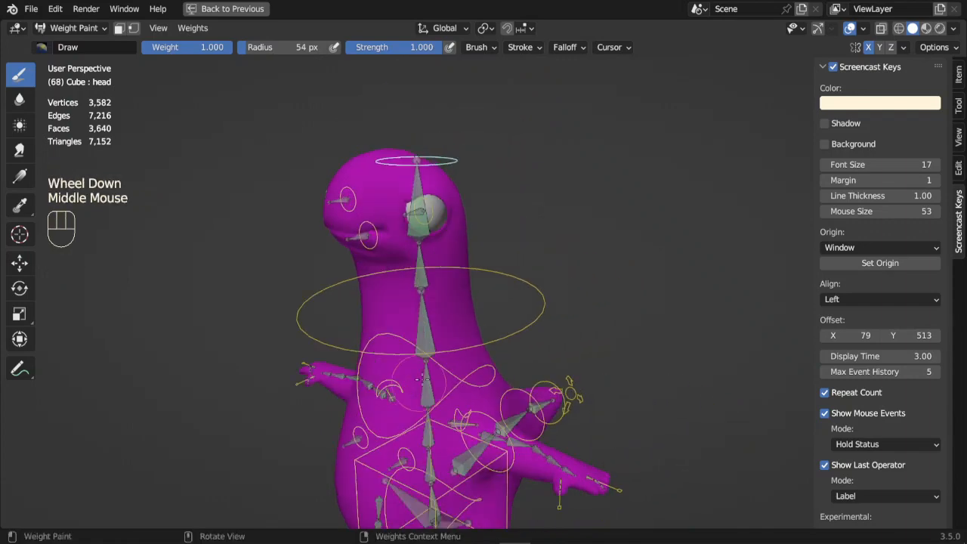
pyautogui.press('r')
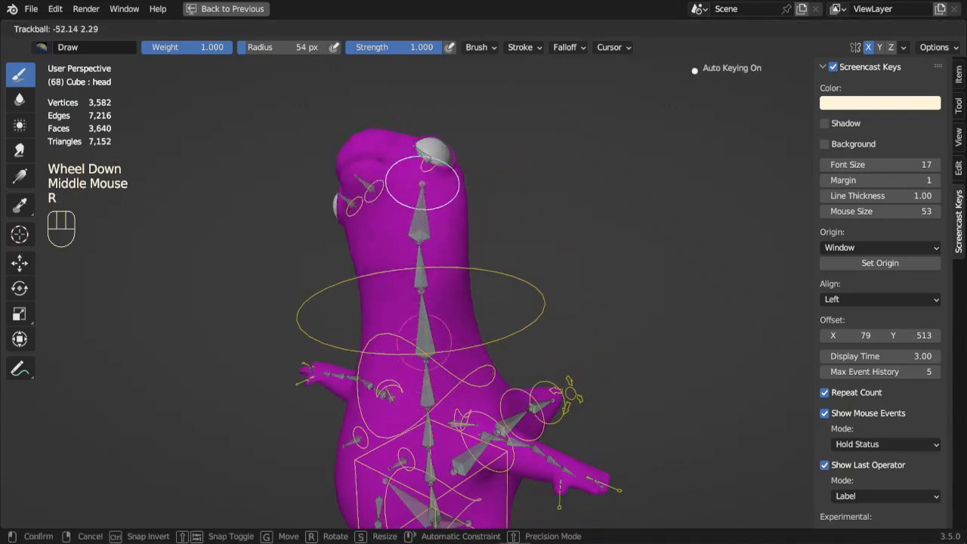
pyautogui.click(469, 343)
pyautogui.scroll(1, 469, 344)
pyautogui.moveTo(468, 343); pyautogui.dragTo(466, 194, button='middle')
pyautogui.scroll(2, 466, 194)
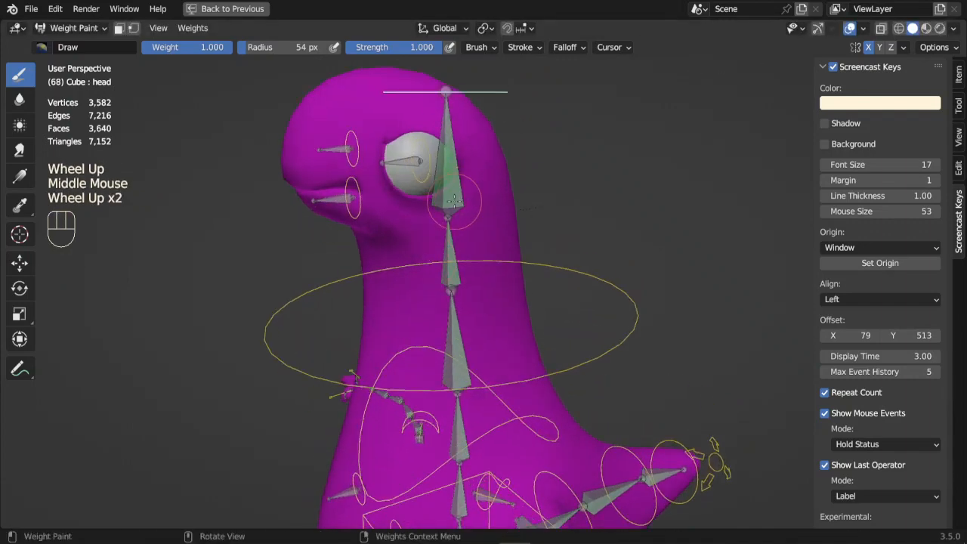
# - Select the head deform bone DEF-spine.006 and examine its weights on the mesh
pyautogui.keyDown('ctrl'); pyautogui.click(453, 199); pyautogui.keyUp('ctrl')
pyautogui.moveTo(521, 302); pyautogui.dragTo(468, 200, button='middle')
pyautogui.scroll(-2, 491, 297)
pyautogui.scroll(2, 484, 302)
pyautogui.scroll(-2, 469, 200)
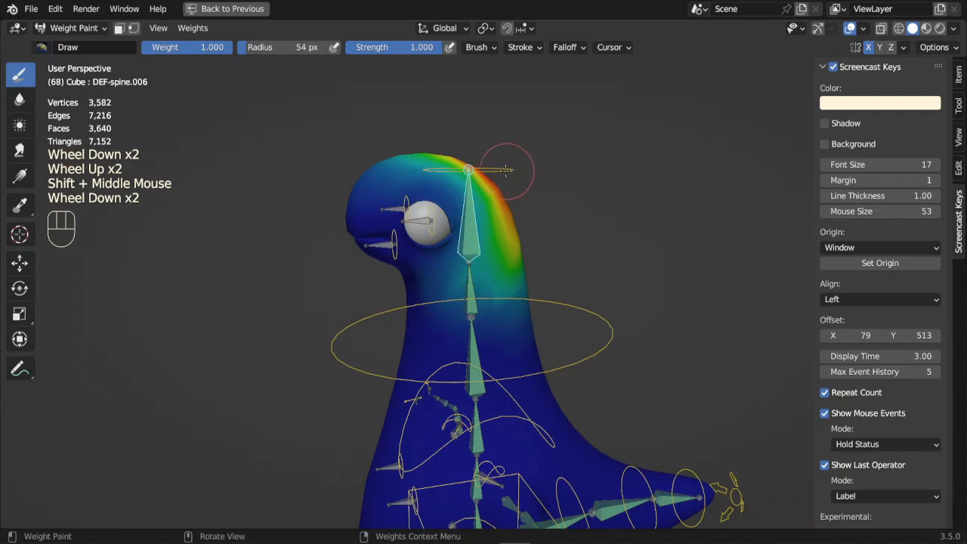
# - Select the head control again and try moving it to deform the neck
pyautogui.keyDown('ctrl'); pyautogui.click(504, 170); pyautogui.keyUp('ctrl')
pyautogui.press('e')
pyautogui.press('e')
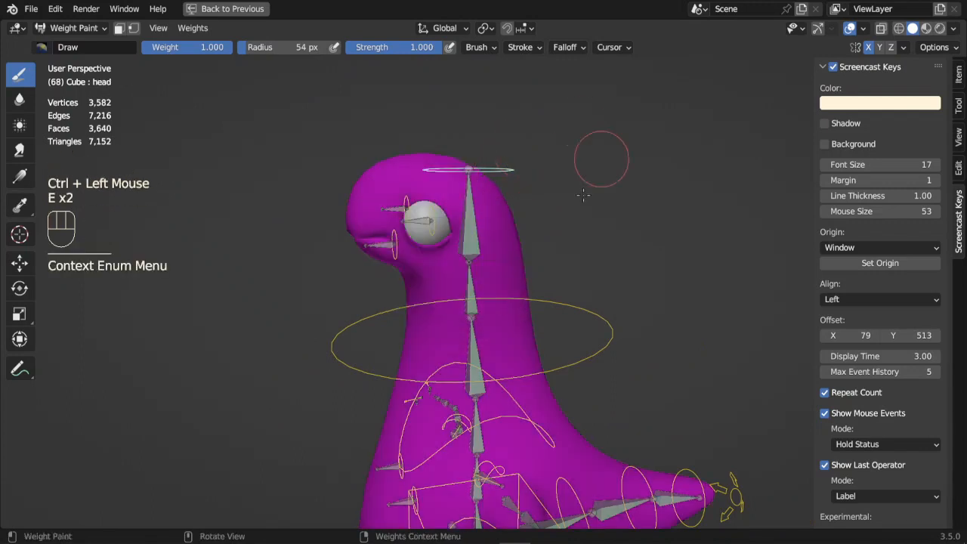
pyautogui.press('g')
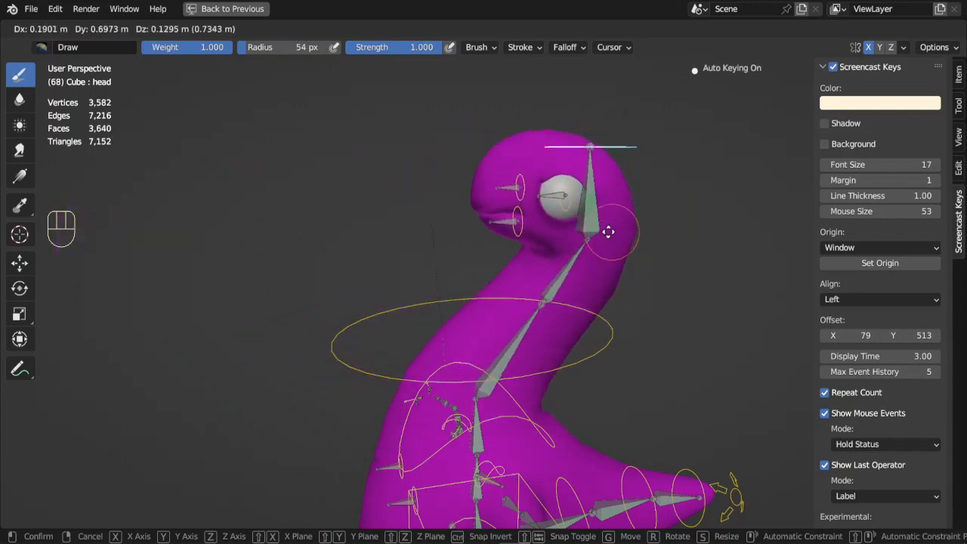
pyautogui.rightClick(614, 222)
# - Move the head control toward the dinosaur's back in the right orthographic view so the neck bends backward
pyautogui.press('KP_3')
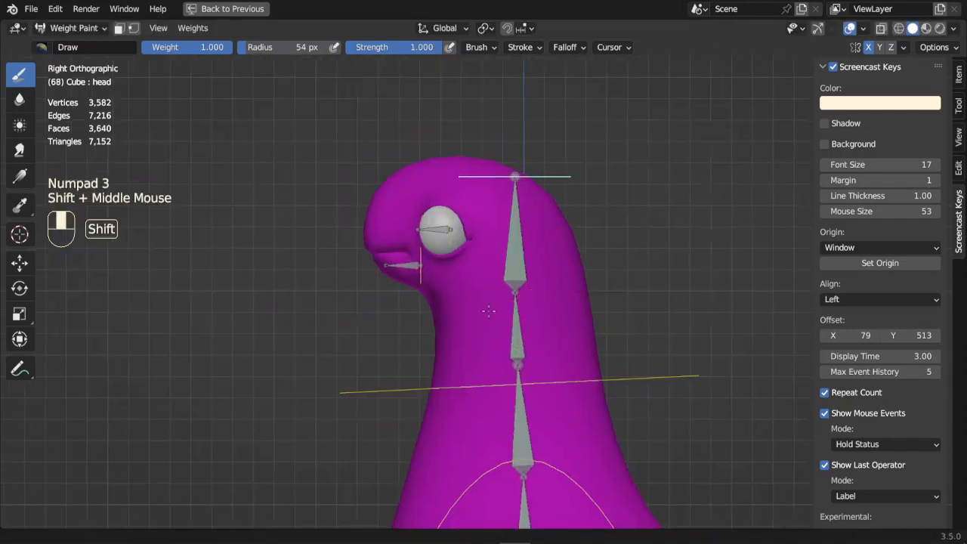
pyautogui.keyDown('shift'); pyautogui.moveTo(615, 219); pyautogui.dragTo(327, 331, button='middle'); pyautogui.keyUp('shift')
pyautogui.scroll(-2, 328, 330)
pyautogui.press('g')
pyautogui.click(508, 182)
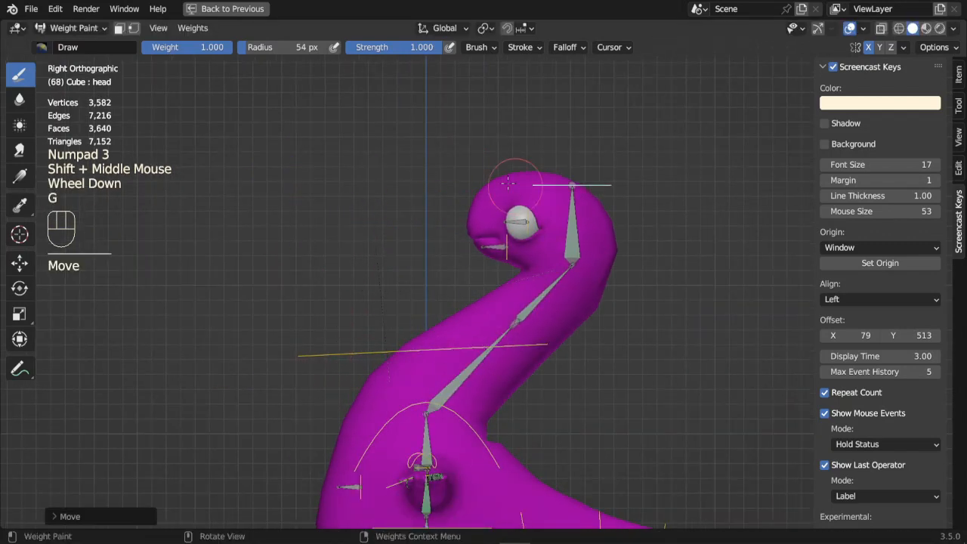
# - Select the deform bone DEF-spine.006 and examine its weights on the bent head and neck
pyautogui.press('ctrl')
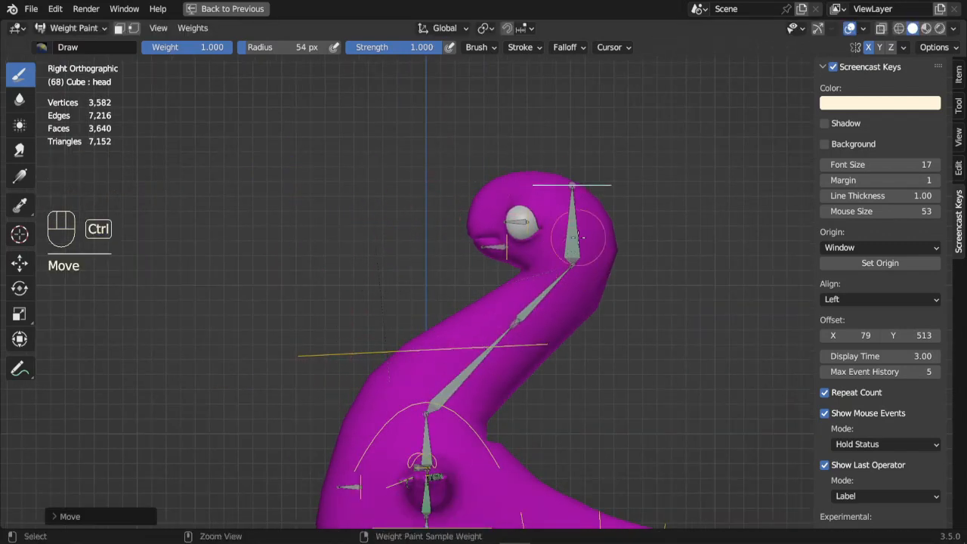
pyautogui.keyDown('ctrl'); pyautogui.click(572, 232); pyautogui.keyUp('ctrl')
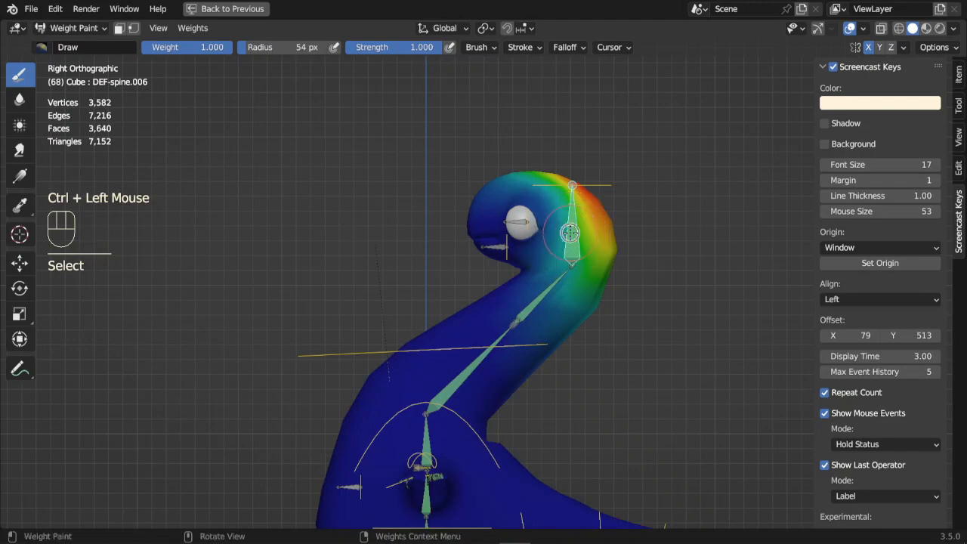
pyautogui.scroll(2, 622, 237)
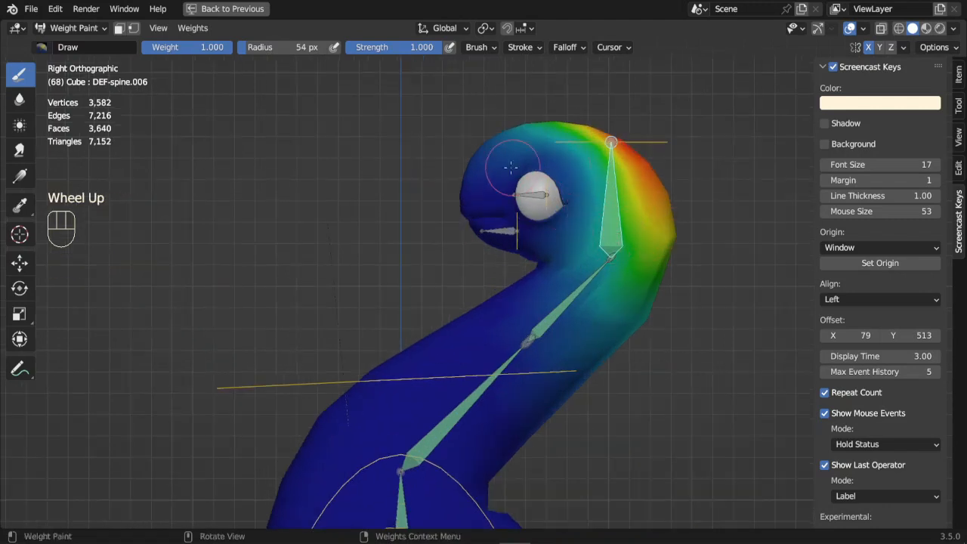
pyautogui.keyDown('ctrl'); pyautogui.click(616, 221); pyautogui.keyUp('ctrl')
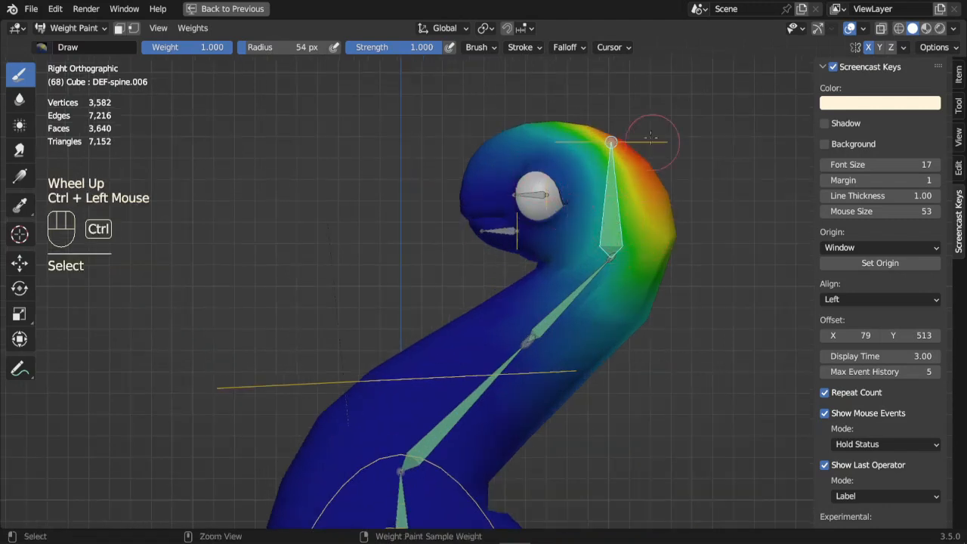
# - Select the left eye deform bone DEF-yeux.L and examine its weights on the head from several angles
pyautogui.moveTo(644, 201); pyautogui.dragTo(577, 240, button='middle')
pyautogui.press('KP_3')
pyautogui.scroll(-1, 644, 218)
pyautogui.scroll(2, 571, 235)
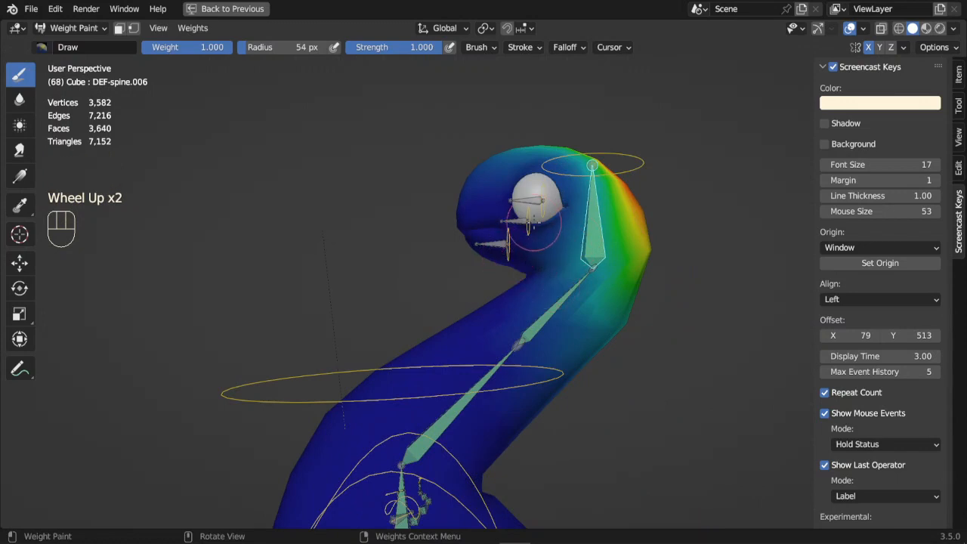
pyautogui.press('ctrl')
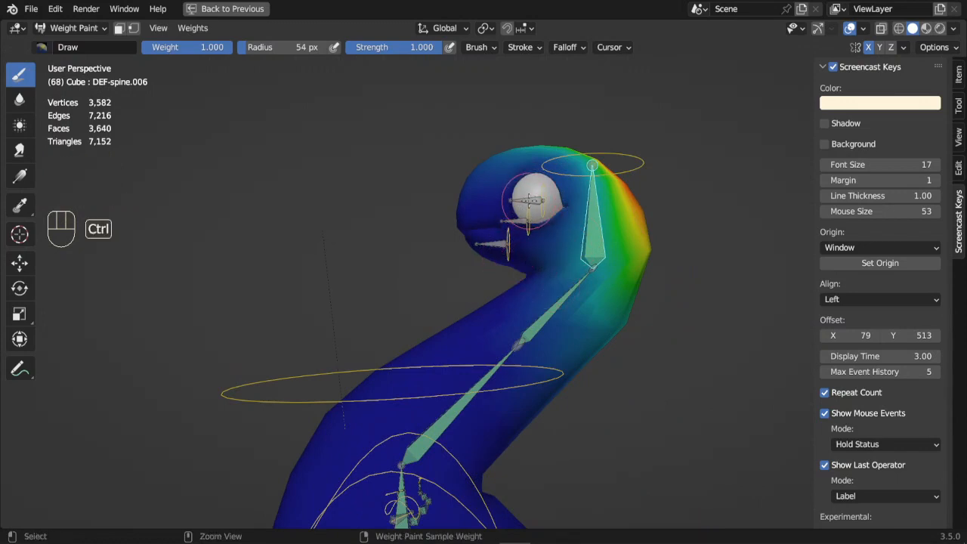
pyautogui.keyDown('ctrl'); pyautogui.click(532, 200); pyautogui.keyUp('ctrl')
pyautogui.scroll(-2, 533, 200)
pyautogui.moveTo(502, 183)
pyautogui.mouseDown(button='middle')
pyautogui.moveTo(521, 215)
pyautogui.moveTo(586, 169)
pyautogui.moveTo(593, 203)
pyautogui.mouseUp(button='middle')
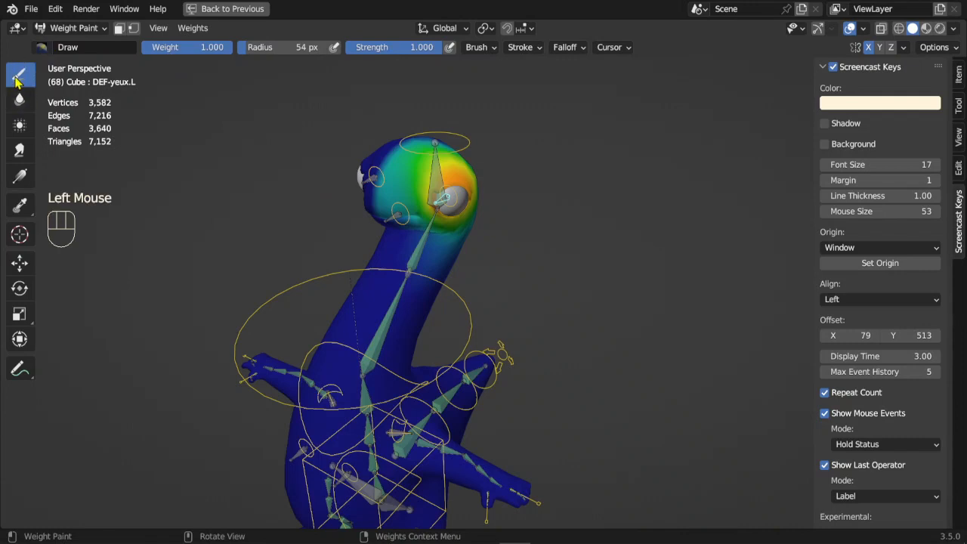
# - Erase DEF-yeux.L's weights from the skin of the head using the Subtract brush with a 151 px radius
pyautogui.click(42, 47)
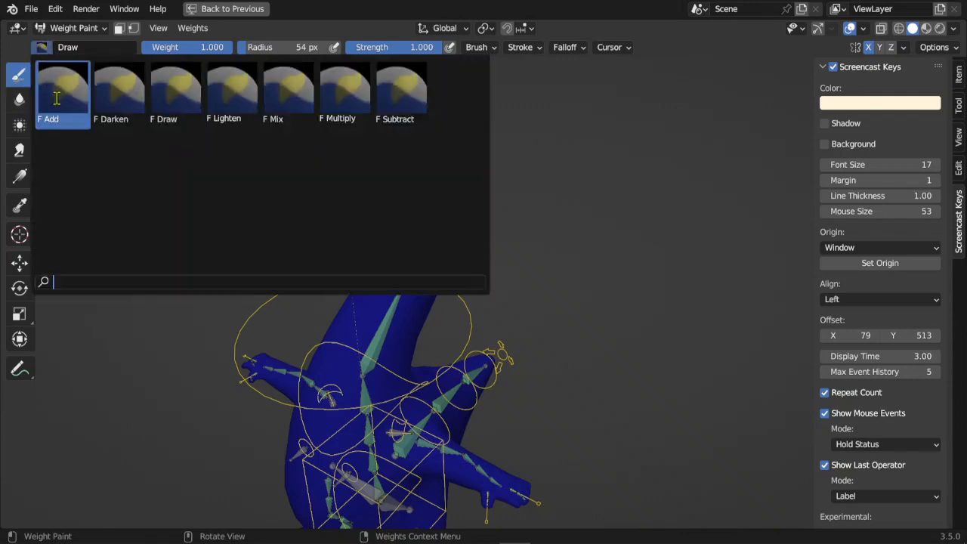
pyautogui.click(405, 100)
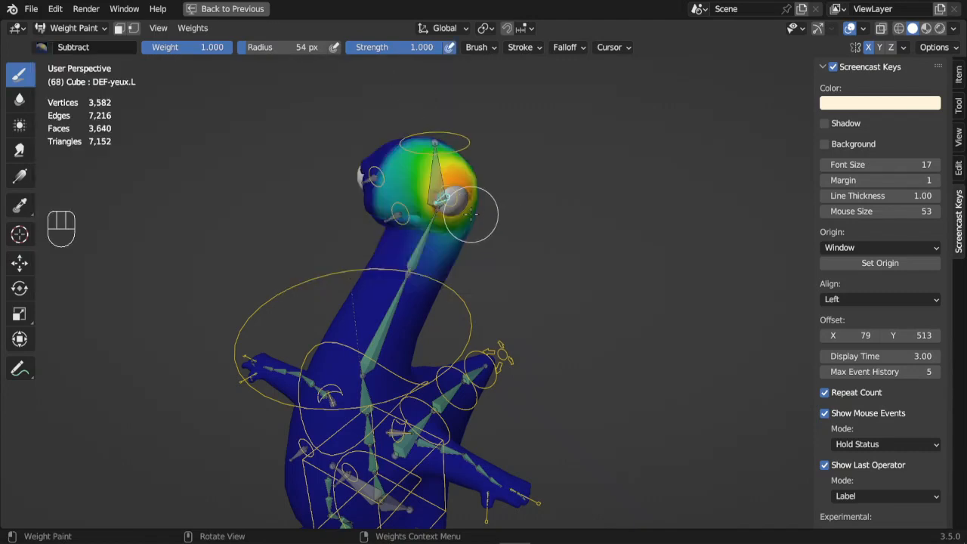
pyautogui.press('f')
pyautogui.click(521, 210)
pyautogui.moveTo(521, 208); pyautogui.dragTo(558, 235, button='middle')
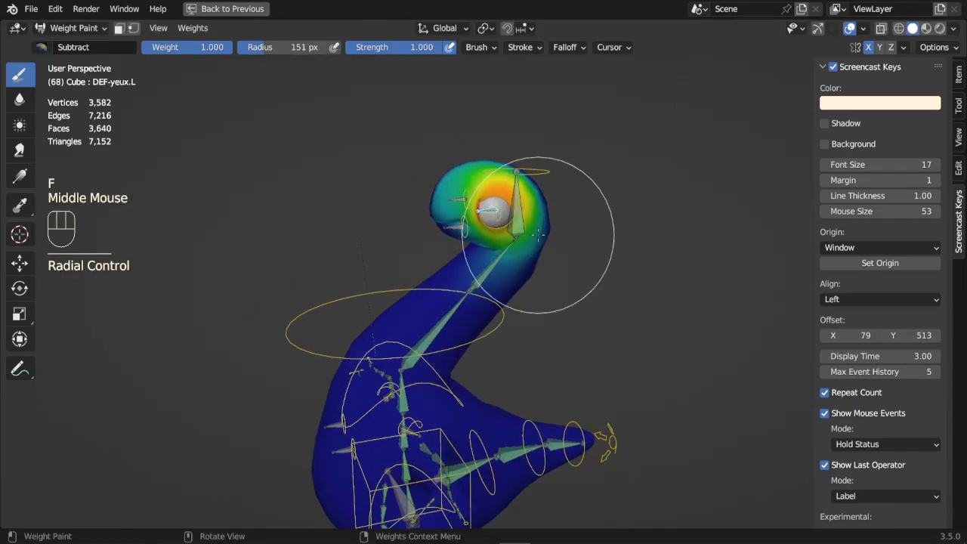
pyautogui.moveTo(532, 227)
pyautogui.mouseDown()
pyautogui.moveTo(441, 173)
pyautogui.moveTo(491, 194)
pyautogui.moveTo(492, 205)
pyautogui.moveTo(483, 197)
pyautogui.mouseUp()
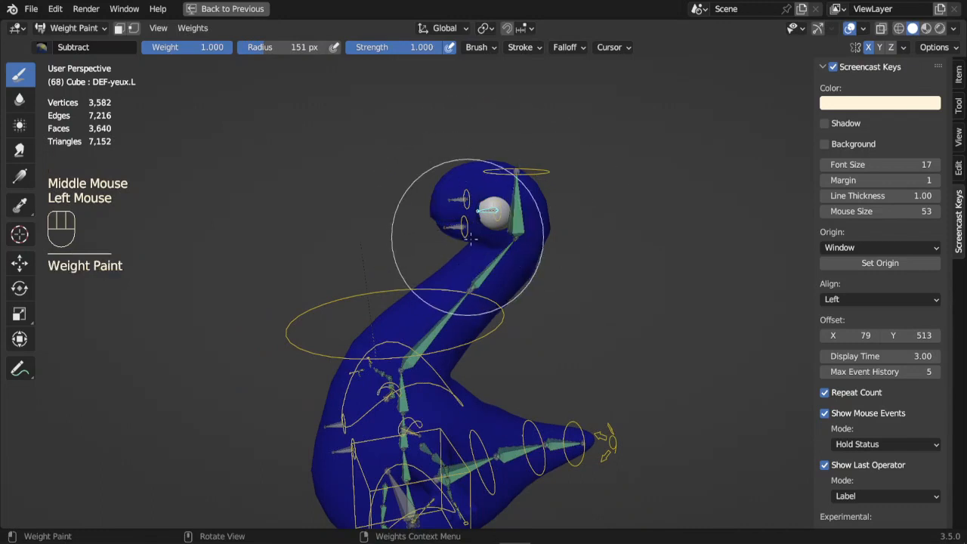
# - Select the left eye control yeux.L and try rotating it freely to test the eye
pyautogui.scroll(2, 517, 192)
pyautogui.keyDown('shift'); pyautogui.moveTo(517, 193); pyautogui.dragTo(502, 261, button='middle'); pyautogui.keyUp('shift')
pyautogui.scroll(2, 502, 242)
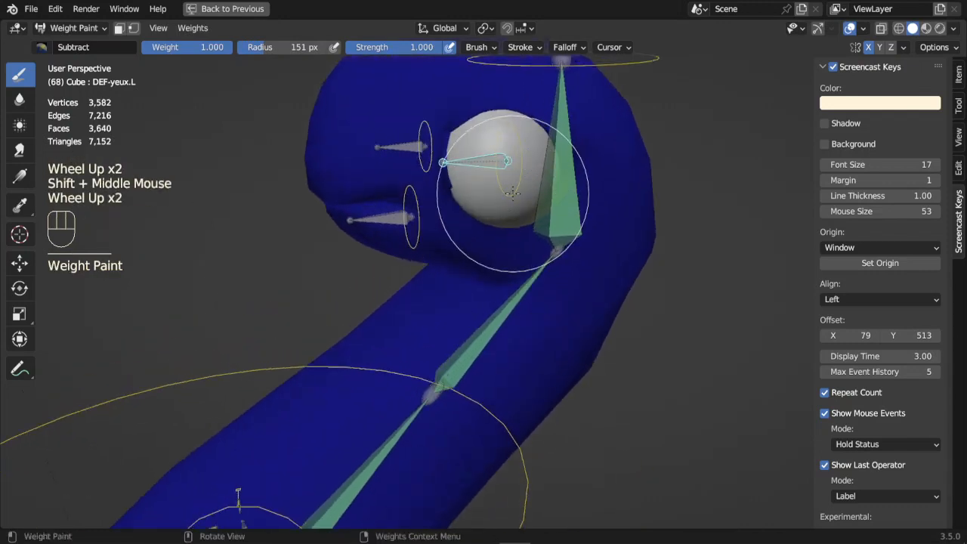
pyautogui.keyDown('ctrl'); pyautogui.click(512, 190); pyautogui.keyUp('ctrl')
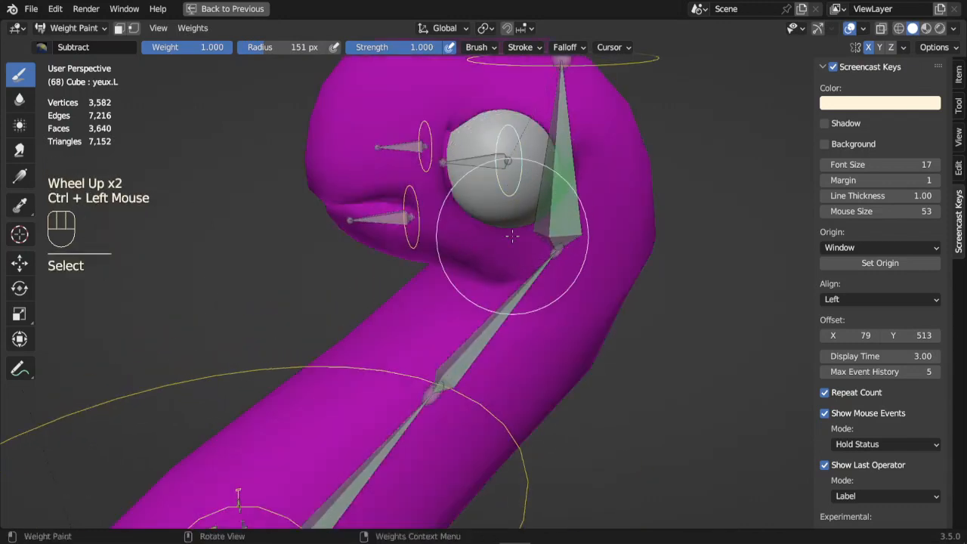
pyautogui.press('r')
pyautogui.press('r')
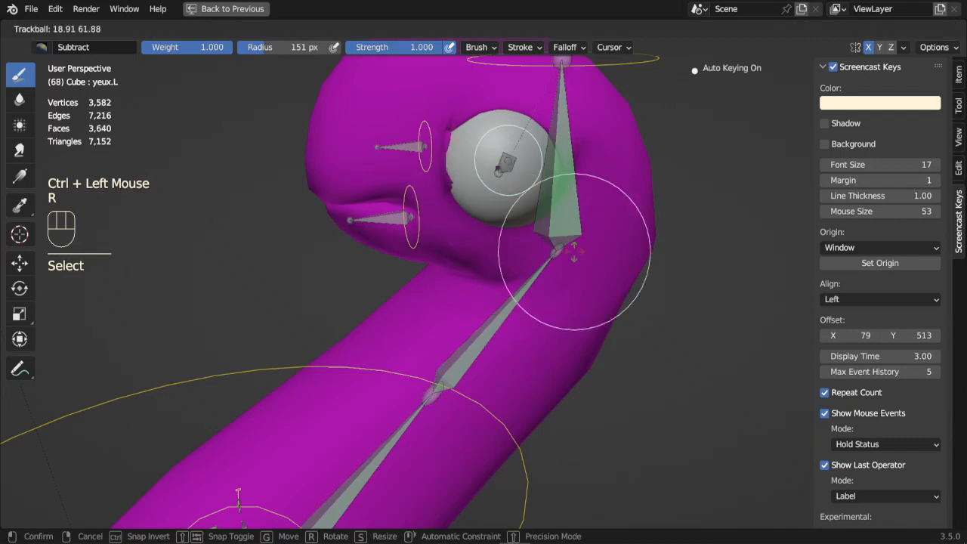
pyautogui.rightClick(491, 283)
pyautogui.moveTo(482, 285); pyautogui.dragTo(421, 266, button='middle')
pyautogui.press('r')
pyautogui.press('r')
pyautogui.rightClick(572, 274)
pyautogui.scroll(1, 420, 266)
# - Move the left eye control yeux.L out of its socket to a position above the head
pyautogui.press('g')
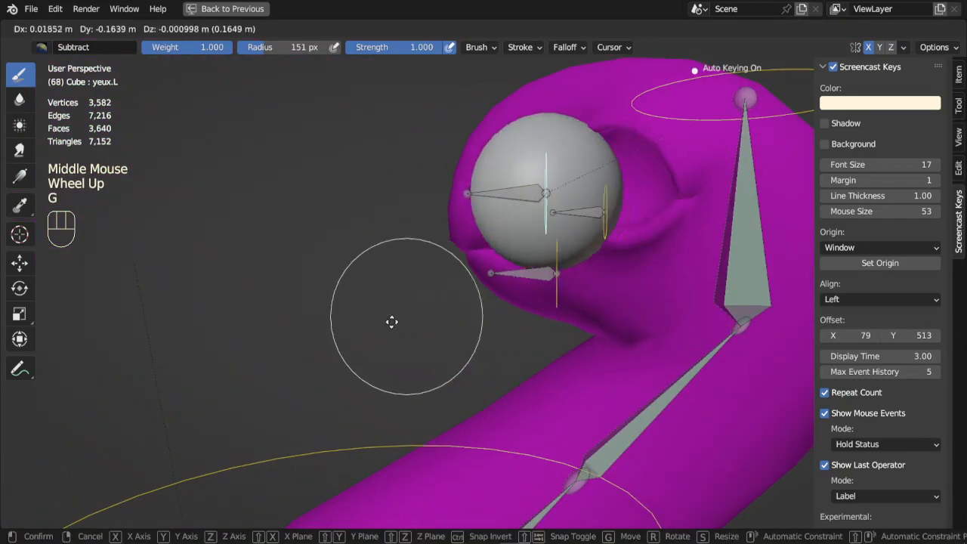
pyautogui.rightClick(196, 321)
pyautogui.scroll(-1, 478, 315)
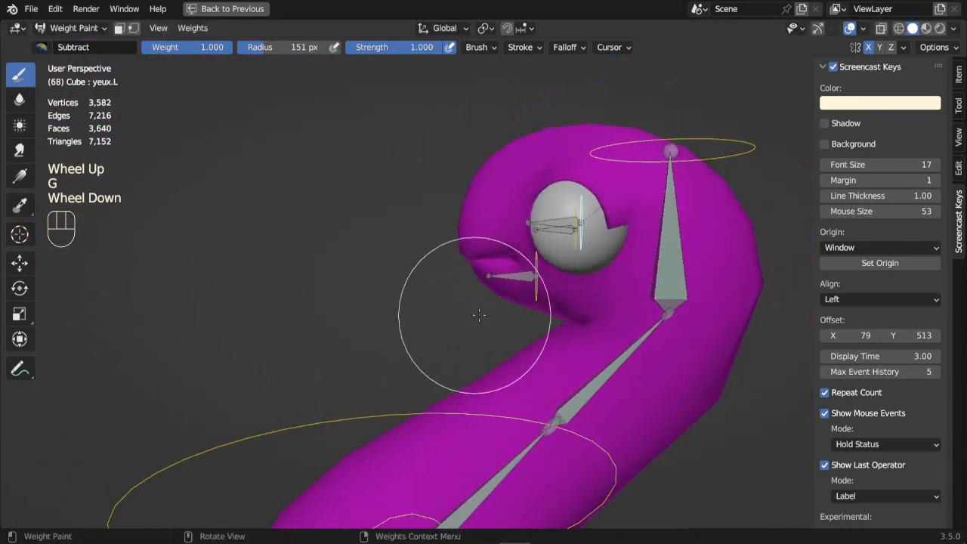
pyautogui.press('g')
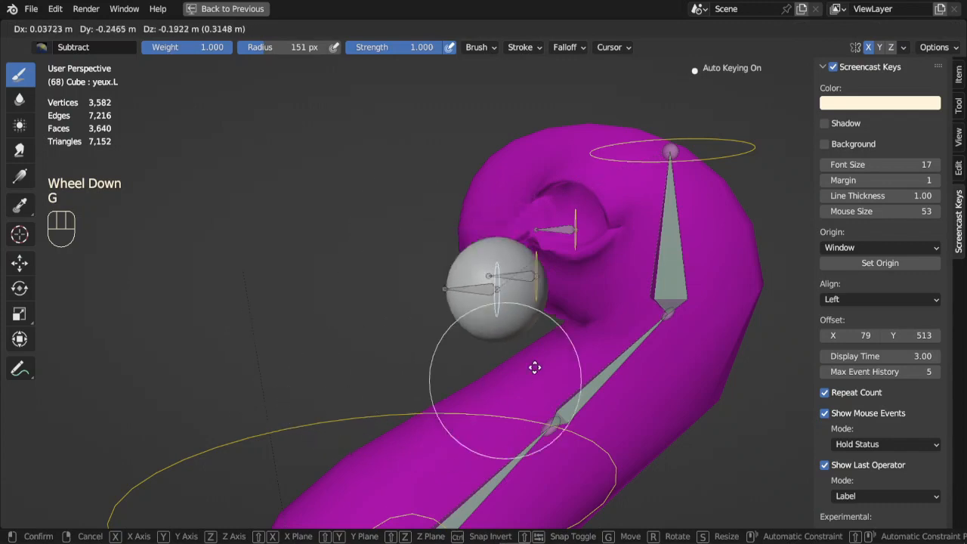
pyautogui.rightClick(420, 336)
pyautogui.press('g')
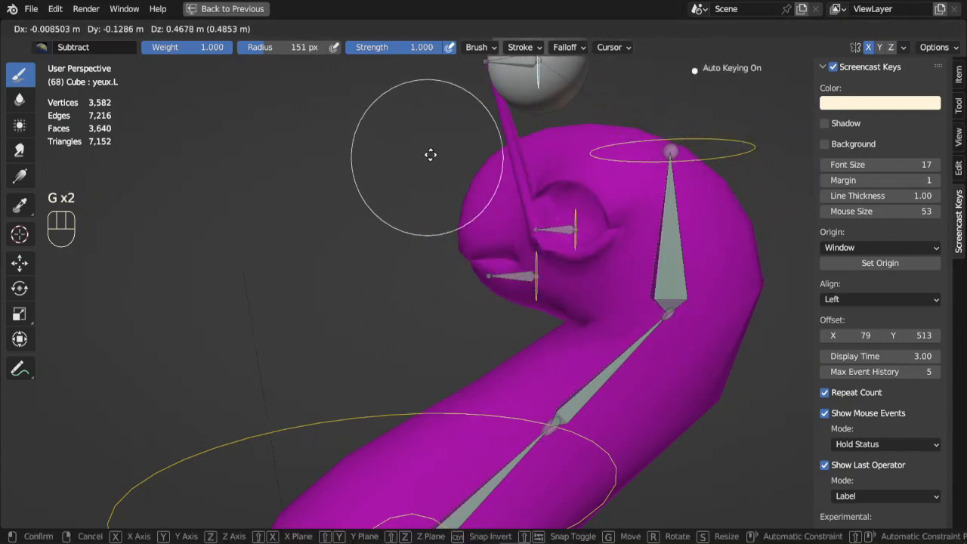
pyautogui.click(477, 141)
pyautogui.keyDown('shift'); pyautogui.moveTo(477, 141); pyautogui.dragTo(493, 206, button='middle'); pyautogui.keyUp('shift')
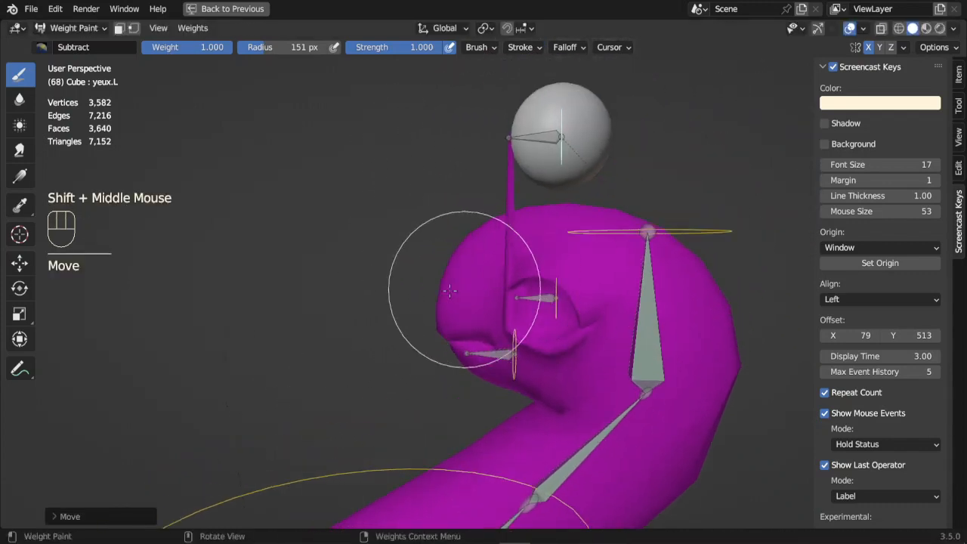
pyautogui.moveTo(449, 345)
pyautogui.mouseDown(button='middle')
pyautogui.moveTo(474, 321)
pyautogui.moveTo(465, 294)
pyautogui.mouseUp(button='middle')
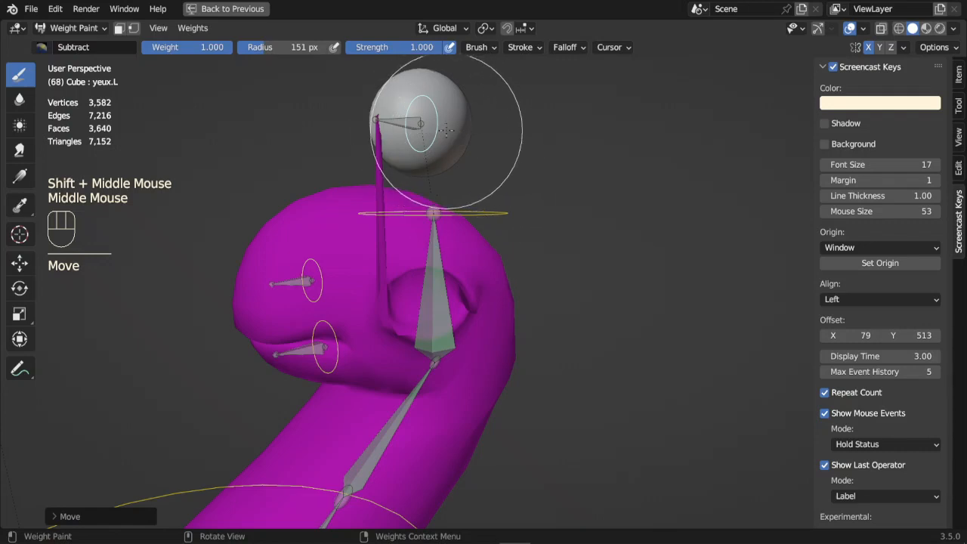
# - Select the deform bone DEF-yeux.L and examine which parts of the head mesh still follow the displaced eye
pyautogui.keyDown('ctrl'); pyautogui.click(402, 117); pyautogui.keyUp('ctrl')
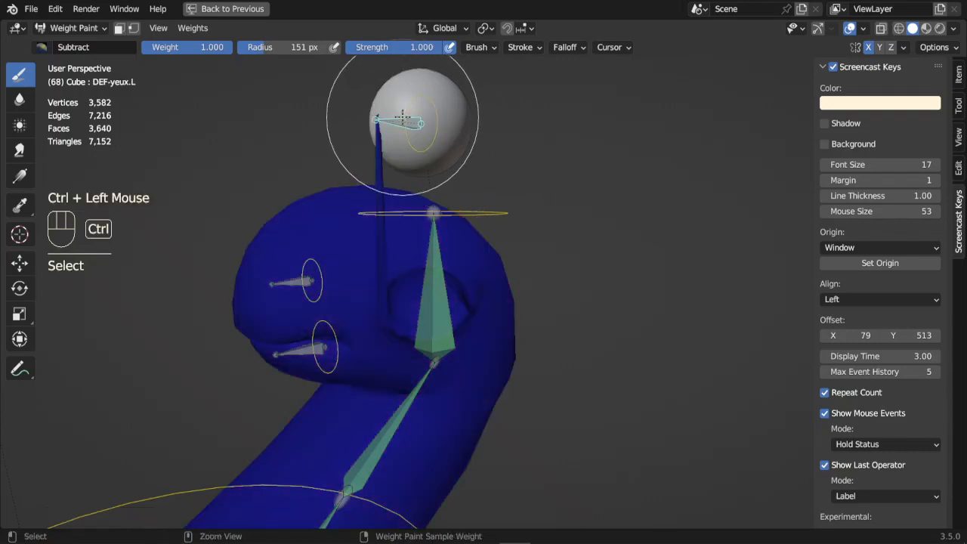
pyautogui.moveTo(352, 257); pyautogui.dragTo(415, 261, button='middle')
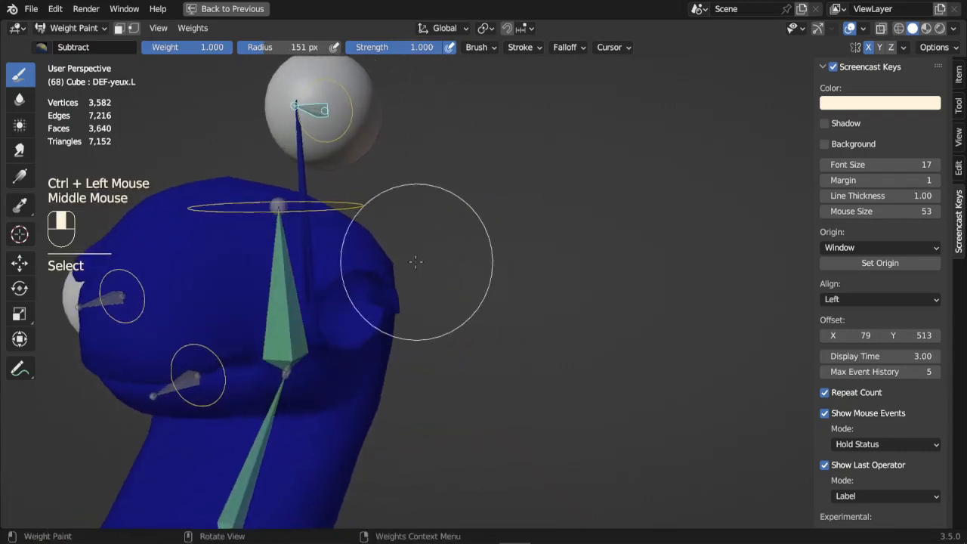
pyautogui.scroll(-2, 388, 324)
pyautogui.moveTo(388, 324)
pyautogui.mouseDown(button='middle')
pyautogui.moveTo(386, 300)
pyautogui.moveTo(396, 299)
pyautogui.mouseUp(button='middle')
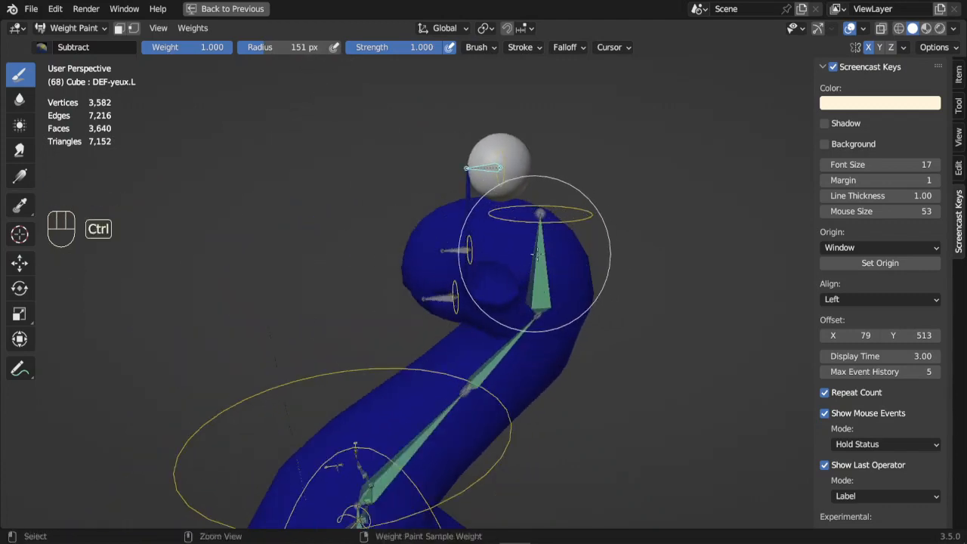
# - Add DEF-spine.006 weight with the Add brush to the stretched skin vertices beside the displaced eyeball
pyautogui.keyDown('ctrl'); pyautogui.click(541, 262); pyautogui.keyUp('ctrl')
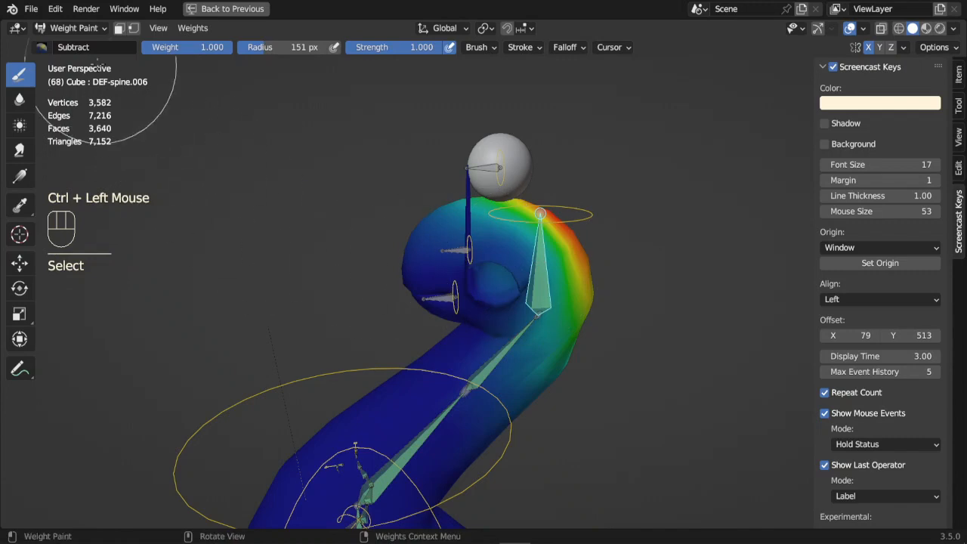
pyautogui.click(45, 47)
pyautogui.click(50, 96)
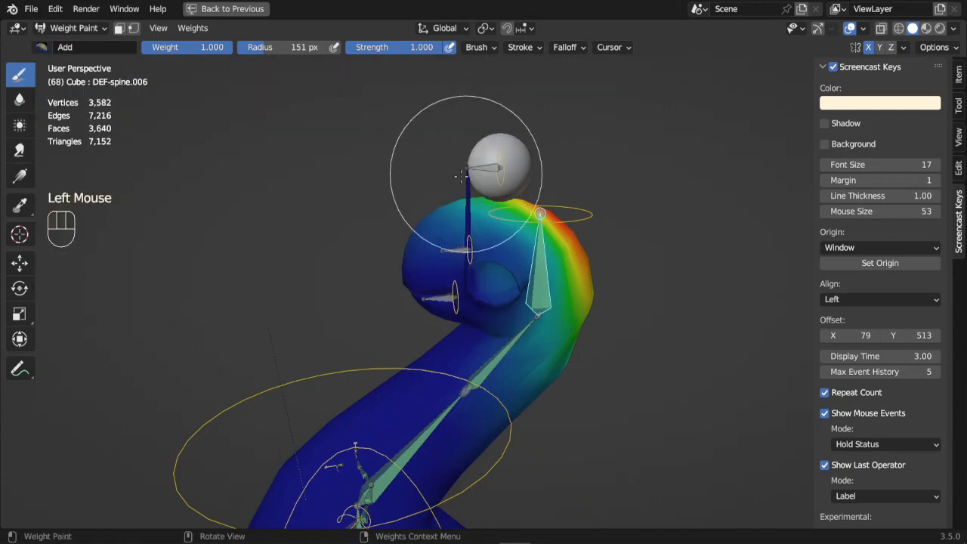
pyautogui.scroll(2, 464, 162)
pyautogui.keyDown('shift'); pyautogui.moveTo(425, 105); pyautogui.dragTo(485, 265, button='middle'); pyautogui.keyUp('shift')
pyautogui.scroll(2, 480, 253)
pyautogui.click(452, 120)
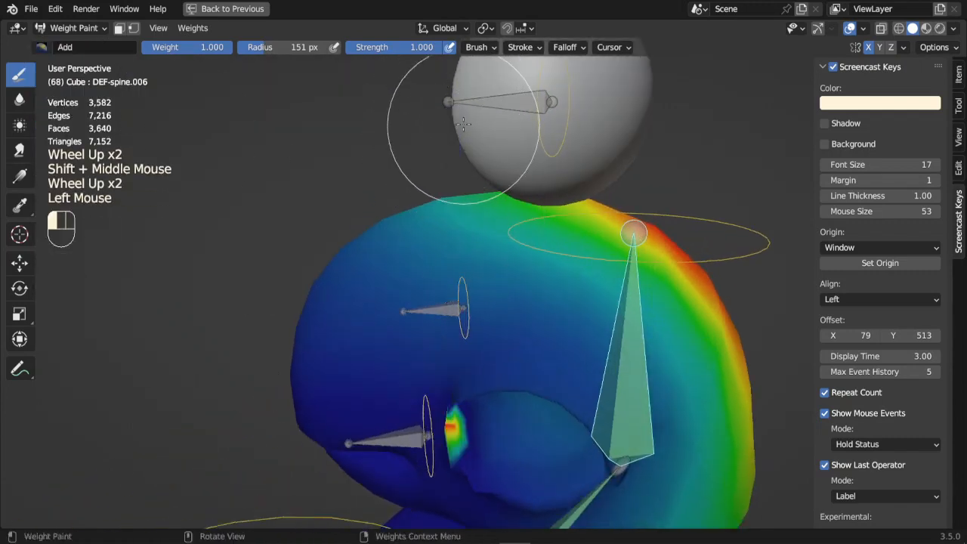
pyautogui.click(455, 110)
# - Add DEF-spine.006 weight over the empty eye socket, the snout and the top of the head
pyautogui.scroll(-2, 448, 321)
pyautogui.moveTo(448, 332)
pyautogui.mouseDown(button='middle')
pyautogui.moveTo(388, 309)
pyautogui.moveTo(485, 303)
pyautogui.moveTo(460, 309)
pyautogui.moveTo(495, 340)
pyautogui.mouseUp(button='middle')
pyautogui.scroll(-1, 496, 299)
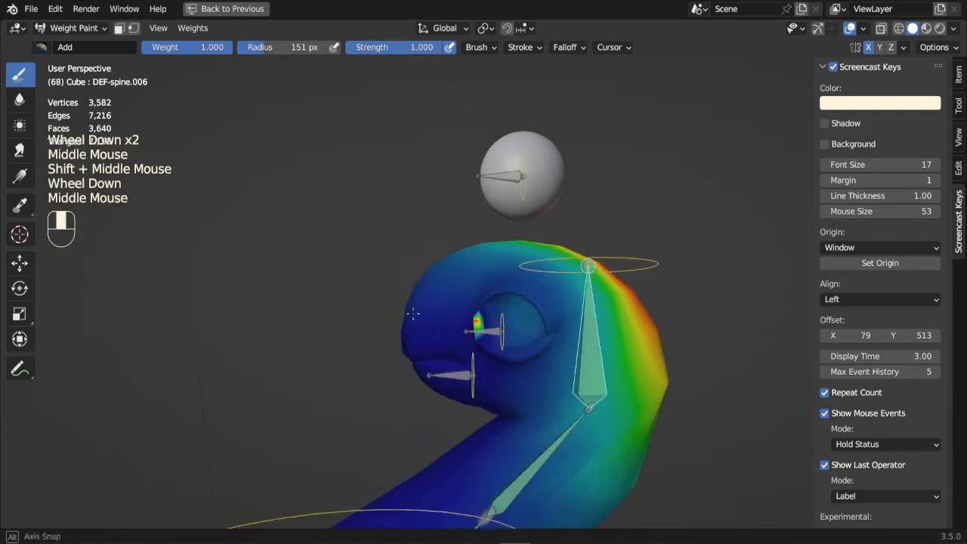
pyautogui.click(514, 321)
pyautogui.click(513, 298)
pyautogui.click(461, 302)
pyautogui.click(411, 294)
pyautogui.click(420, 342)
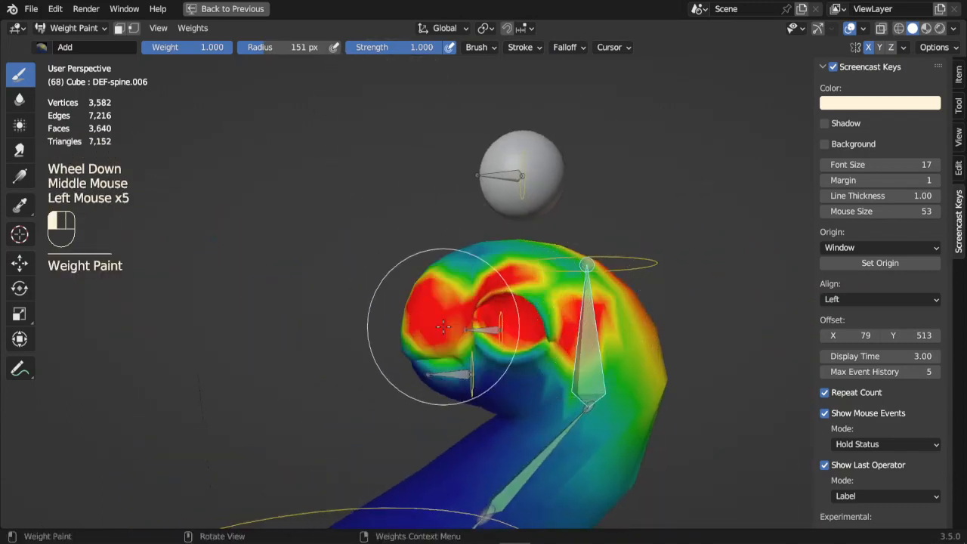
pyautogui.click(454, 230)
pyautogui.click(560, 263)
pyautogui.click(560, 263)
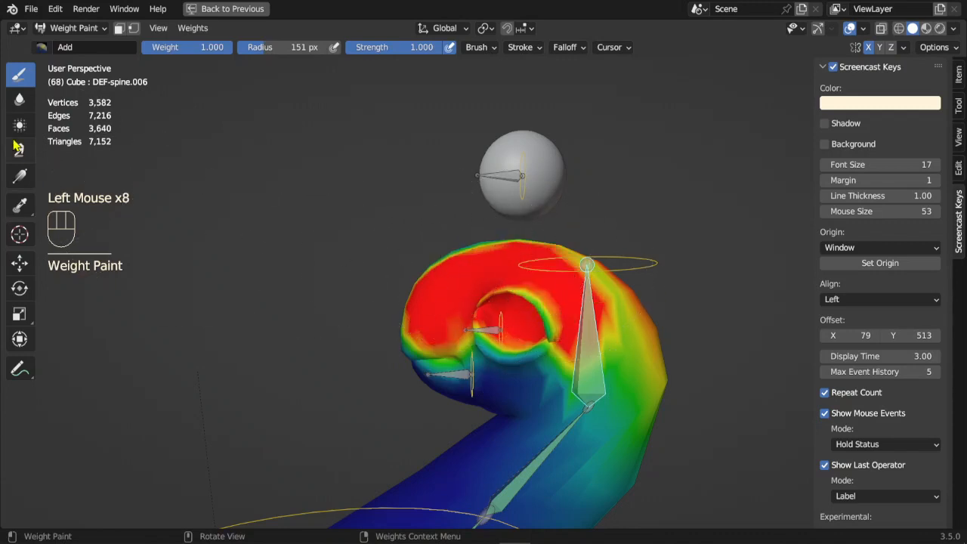
# - Smooth the DEF-spine.006 weights on the side of the head and around the eye socket with the Blur brush
pyautogui.click(20, 100)
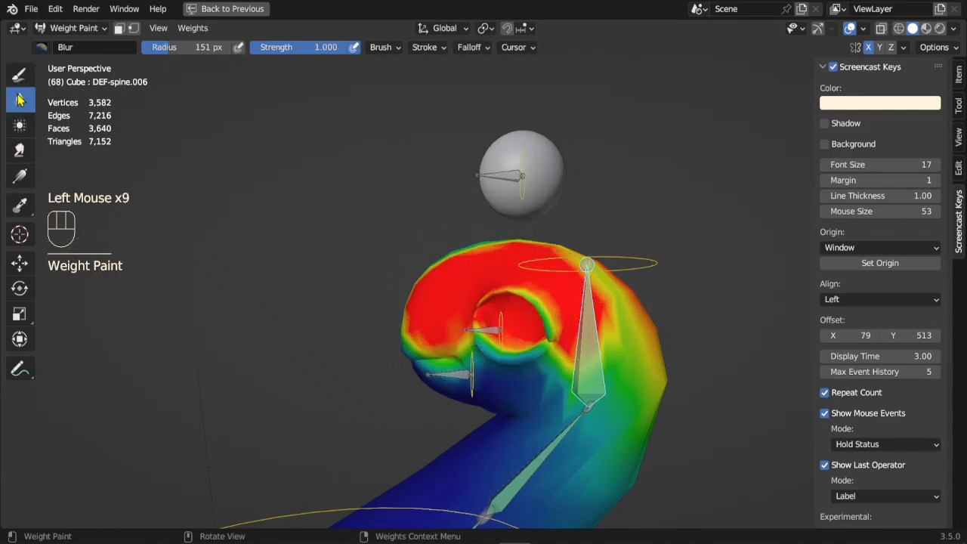
pyautogui.click(20, 104)
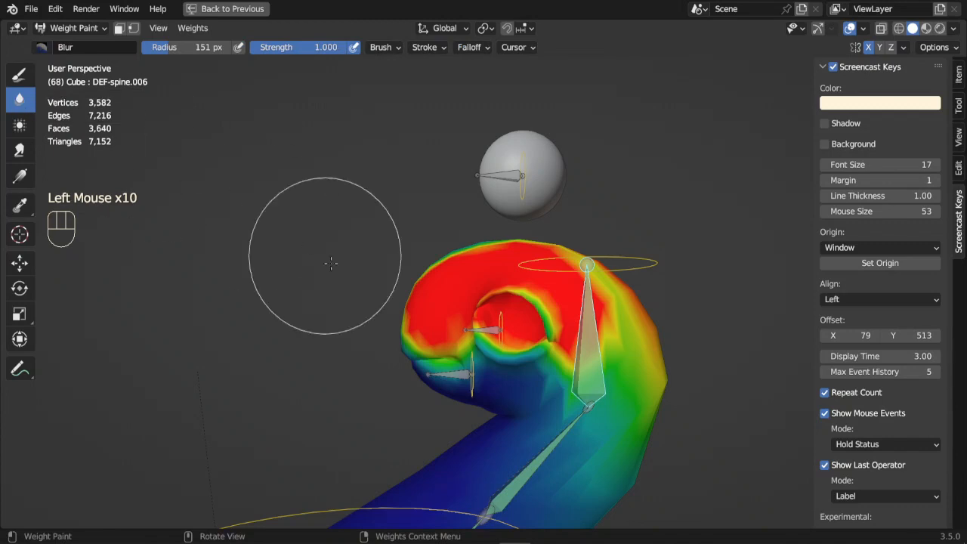
pyautogui.moveTo(424, 294); pyautogui.dragTo(427, 296)
pyautogui.moveTo(528, 324); pyautogui.dragTo(530, 333)
pyautogui.moveTo(535, 337)
pyautogui.mouseDown()
pyautogui.moveTo(585, 378)
pyautogui.moveTo(541, 333)
pyautogui.mouseUp()
pyautogui.moveTo(541, 317)
pyautogui.mouseDown()
pyautogui.moveTo(563, 295)
pyautogui.moveTo(574, 420)
pyautogui.mouseUp()
pyautogui.moveTo(574, 415); pyautogui.dragTo(583, 309)
pyautogui.moveTo(580, 317); pyautogui.dragTo(521, 408)
pyautogui.moveTo(552, 355)
pyautogui.mouseDown()
pyautogui.moveTo(579, 260)
pyautogui.moveTo(516, 382)
pyautogui.mouseUp()
pyautogui.moveTo(514, 378)
pyautogui.mouseDown()
pyautogui.moveTo(494, 345)
pyautogui.moveTo(499, 311)
pyautogui.mouseUp()
pyautogui.moveTo(498, 311); pyautogui.dragTo(510, 338)
# - Blur the DEF-spine.006 weights across the front and top of the head
pyautogui.scroll(-2, 512, 341)
pyautogui.moveTo(511, 341)
pyautogui.mouseDown(button='middle')
pyautogui.moveTo(564, 356)
pyautogui.moveTo(631, 349)
pyautogui.mouseUp(button='middle')
pyautogui.moveTo(376, 303); pyautogui.dragTo(349, 281)
pyautogui.moveTo(349, 282); pyautogui.dragTo(382, 284)
pyautogui.moveTo(389, 278); pyautogui.dragTo(413, 261)
pyautogui.moveTo(413, 261); pyautogui.dragTo(409, 265)
pyautogui.moveTo(412, 261)
pyautogui.mouseDown()
pyautogui.moveTo(428, 248)
pyautogui.moveTo(401, 250)
pyautogui.moveTo(426, 255)
pyautogui.mouseUp()
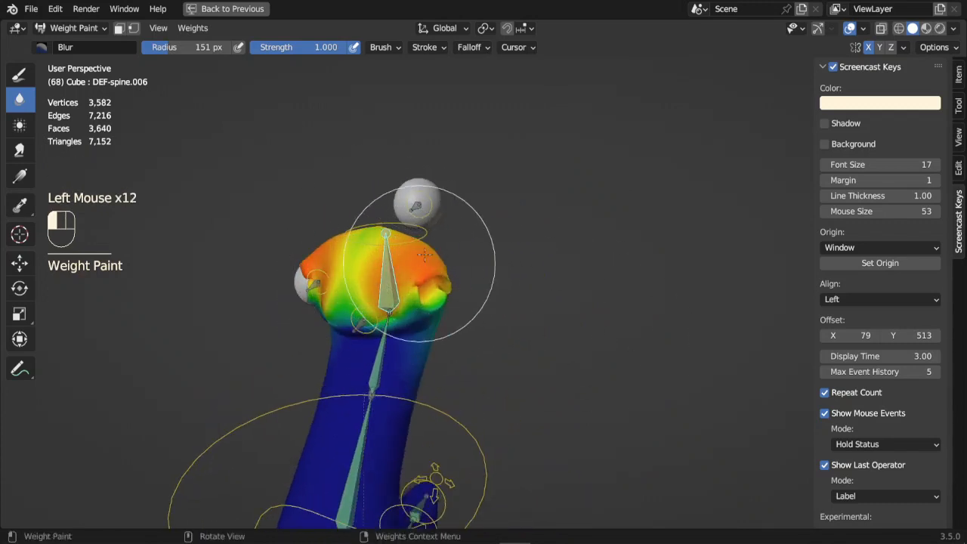
pyautogui.moveTo(478, 288); pyautogui.dragTo(421, 261)
pyautogui.moveTo(421, 261); pyautogui.dragTo(399, 247)
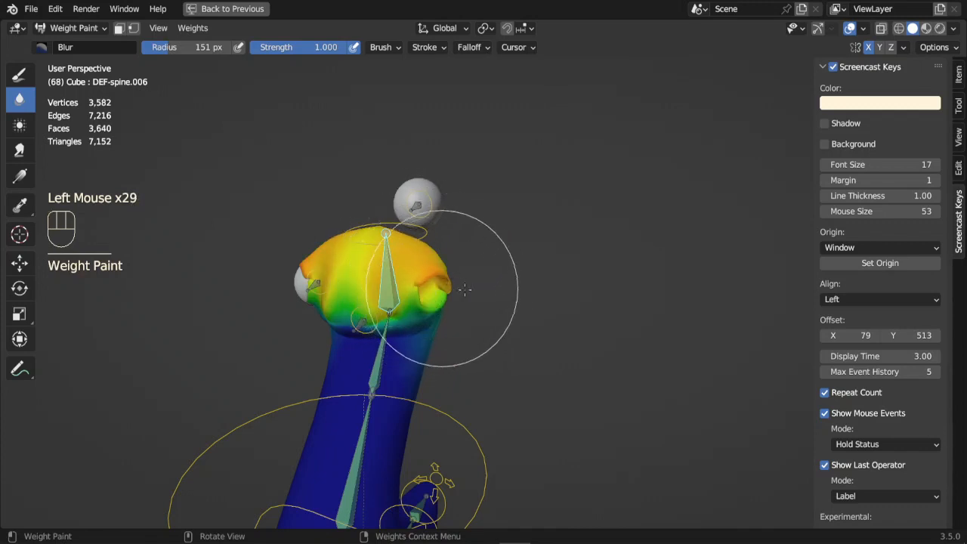
pyautogui.click(448, 308)
# - Blur the DEF-spine.006 weights further on the side of the head, down to where it joins the neck
pyautogui.moveTo(447, 308); pyautogui.dragTo(518, 269, button='middle')
pyautogui.moveTo(519, 269); pyautogui.dragTo(525, 265)
pyautogui.moveTo(525, 265); pyautogui.dragTo(568, 325)
pyautogui.moveTo(545, 360)
pyautogui.mouseDown()
pyautogui.moveTo(608, 264)
pyautogui.moveTo(524, 201)
pyautogui.moveTo(506, 241)
pyautogui.mouseUp()
# - Select the left eye control yeux.L and clear its pose rotation and location to return the eye to its socket
pyautogui.scroll(2, 520, 264)
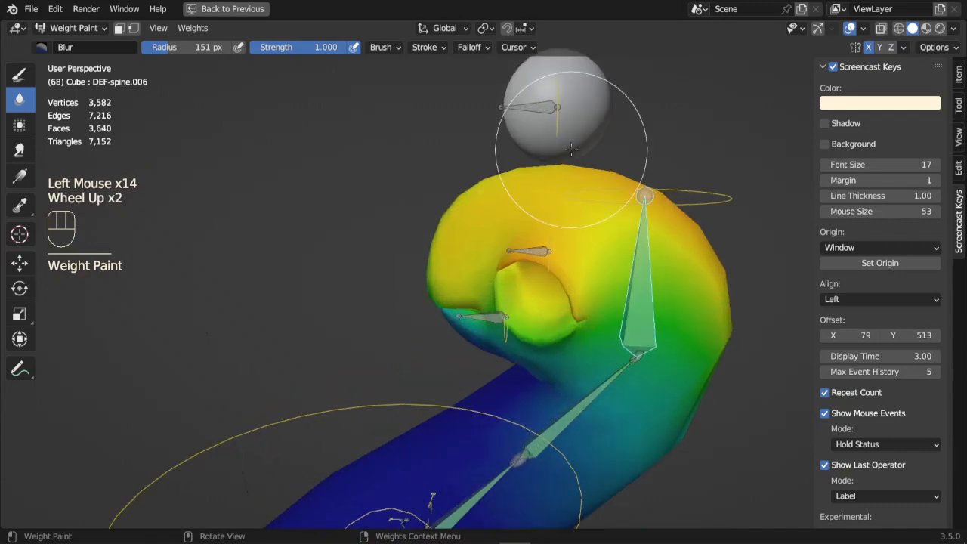
pyautogui.press('ctrl')
pyautogui.keyDown('ctrl'); pyautogui.click(556, 129); pyautogui.keyUp('ctrl')
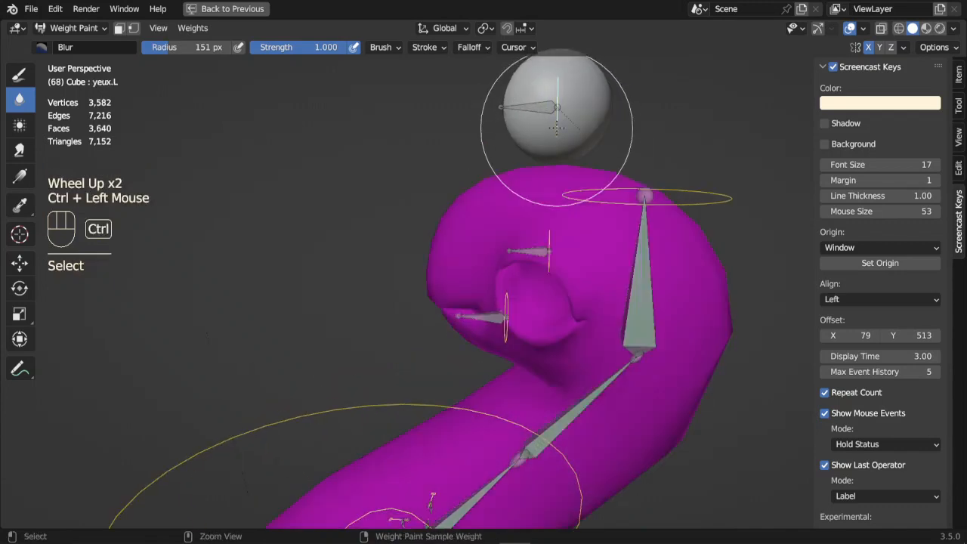
pyautogui.moveTo(460, 307); pyautogui.dragTo(544, 259, button='middle')
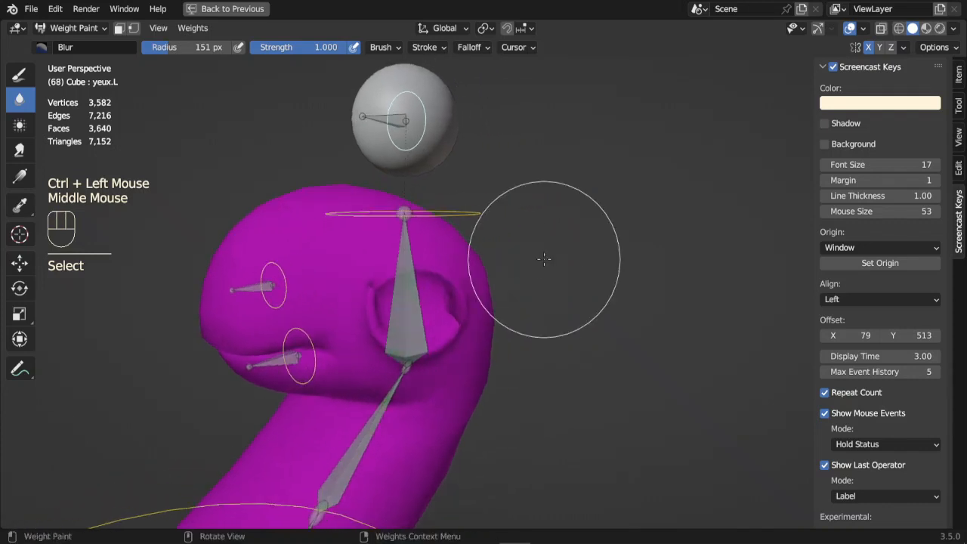
pyautogui.hotkey('alt', 'r')
pyautogui.hotkey('alt', 'g')
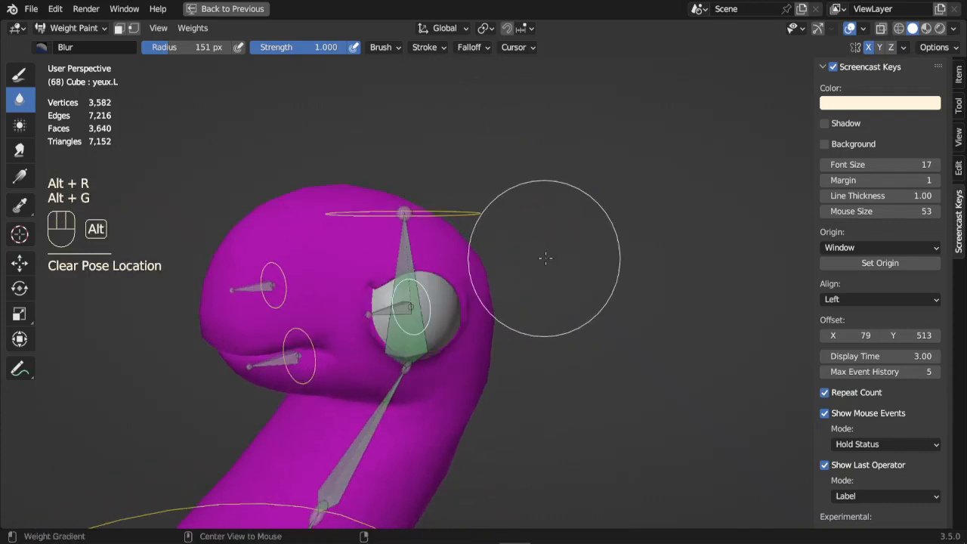
# - Try rotating the left eye control freely within its socket to check the surrounding skin
pyautogui.scroll(2, 427, 355)
pyautogui.press('r')
pyautogui.press('r')
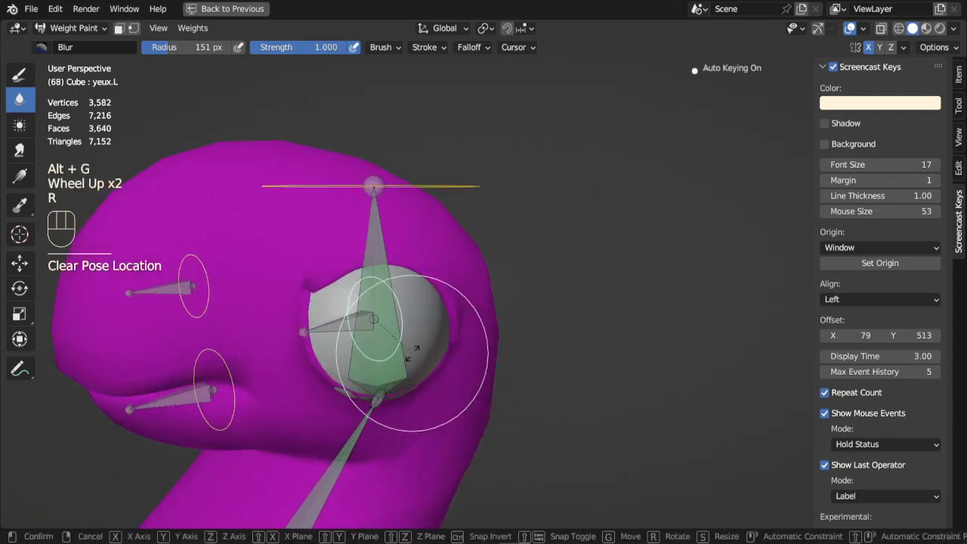
pyautogui.click(438, 411)
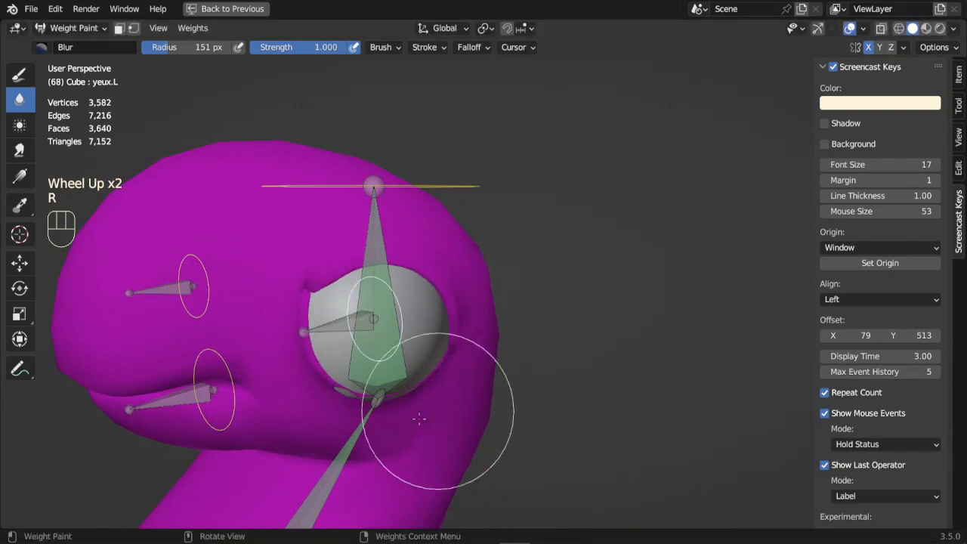
# - Try rotating the left eye control freely once more and examine the skin below the eye from several sides
pyautogui.moveTo(439, 411); pyautogui.dragTo(454, 377, button='middle')
pyautogui.keyDown('shift'); pyautogui.moveTo(454, 377); pyautogui.dragTo(496, 298, button='middle'); pyautogui.keyUp('shift')
pyautogui.moveTo(496, 299); pyautogui.dragTo(506, 280, button='middle')
pyautogui.press('r')
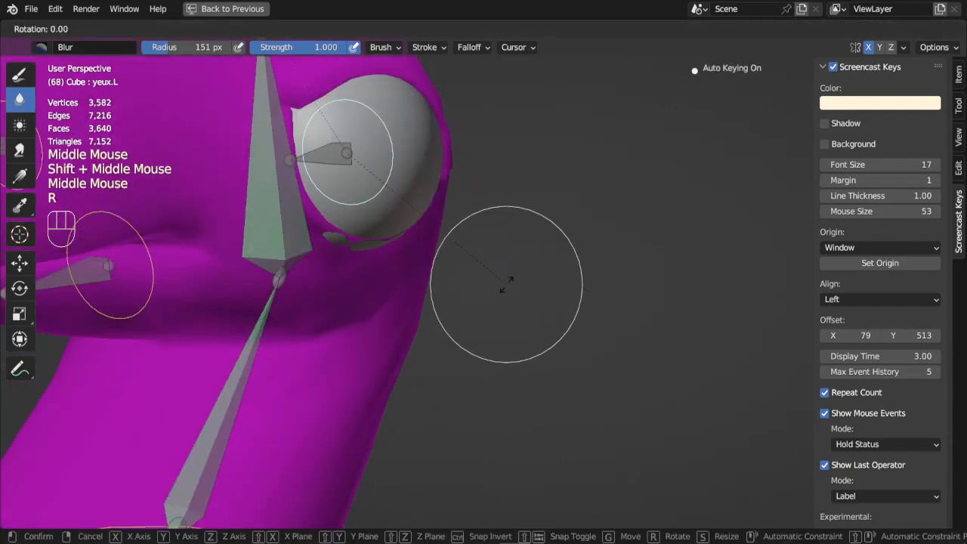
pyautogui.press('r')
pyautogui.click(358, 240)
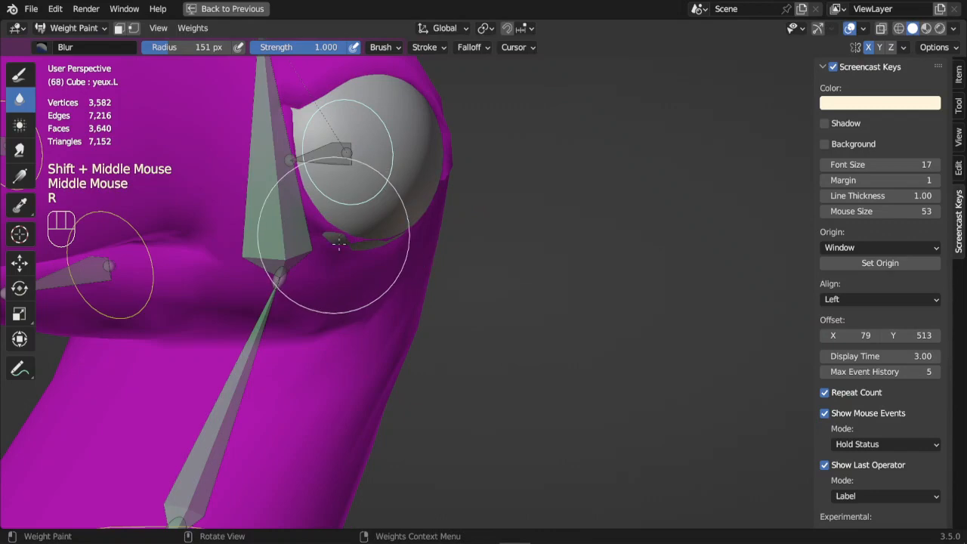
pyautogui.moveTo(339, 241); pyautogui.dragTo(573, 312, button='middle')
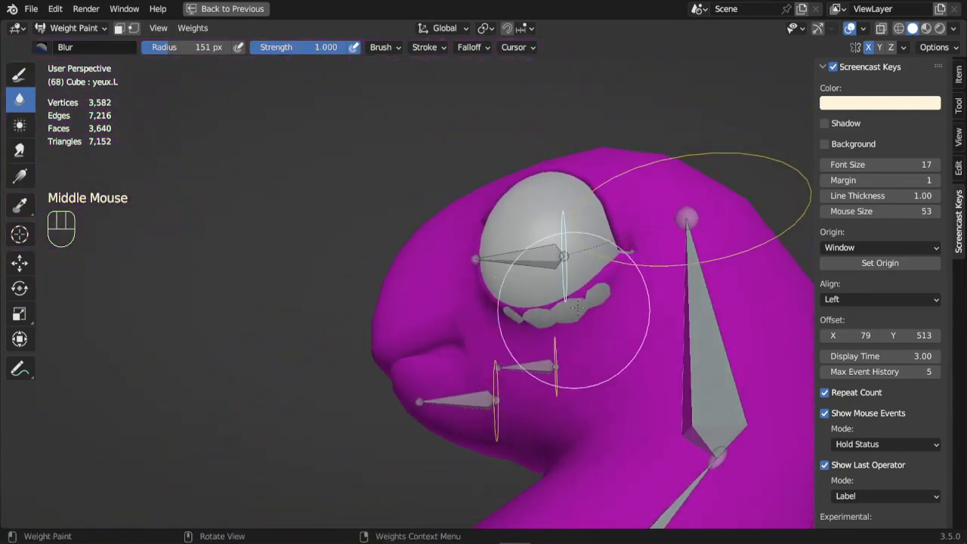
# - Inspect the weights of DEF-yeux.L, and those of DEF-spine.006, around the left eye and head
pyautogui.keyDown('ctrl'); pyautogui.click(528, 253); pyautogui.keyUp('ctrl')
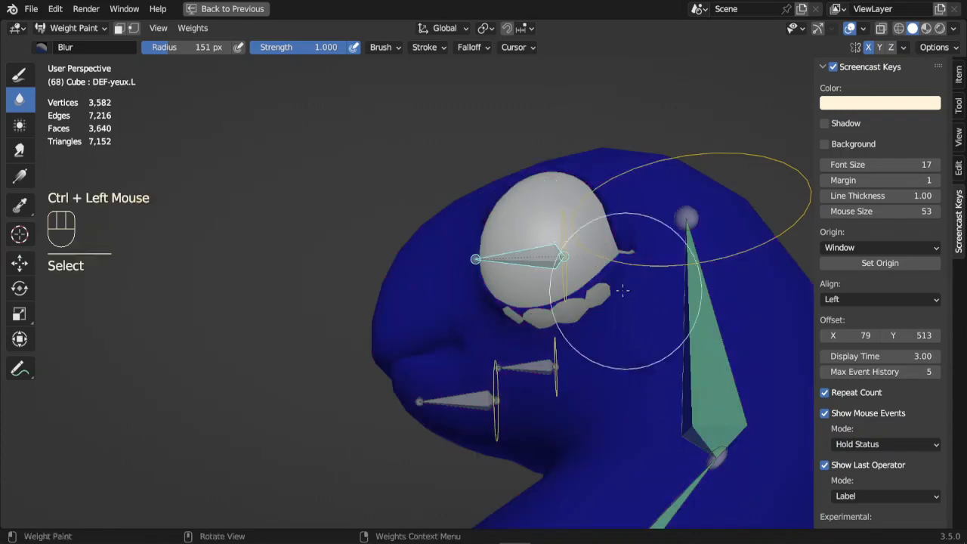
pyautogui.moveTo(621, 287); pyautogui.dragTo(619, 325, button='middle')
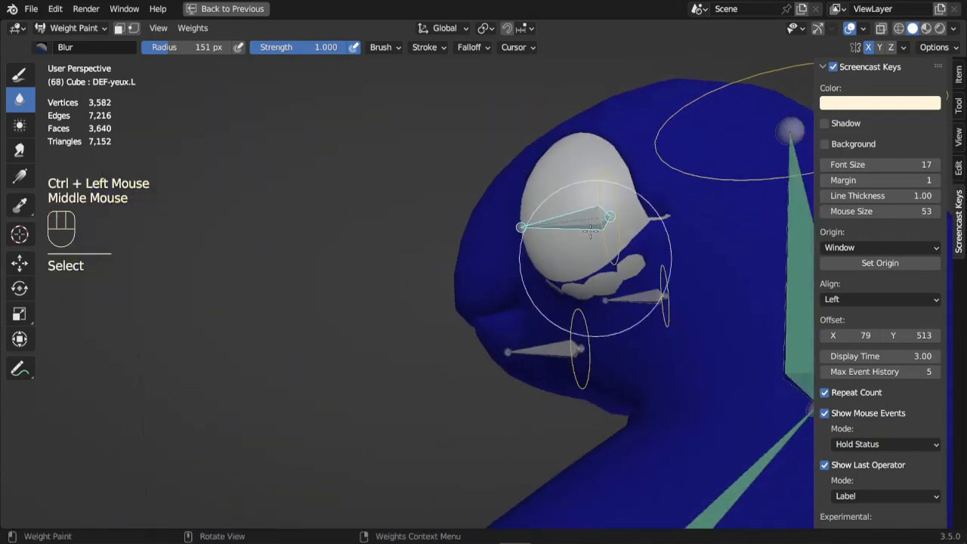
pyautogui.keyDown('ctrl'); pyautogui.click(783, 284); pyautogui.keyUp('ctrl')
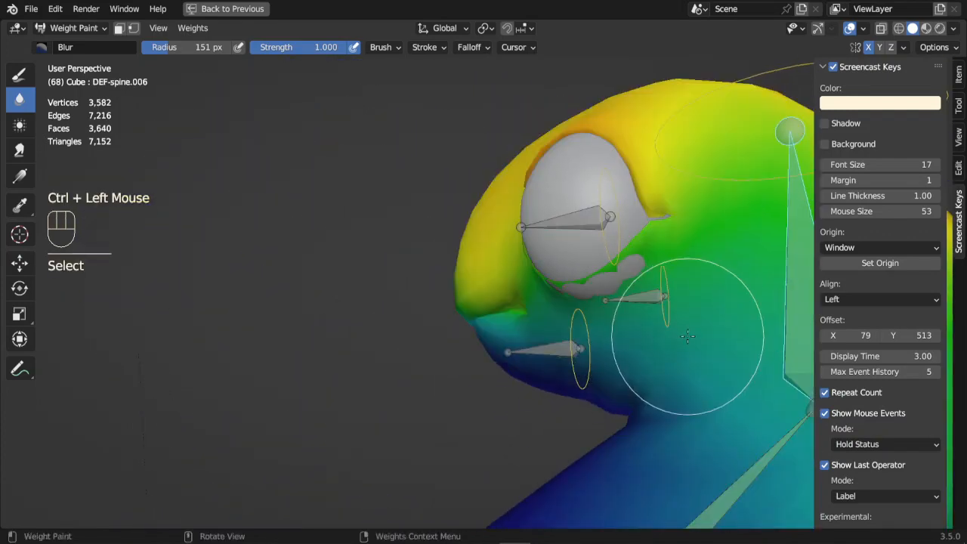
pyautogui.scroll(-2, 650, 341)
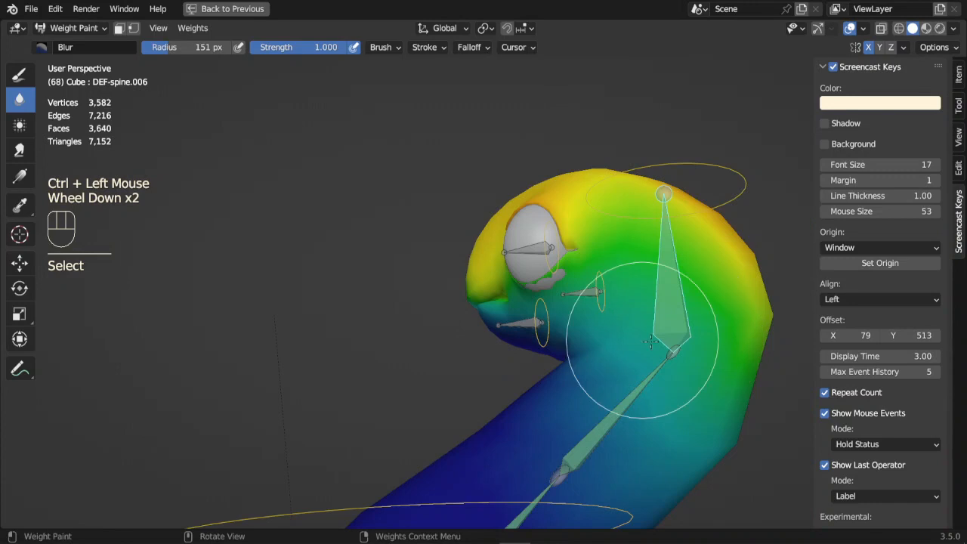
# - Select the head control and clear its pose rotation and location
pyautogui.keyDown('ctrl'); pyautogui.click(719, 185); pyautogui.keyUp('ctrl')
pyautogui.keyDown('ctrl'); pyautogui.click(722, 168); pyautogui.keyUp('ctrl')
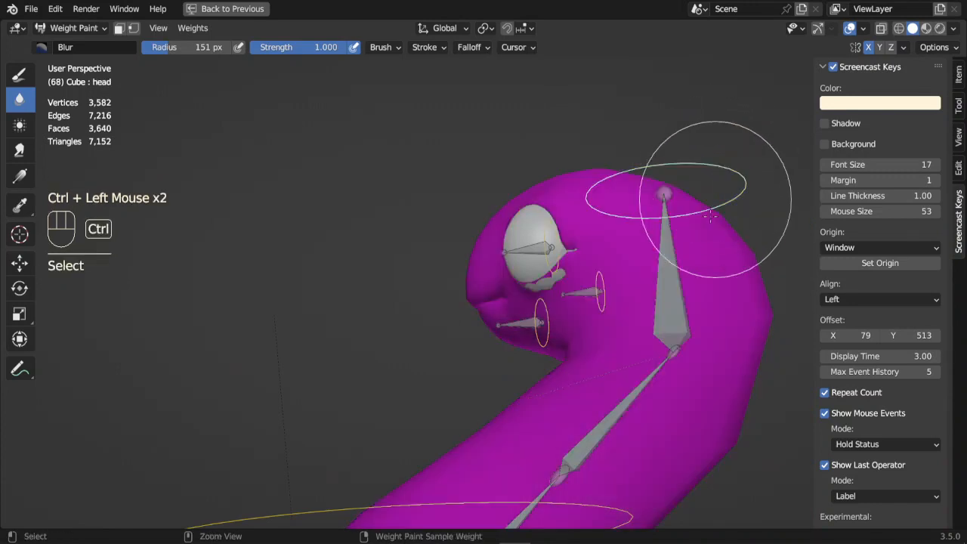
pyautogui.hotkey('alt', 'r')
pyautogui.hotkey('alt', 'g')
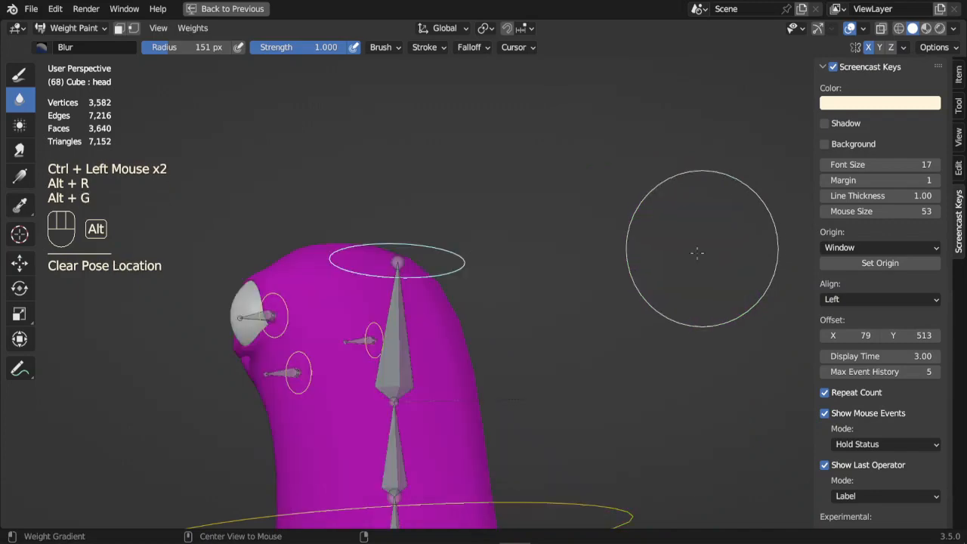
pyautogui.press('KP_1')
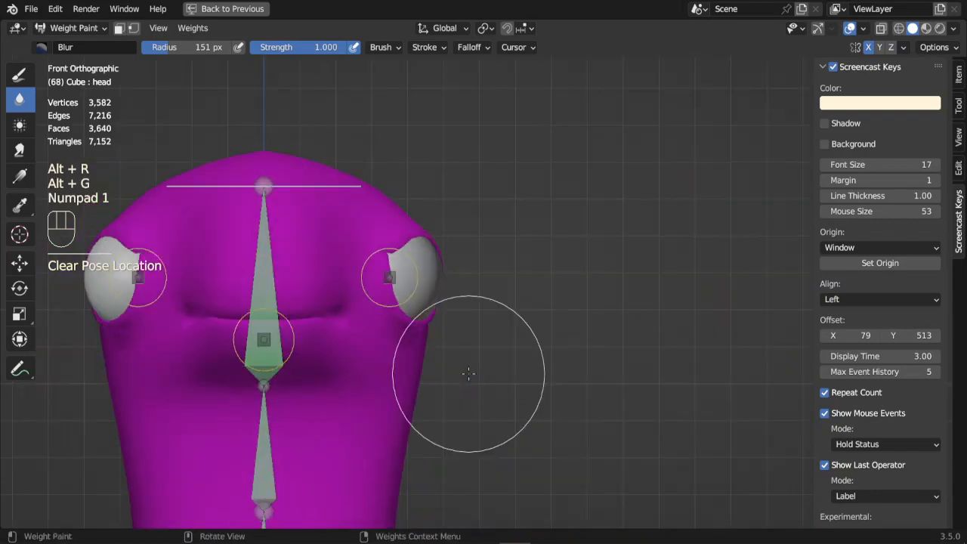
pyautogui.moveTo(503, 414); pyautogui.dragTo(467, 291, button='middle')
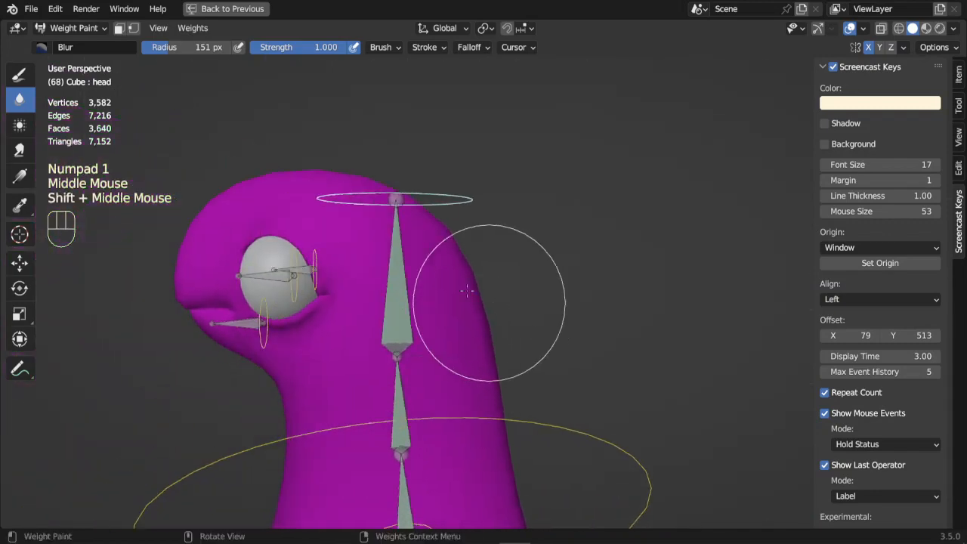
# - Test-move the head control freely to check how the skin around the left eye deforms
pyautogui.press('g')
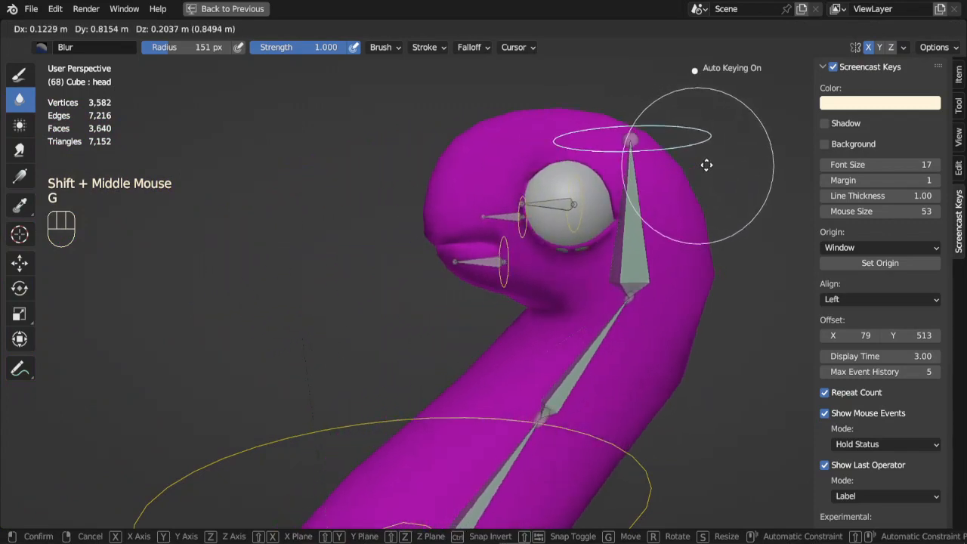
pyautogui.click(491, 266)
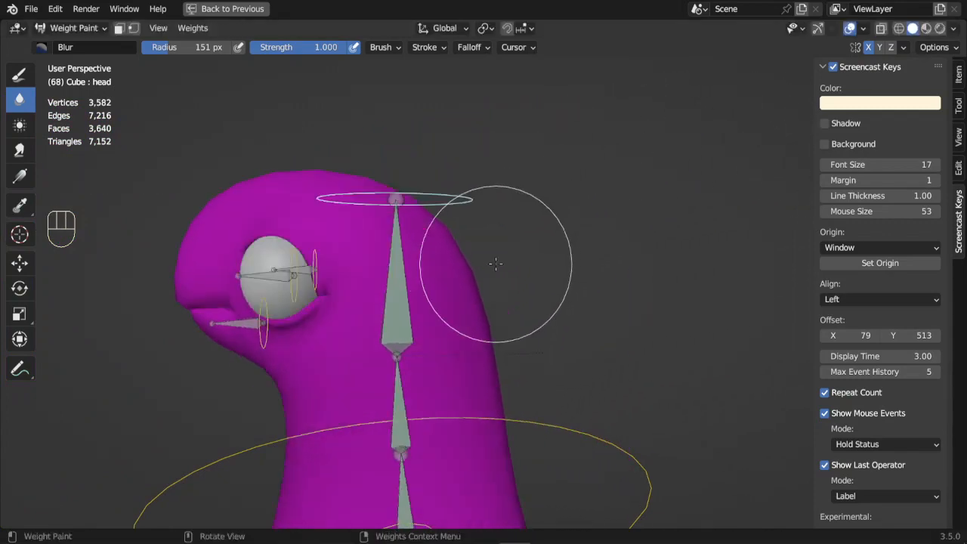
pyautogui.moveTo(492, 265)
pyautogui.mouseDown(button='middle')
pyautogui.moveTo(453, 340)
pyautogui.moveTo(302, 232)
pyautogui.mouseUp(button='middle')
pyautogui.scroll(-1, 521, 320)
pyautogui.moveTo(521, 319); pyautogui.dragTo(422, 366, button='middle')
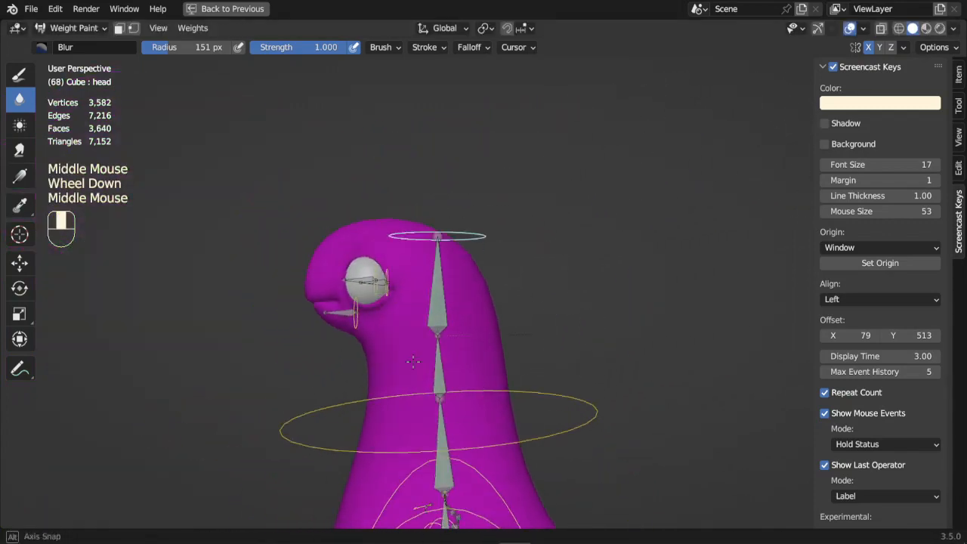
pyautogui.press('g')
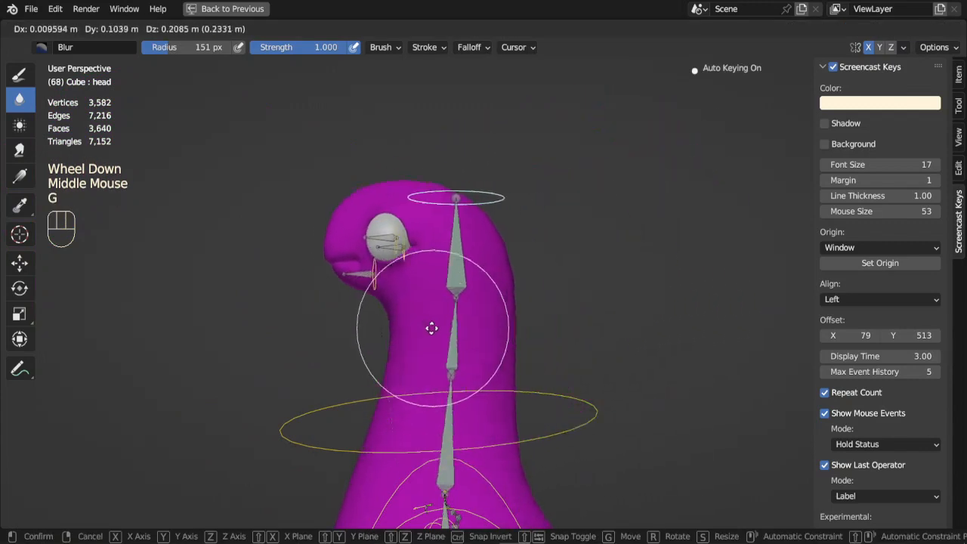
pyautogui.click(417, 332)
pyautogui.scroll(2, 291, 414)
pyautogui.moveTo(291, 415); pyautogui.dragTo(312, 356, button='middle')
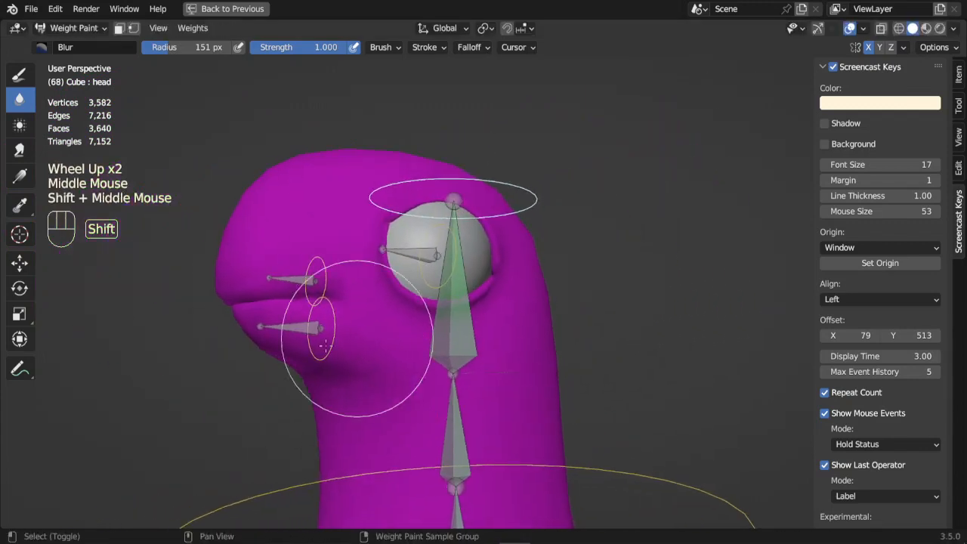
# - Select DEF-bouche and subtract its weights around and behind the left eye with the Subtract brush
pyautogui.keyDown('ctrl'); pyautogui.click(285, 329); pyautogui.keyUp('ctrl')
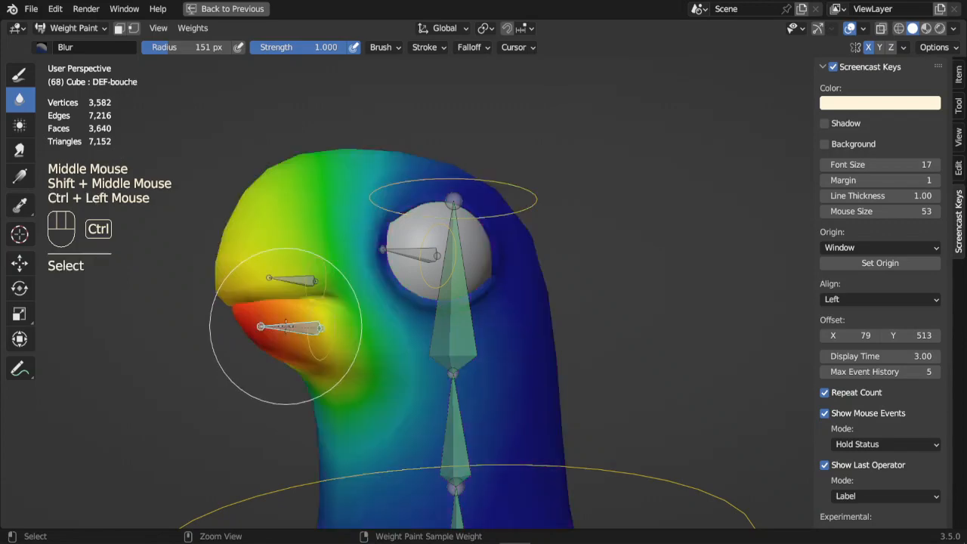
pyautogui.scroll(1, 416, 313)
pyautogui.moveTo(431, 335); pyautogui.dragTo(418, 297, button='middle')
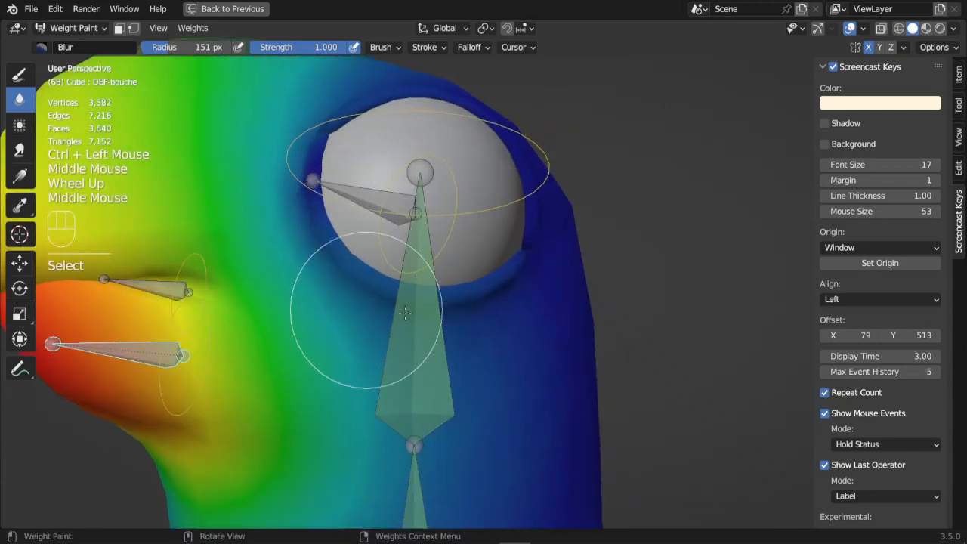
pyautogui.click(15, 79)
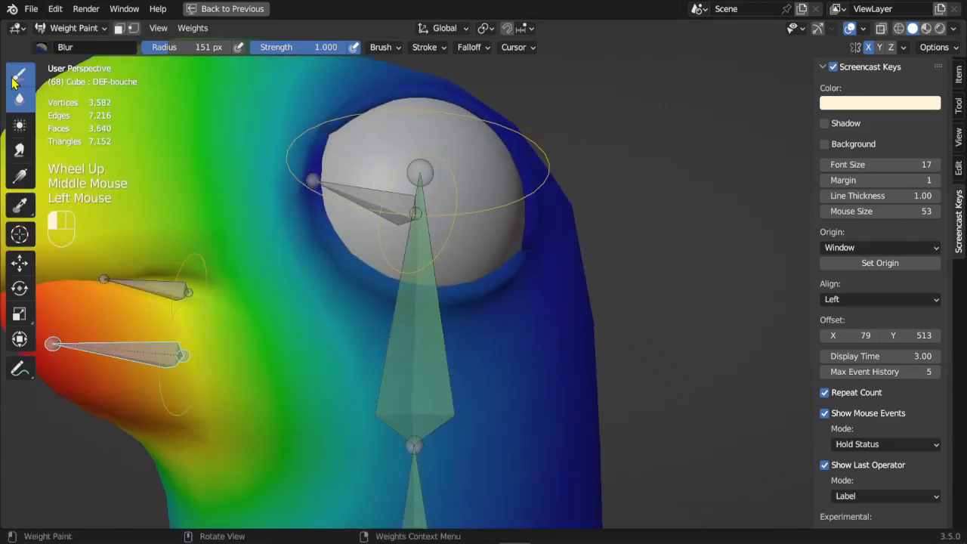
pyautogui.click(41, 48)
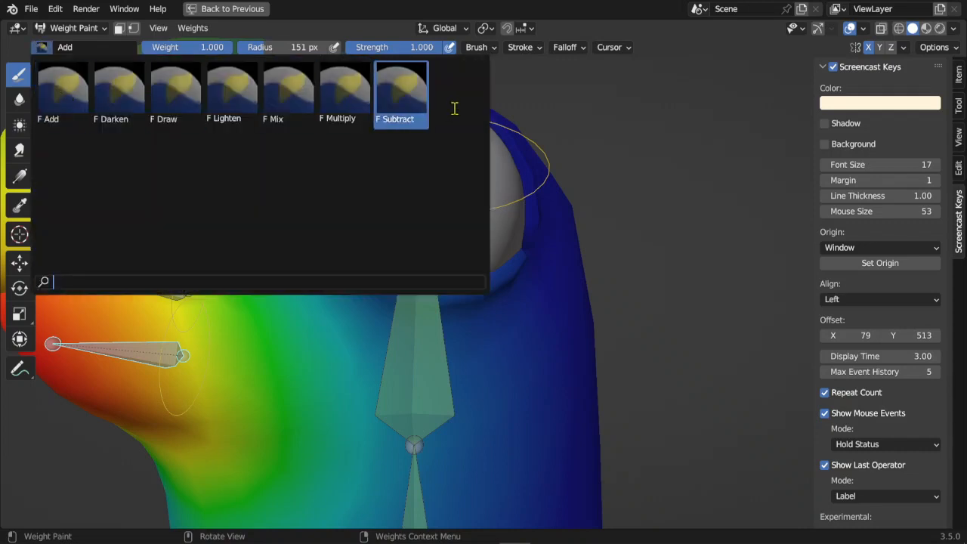
pyautogui.click(409, 94)
pyautogui.scroll(-2, 450, 339)
pyautogui.moveTo(513, 277)
pyautogui.mouseDown()
pyautogui.moveTo(444, 317)
pyautogui.moveTo(408, 234)
pyautogui.mouseUp()
pyautogui.moveTo(494, 264); pyautogui.dragTo(522, 319)
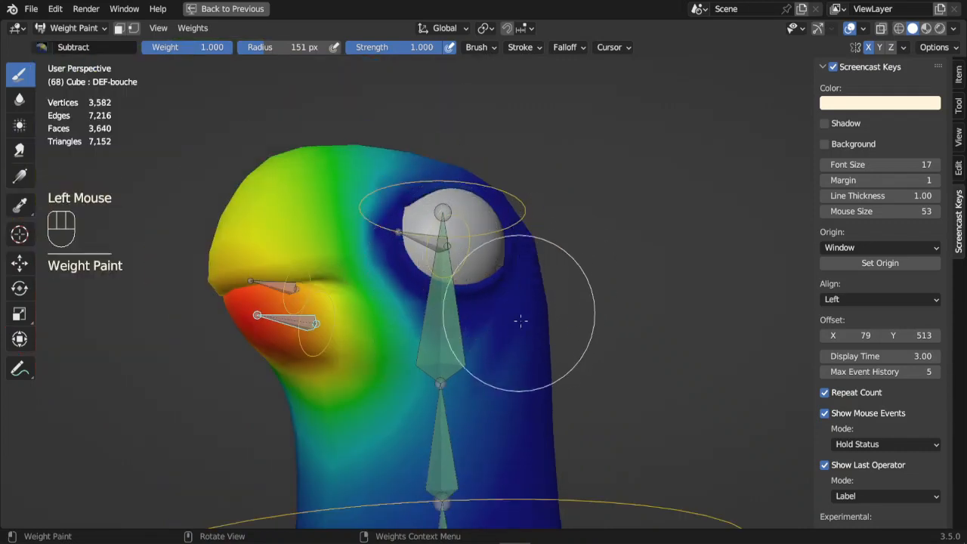
# - Subtract the remaining DEF-bouche weights on the side of the head around the eye, and dismiss the chat notification
pyautogui.scroll(-2, 520, 321)
pyautogui.moveTo(520, 321)
pyautogui.mouseDown(button='middle')
pyautogui.moveTo(561, 335)
pyautogui.moveTo(650, 339)
pyautogui.moveTo(522, 330)
pyautogui.mouseUp(button='middle')
pyautogui.moveTo(427, 255); pyautogui.dragTo(483, 301)
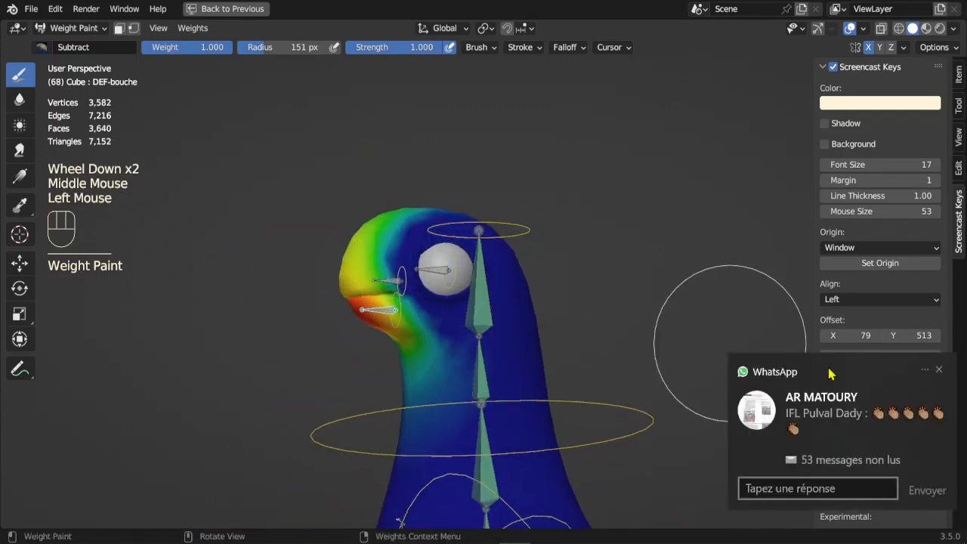
pyautogui.click(939, 370)
# - Select the head control and move it up and backward to bend the neck for checking the eye area
pyautogui.scroll(2, 579, 313)
pyautogui.keyDown('ctrl'); pyautogui.click(563, 172); pyautogui.keyUp('ctrl')
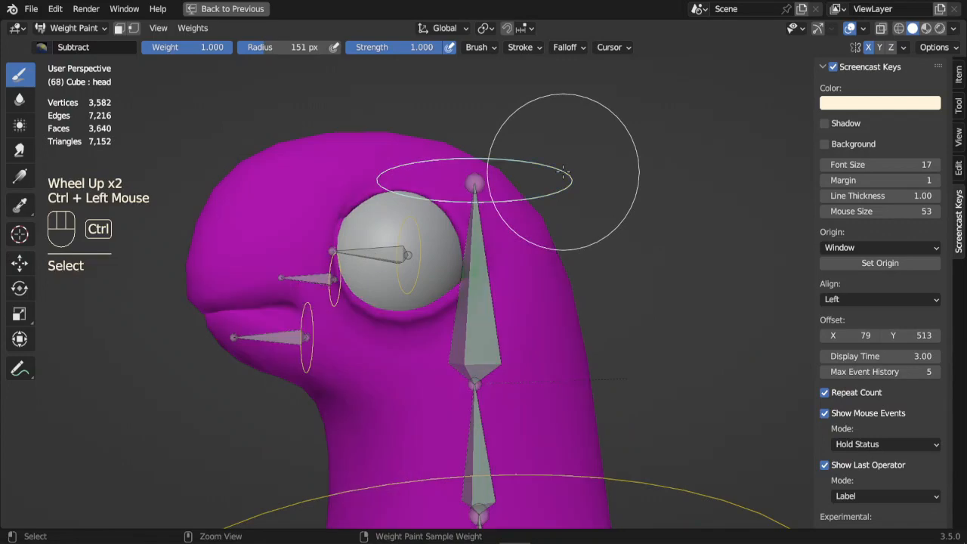
pyautogui.scroll(-2, 563, 172)
pyautogui.moveTo(567, 257); pyautogui.dragTo(492, 410, button='middle')
pyautogui.press('g')
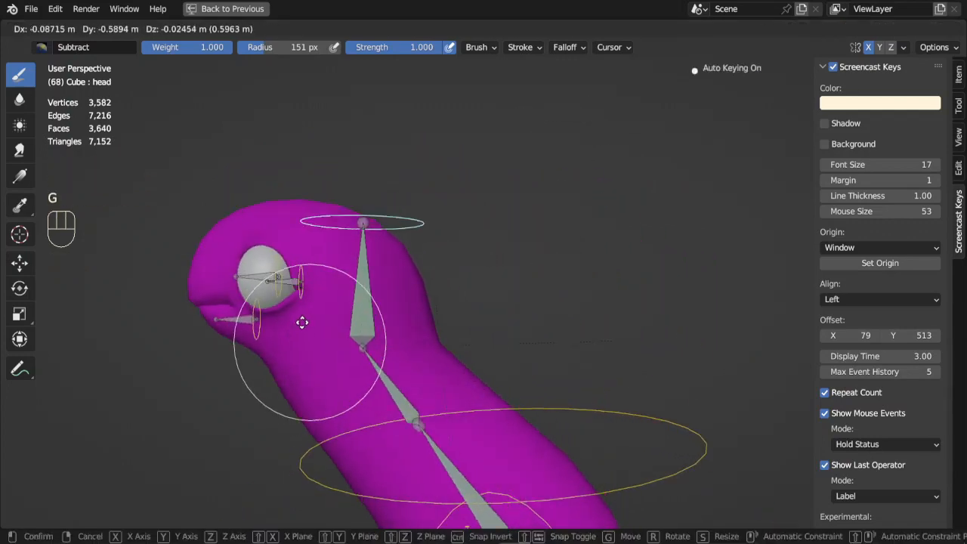
pyautogui.rightClick(580, 245)
pyautogui.keyDown('shift'); pyautogui.moveTo(576, 247); pyautogui.dragTo(525, 336, button='middle'); pyautogui.keyUp('shift')
pyautogui.scroll(1, 487, 362)
pyautogui.press('g')
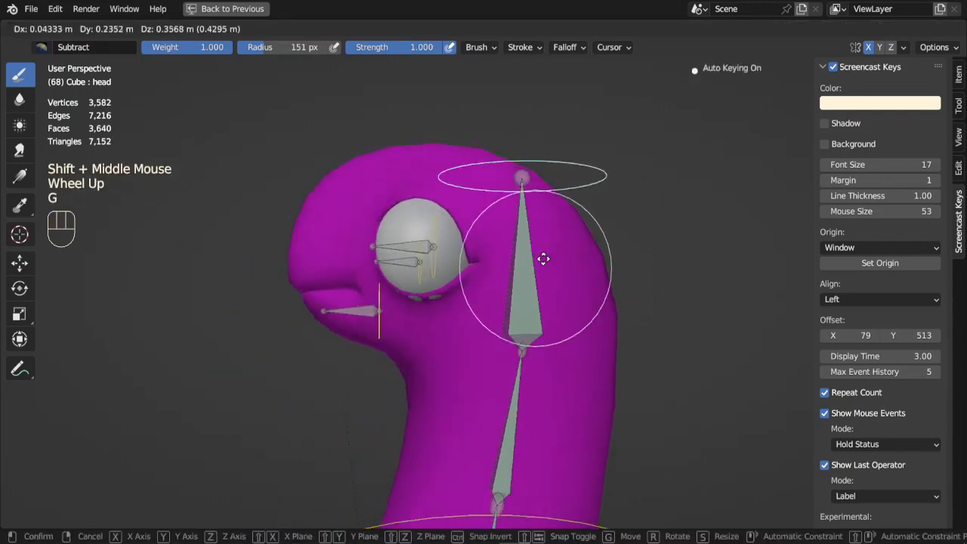
pyautogui.click(597, 181)
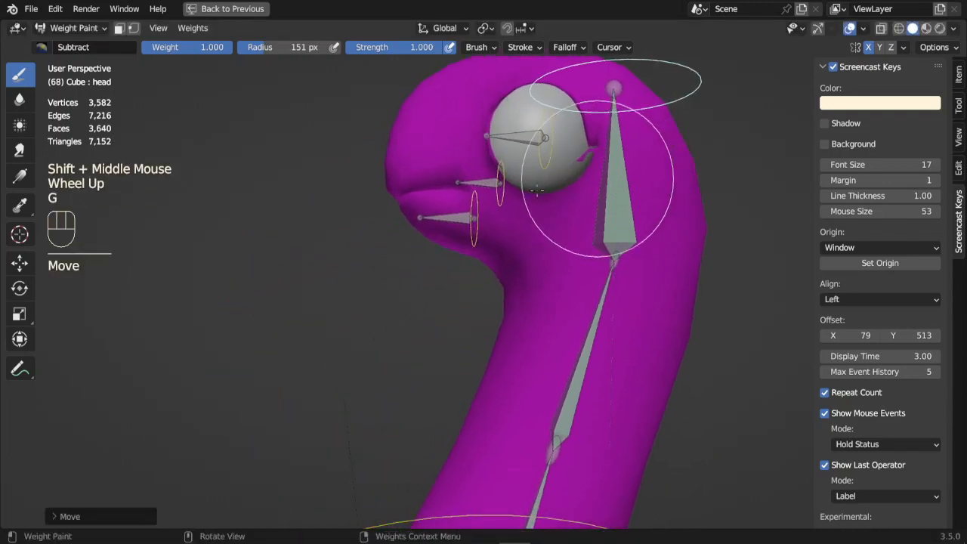
# - Rotate the head control to tilt the snout upward, and move the head slightly farther up and back
pyautogui.press('r')
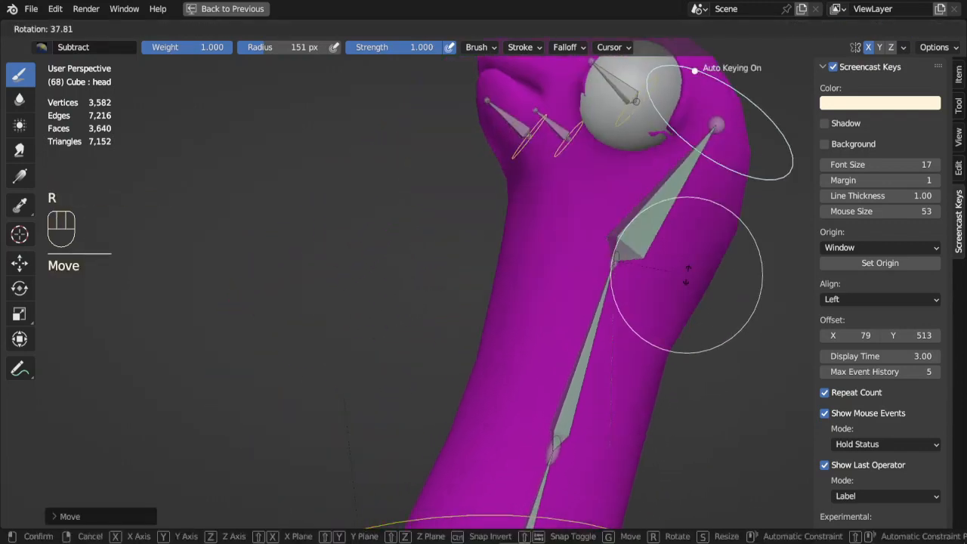
pyautogui.click(682, 266)
pyautogui.keyDown('shift'); pyautogui.moveTo(682, 266); pyautogui.dragTo(622, 346, button='middle'); pyautogui.keyUp('shift')
pyautogui.scroll(-1, 646, 343)
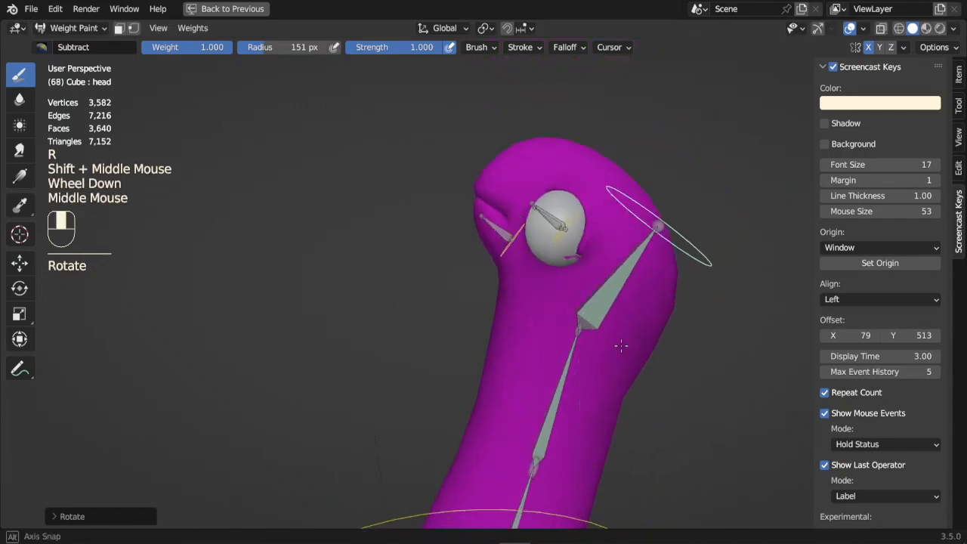
pyautogui.press('g')
pyautogui.click(663, 319)
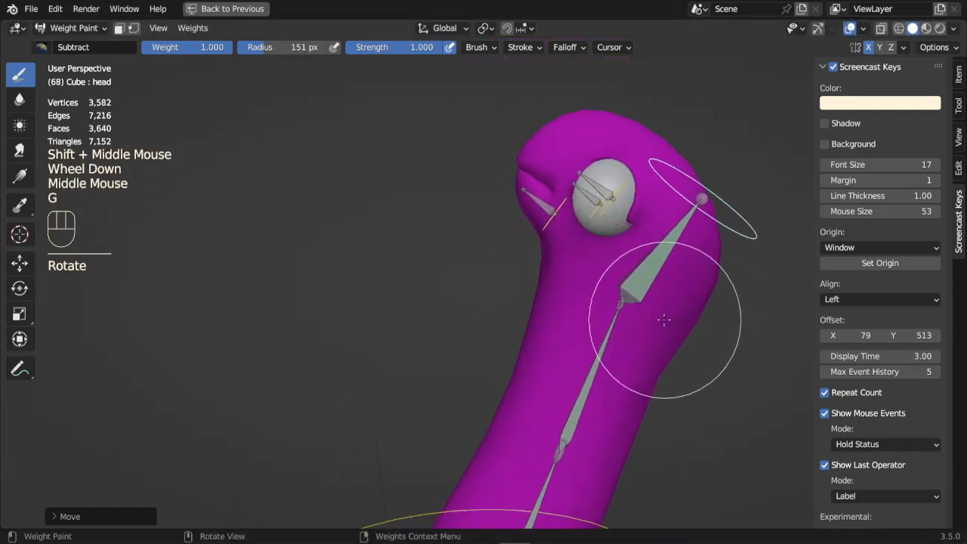
# - Select DEF-bouche and subtract more of its weight over the left eye and its socket, keeping the Subtract brush
pyautogui.keyDown('ctrl'); pyautogui.click(543, 197); pyautogui.keyUp('ctrl')
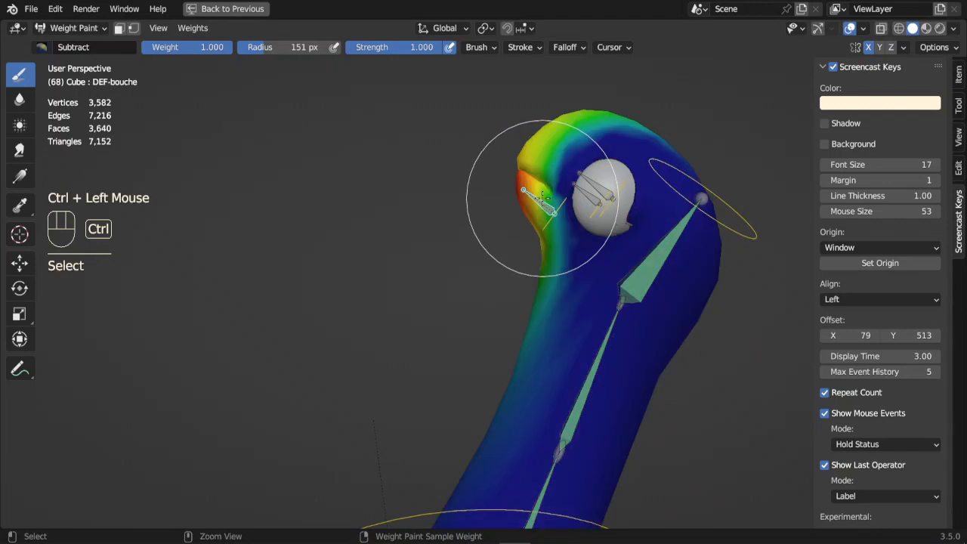
pyautogui.click(47, 50)
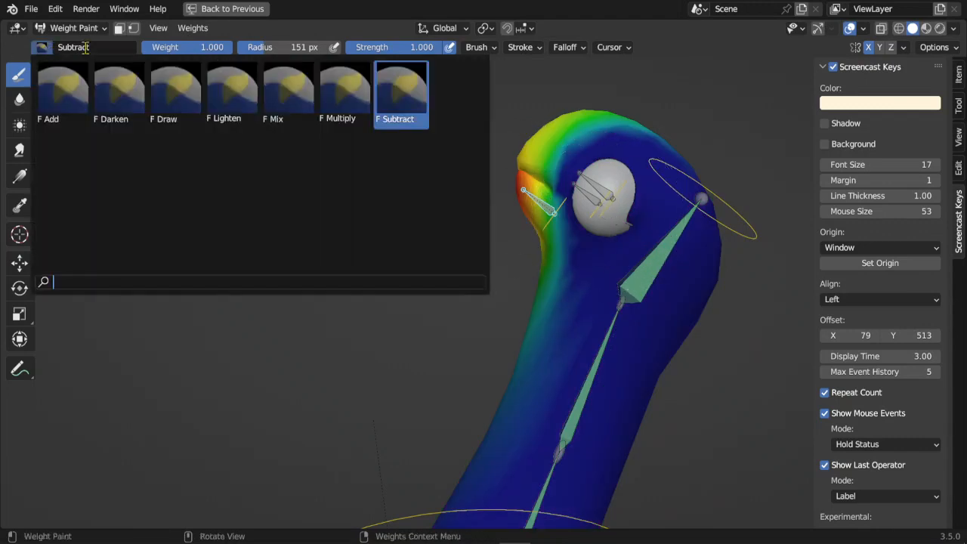
pyautogui.click(633, 213)
pyautogui.moveTo(633, 212)
pyautogui.mouseDown()
pyautogui.moveTo(623, 206)
pyautogui.moveTo(622, 230)
pyautogui.mouseUp()
pyautogui.moveTo(622, 230); pyautogui.dragTo(616, 221)
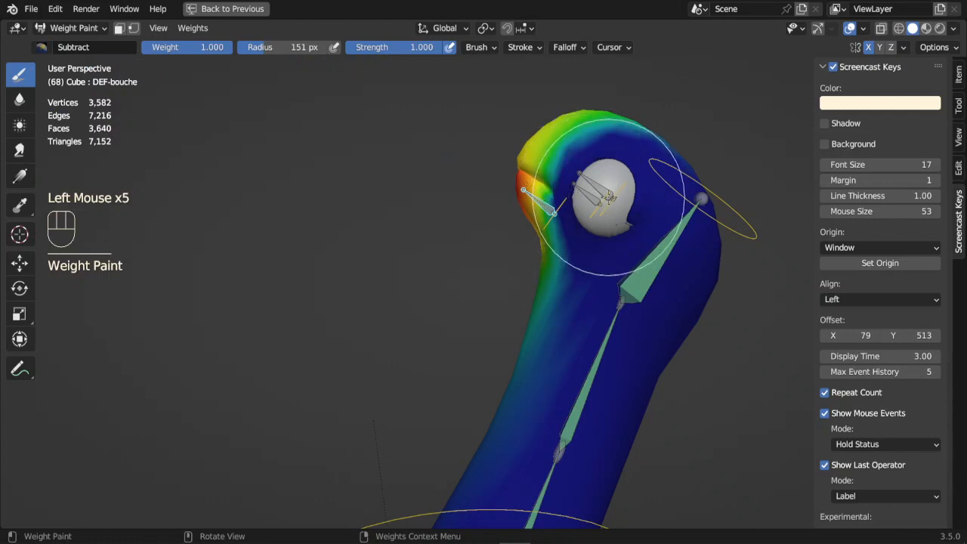
# - Select DEF-yeux.L and subtract its weight from the skin at the rear lower edge of the left eye
pyautogui.keyDown('ctrl'); pyautogui.click(597, 185); pyautogui.keyUp('ctrl')
pyautogui.scroll(2, 612, 181)
pyautogui.click(637, 162)
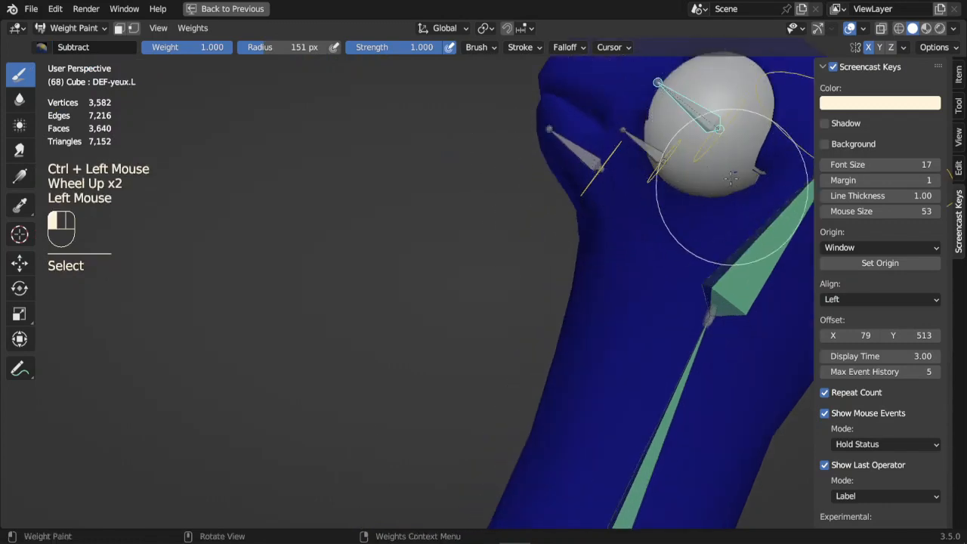
pyautogui.keyDown('ctrl'); pyautogui.click(648, 124); pyautogui.keyUp('ctrl')
pyautogui.scroll(-1, 653, 136)
pyautogui.scroll(-1, 656, 143)
# - Select DEF-spine.005 and subtract its weights around the left eye
pyautogui.keyDown('ctrl'); pyautogui.click(571, 429); pyautogui.keyUp('ctrl')
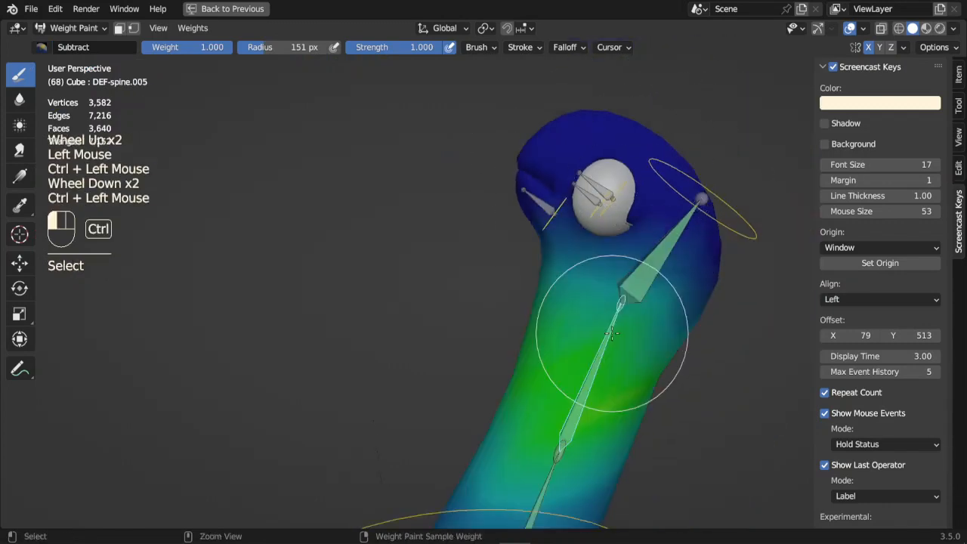
pyautogui.click(624, 201)
pyautogui.click(624, 202)
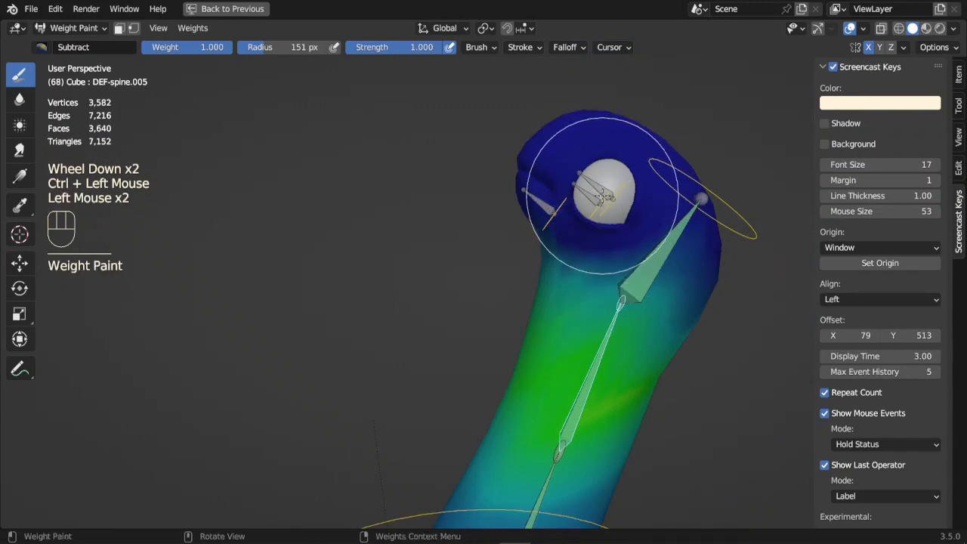
# - Select all of the rig's bones and clear their pose location and rotation
pyautogui.scroll(-2, 613, 373)
pyautogui.moveTo(613, 374); pyautogui.dragTo(537, 318, button='middle')
pyautogui.scroll(1, 576, 252)
pyautogui.scroll(2, 529, 332)
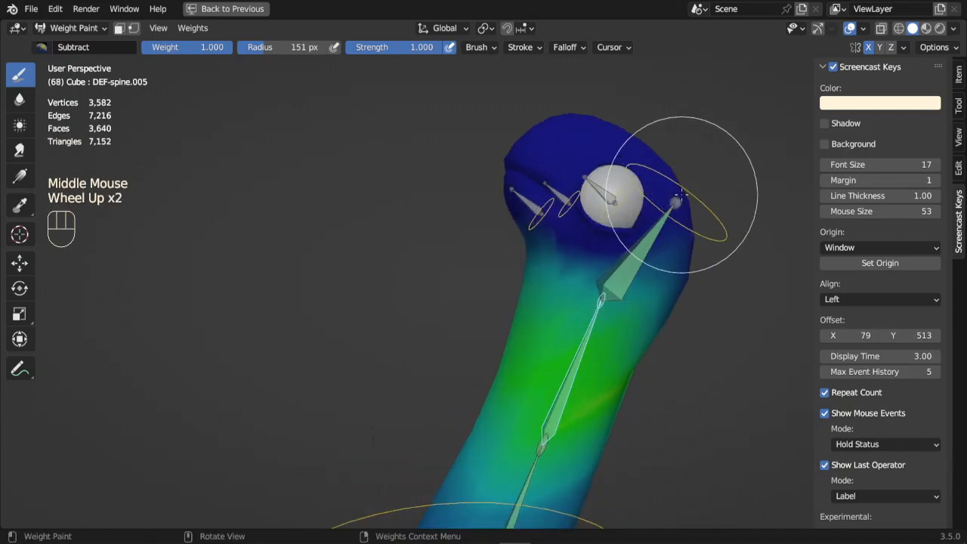
pyautogui.press('a')
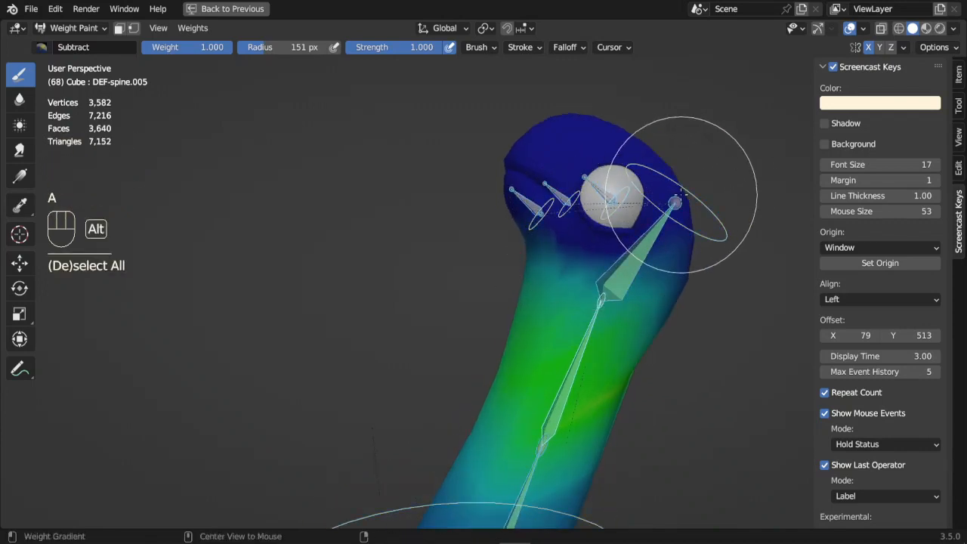
pyautogui.hotkey('alt', 'g')
pyautogui.hotkey('alt', 'r')
pyautogui.moveTo(428, 492)
pyautogui.keyDown('shift'); pyautogui.mouseDown(button='middle')
pyautogui.moveTo(406, 325)
pyautogui.moveTo(492, 319)
pyautogui.moveTo(442, 280)
pyautogui.mouseUp(button='middle'); pyautogui.keyUp('shift')
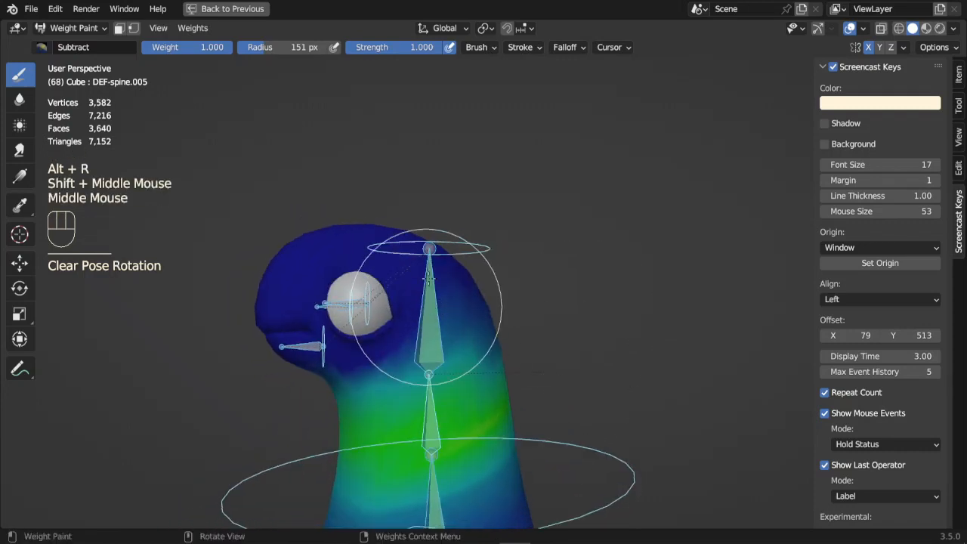
# - Select the head control and test-rotate it freely to check the deformation, cancelling the rotation
pyautogui.click(463, 246)
pyautogui.keyDown('ctrl'); pyautogui.click(462, 240); pyautogui.keyUp('ctrl')
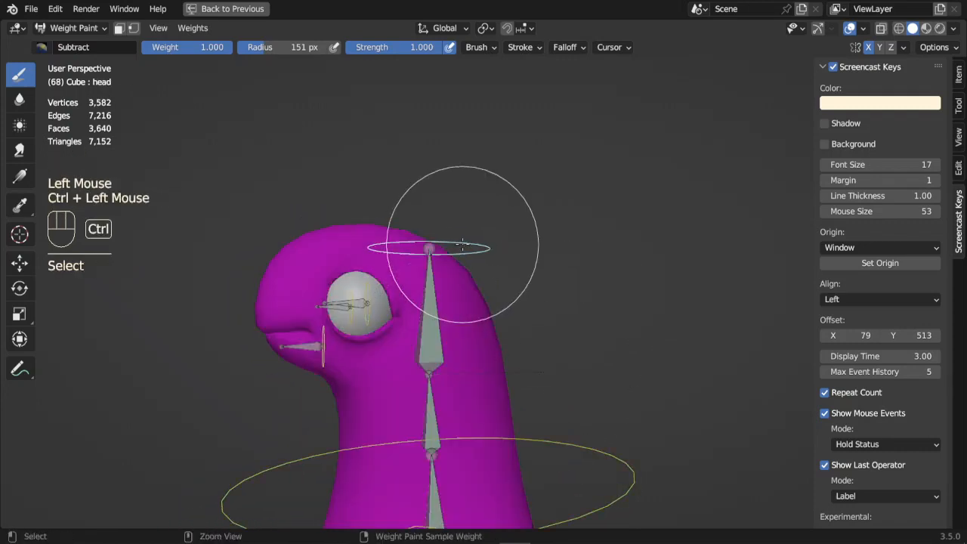
pyautogui.press('r')
pyautogui.press('r')
pyautogui.rightClick(506, 276)
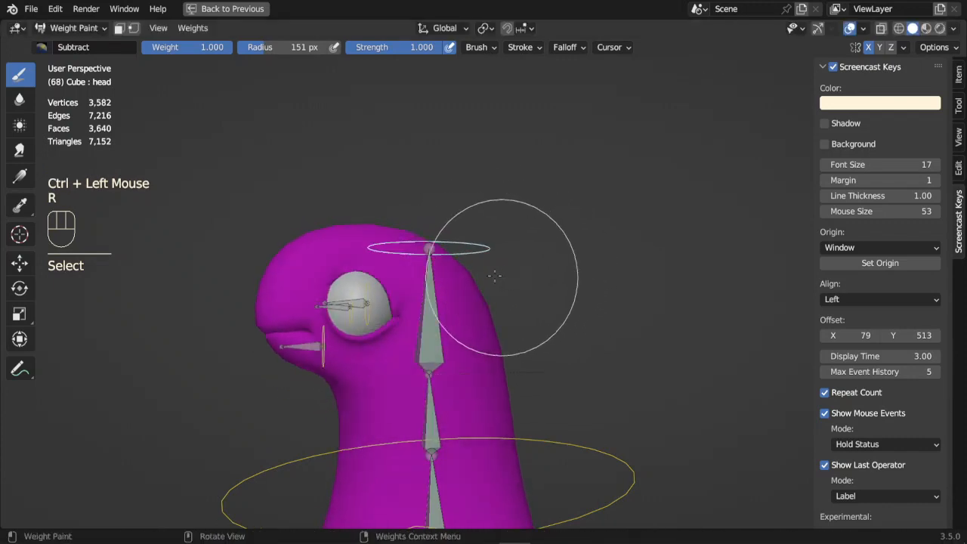
# - Select the yeux.L control and test-rotate the left eye freely, cancelling the rotation
pyautogui.keyDown('ctrl'); pyautogui.click(367, 321); pyautogui.keyUp('ctrl')
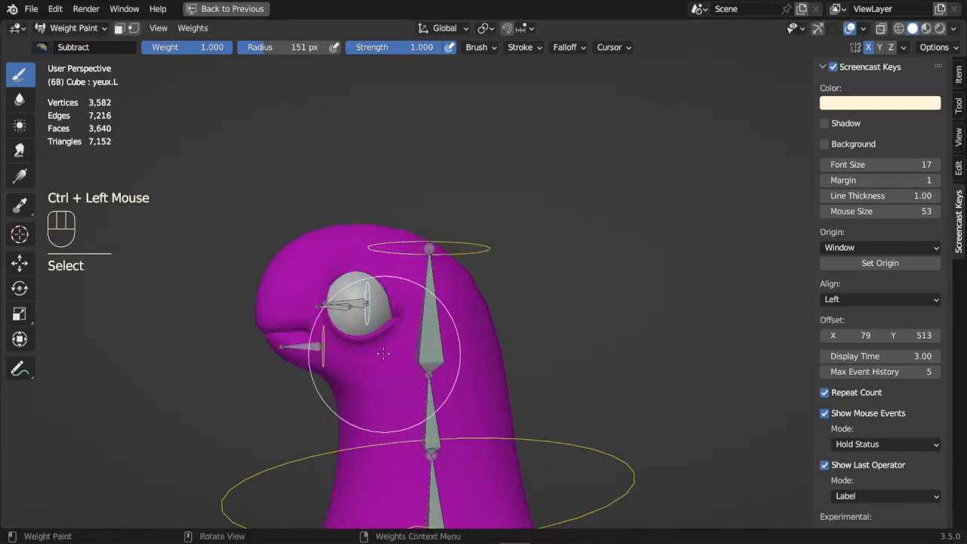
pyautogui.scroll(1, 374, 348)
pyautogui.keyDown('shift'); pyautogui.moveTo(374, 348); pyautogui.dragTo(464, 317, button='middle'); pyautogui.keyUp('shift')
pyautogui.press('r')
pyautogui.press('r')
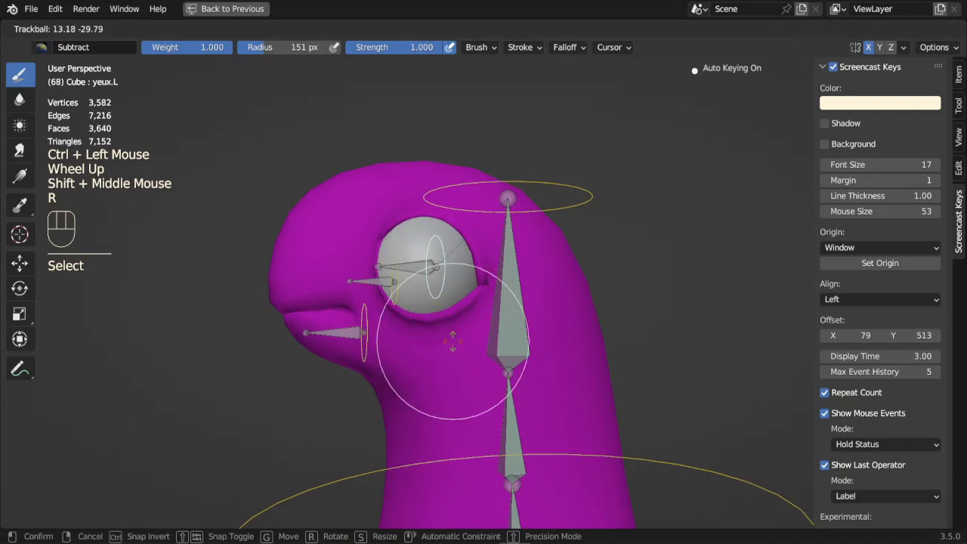
pyautogui.rightClick(483, 291)
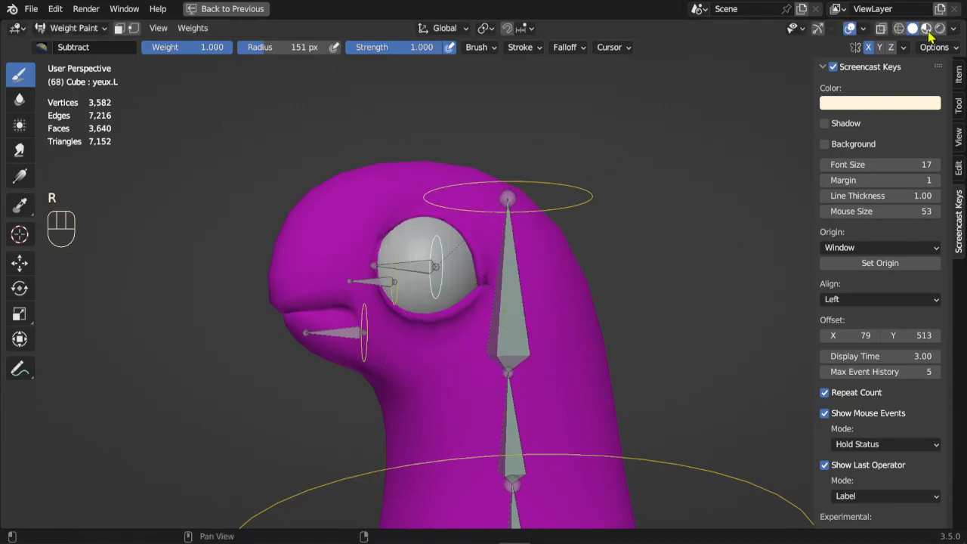
# - Show the model in Material Preview shading and test-rotate the textured left eye, inspecting its socket from several angles
pyautogui.moveTo(467, 310); pyautogui.dragTo(521, 306, button='middle')
pyautogui.press('r')
pyautogui.press('r')
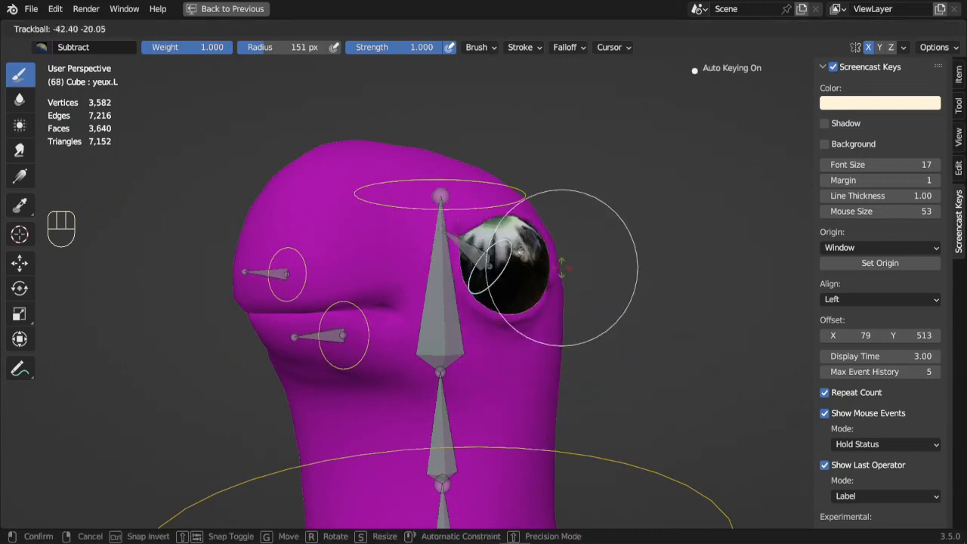
pyautogui.click(582, 294)
pyautogui.moveTo(582, 294)
pyautogui.mouseDown(button='middle')
pyautogui.moveTo(557, 339)
pyautogui.moveTo(478, 316)
pyautogui.mouseUp(button='middle')
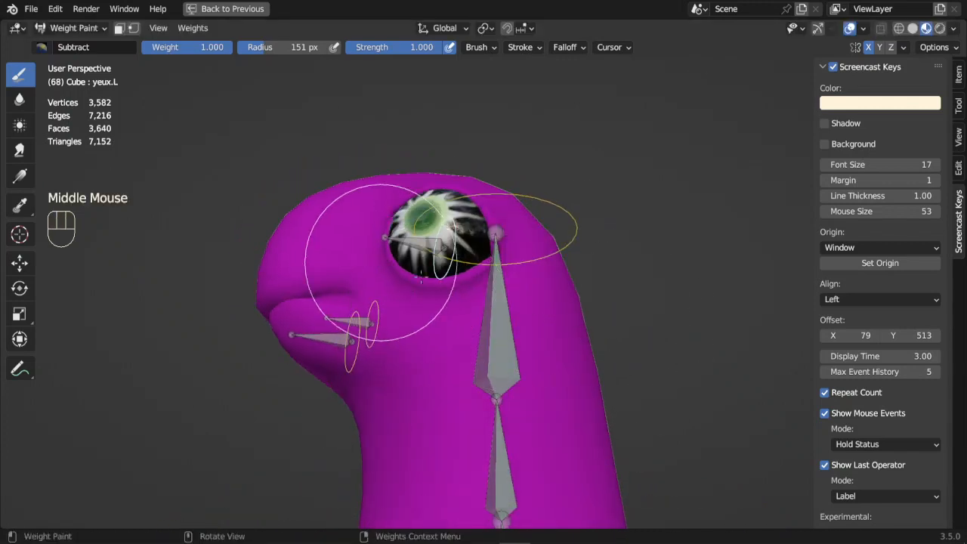
pyautogui.moveTo(461, 242)
pyautogui.mouseDown(button='middle')
pyautogui.moveTo(483, 302)
pyautogui.moveTo(468, 344)
pyautogui.moveTo(432, 339)
pyautogui.moveTo(446, 327)
pyautogui.mouseUp(button='middle')
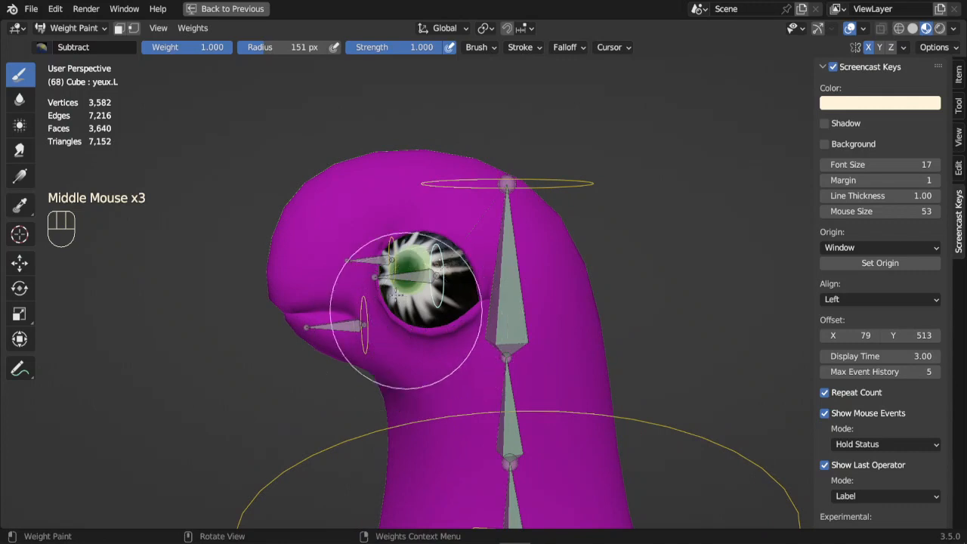
# - Select the DEF-yeux.L bone and switch the weight brush to Draw
pyautogui.keyDown('ctrl'); pyautogui.click(406, 277); pyautogui.keyUp('ctrl')
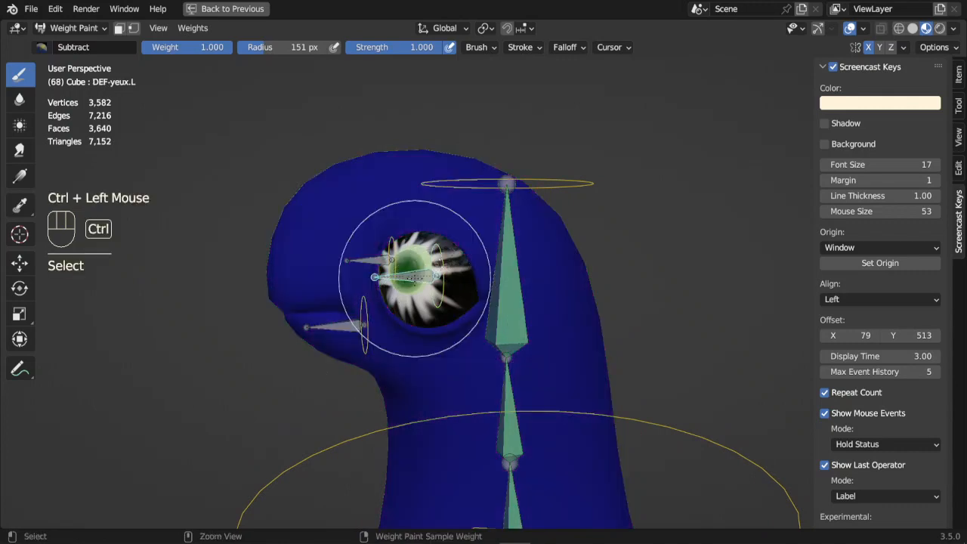
pyautogui.click(43, 48)
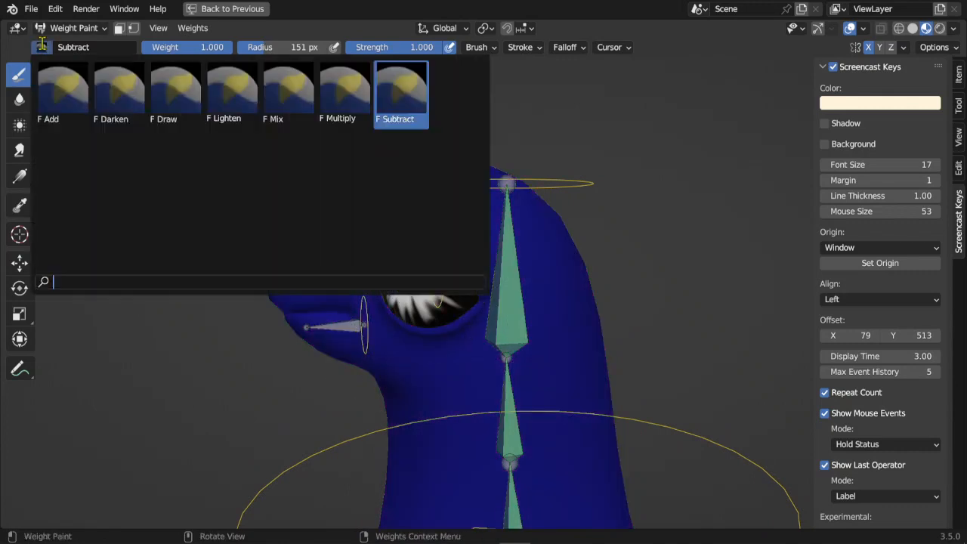
pyautogui.click(65, 107)
pyautogui.click(40, 47)
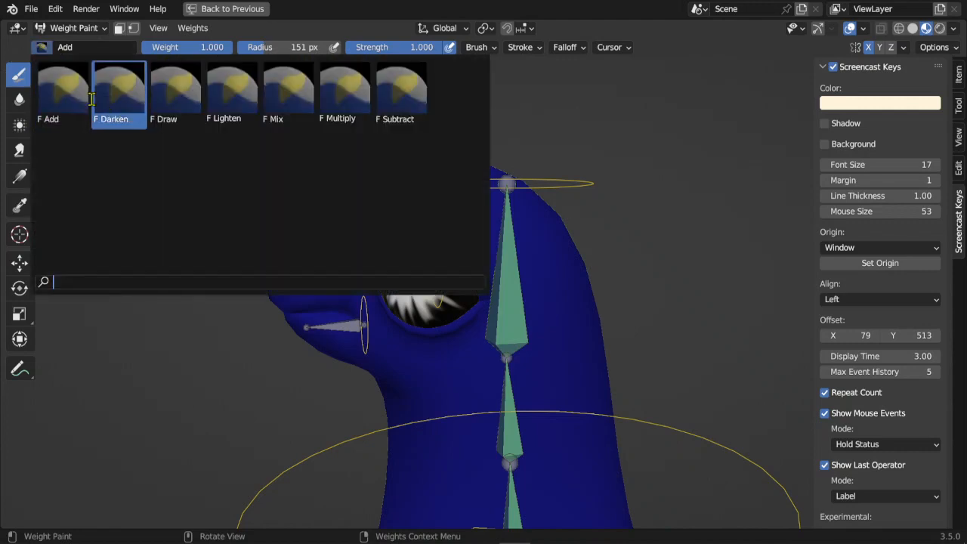
pyautogui.doubleClick(176, 91)
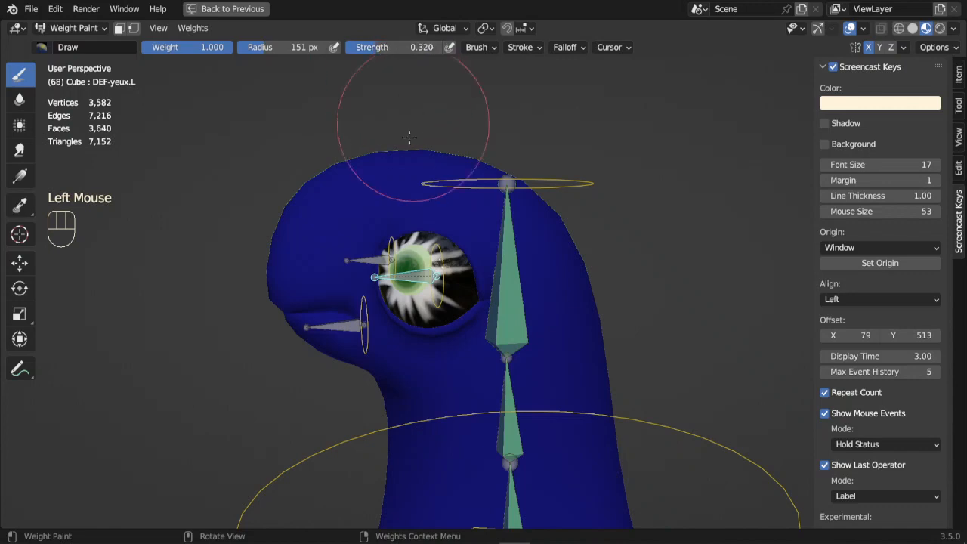
# - Reduce the brush radius to 55 px and paint DEF-yeux.L weight on the skin along the left eye's front lower rim
pyautogui.scroll(2, 406, 365)
pyautogui.moveTo(405, 365); pyautogui.dragTo(365, 308, button='middle')
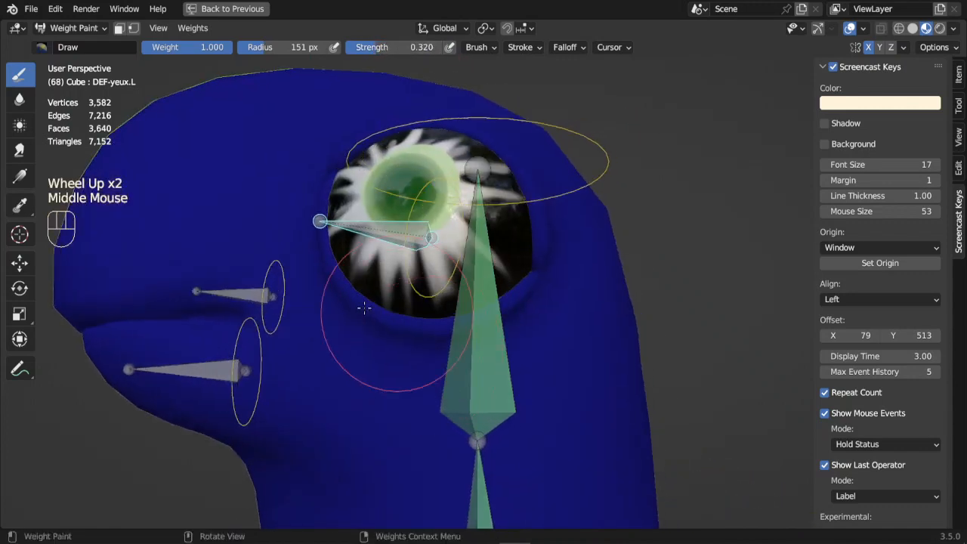
pyautogui.press('f')
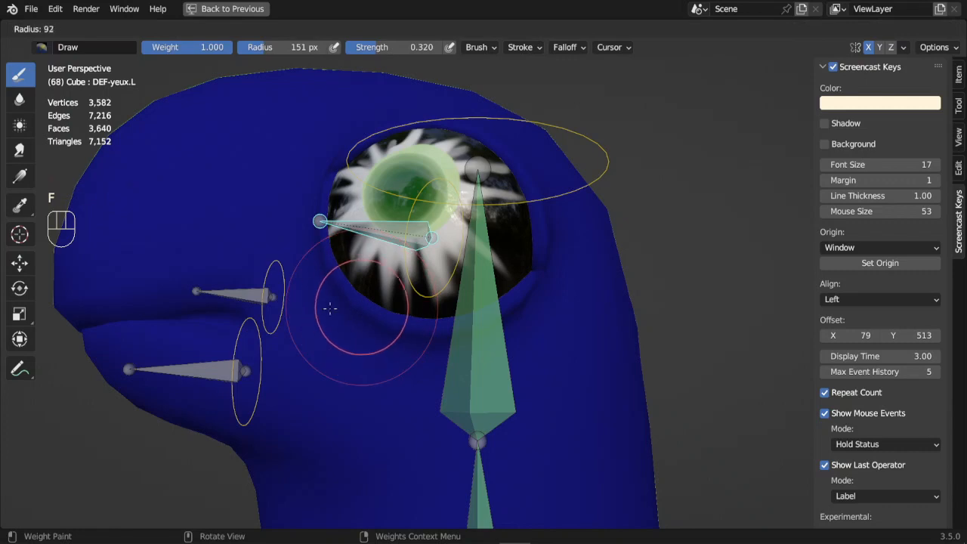
pyautogui.click(311, 309)
pyautogui.moveTo(321, 258); pyautogui.dragTo(338, 285)
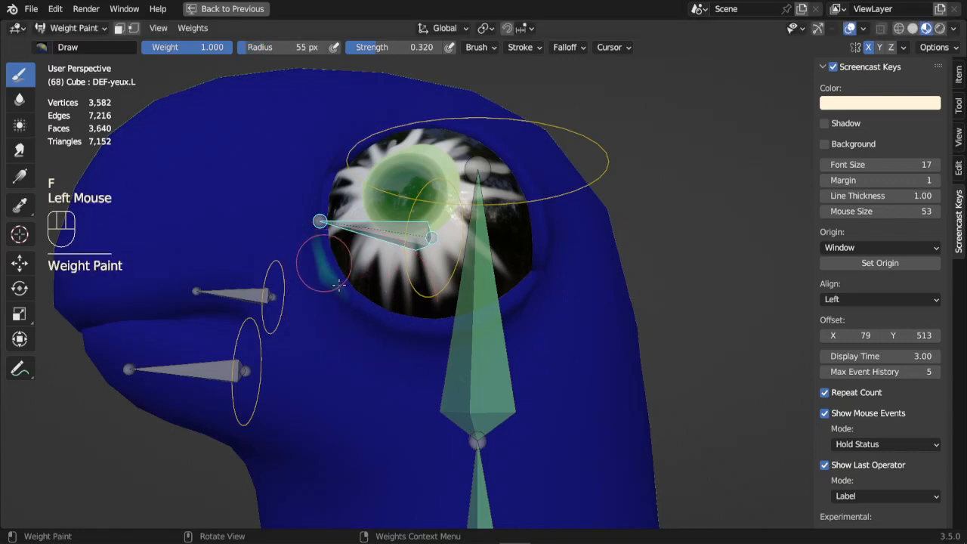
pyautogui.moveTo(368, 318); pyautogui.dragTo(418, 328)
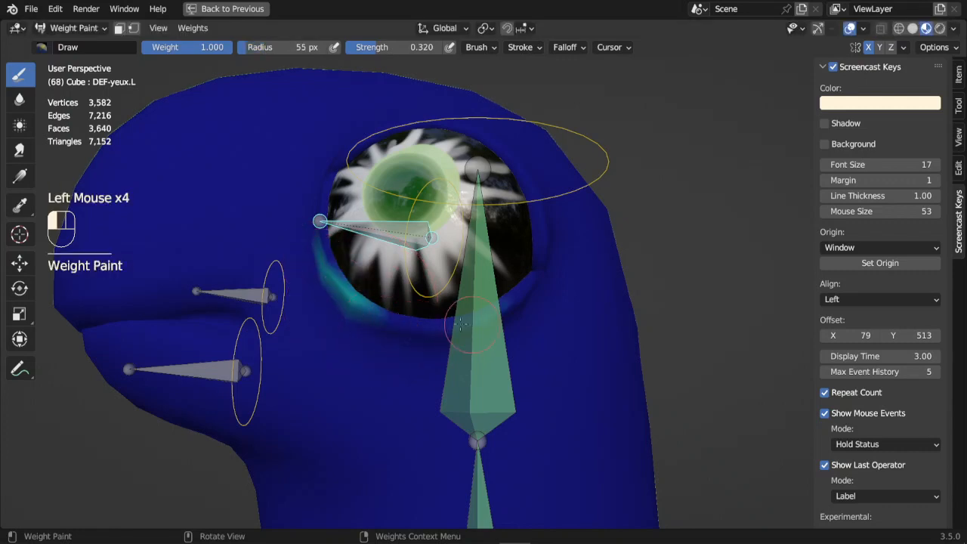
# - Continue painting DEF-yeux.L weight along the left eye's rear lower rim and over its upper rim
pyautogui.moveTo(422, 356); pyautogui.dragTo(350, 353, button='middle')
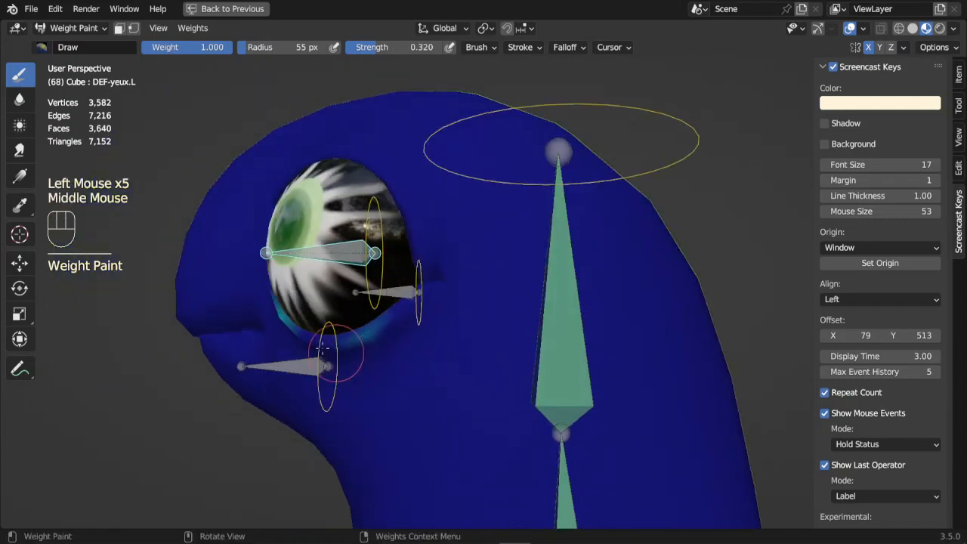
pyautogui.click(323, 348)
pyautogui.moveTo(400, 315); pyautogui.dragTo(390, 337)
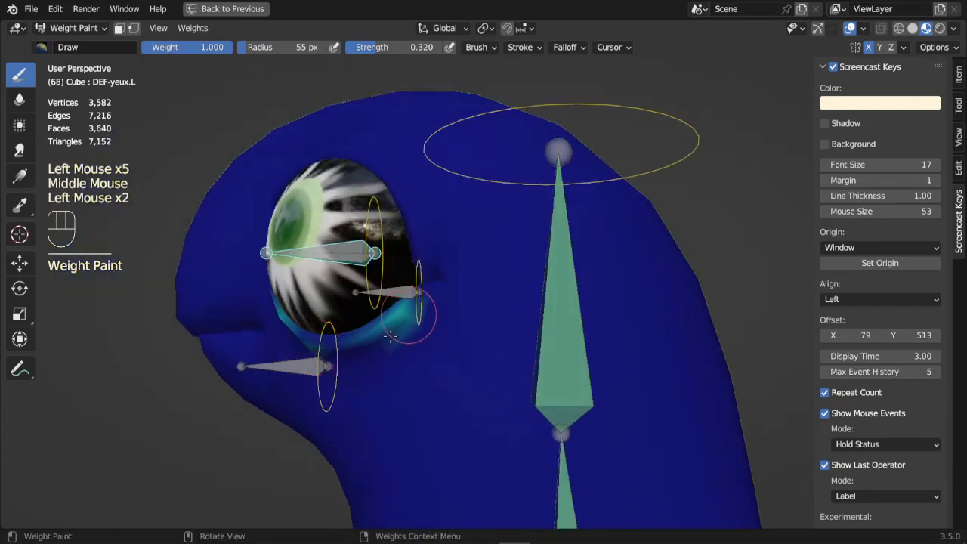
pyautogui.click(317, 347)
pyautogui.moveTo(317, 348)
pyautogui.mouseDown(button='middle')
pyautogui.moveTo(377, 425)
pyautogui.moveTo(328, 423)
pyautogui.moveTo(303, 235)
pyautogui.mouseUp(button='middle')
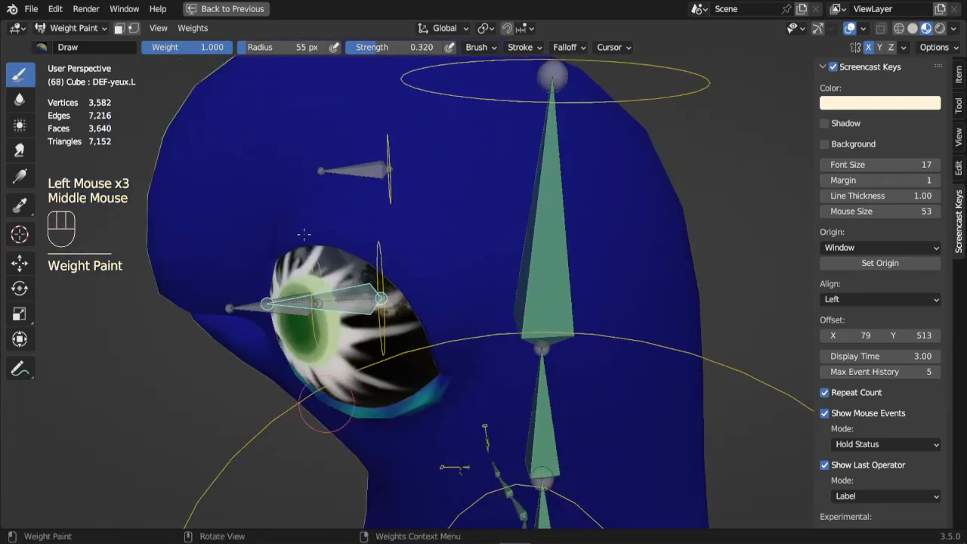
pyautogui.moveTo(301, 230)
pyautogui.mouseDown()
pyautogui.moveTo(353, 242)
pyautogui.moveTo(411, 275)
pyautogui.moveTo(450, 333)
pyautogui.mouseUp()
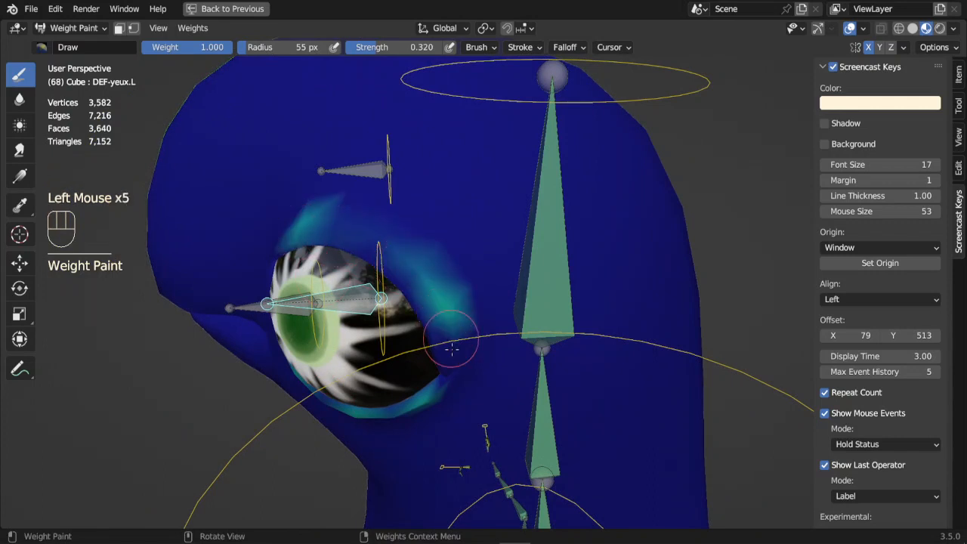
# - Use the Blur tool at 55 px and strength 1.000 to soften DEF-yeux.L weights around the left eye's upper and lower rims
pyautogui.moveTo(451, 348); pyautogui.dragTo(234, 244, button='middle')
pyautogui.click(19, 101)
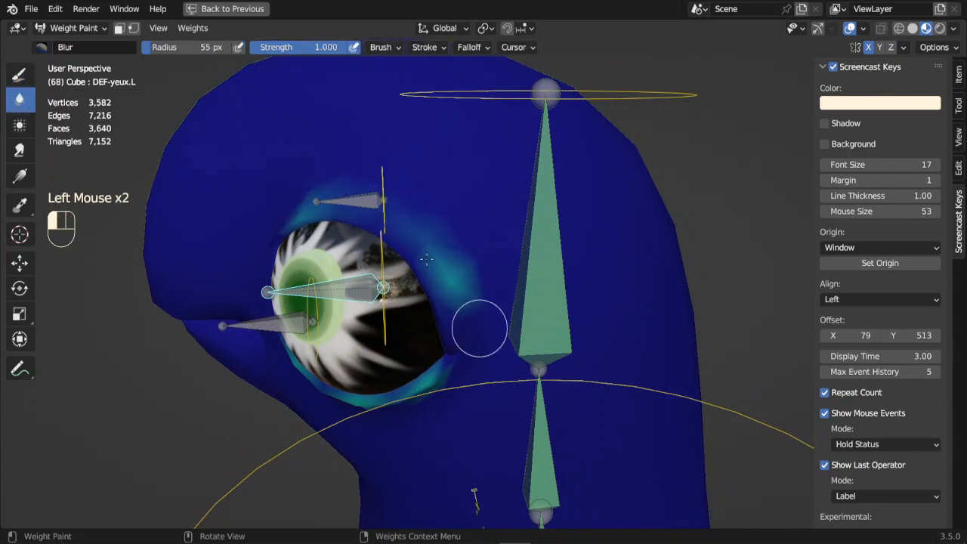
pyautogui.moveTo(427, 259); pyautogui.dragTo(381, 234)
pyautogui.scroll(-1, 383, 347)
pyautogui.moveTo(383, 347); pyautogui.dragTo(383, 279, button='middle')
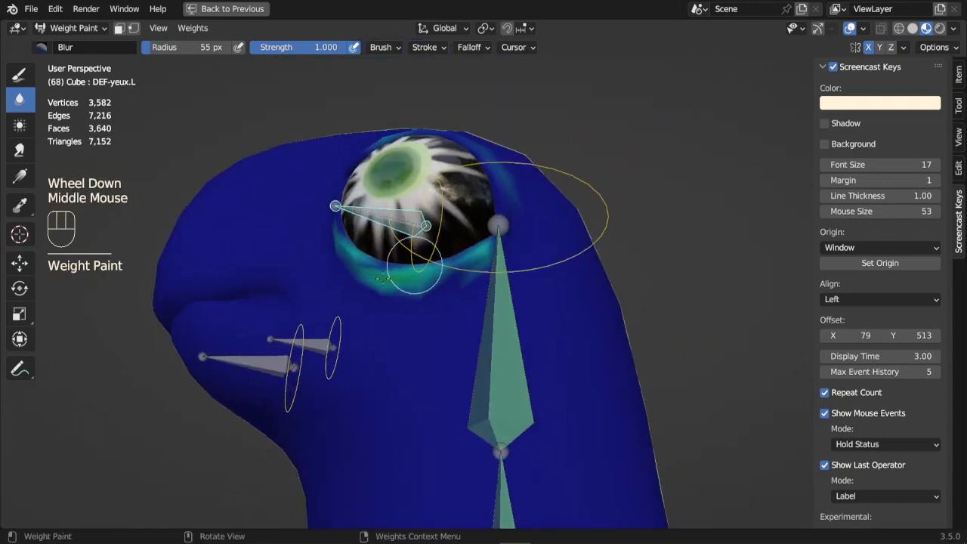
pyautogui.moveTo(325, 237)
pyautogui.mouseDown()
pyautogui.moveTo(370, 256)
pyautogui.moveTo(497, 246)
pyautogui.mouseUp()
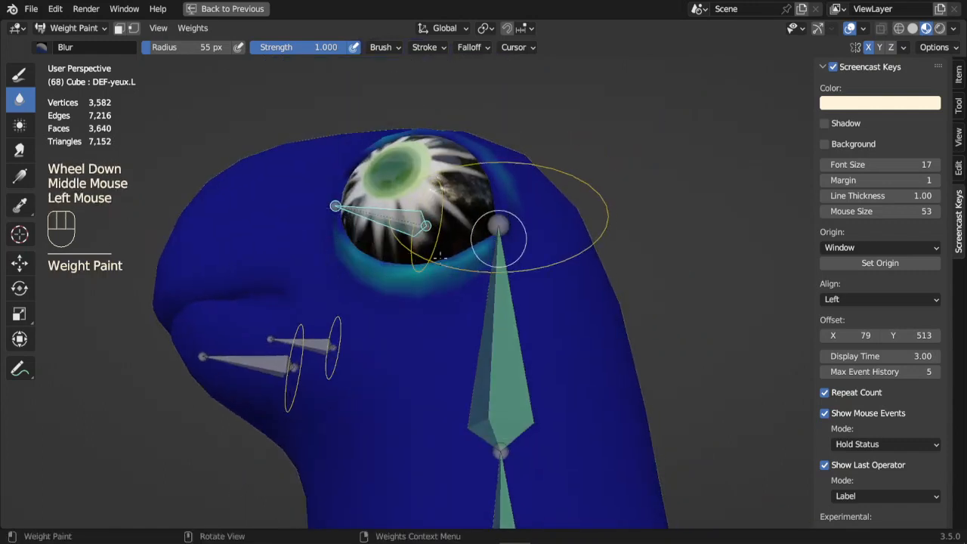
pyautogui.moveTo(381, 266); pyautogui.dragTo(314, 244)
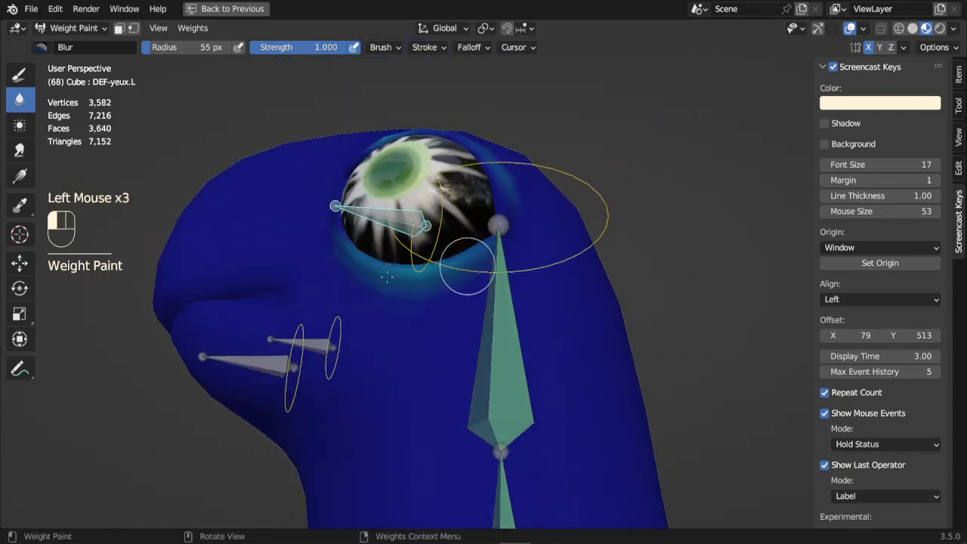
pyautogui.moveTo(385, 232)
pyautogui.mouseDown(button='middle')
pyautogui.moveTo(404, 330)
pyautogui.moveTo(395, 395)
pyautogui.mouseUp(button='middle')
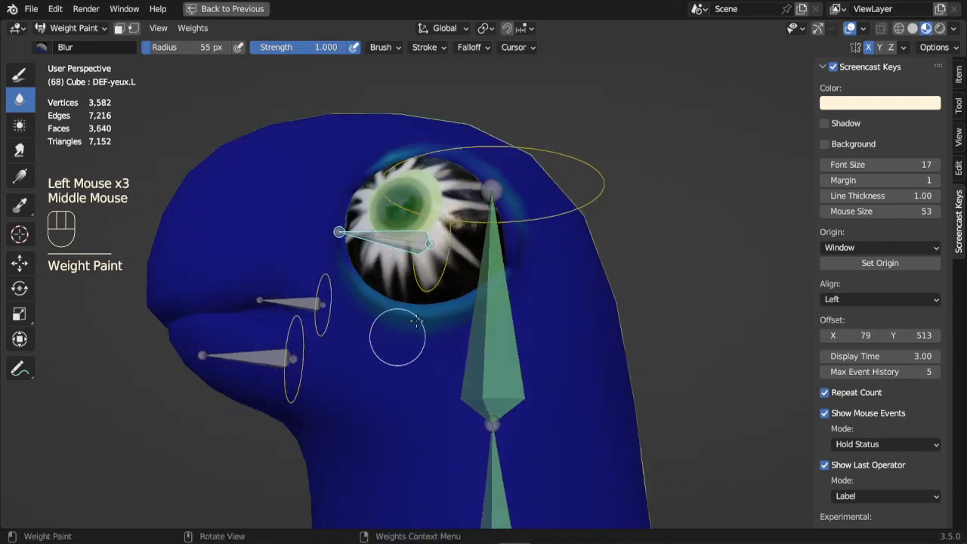
pyautogui.moveTo(395, 395); pyautogui.dragTo(441, 307)
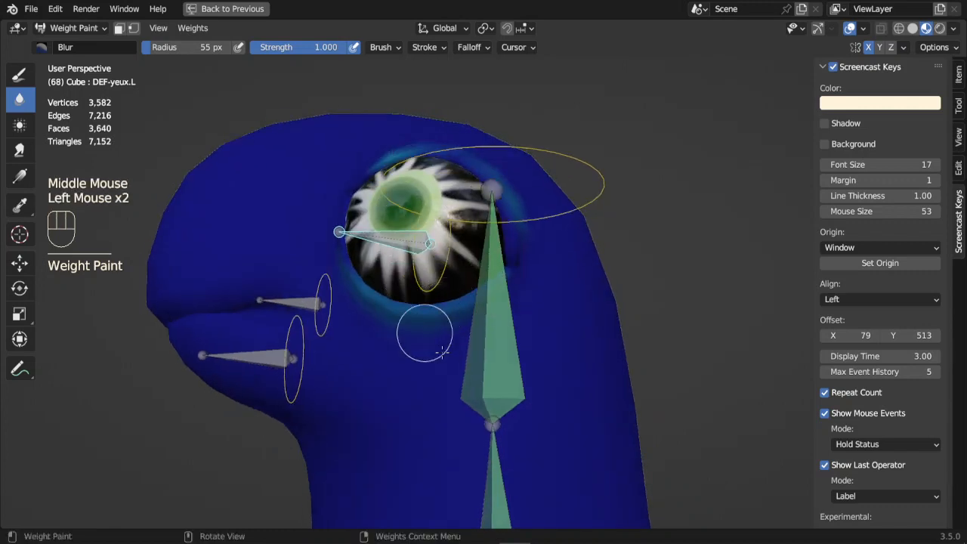
# - Select the yeux.L control and test-rotate the left eye to check how the surrounding skin follows
pyautogui.moveTo(442, 351); pyautogui.dragTo(351, 189, button='middle')
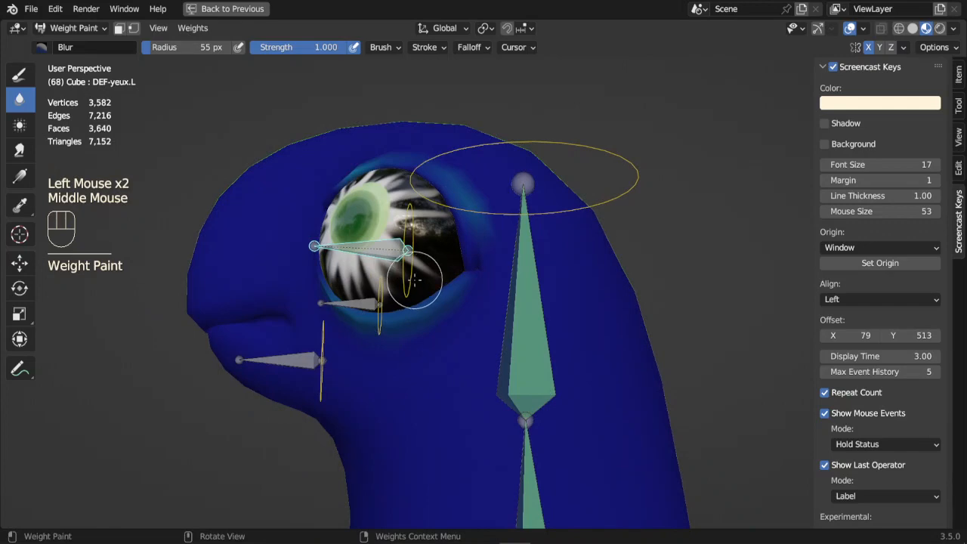
pyautogui.keyDown('ctrl'); pyautogui.click(408, 275); pyautogui.keyUp('ctrl')
pyautogui.moveTo(420, 283)
pyautogui.mouseDown(button='middle')
pyautogui.moveTo(443, 317)
pyautogui.moveTo(516, 370)
pyautogui.moveTo(568, 374)
pyautogui.mouseUp(button='middle')
pyautogui.press('r')
pyautogui.press('r')
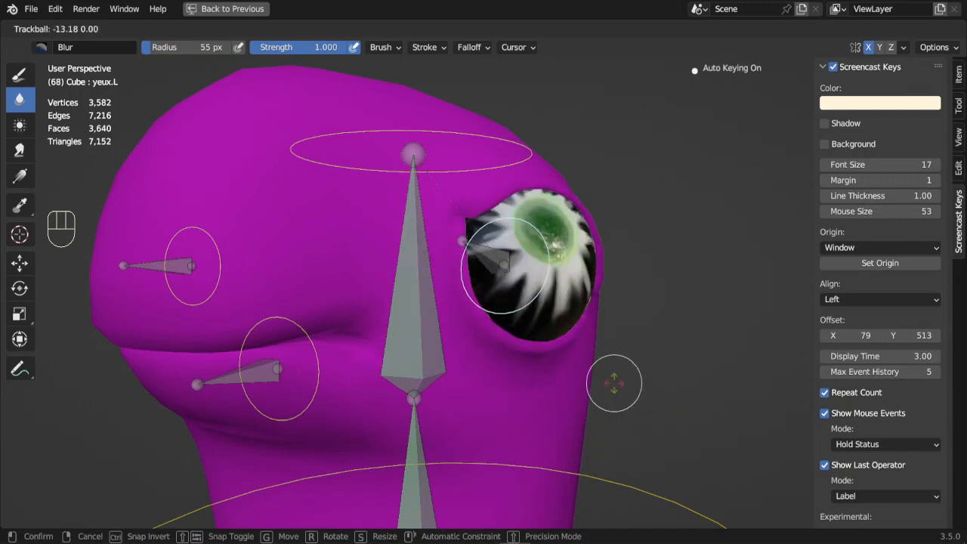
pyautogui.click(638, 352)
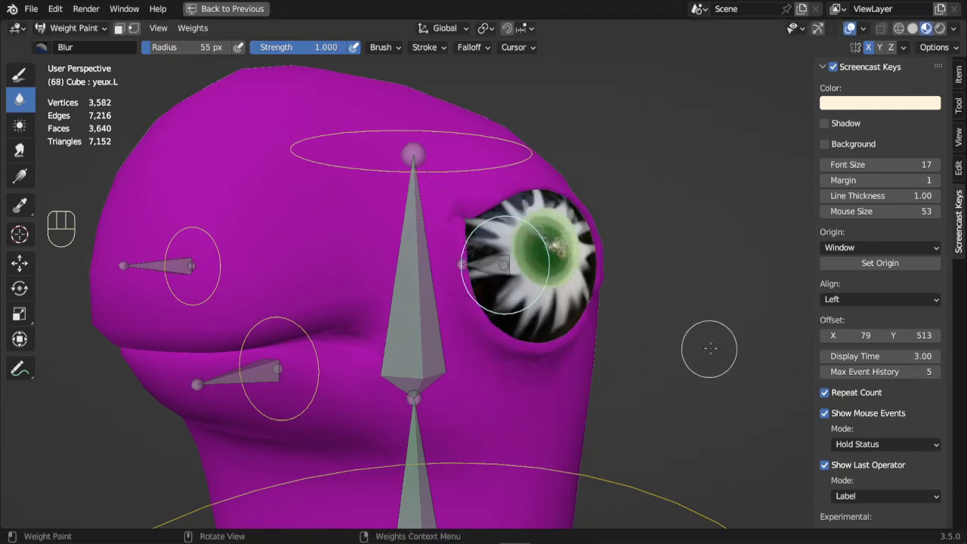
# - Scale the left eye control down to about 0.98 and test-rotate it, cancelling the rotation
pyautogui.press('s')
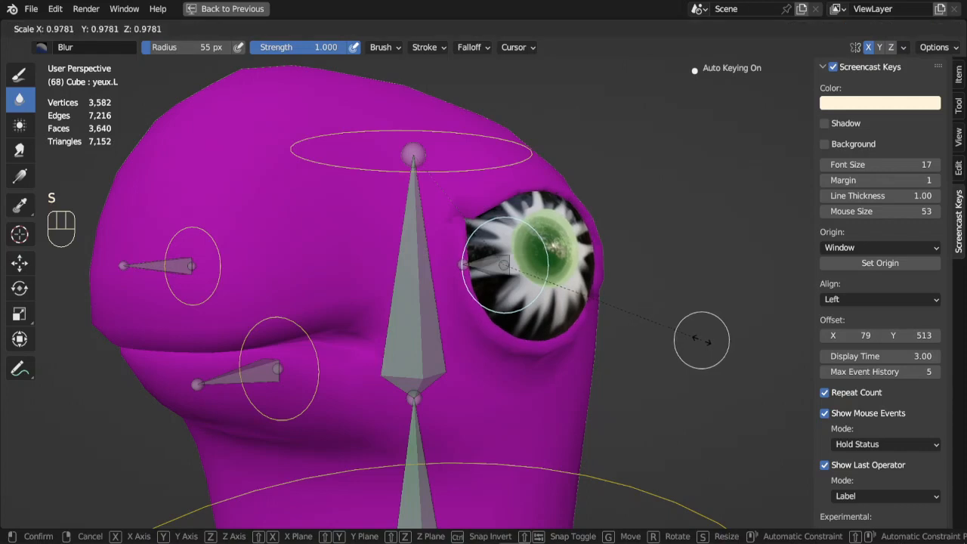
pyautogui.click(701, 340)
pyautogui.press('r')
pyautogui.press('r')
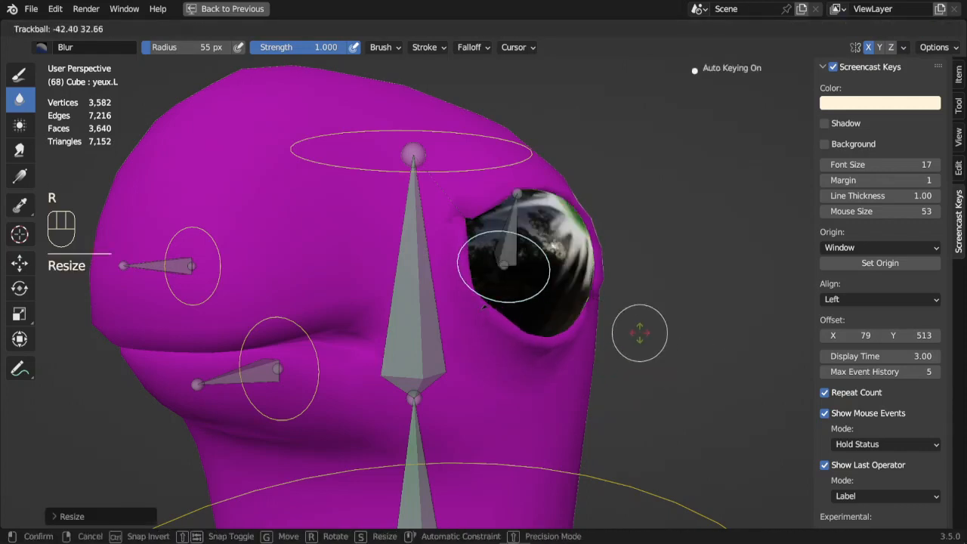
pyautogui.rightClick(644, 367)
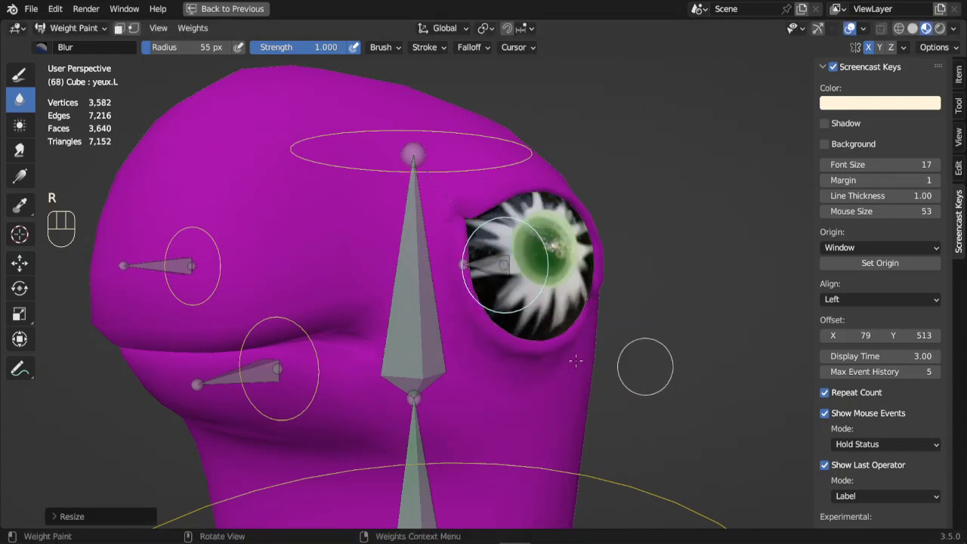
# - Select the DEF-yeux.L bone and set the Draw tool to the Subtract brush, dismissing the chat notification
pyautogui.keyDown('ctrl'); pyautogui.click(479, 262); pyautogui.keyUp('ctrl')
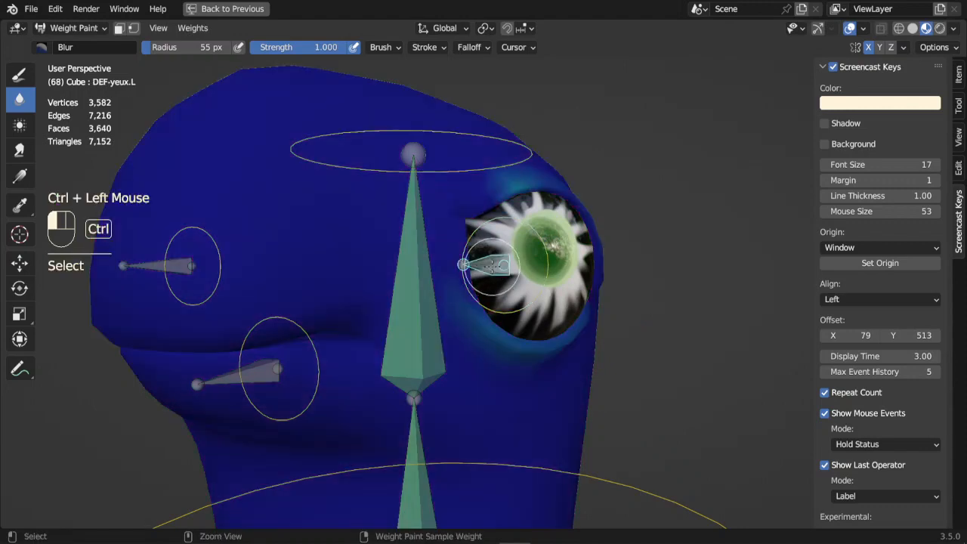
pyautogui.click(19, 73)
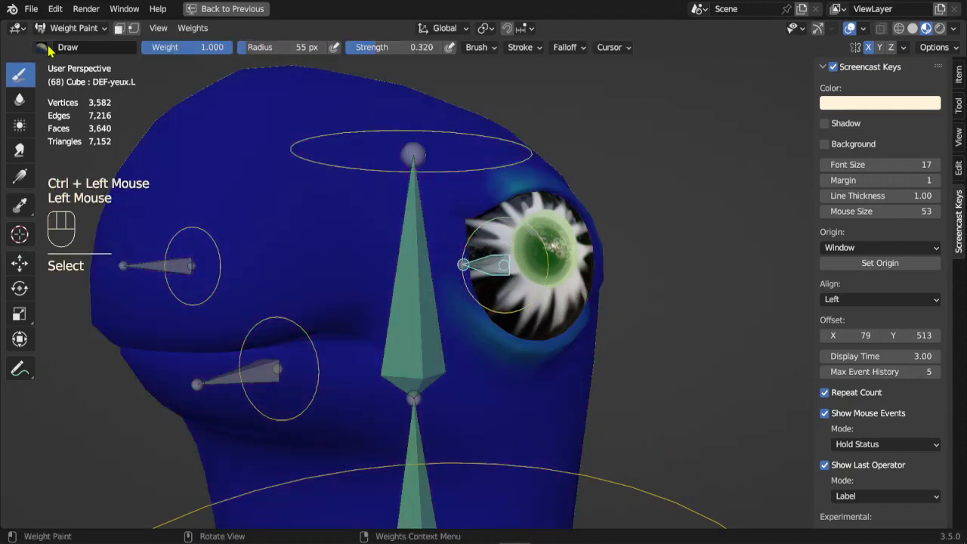
pyautogui.click(20, 100)
pyautogui.click(41, 47)
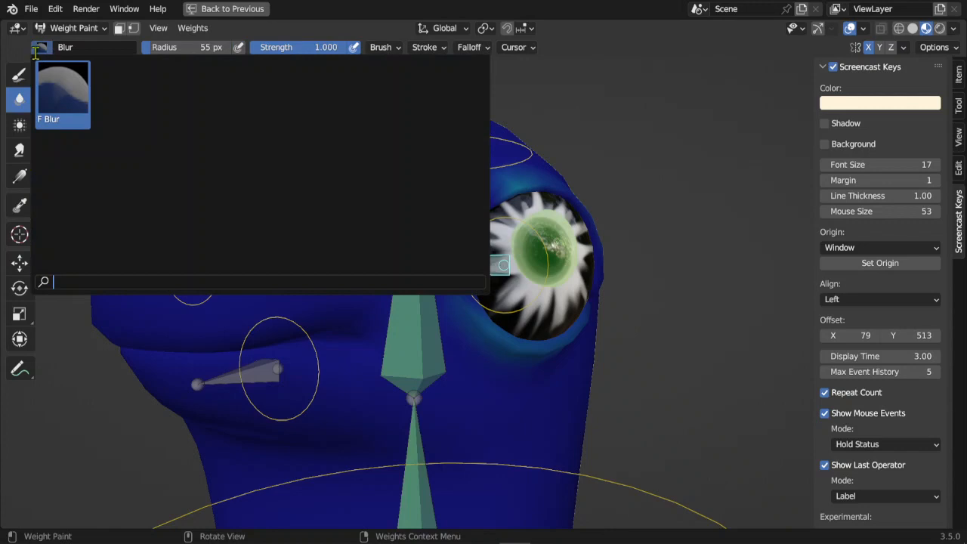
pyautogui.click(19, 77)
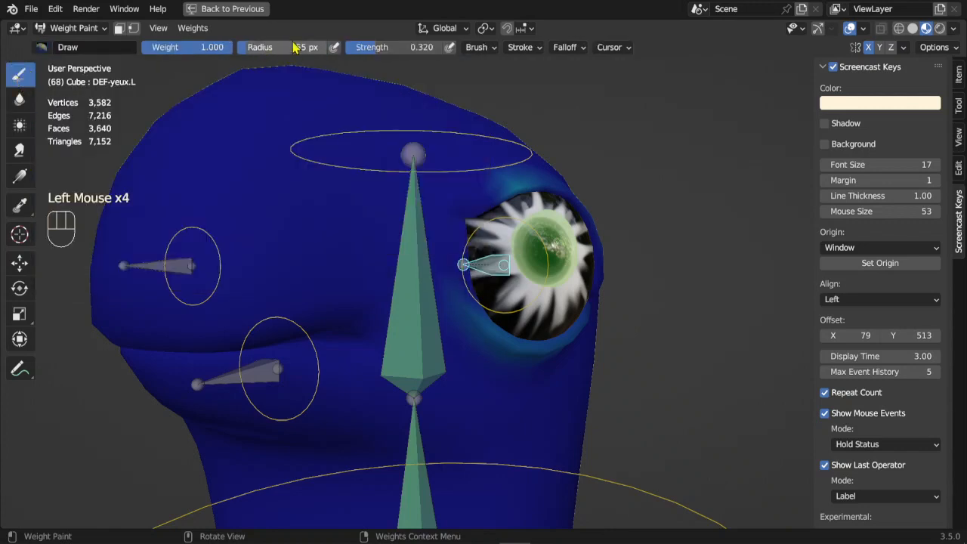
pyautogui.click(40, 47)
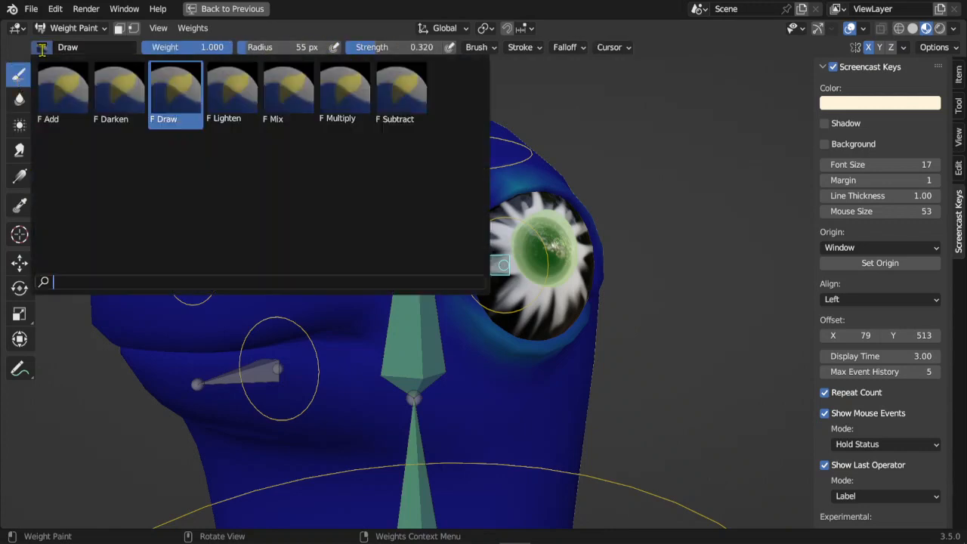
pyautogui.click(397, 85)
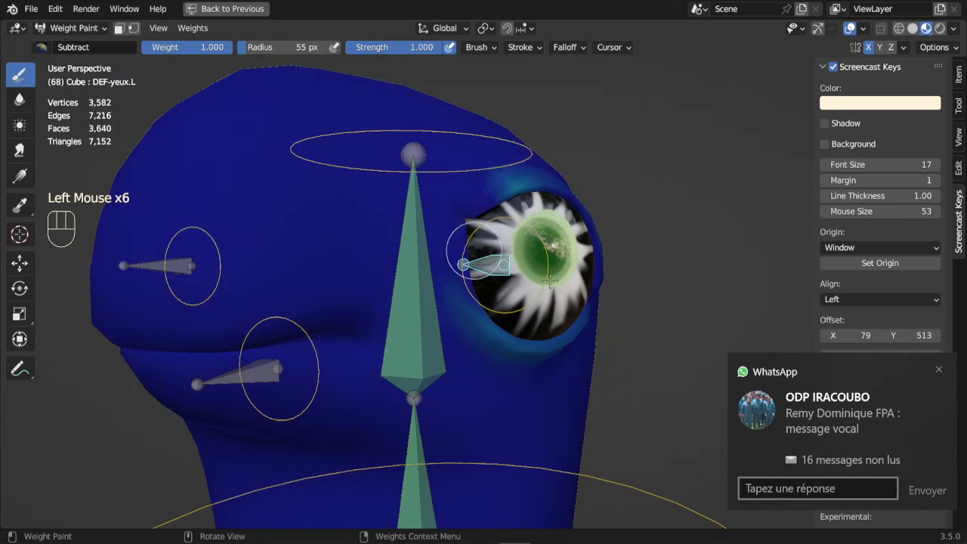
pyautogui.moveTo(476, 249); pyautogui.dragTo(639, 355, button='middle')
pyautogui.click(939, 368)
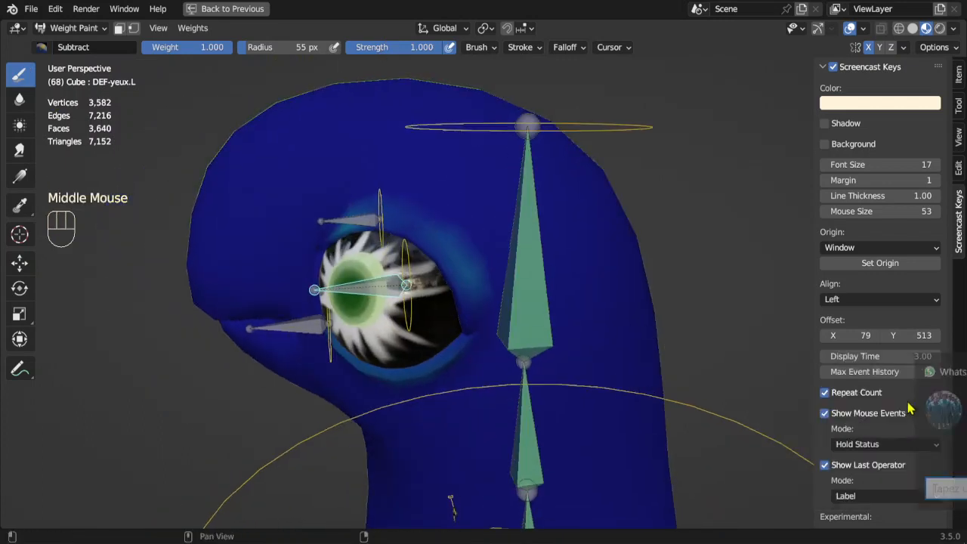
pyautogui.moveTo(411, 368); pyautogui.dragTo(380, 367, button='middle')
pyautogui.click(363, 355)
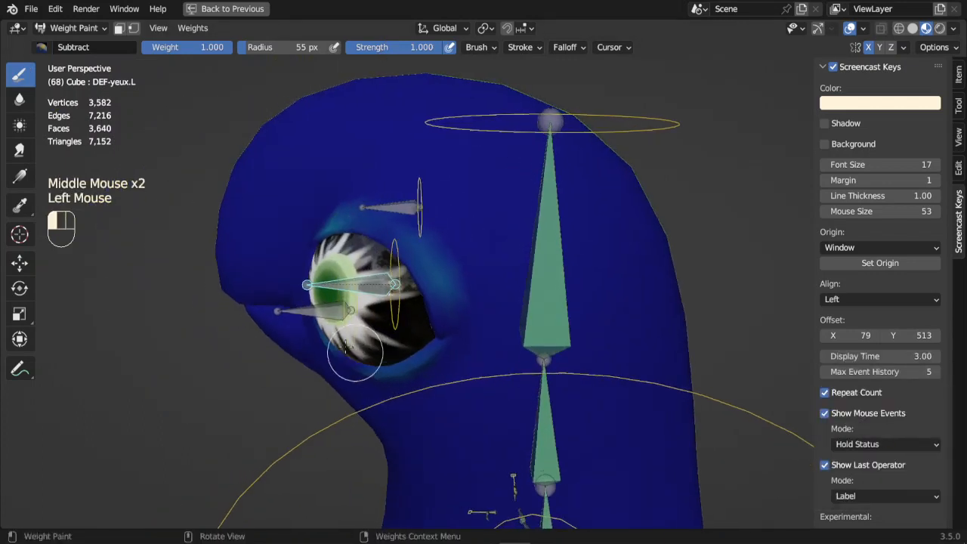
pyautogui.click(321, 306)
pyautogui.moveTo(314, 296); pyautogui.dragTo(408, 285, button='middle')
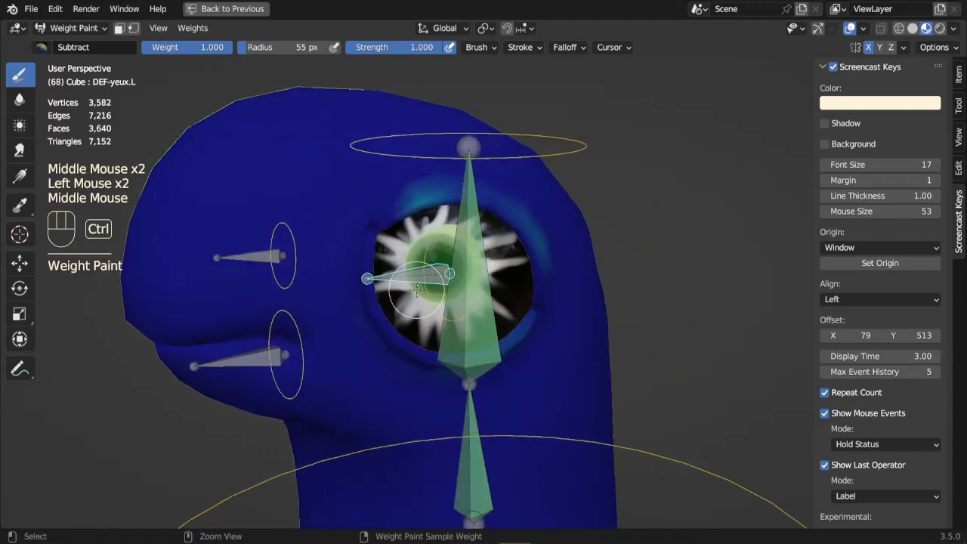
pyautogui.hotkey('ctrl', 'z')
pyautogui.moveTo(441, 343)
pyautogui.mouseDown(button='middle')
pyautogui.moveTo(363, 326)
pyautogui.moveTo(367, 335)
pyautogui.moveTo(383, 315)
pyautogui.mouseUp(button='middle')
pyautogui.hotkey('ctrl', 'z')
# - Subtract excess DEF-yeux.L weight from the skin just below the left eye's lower rim
pyautogui.click(370, 312)
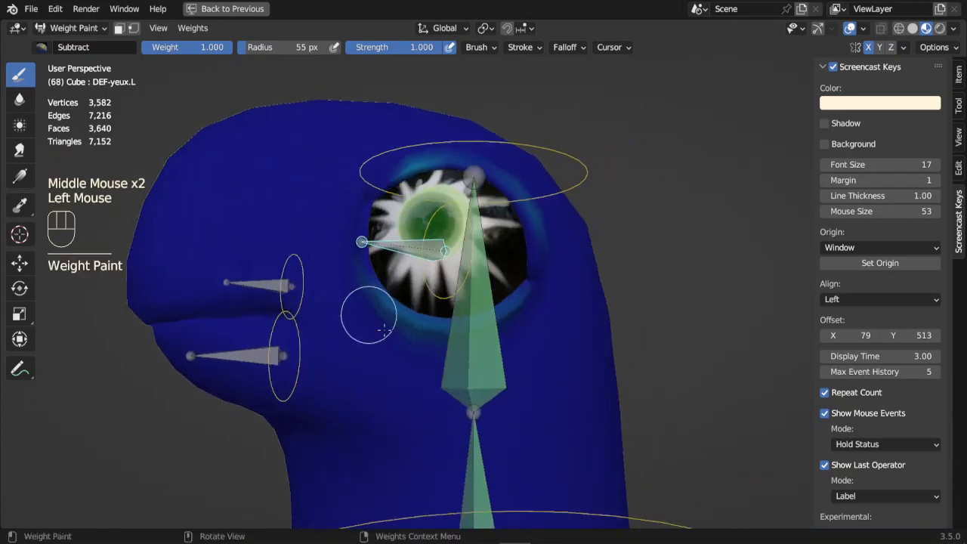
pyautogui.click(388, 324)
pyautogui.click(410, 342)
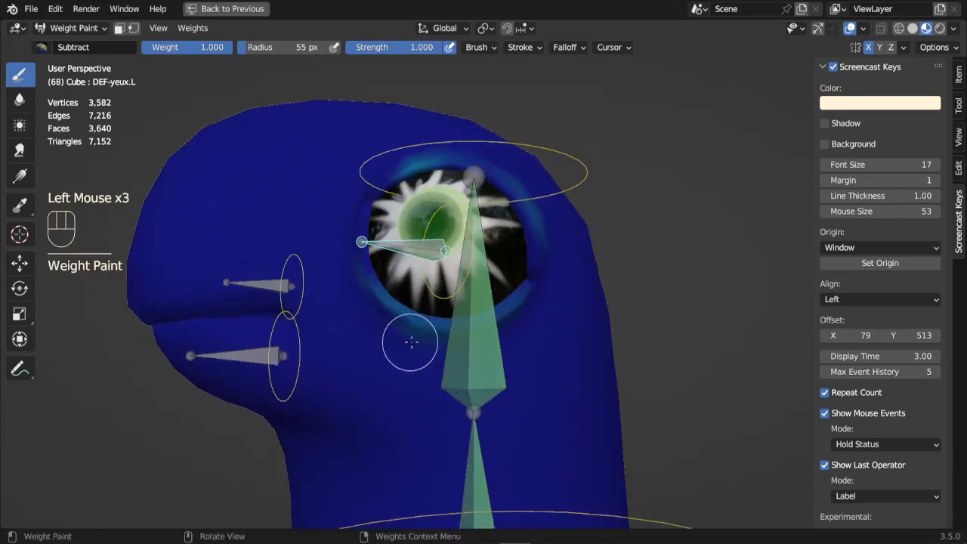
pyautogui.moveTo(414, 342)
pyautogui.mouseDown(button='middle')
pyautogui.moveTo(448, 331)
pyautogui.moveTo(430, 324)
pyautogui.moveTo(388, 341)
pyautogui.moveTo(442, 238)
pyautogui.mouseUp(button='middle')
pyautogui.click(396, 321)
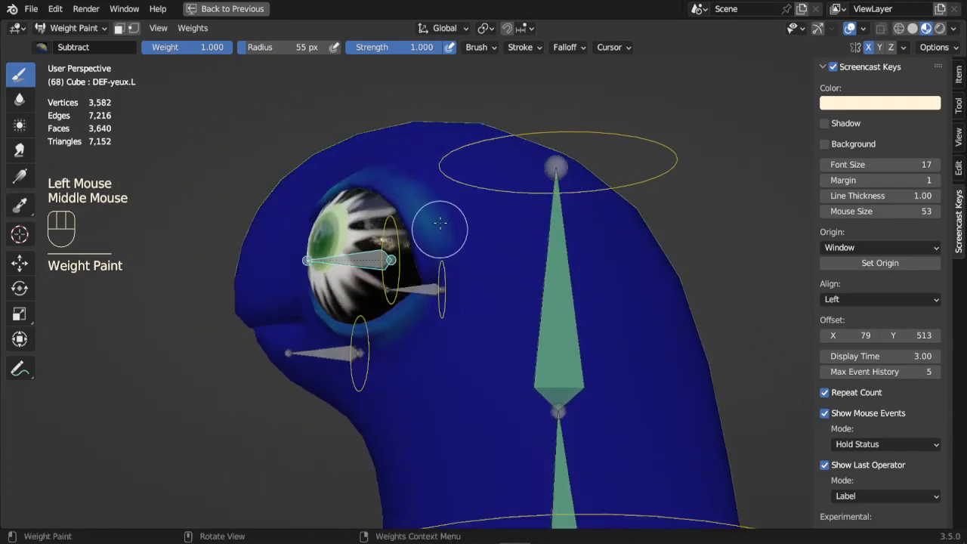
# - Subtract DEF-yeux.L weight from the skin behind and above the left eye, including its upper rim
pyautogui.click(415, 189)
pyautogui.click(414, 187)
pyautogui.moveTo(411, 161)
pyautogui.mouseDown(button='middle')
pyautogui.moveTo(427, 179)
pyautogui.moveTo(390, 183)
pyautogui.mouseUp(button='middle')
pyautogui.click(385, 167)
pyautogui.click(390, 184)
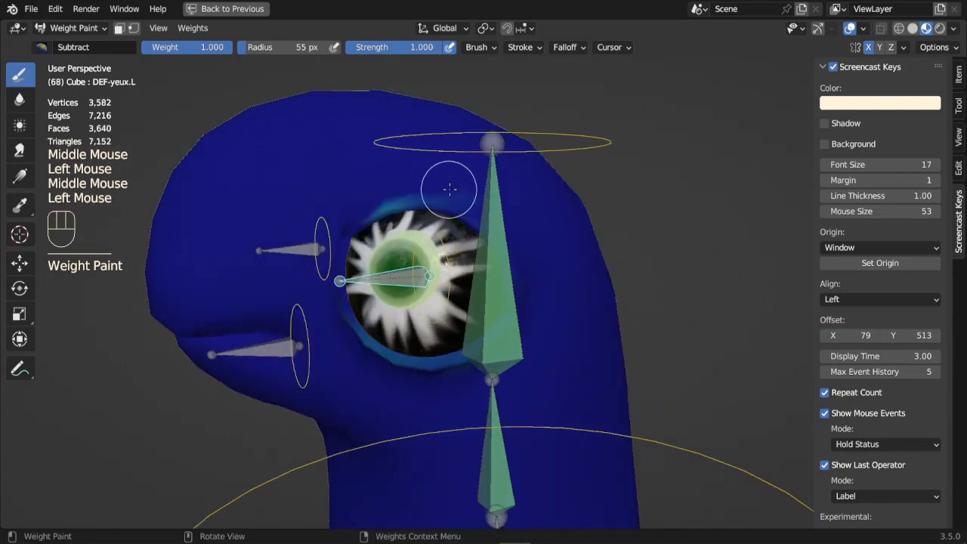
pyautogui.click(406, 182)
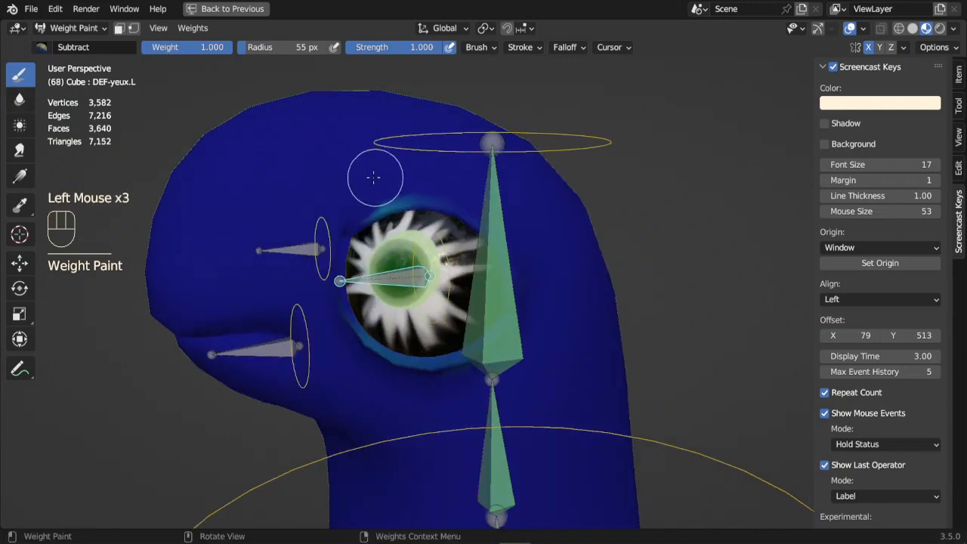
pyautogui.click(370, 213)
pyautogui.click(370, 201)
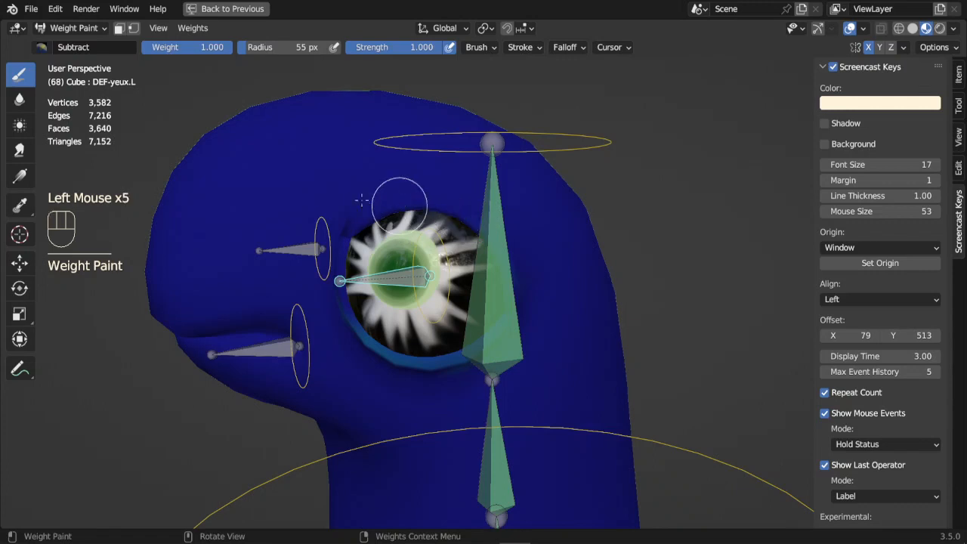
# - Select the yeux.L control and test-rotate the left eye, cancelling the rotation, to check how the rims follow
pyautogui.click(69, 28)
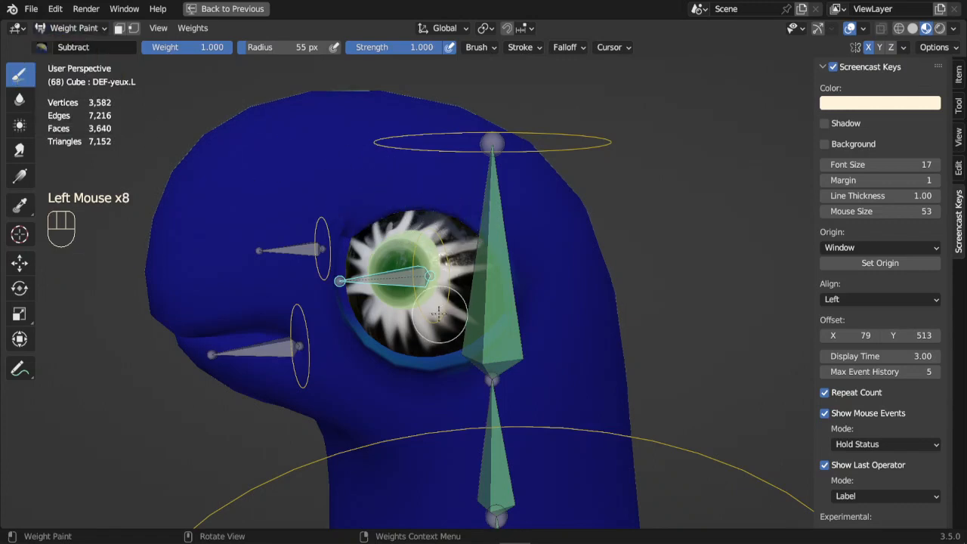
pyautogui.keyDown('ctrl'); pyautogui.click(437, 312); pyautogui.keyUp('ctrl')
pyautogui.press('r')
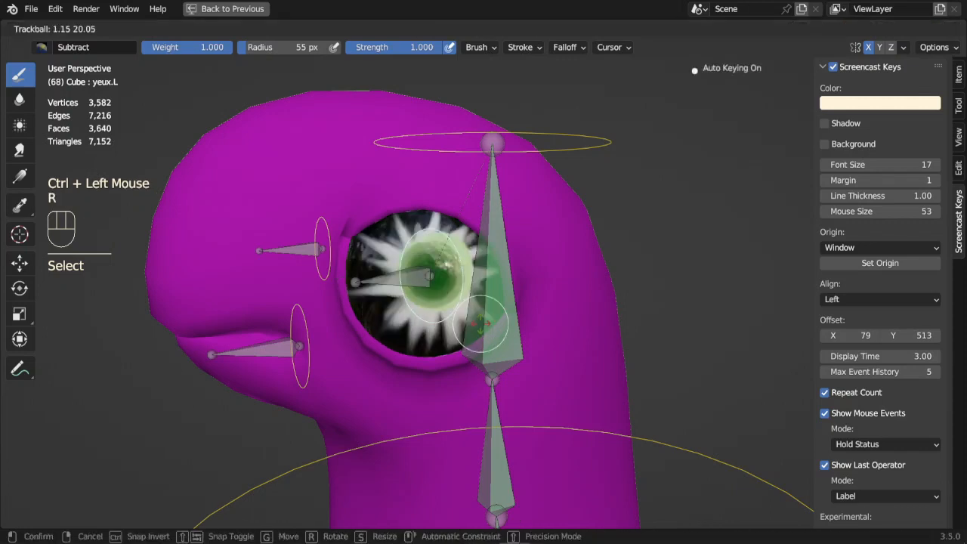
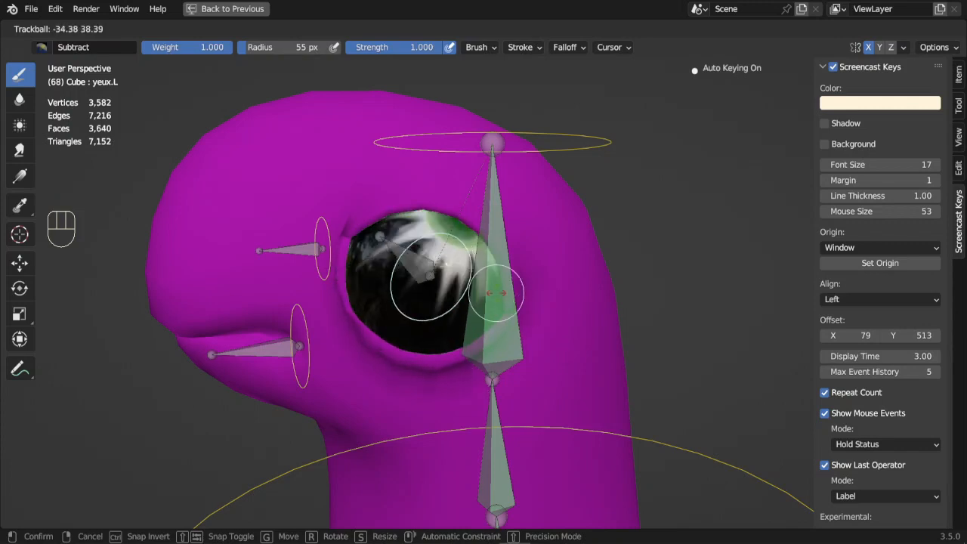
pyautogui.scroll(-2, 311, 402)
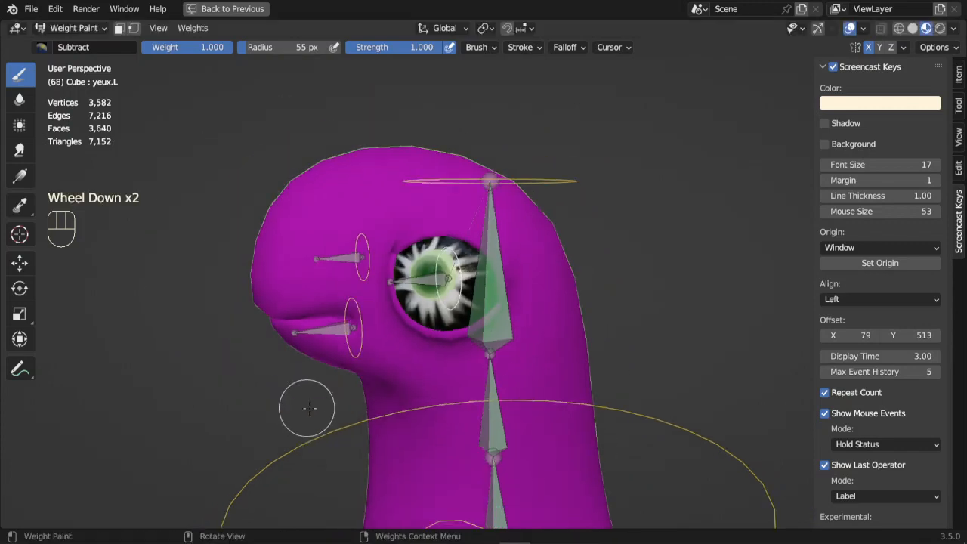
pyautogui.moveTo(309, 401)
pyautogui.mouseDown(button='middle')
pyautogui.moveTo(358, 390)
pyautogui.moveTo(345, 386)
pyautogui.mouseUp(button='middle')
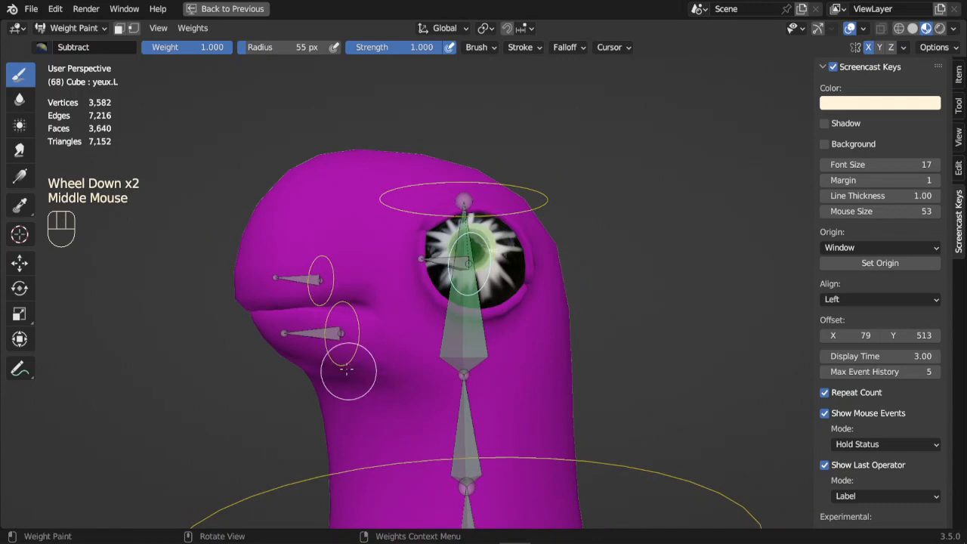
# - Select the bouche control and test-move the lower jaw upward without keeping the new position
pyautogui.keyDown('ctrl'); pyautogui.click(346, 363); pyautogui.keyUp('ctrl')
pyautogui.press('g')
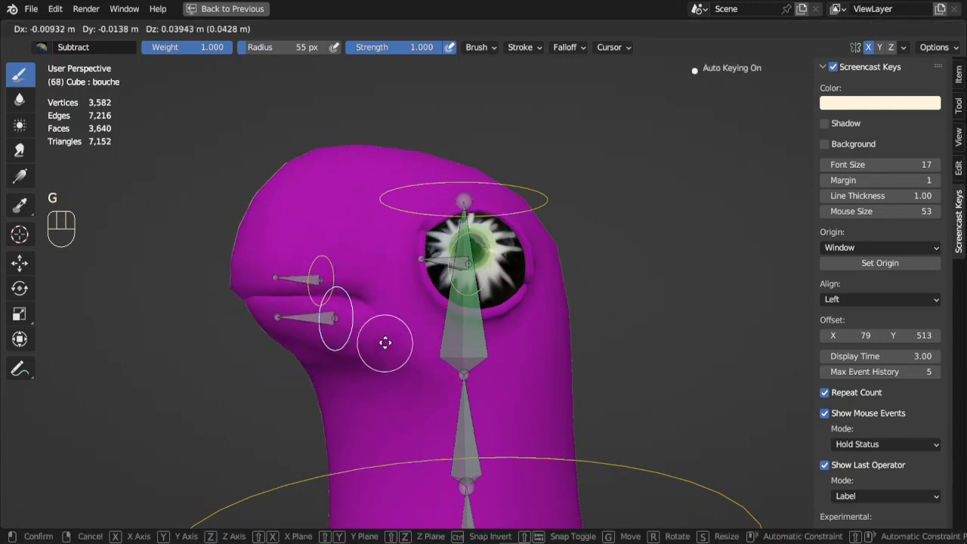
pyautogui.click(383, 345)
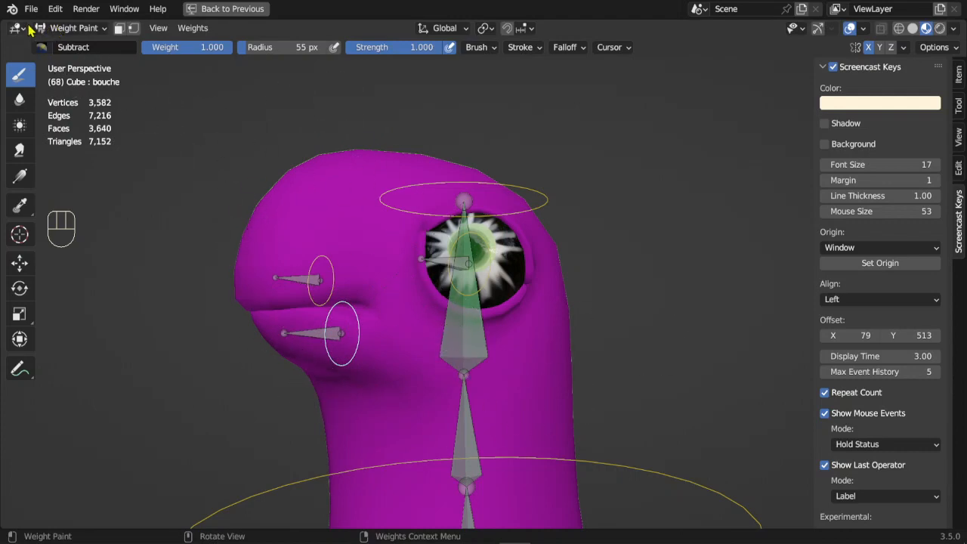
# - Return to Object Mode, select only the dino body mesh and switch the viewport to Solid shading
pyautogui.click(56, 28)
pyautogui.click(62, 43)
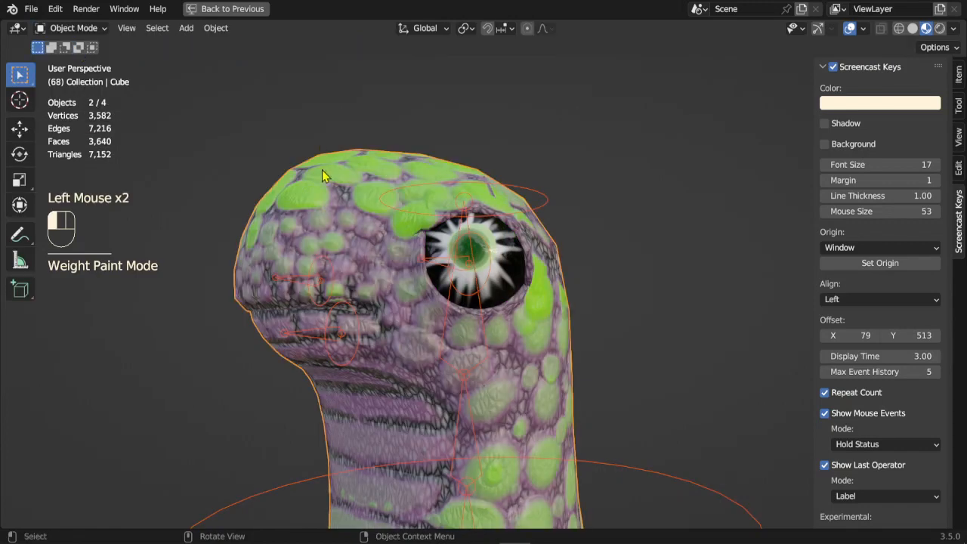
pyautogui.click(322, 175)
pyautogui.click(913, 28)
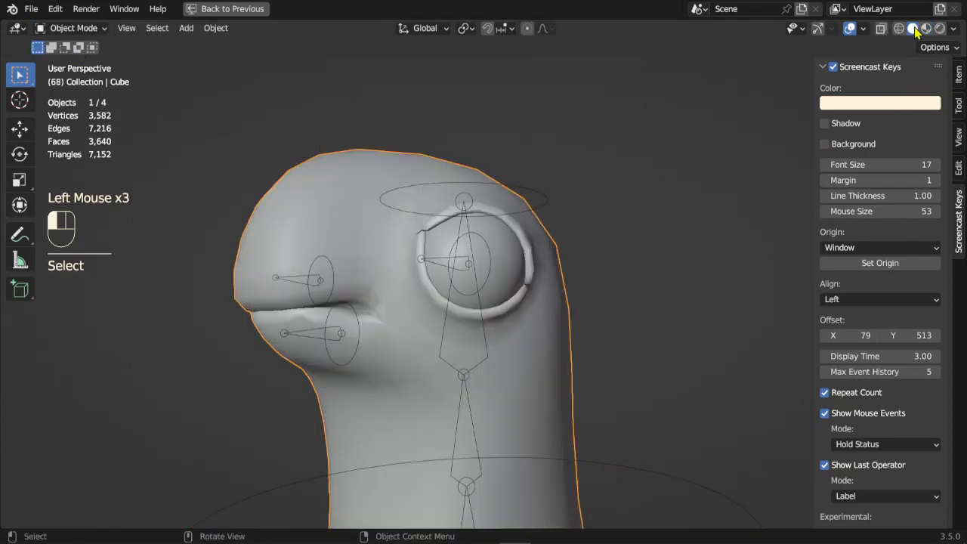
# - Examine the mouth opening and lower lip up close from the other side of the head
pyautogui.hotkey('ctrl', 'space')
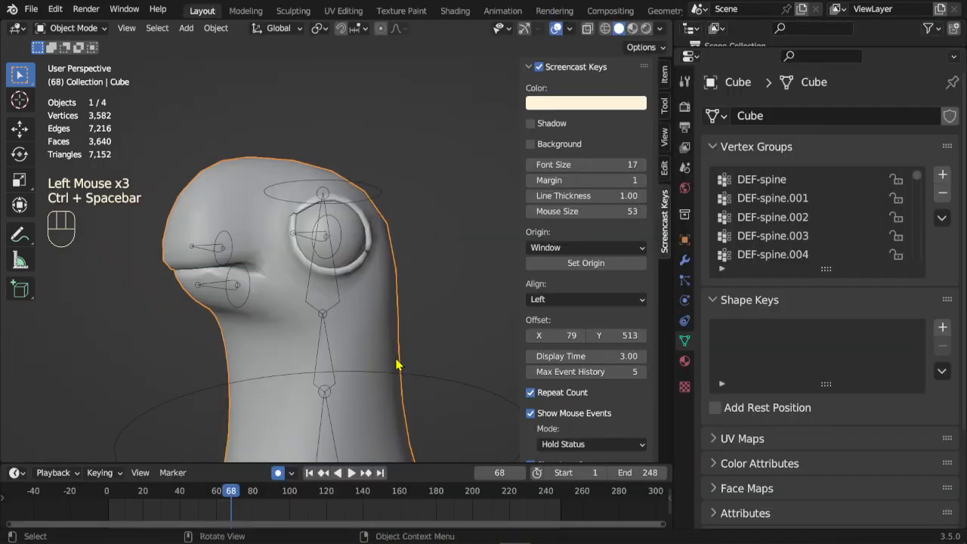
pyautogui.scroll(2, 282, 362)
pyautogui.hotkey('ctrl', 'space')
pyautogui.moveTo(265, 353); pyautogui.dragTo(474, 318, button='middle')
pyautogui.scroll(-1, 348, 349)
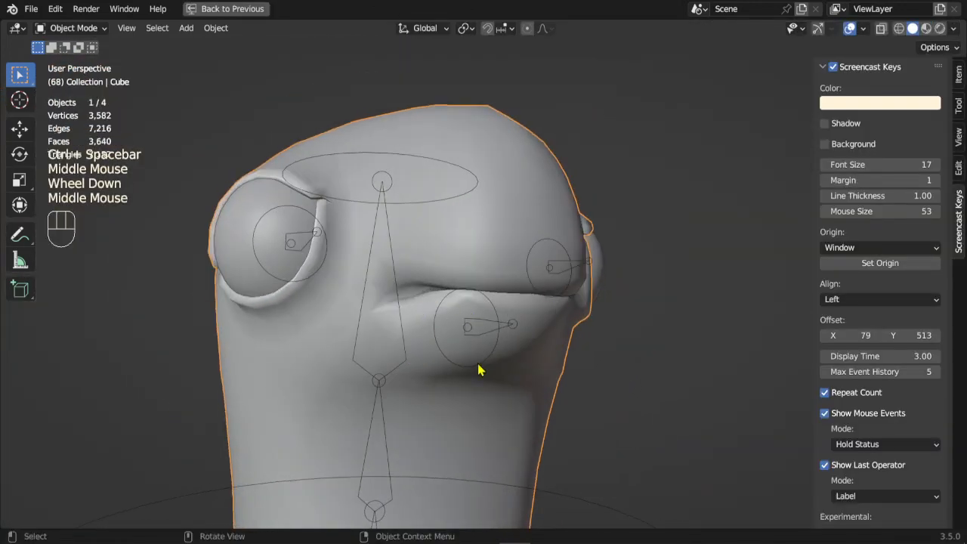
pyautogui.moveTo(478, 370); pyautogui.dragTo(602, 304, button='middle')
pyautogui.scroll(2, 650, 267)
pyautogui.keyDown('shift'); pyautogui.moveTo(650, 267); pyautogui.dragTo(550, 287, button='middle'); pyautogui.keyUp('shift')
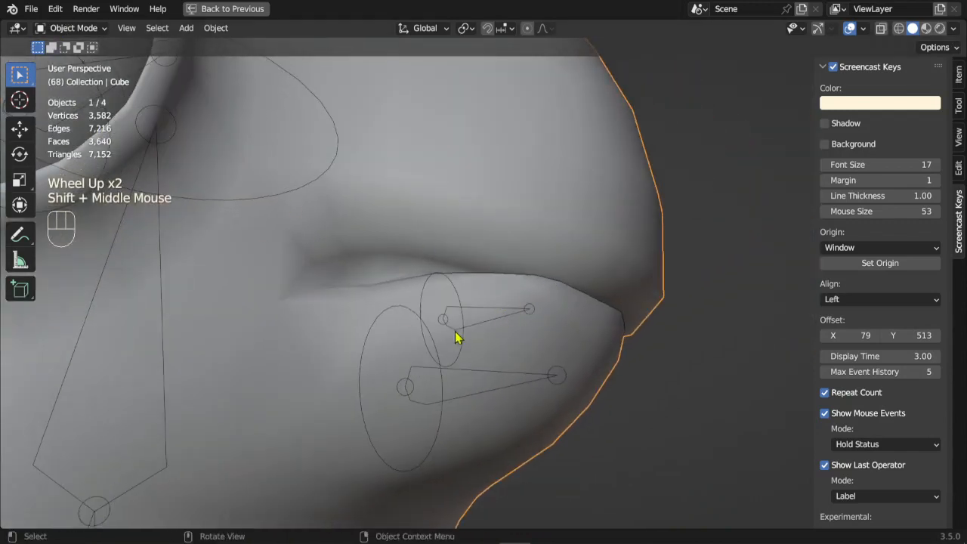
pyautogui.click(501, 383)
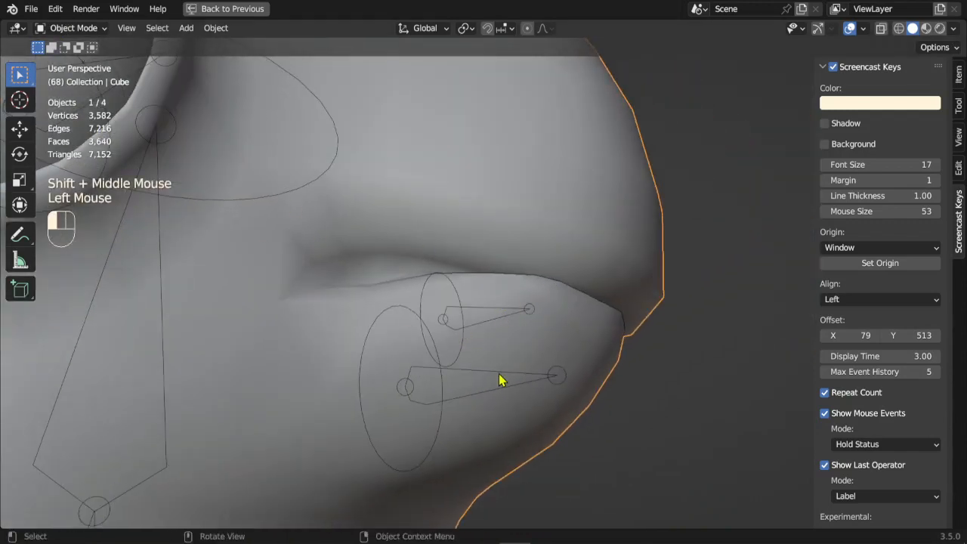
pyautogui.click(529, 219)
# - Enter Edit Mode on the body mesh and switch to face selection for working on the lower lip
pyautogui.click(103, 28)
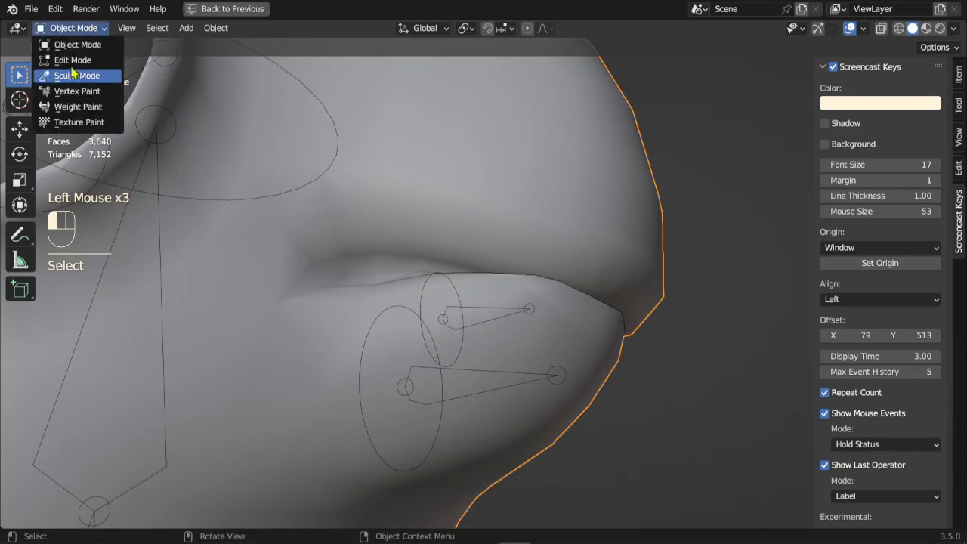
pyautogui.click(75, 58)
pyautogui.scroll(-1, 526, 341)
pyautogui.moveTo(527, 340); pyautogui.dragTo(227, 250, button='middle')
pyautogui.scroll(2, 388, 410)
pyautogui.scroll(1, 413, 337)
pyautogui.click(217, 244)
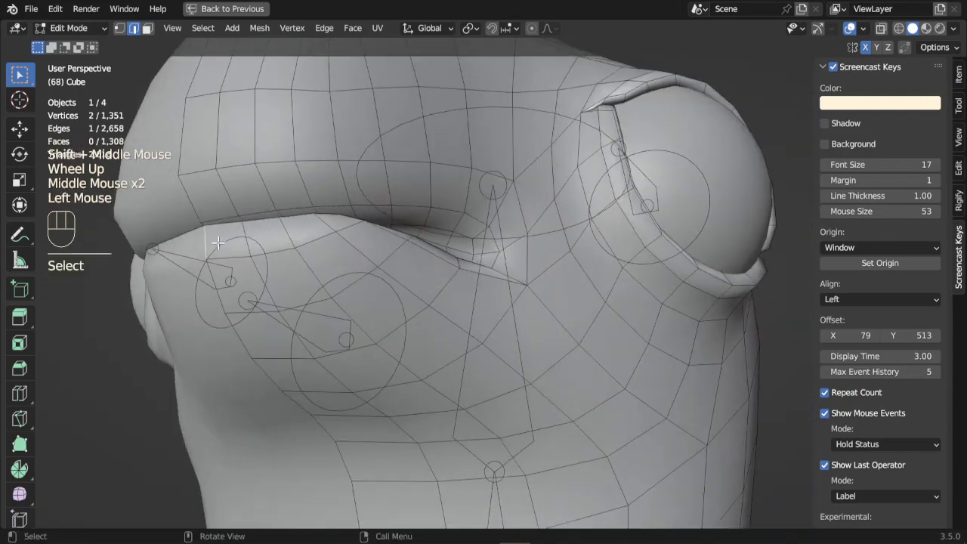
pyautogui.click(147, 30)
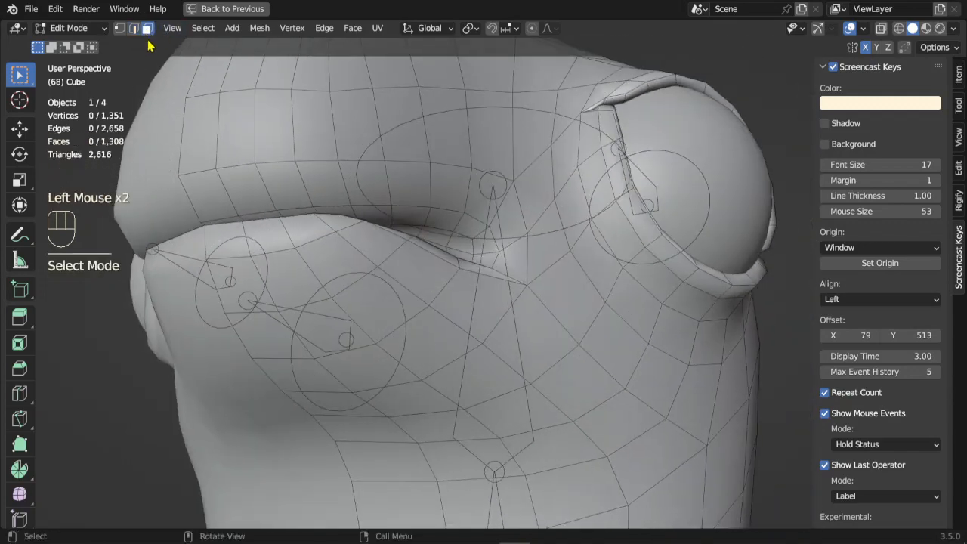
# - Select the lower jaw faces by filling regions from the front of the lip to the mouth corner and upper lip edge
pyautogui.click(226, 239)
pyautogui.press('shift')
pyautogui.press('ctrl')
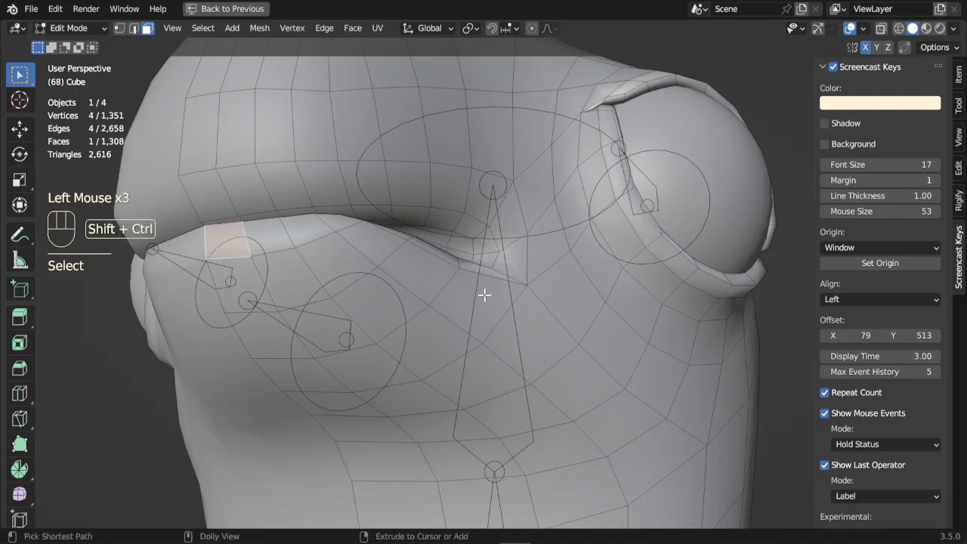
pyautogui.keyDown('ctrl'); pyautogui.keyDown('shift'); pyautogui.click(479, 298); pyautogui.keyUp('shift'); pyautogui.keyUp('ctrl')
pyautogui.moveTo(479, 298); pyautogui.dragTo(356, 287, button='middle')
pyautogui.hotkey('shift', 'ctrl')
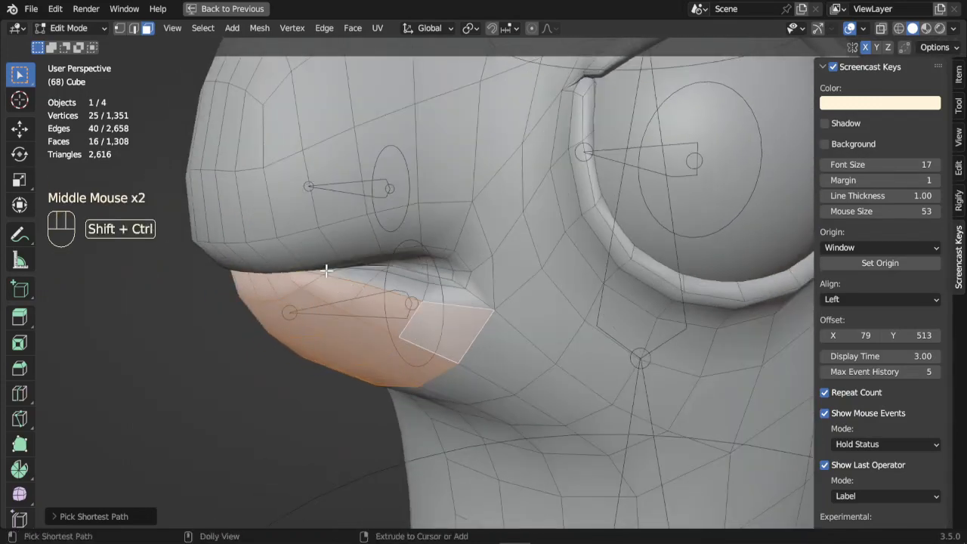
pyautogui.keyDown('ctrl'); pyautogui.keyDown('shift'); pyautogui.click(321, 272); pyautogui.keyUp('shift'); pyautogui.keyUp('ctrl')
# - Grow and shrink the face selection once each to fill the gaps across the lower jaw
pyautogui.moveTo(317, 328); pyautogui.dragTo(312, 303, button='middle')
pyautogui.press('ctrl+KP_Add')
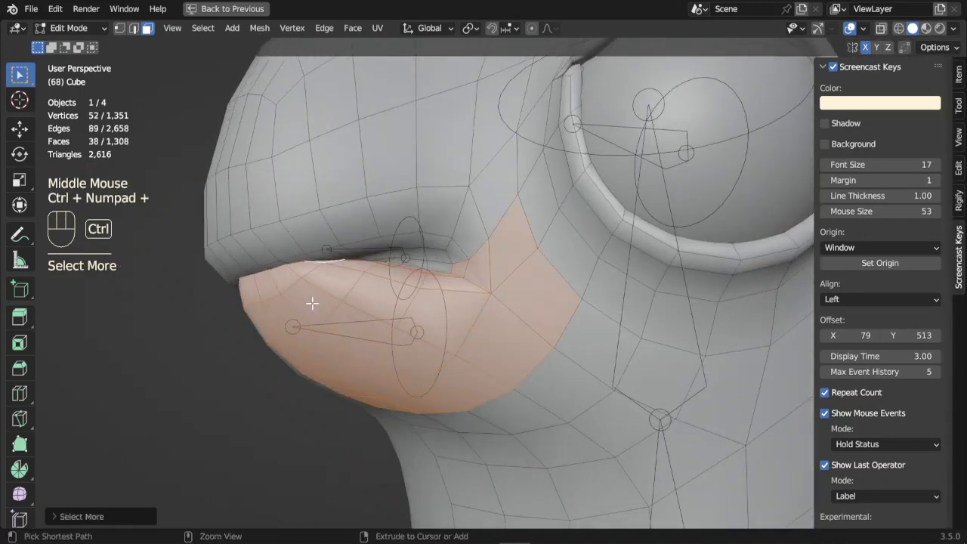
pyautogui.press('ctrl+KP_Subtract')
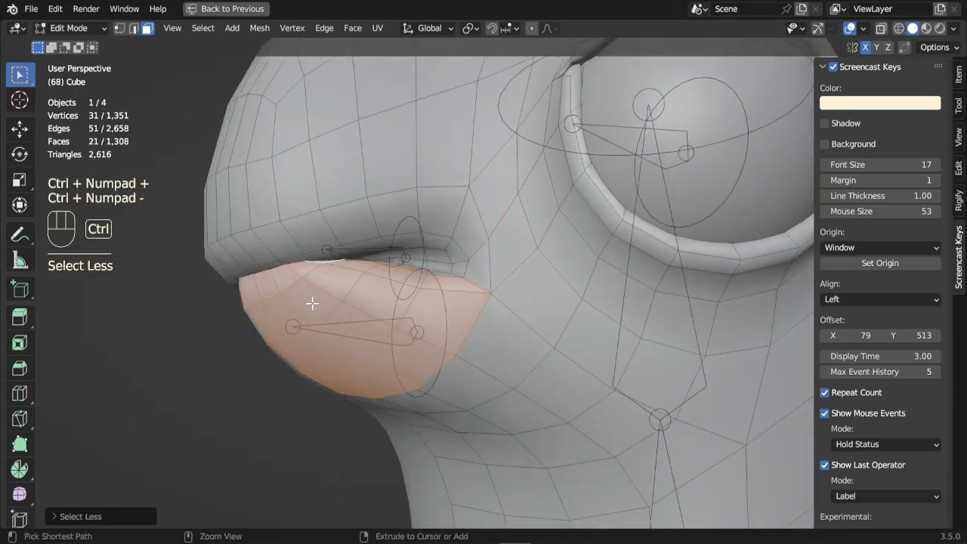
# - Replace the current selection with a region of lower jaw faces running from the front lip to the side of the jaw
pyautogui.press('ctrl+KP_Subtract')
pyautogui.scroll(2, 312, 303)
pyautogui.moveTo(312, 303); pyautogui.dragTo(338, 315, button='middle')
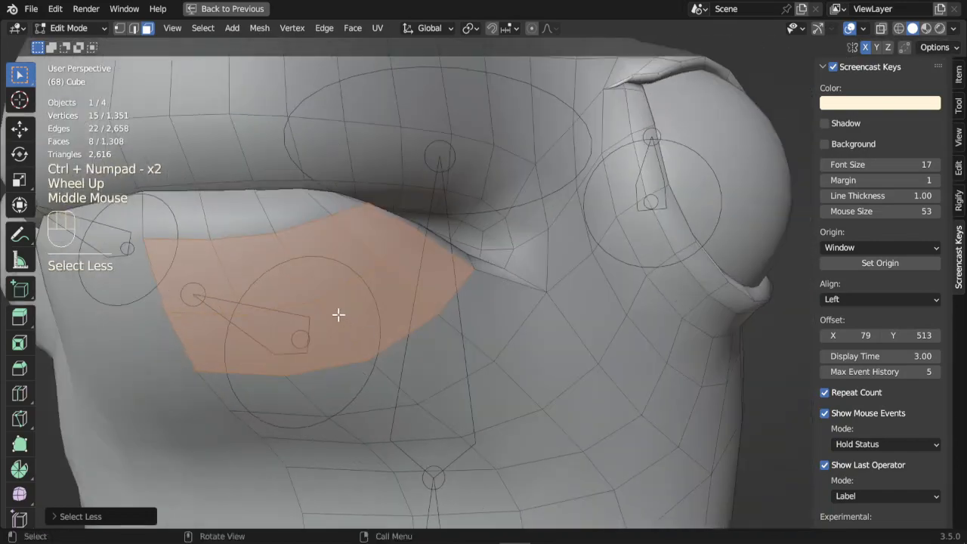
pyautogui.scroll(-2, 338, 315)
pyautogui.click(288, 246)
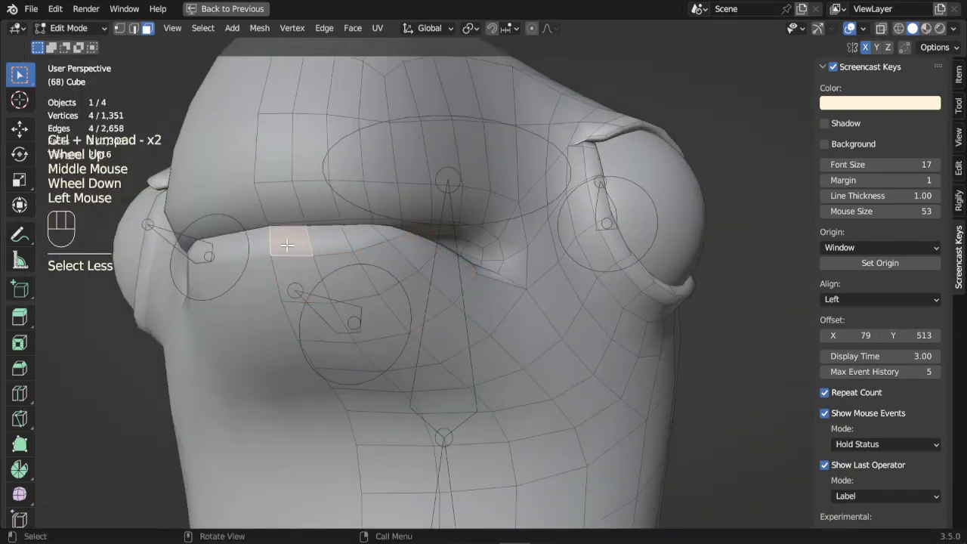
pyautogui.keyDown('ctrl'); pyautogui.keyDown('shift'); pyautogui.click(423, 333); pyautogui.keyUp('shift'); pyautogui.keyUp('ctrl')
pyautogui.moveTo(445, 345); pyautogui.dragTo(412, 286, button='middle')
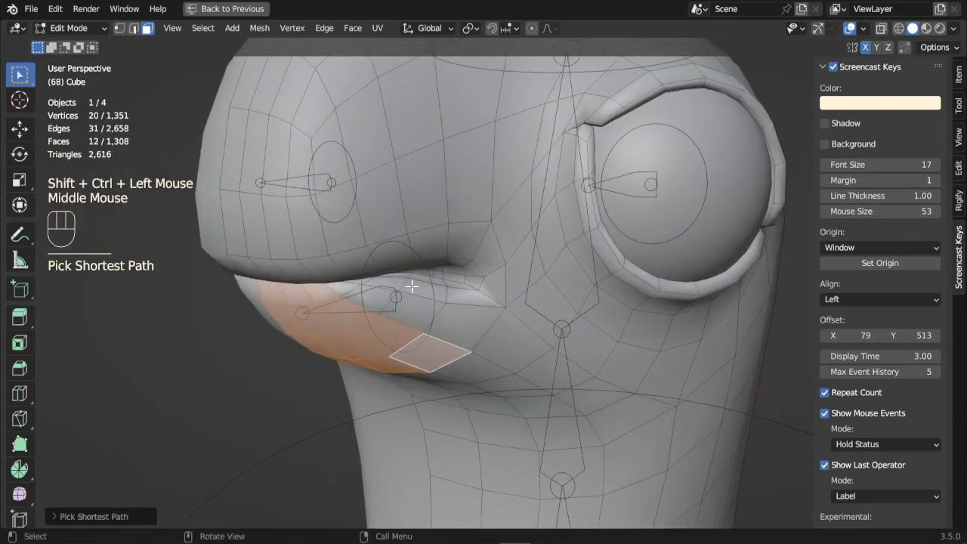
# - Grow the jaw face selection three times and deselect the extra faces around the eye rim and cheek
pyautogui.press('ctrl+KP_Add')
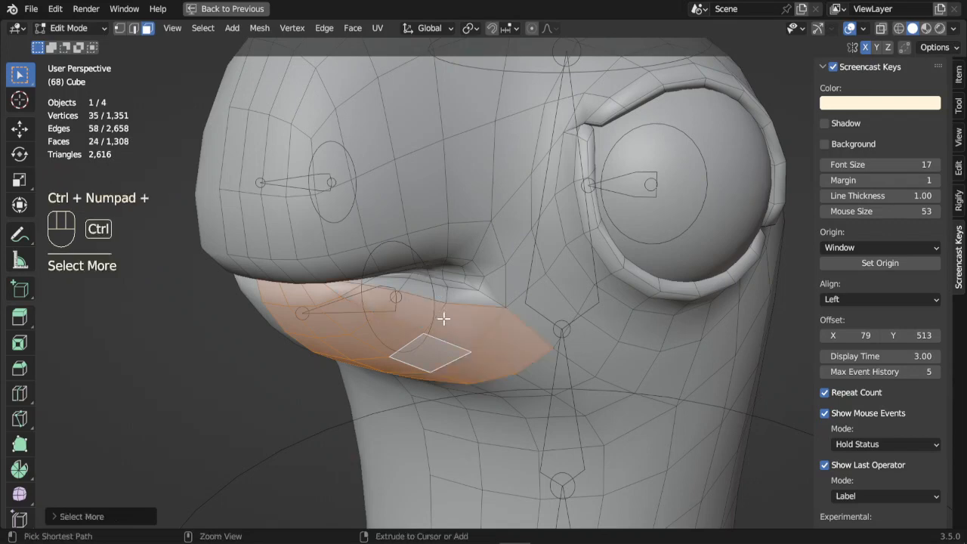
pyautogui.press('ctrl+KP_Add')
pyautogui.press('ctrl+KP_Add')
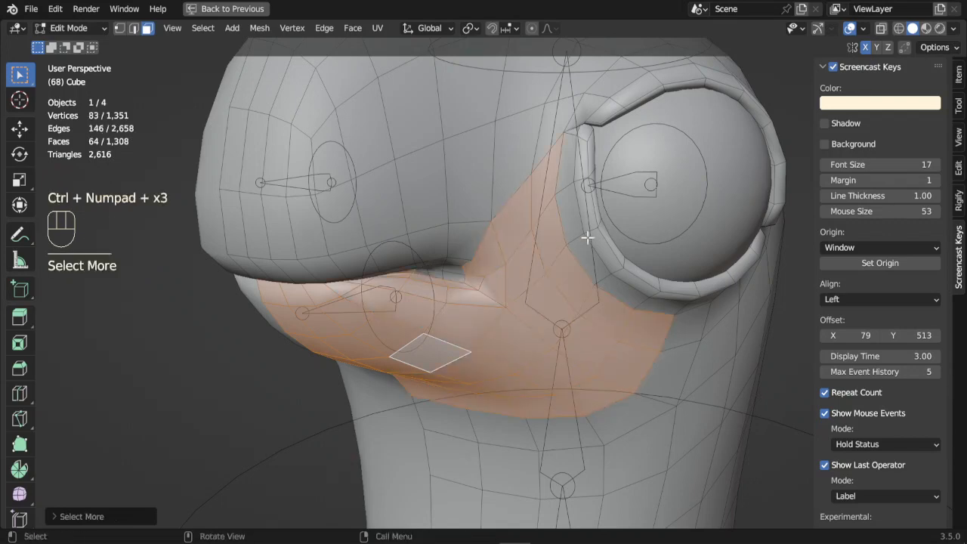
pyautogui.keyDown('shift'); pyautogui.click(543, 187); pyautogui.keyUp('shift')
pyautogui.keyDown('shift'); pyautogui.click(575, 281); pyautogui.keyUp('shift')
pyautogui.keyDown('shift'); pyautogui.click(608, 311); pyautogui.keyUp('shift')
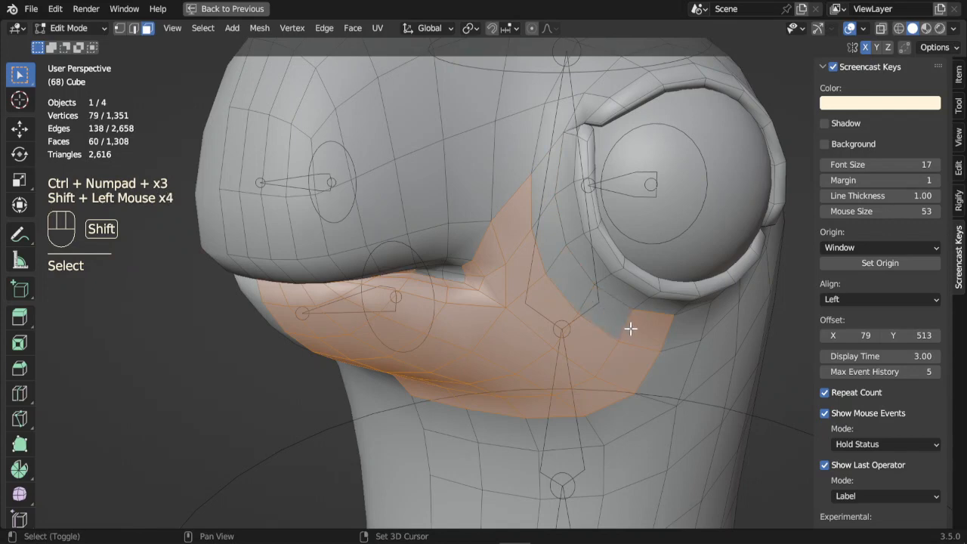
pyautogui.keyDown('shift'); pyautogui.moveTo(631, 331); pyautogui.dragTo(637, 349); pyautogui.keyUp('shift')
pyautogui.keyDown('shift'); pyautogui.click(628, 365); pyautogui.keyUp('shift')
pyautogui.keyDown('shift'); pyautogui.click(642, 322); pyautogui.keyUp('shift')
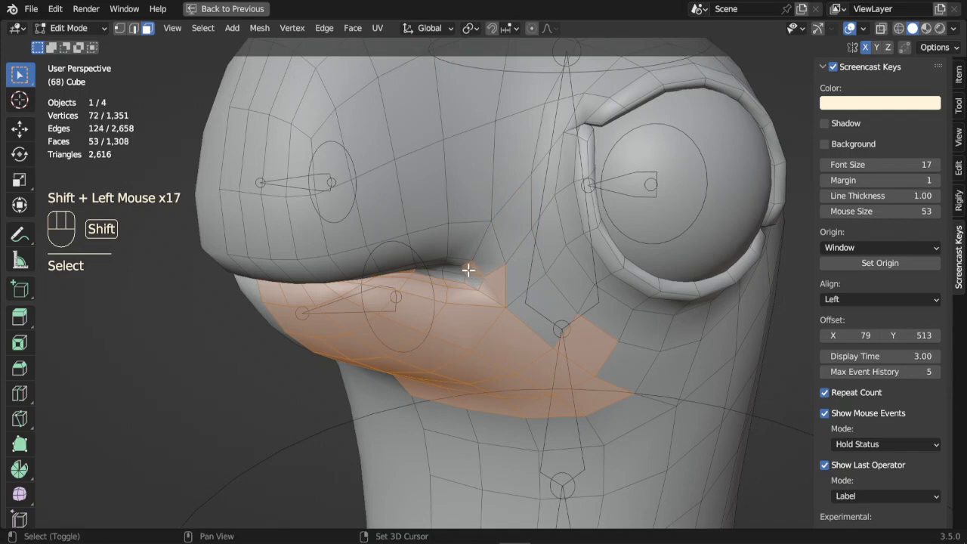
# - Deselect the row of throat faces under the jaw and the outermost cheek face
pyautogui.moveTo(580, 345); pyautogui.dragTo(478, 315, button='middle')
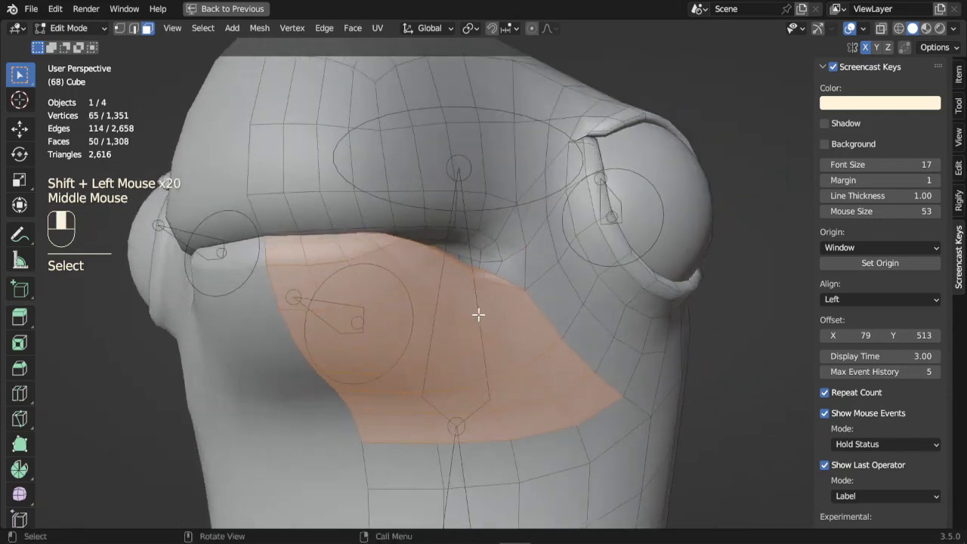
pyautogui.keyDown('shift'); pyautogui.click(416, 432); pyautogui.keyUp('shift')
pyautogui.keyDown('shift'); pyautogui.click(483, 424); pyautogui.keyUp('shift')
pyautogui.keyDown('shift'); pyautogui.click(540, 417); pyautogui.keyUp('shift')
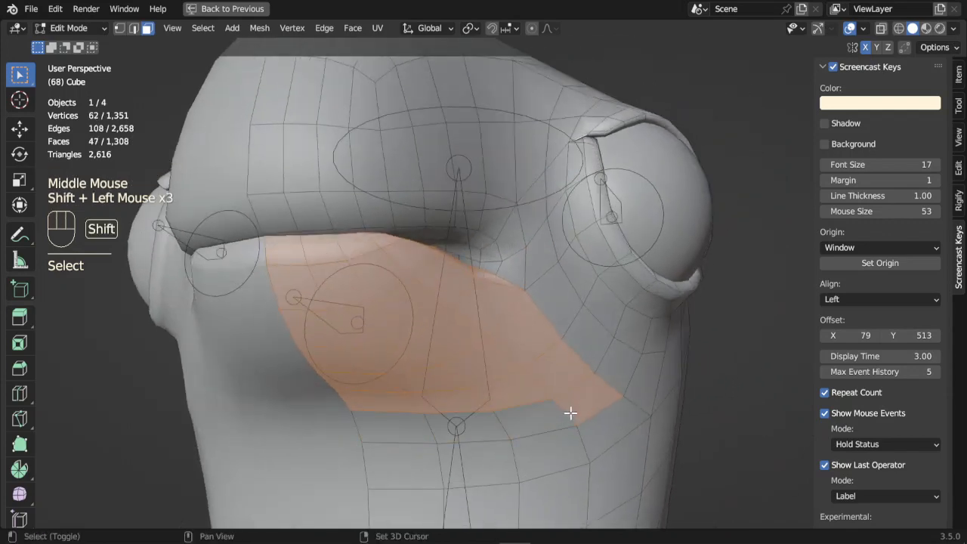
pyautogui.keyDown('shift'); pyautogui.click(578, 399); pyautogui.keyUp('shift')
# - Deselect the face loop inside the lower lip's upper edge and check the remaining jaw selection from several angles
pyautogui.moveTo(578, 398); pyautogui.dragTo(503, 431, button='middle')
pyautogui.scroll(3, 437, 320)
pyautogui.moveTo(384, 301); pyautogui.dragTo(363, 304, button='middle')
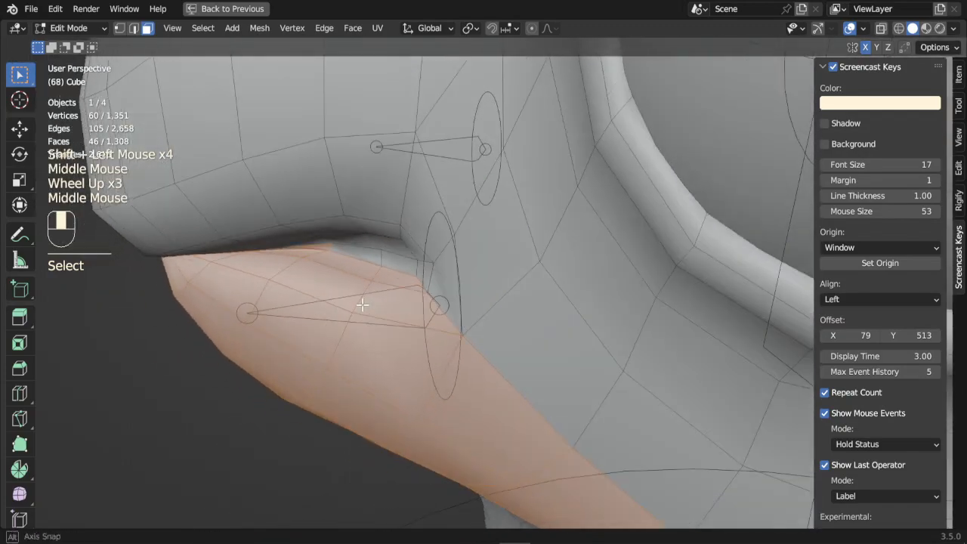
pyautogui.keyDown('alt'); pyautogui.keyDown('shift'); pyautogui.click(332, 247); pyautogui.keyUp('shift'); pyautogui.keyUp('alt')
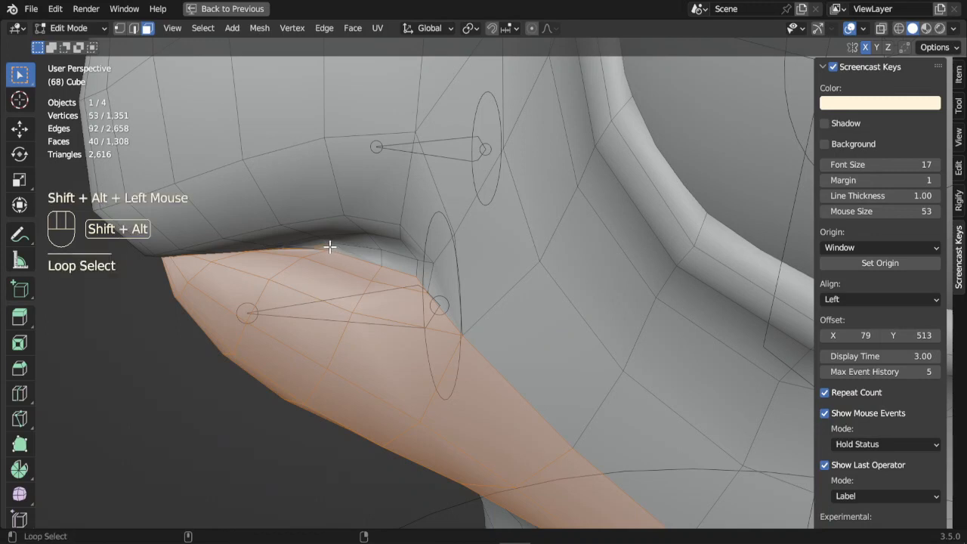
pyautogui.keyDown('alt'); pyautogui.keyDown('shift'); pyautogui.click(379, 259); pyautogui.keyUp('shift'); pyautogui.keyUp('alt')
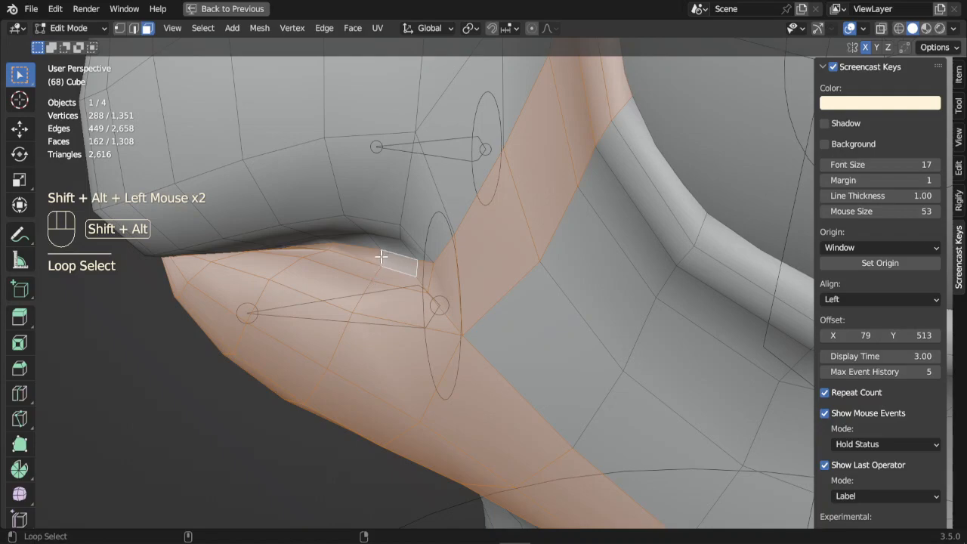
pyautogui.keyDown('alt'); pyautogui.keyDown('shift'); pyautogui.click(381, 257); pyautogui.keyUp('shift'); pyautogui.keyUp('alt')
pyautogui.scroll(-3, 383, 259)
pyautogui.moveTo(384, 259); pyautogui.dragTo(433, 309, button='middle')
pyautogui.moveTo(456, 368); pyautogui.dragTo(466, 337, button='middle')
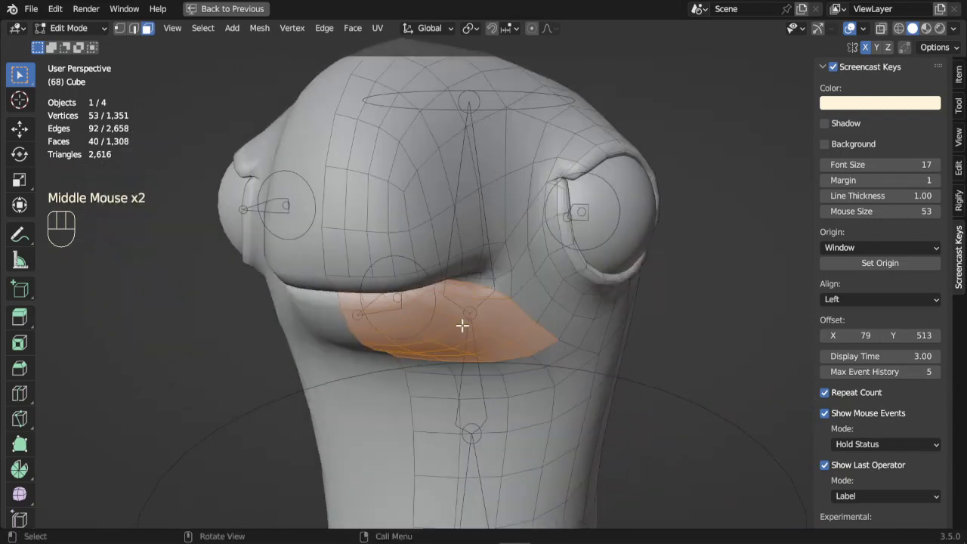
pyautogui.moveTo(457, 354); pyautogui.dragTo(429, 359, button='middle')
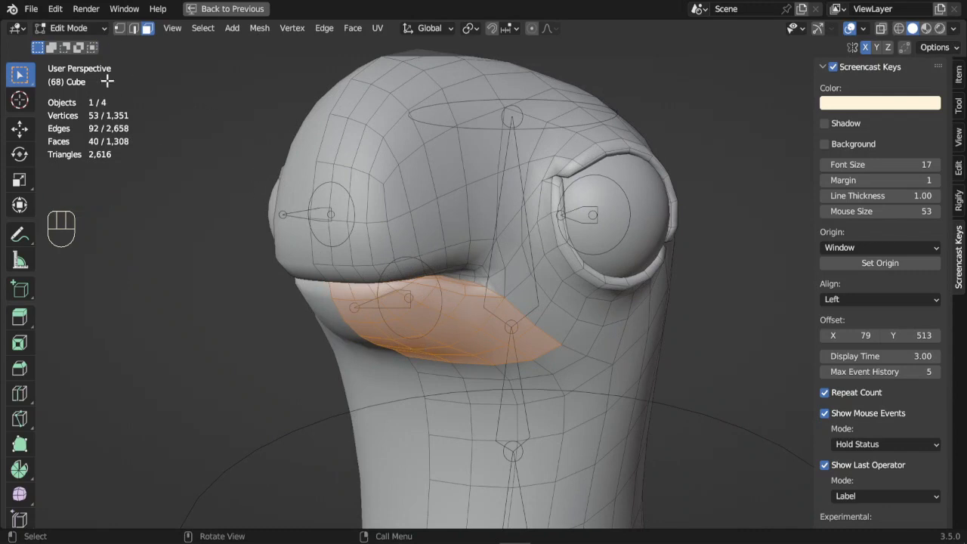
# - Return to Object Mode, select the rig together with the body mesh, and enter Weight Paint mode
pyautogui.click(97, 29)
pyautogui.click(91, 44)
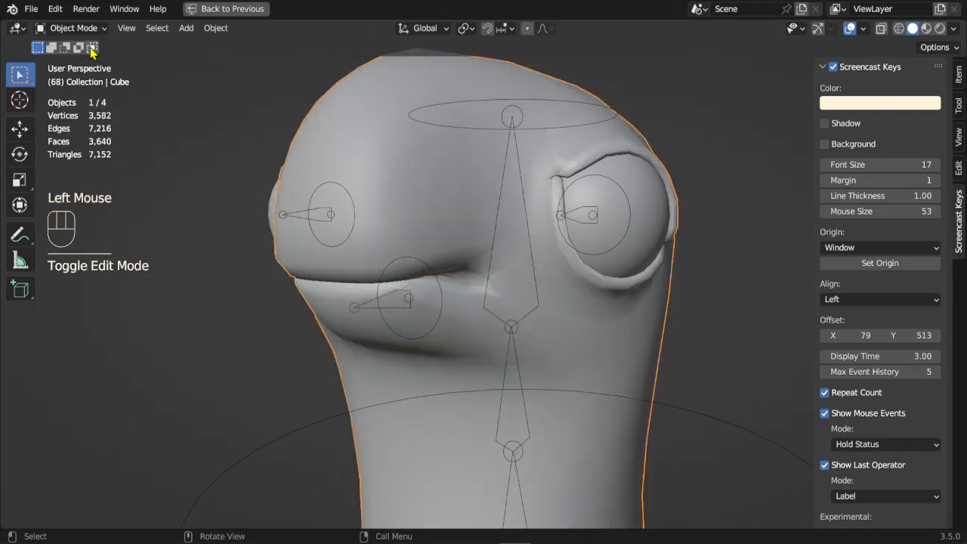
pyautogui.click(307, 223)
pyautogui.scroll(-2, 428, 274)
pyautogui.moveTo(428, 273); pyautogui.dragTo(414, 289, button='middle')
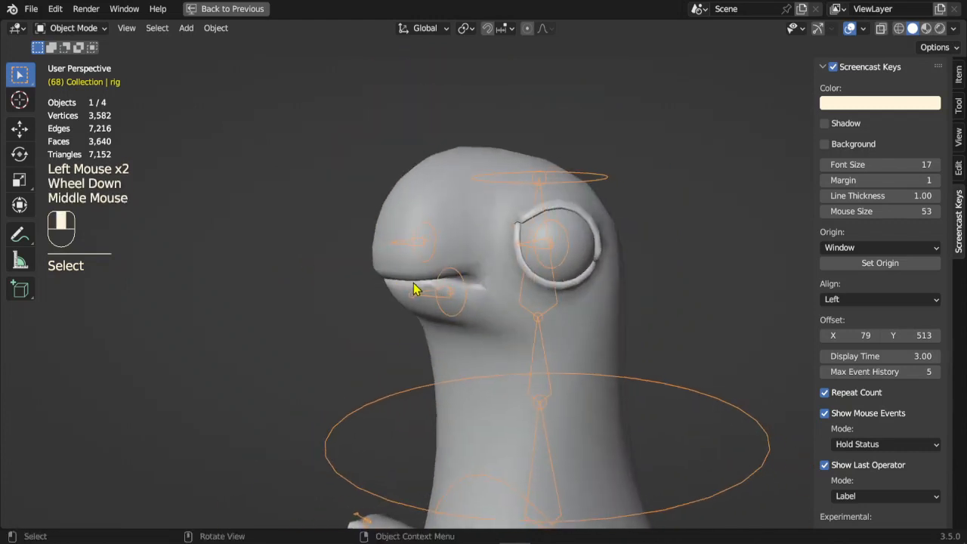
pyautogui.keyDown('shift'); pyautogui.click(438, 164); pyautogui.keyUp('shift')
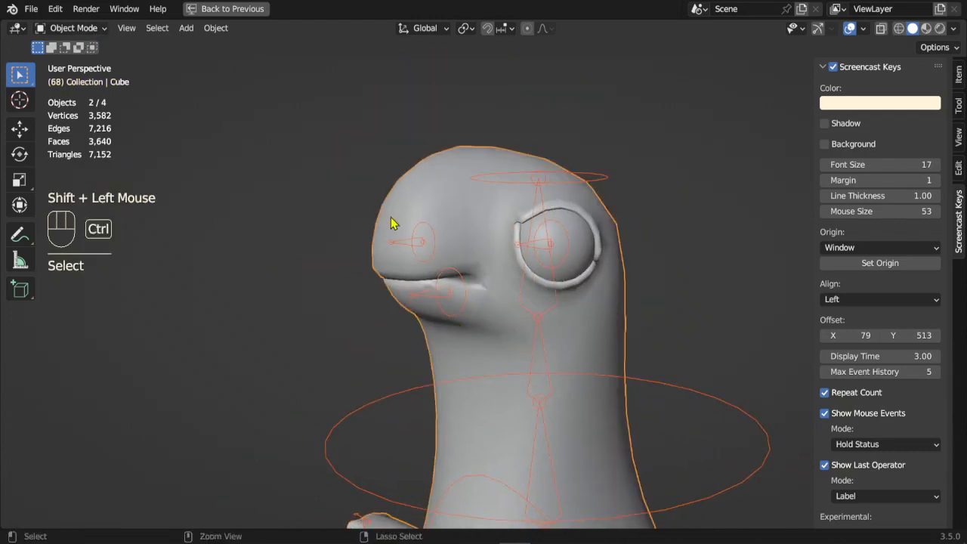
pyautogui.hotkey('ctrl', 'Tab')
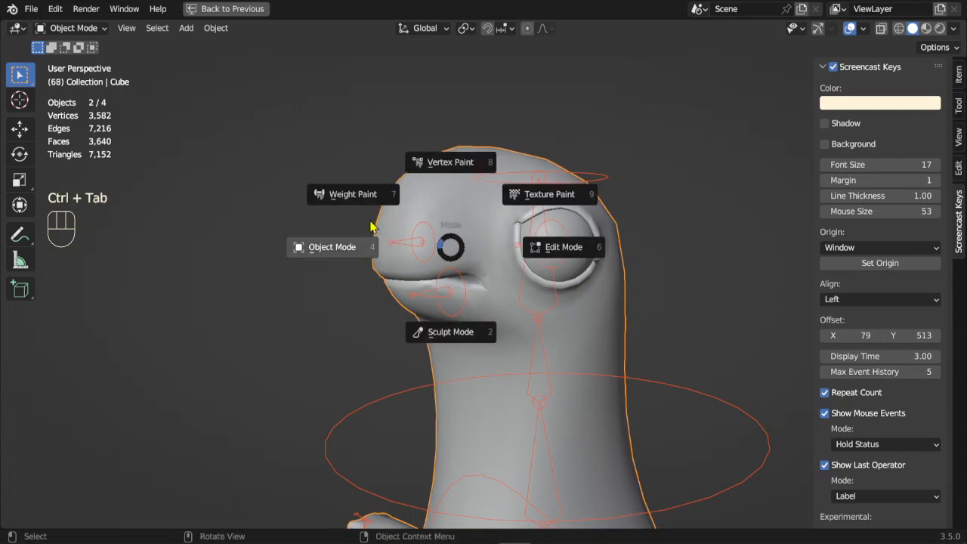
pyautogui.click(358, 195)
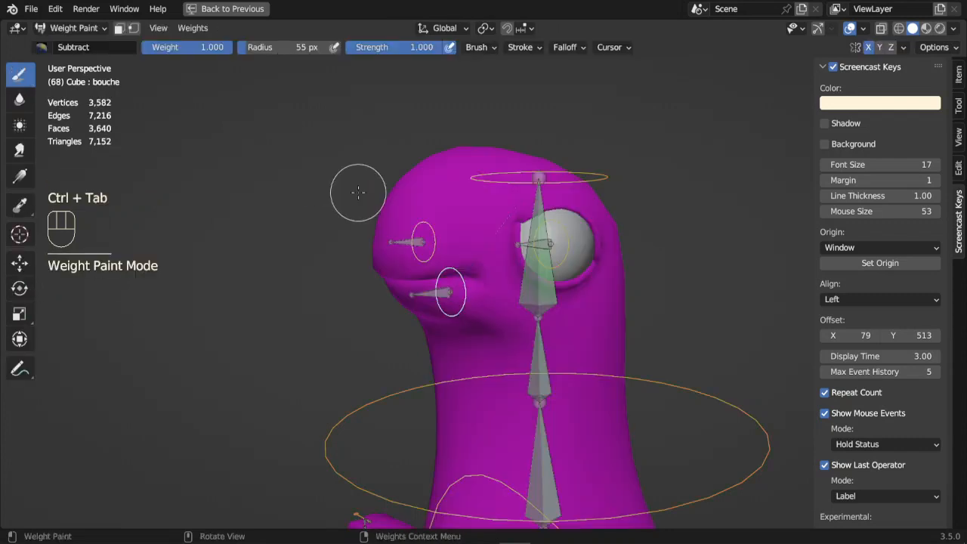
# - Select the DEF-bouche bone at the lower jaw and inspect its weights across the head
pyautogui.scroll(1, 400, 305)
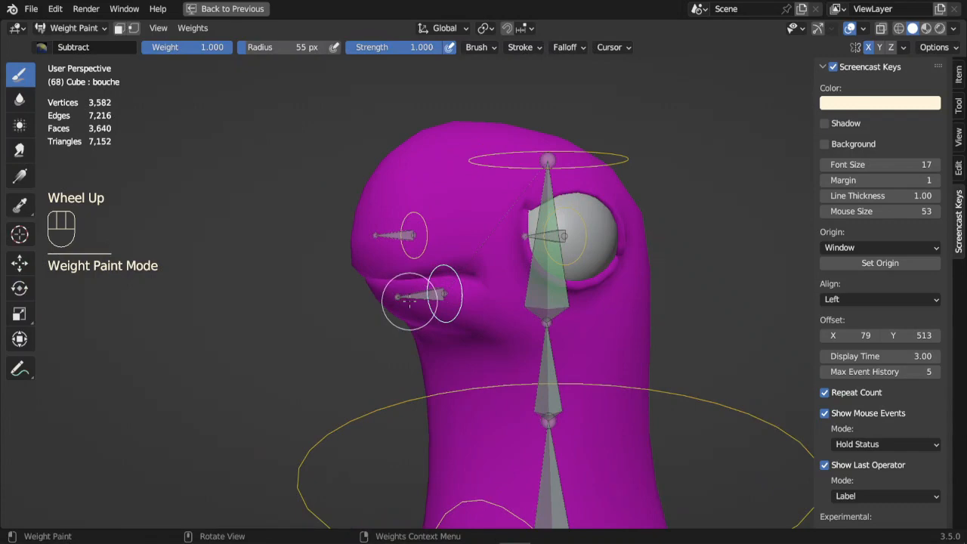
pyautogui.keyDown('ctrl'); pyautogui.click(418, 297); pyautogui.keyUp('ctrl')
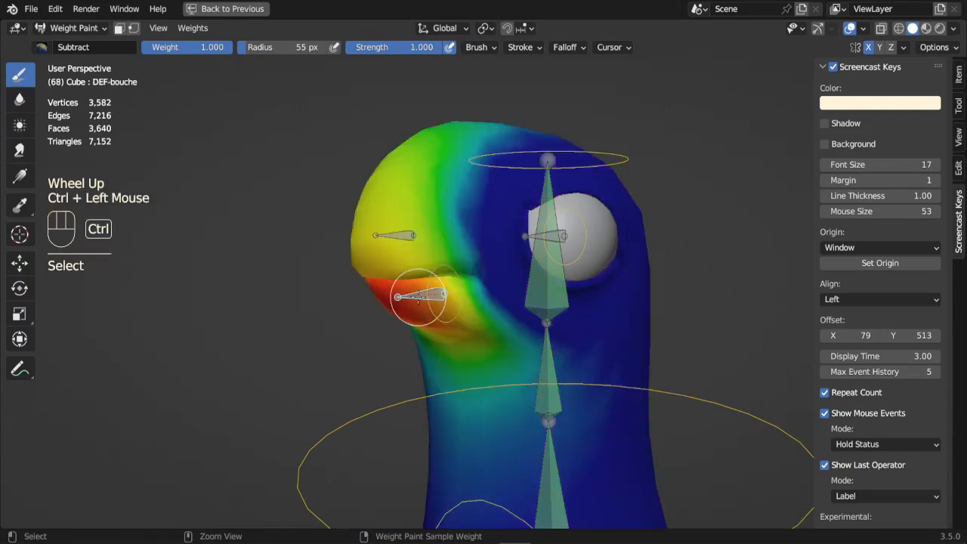
pyautogui.moveTo(417, 296); pyautogui.dragTo(450, 343, button='middle')
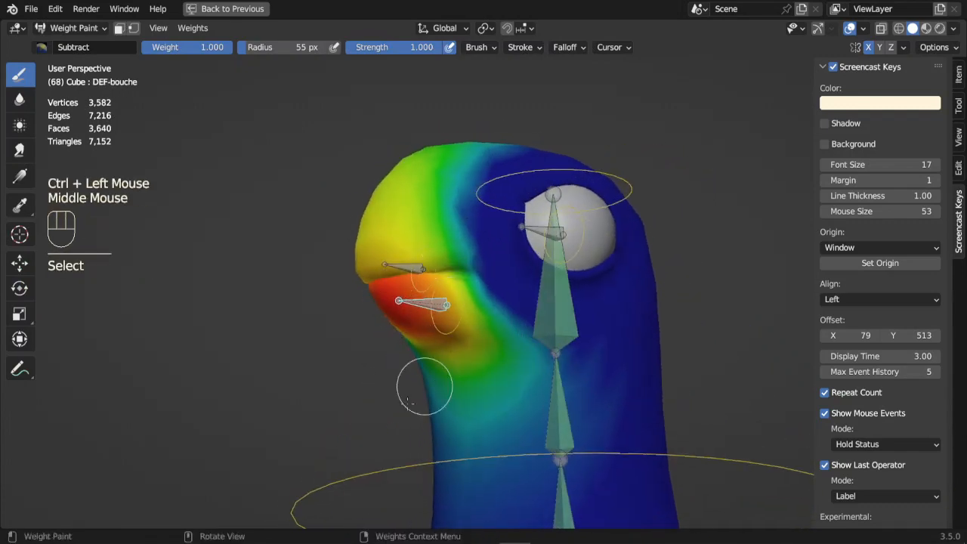
pyautogui.moveTo(408, 402)
pyautogui.mouseDown(button='middle')
pyautogui.moveTo(453, 400)
pyautogui.moveTo(469, 411)
pyautogui.moveTo(412, 406)
pyautogui.mouseUp(button='middle')
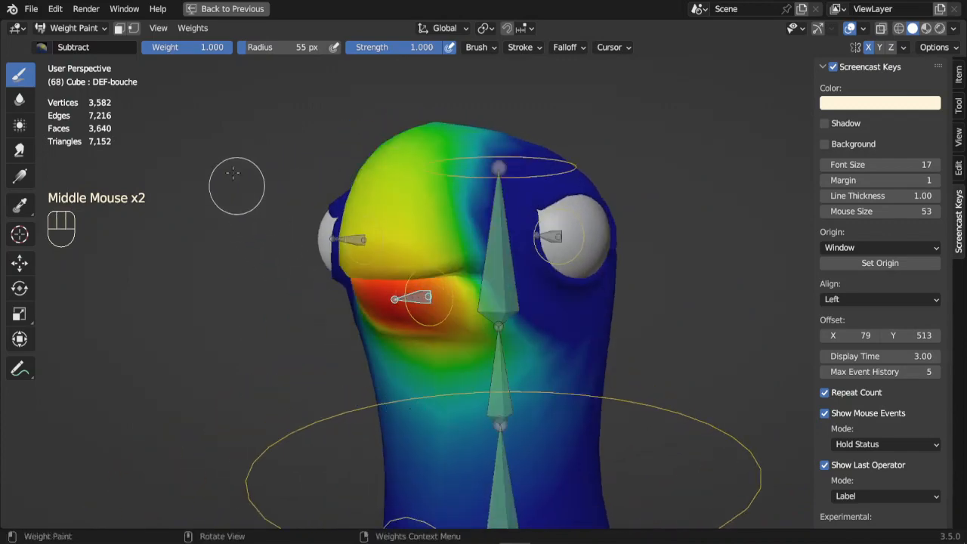
# - Enable the face paint mask and invert its selection to protect the lower jaw faces
pyautogui.click(119, 28)
pyautogui.moveTo(294, 291); pyautogui.dragTo(259, 290, button='middle')
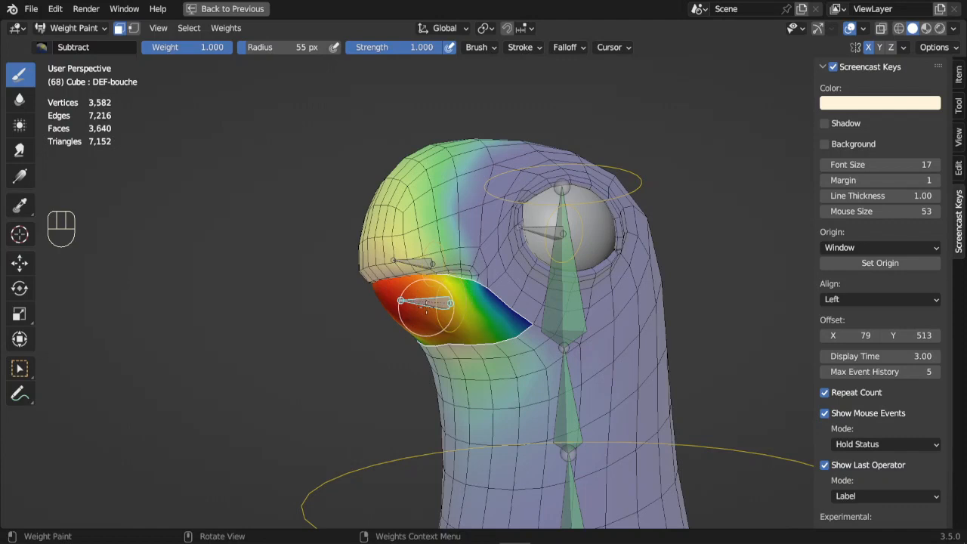
pyautogui.hotkey('ctrl', 'i')
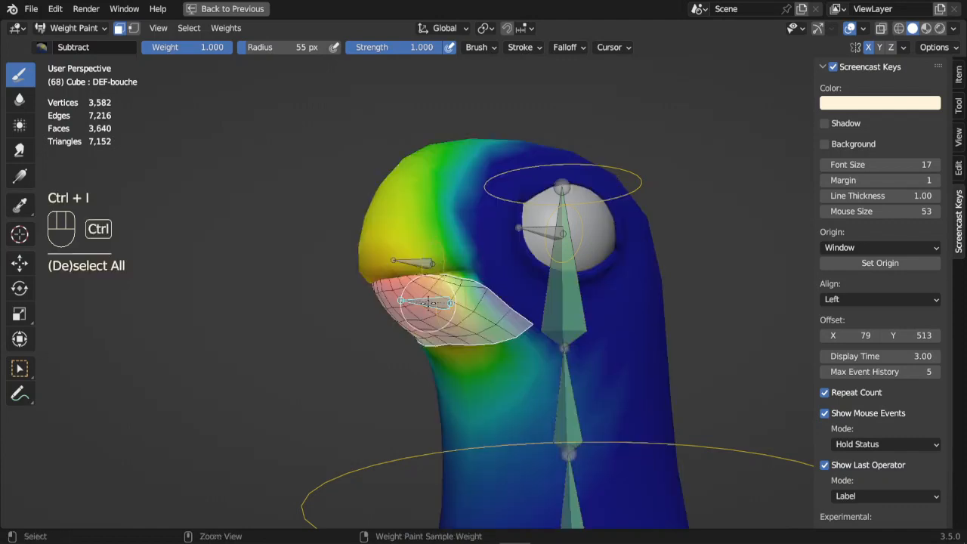
pyautogui.scroll(-1, 438, 325)
pyautogui.scroll(1, 487, 341)
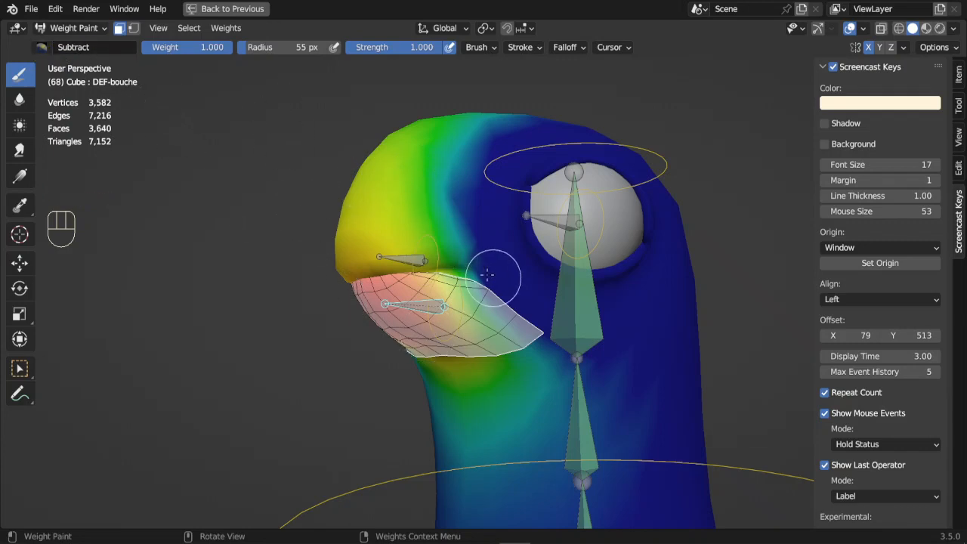
# - Subtract the DEF-bouche weights from the upper lip and snout, enlarging the brush radius to 212 px
pyautogui.moveTo(488, 275); pyautogui.dragTo(329, 273)
pyautogui.moveTo(399, 257); pyautogui.dragTo(379, 254)
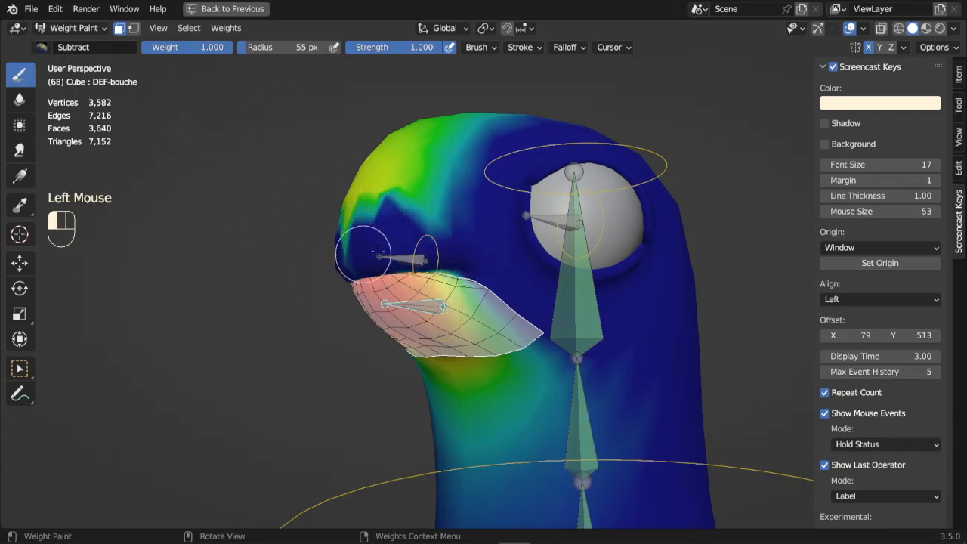
pyautogui.press('f')
pyautogui.click(484, 251)
pyautogui.moveTo(447, 244)
pyautogui.mouseDown()
pyautogui.moveTo(423, 186)
pyautogui.moveTo(487, 167)
pyautogui.mouseUp()
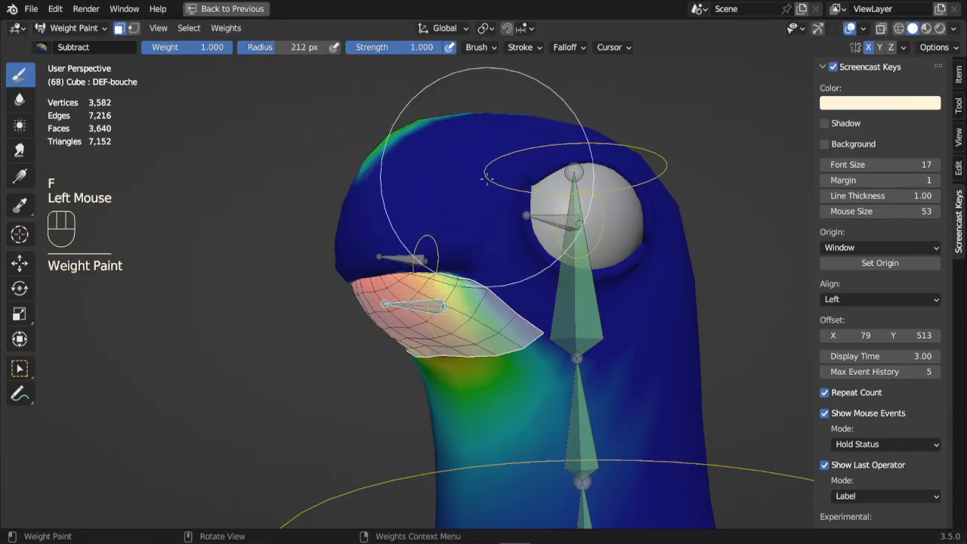
# - Subtract the remaining DEF-bouche weights from the top of the snout and inspect the throat area
pyautogui.scroll(-1, 486, 178)
pyautogui.moveTo(459, 226)
pyautogui.mouseDown(button='middle')
pyautogui.moveTo(495, 255)
pyautogui.moveTo(483, 240)
pyautogui.mouseUp(button='middle')
pyautogui.moveTo(410, 204)
pyautogui.mouseDown()
pyautogui.moveTo(479, 119)
pyautogui.moveTo(515, 137)
pyautogui.mouseUp()
pyautogui.moveTo(490, 333); pyautogui.dragTo(463, 291, button='middle')
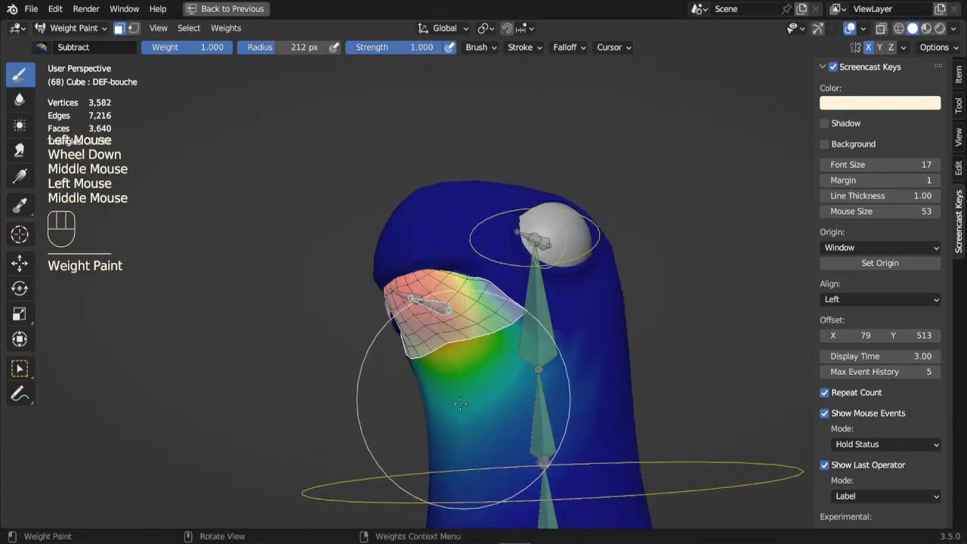
pyautogui.scroll(1, 468, 412)
pyautogui.moveTo(469, 405); pyautogui.dragTo(487, 429, button='middle')
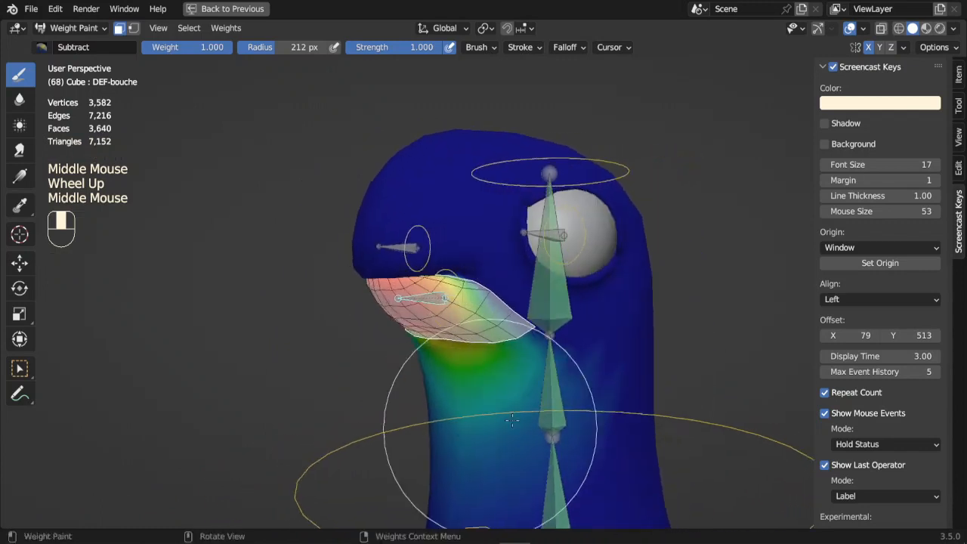
# - Lower the bouche control along Z with the face mask turned off and show the DEF-bouche weights on the opened mouth
pyautogui.click(120, 29)
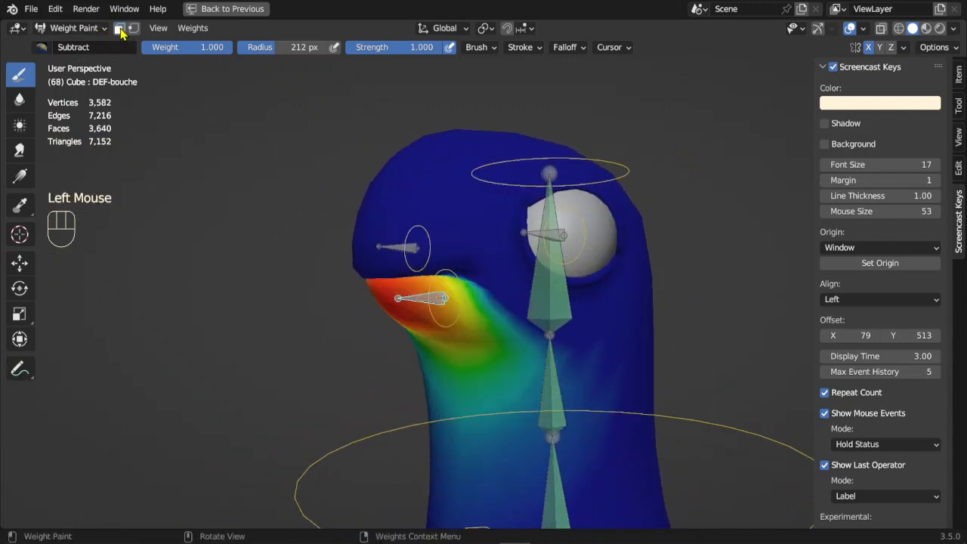
pyautogui.press('ctrl')
pyautogui.keyDown('ctrl'); pyautogui.click(447, 315); pyautogui.keyUp('ctrl')
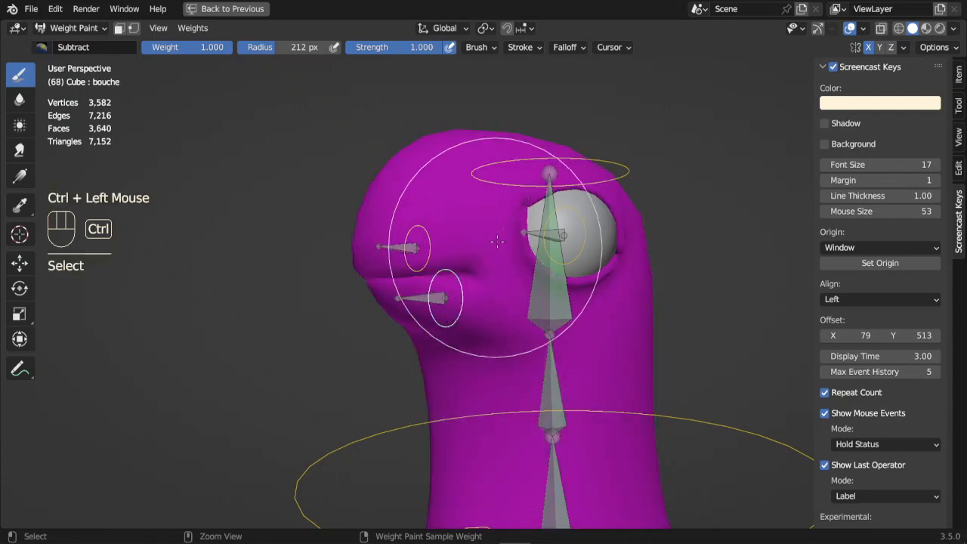
pyautogui.press('g')
pyautogui.press('z')
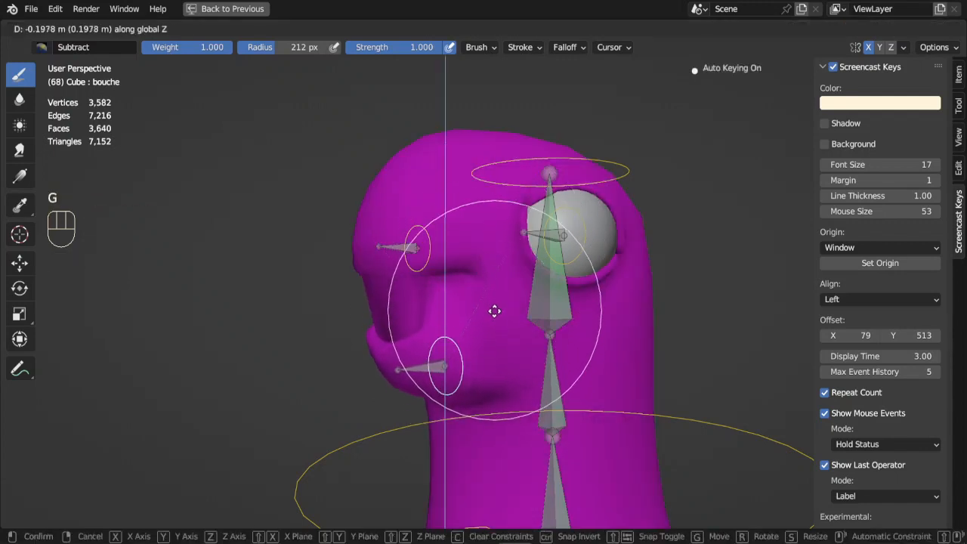
pyautogui.click(497, 337)
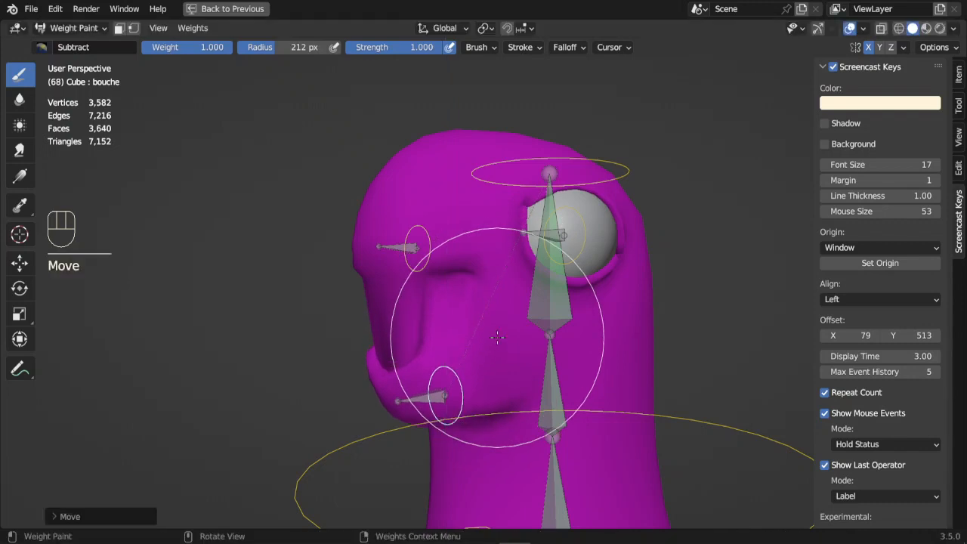
pyautogui.keyDown('ctrl'); pyautogui.click(414, 400); pyautogui.keyUp('ctrl')
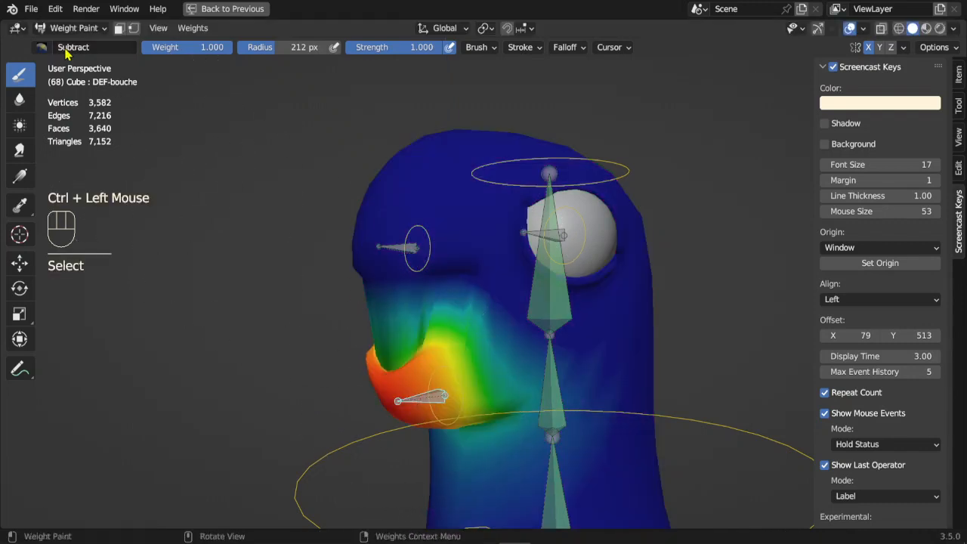
# - Turn the face paint mask back on and subtract the DEF-bouche weights from the unprotected upper lip and mouth interior
pyautogui.click(120, 28)
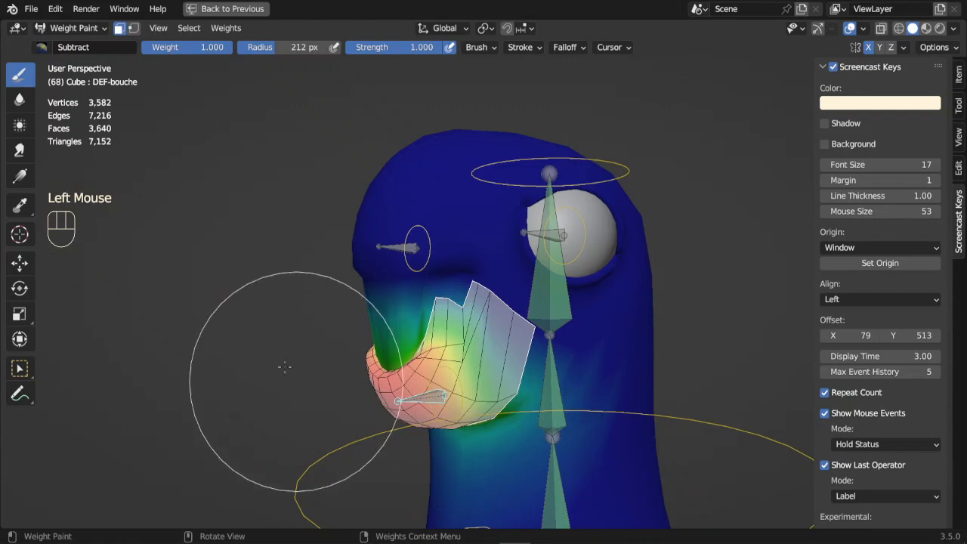
pyautogui.moveTo(200, 302)
pyautogui.mouseDown(button='middle')
pyautogui.moveTo(240, 309)
pyautogui.moveTo(287, 359)
pyautogui.moveTo(301, 307)
pyautogui.mouseUp(button='middle')
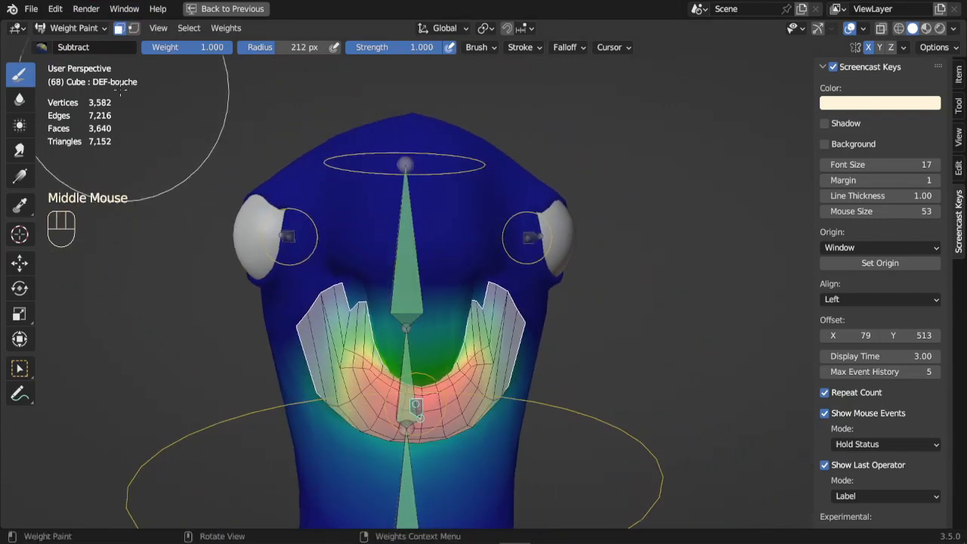
pyautogui.moveTo(398, 336)
pyautogui.mouseDown()
pyautogui.moveTo(416, 336)
pyautogui.moveTo(348, 339)
pyautogui.mouseUp()
pyautogui.moveTo(349, 340)
pyautogui.mouseDown(button='middle')
pyautogui.moveTo(299, 349)
pyautogui.moveTo(374, 316)
pyautogui.mouseUp(button='middle')
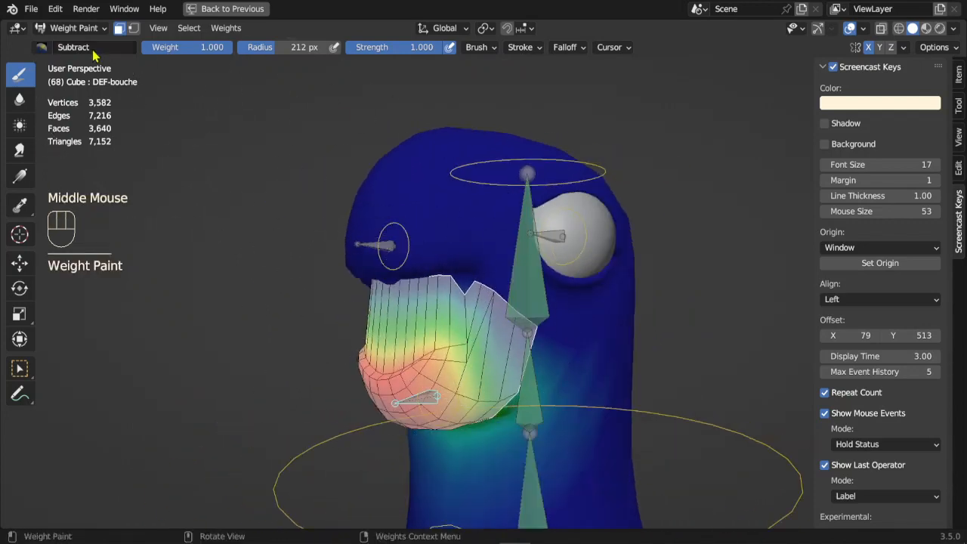
# - Leave weight painting, put the rig in Pose Mode and clear the bouche control's rotation and location
pyautogui.click(79, 29)
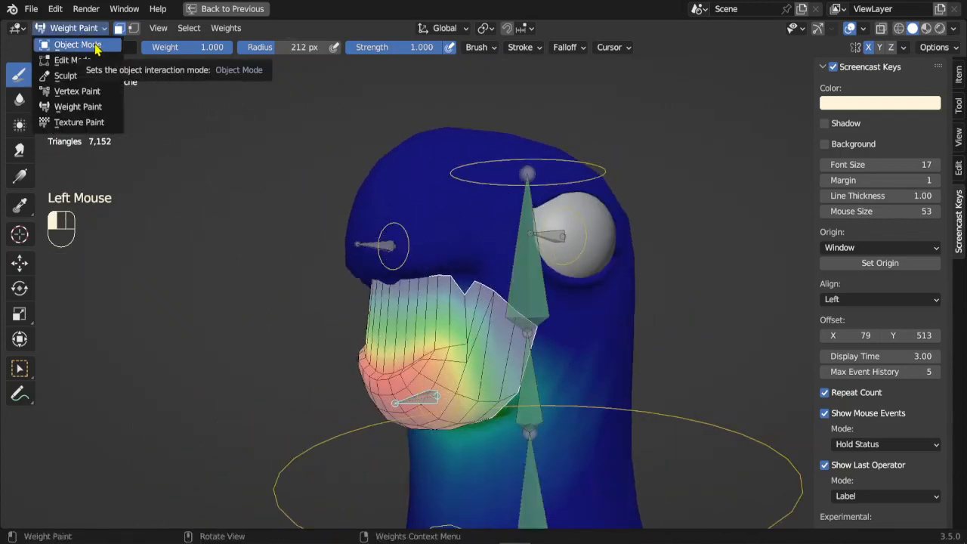
pyautogui.click(96, 49)
pyautogui.moveTo(476, 294); pyautogui.dragTo(358, 369, button='middle')
pyautogui.click(469, 417)
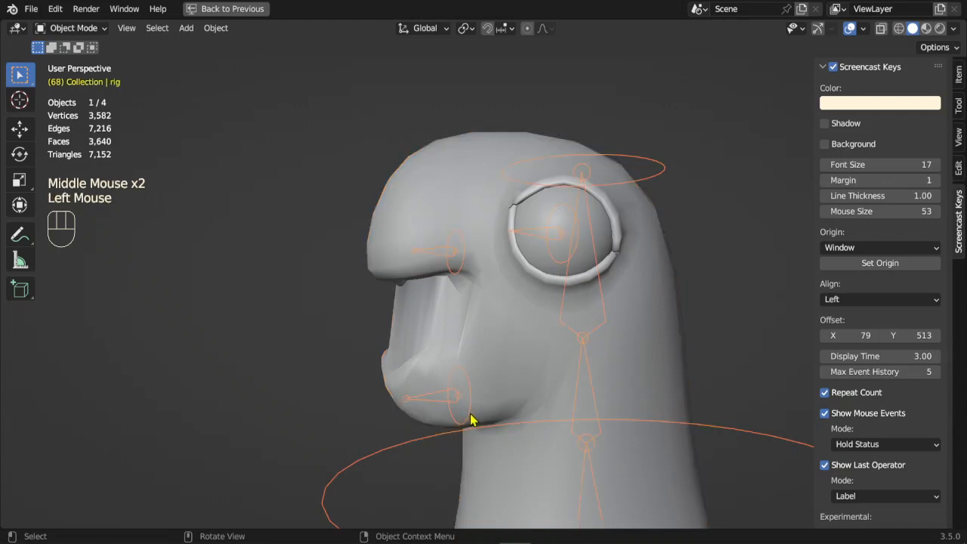
pyautogui.hotkey('ctrl', 'Tab')
pyautogui.click(466, 419)
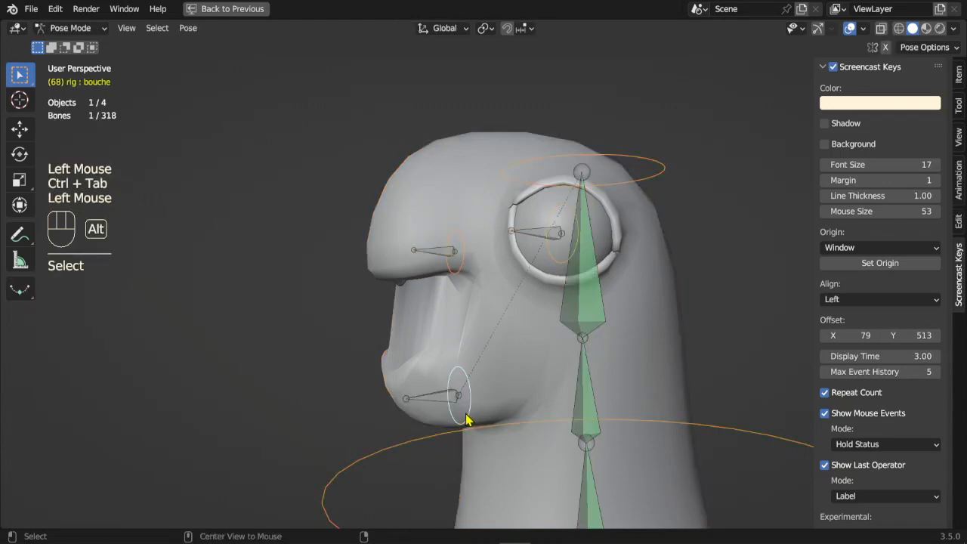
pyautogui.hotkey('alt', 'r')
pyautogui.hotkey('alt', 'g')
pyautogui.moveTo(484, 339); pyautogui.dragTo(504, 363, button='middle')
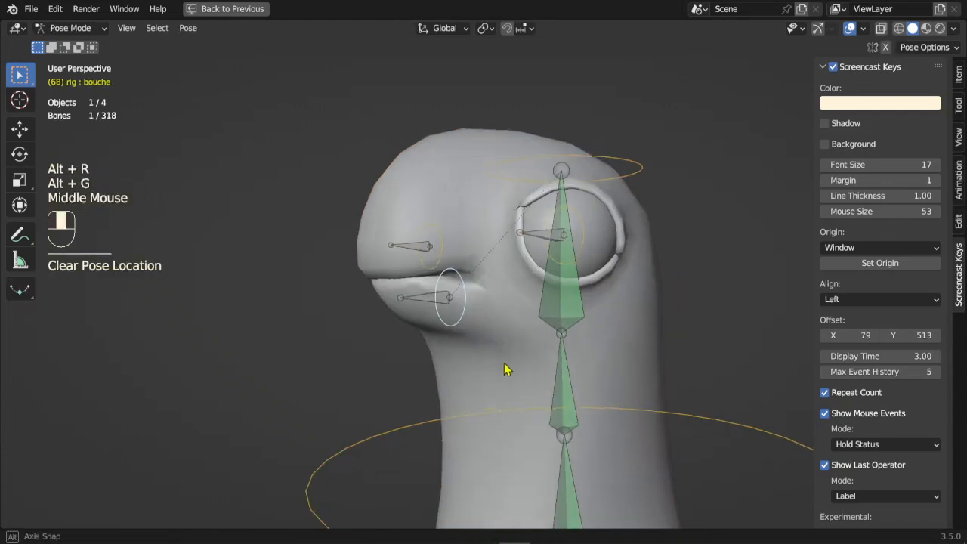
# - Test the lower jaw deformation by freely rotating and moving the bouche control
pyautogui.press('r')
pyautogui.press('r')
pyautogui.press('Escape')
pyautogui.moveTo(399, 327); pyautogui.dragTo(443, 368, button='middle')
pyautogui.press('r')
pyautogui.press('r')
pyautogui.press('Escape')
pyautogui.press('g')
# - Try curling the fingers of the left hand by scaling down the f_pinky.01_master.L control
pyautogui.scroll(-3, 443, 368)
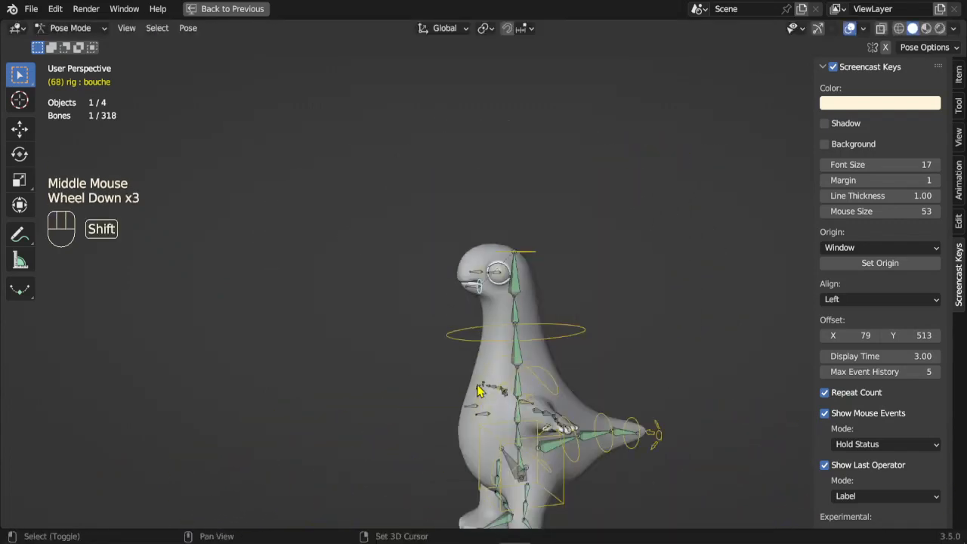
pyautogui.scroll(1, 309, 360)
pyautogui.keyDown('shift'); pyautogui.moveTo(479, 395); pyautogui.dragTo(448, 386, button='middle'); pyautogui.keyUp('shift')
pyautogui.scroll(2, 576, 380)
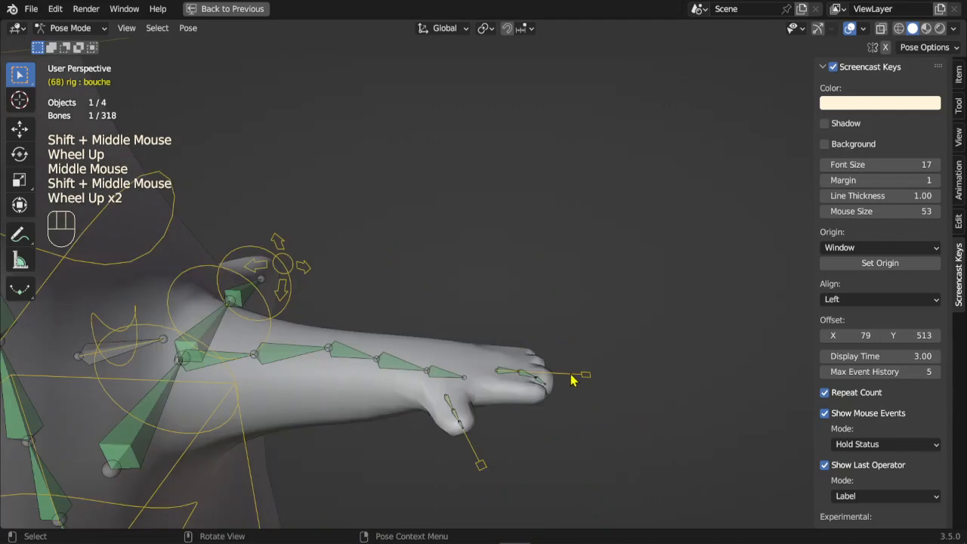
pyautogui.click(582, 376)
pyautogui.press('s')
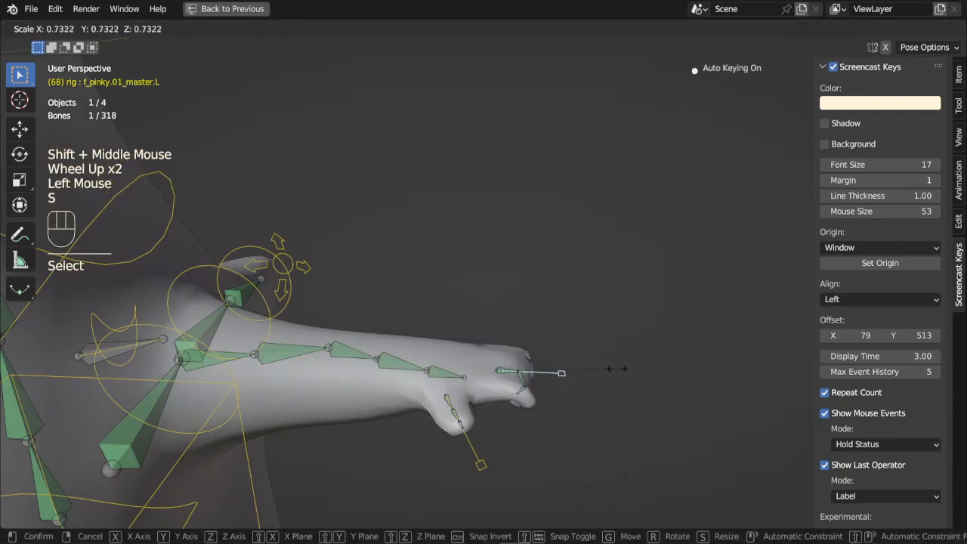
pyautogui.click(631, 384)
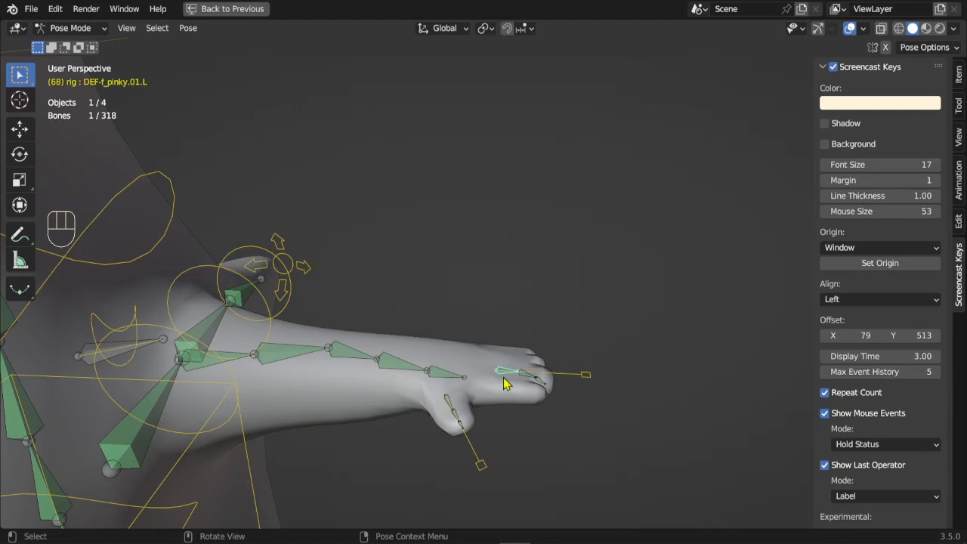
# - Frame the DEF-f_pinky.01.L bone, then select the rig together with the Cube mesh in Object Mode and enter Weight Paint mode
pyautogui.press('KP_Decimal')
pyautogui.scroll(-4, 520, 377)
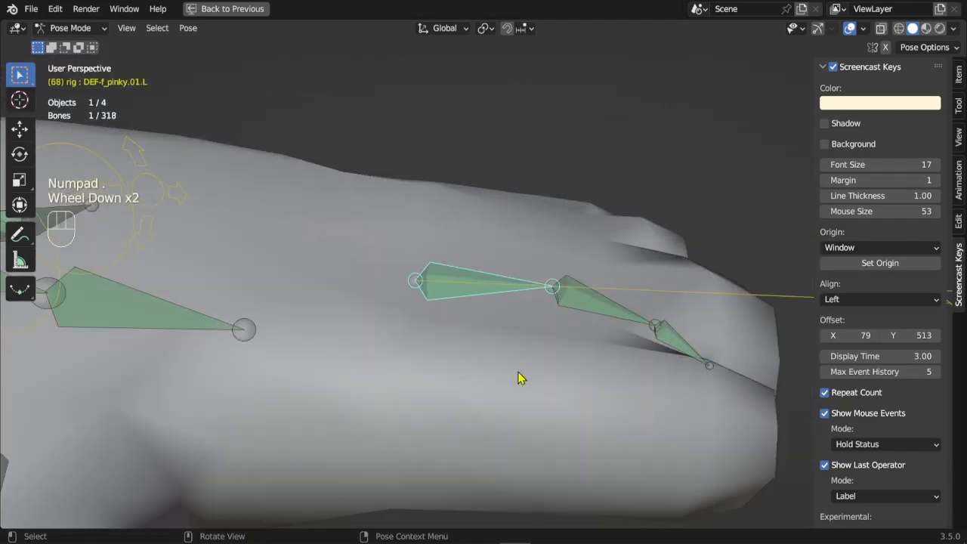
pyautogui.moveTo(521, 377); pyautogui.dragTo(509, 406, button='middle')
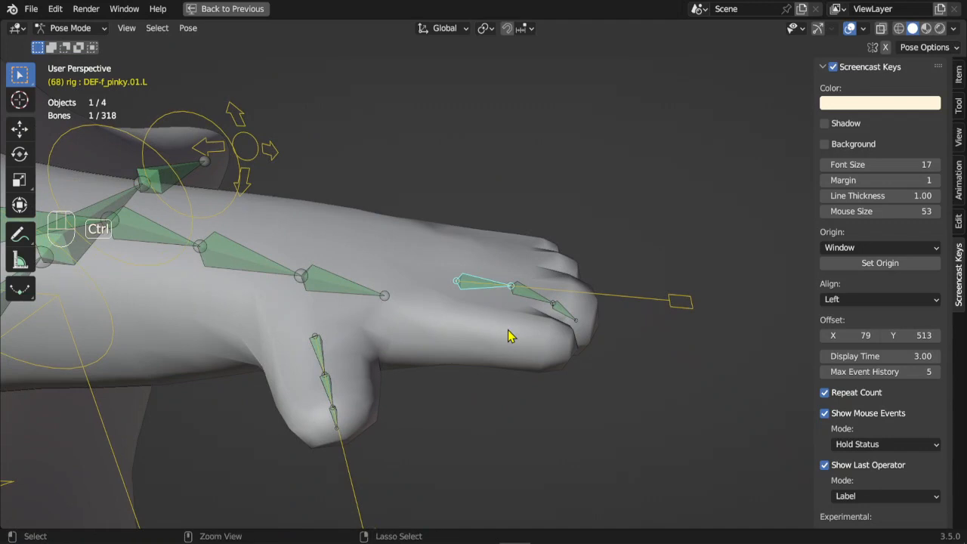
pyautogui.hotkey('ctrl', 'Tab')
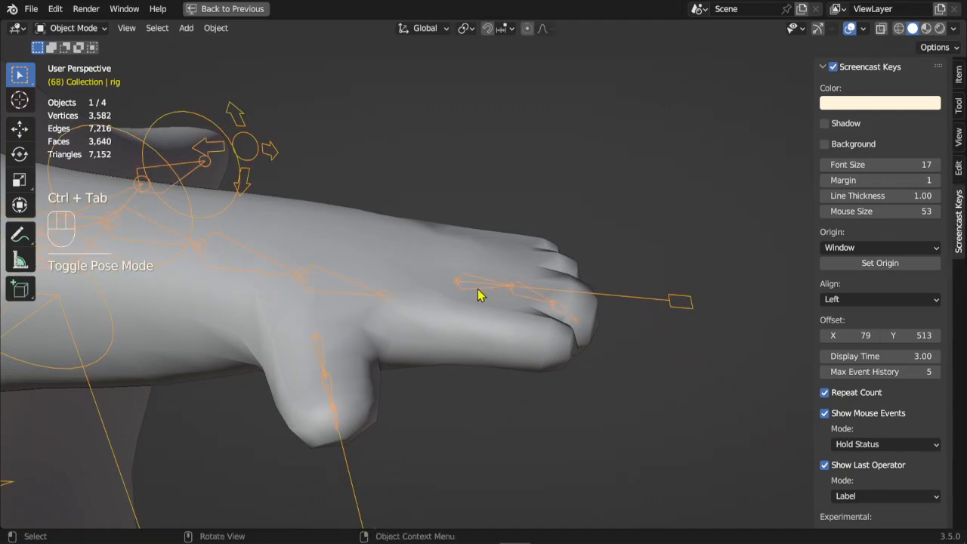
pyautogui.keyDown('shift'); pyautogui.click(491, 247); pyautogui.keyUp('shift')
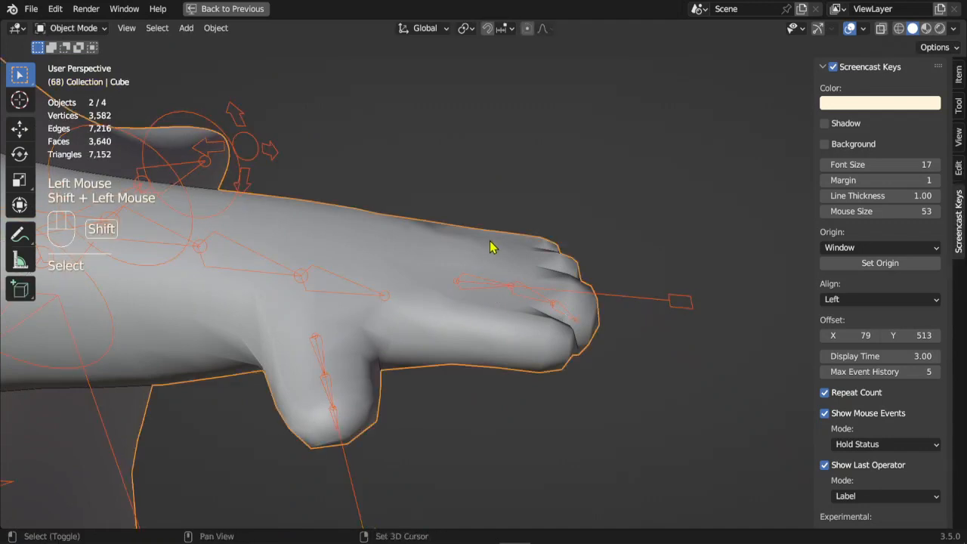
pyautogui.click(78, 29)
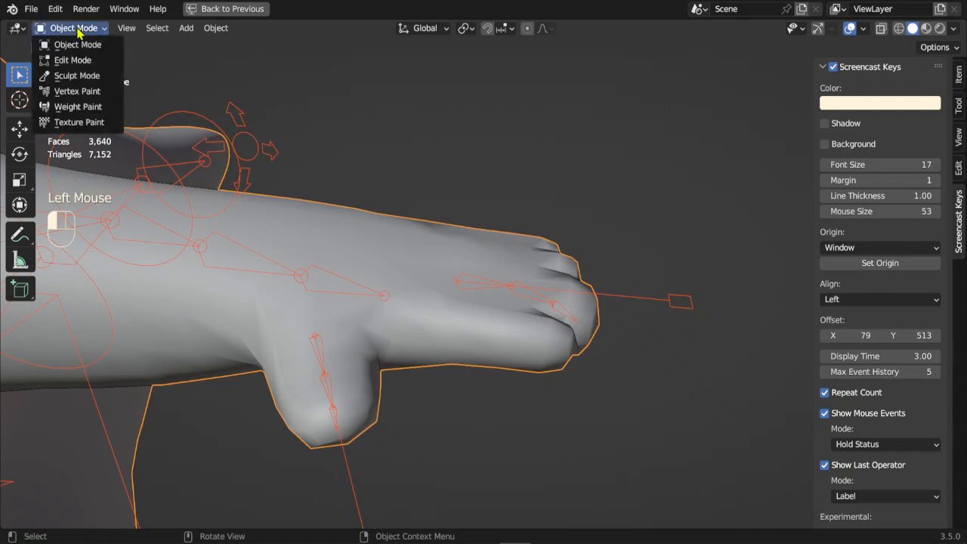
pyautogui.click(90, 110)
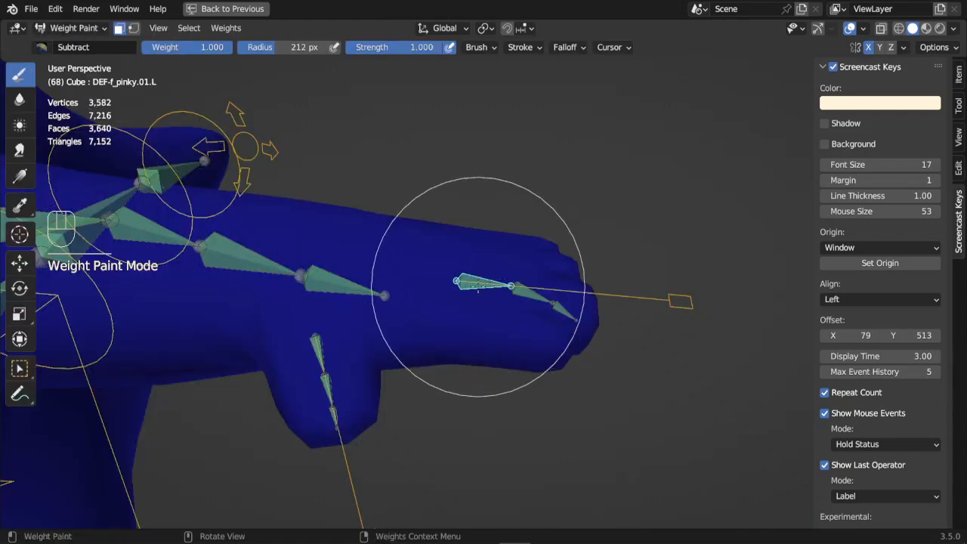
# - Turn off the face paint mask and display the DEF-f_pinky.01.L weights on the hand
pyautogui.keyDown('ctrl'); pyautogui.click(473, 282); pyautogui.keyUp('ctrl')
pyautogui.keyDown('ctrl'); pyautogui.click(470, 279); pyautogui.keyUp('ctrl')
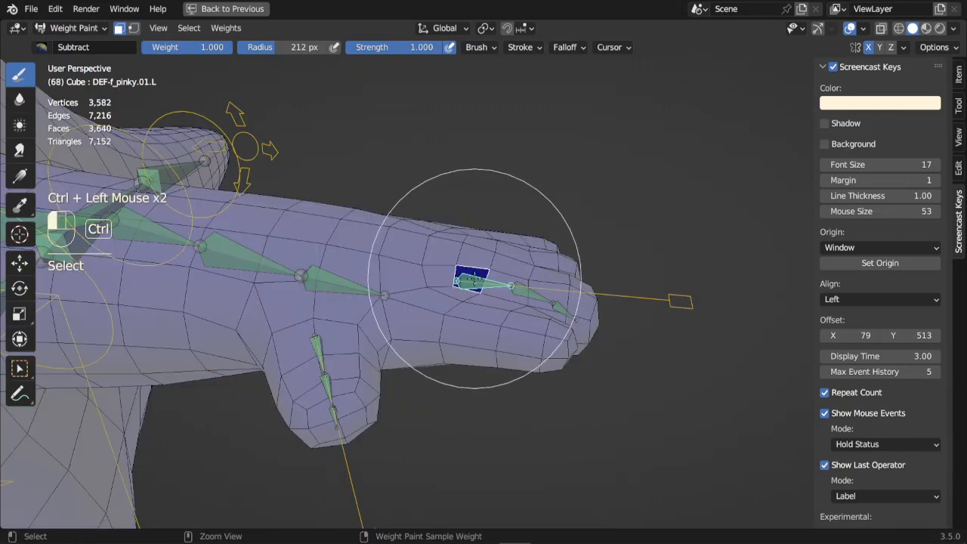
pyautogui.click(118, 28)
pyautogui.keyDown('ctrl'); pyautogui.click(470, 277); pyautogui.keyUp('ctrl')
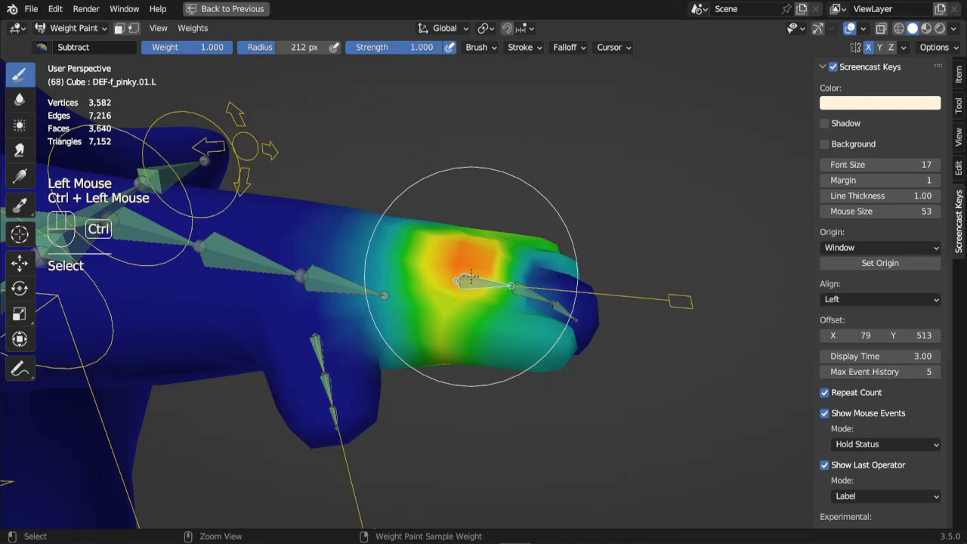
# - Subtract the DEF-f_pinky.01.L weights from the fingertips of the left hand
pyautogui.moveTo(470, 278)
pyautogui.mouseDown(button='middle')
pyautogui.moveTo(561, 261)
pyautogui.moveTo(453, 302)
pyautogui.moveTo(328, 320)
pyautogui.moveTo(386, 335)
pyautogui.mouseUp(button='middle')
pyautogui.click(559, 281)
pyautogui.click(572, 265)
pyautogui.click(391, 363)
pyautogui.click(401, 371)
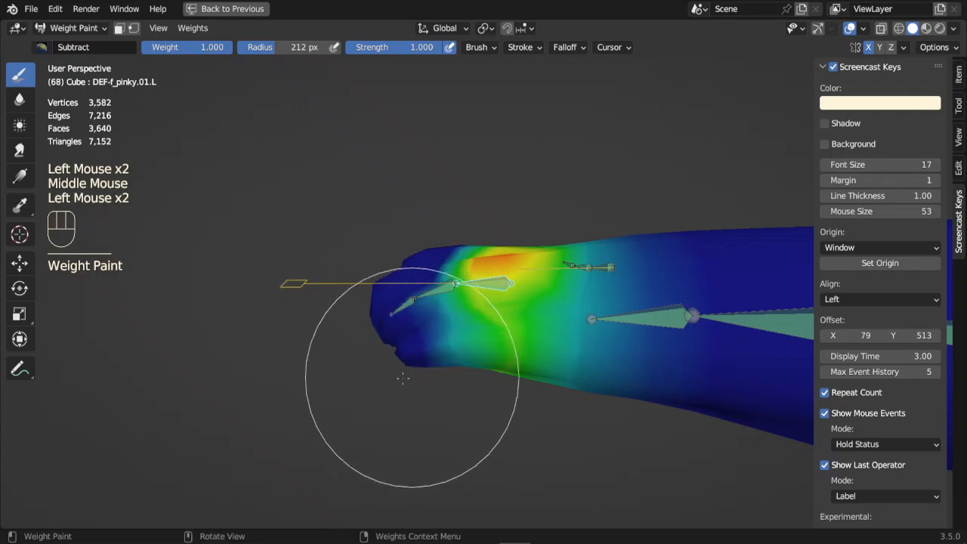
# - Select the DEF-f_pinky.02.L bone and subtract its weights from the tip of the middle finger
pyautogui.moveTo(401, 371)
pyautogui.mouseDown(button='middle')
pyautogui.moveTo(362, 404)
pyautogui.moveTo(401, 428)
pyautogui.moveTo(451, 309)
pyautogui.moveTo(423, 295)
pyautogui.moveTo(516, 282)
pyautogui.moveTo(564, 292)
pyautogui.moveTo(592, 316)
pyautogui.mouseUp(button='middle')
pyautogui.keyDown('ctrl'); pyautogui.click(451, 308); pyautogui.keyUp('ctrl')
pyautogui.keyDown('ctrl'); pyautogui.click(451, 308); pyautogui.keyUp('ctrl')
pyautogui.moveTo(591, 315); pyautogui.dragTo(586, 311)
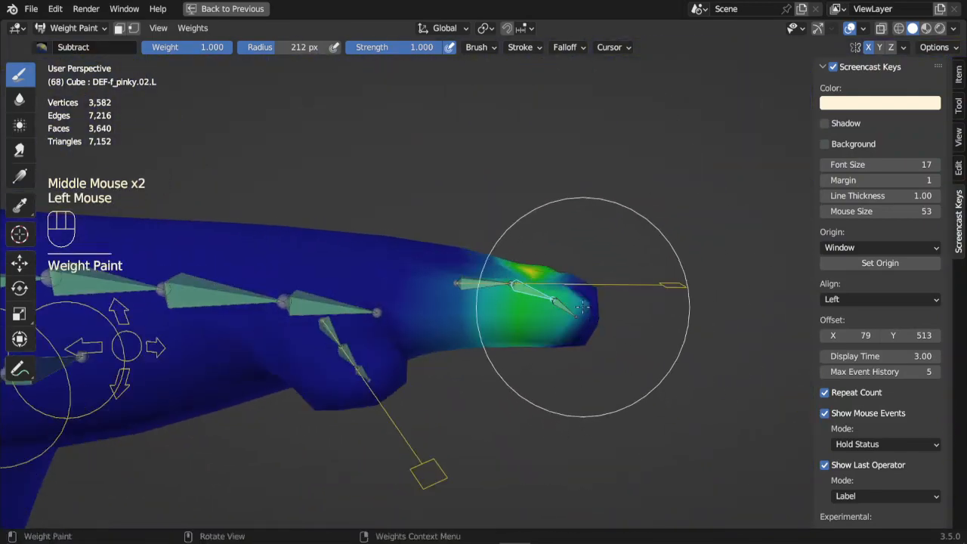
pyautogui.moveTo(641, 273); pyautogui.dragTo(359, 353, button='middle')
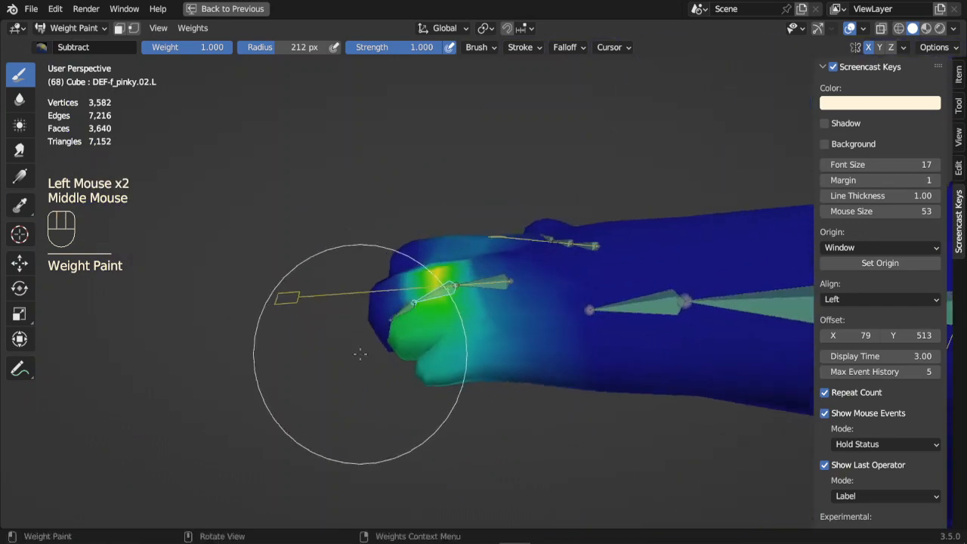
# - Select the DEF-f_pinky.03.L bone and paint its weights onto the fingertips with the Add brush
pyautogui.moveTo(396, 389); pyautogui.dragTo(443, 410, button='middle')
pyautogui.moveTo(497, 377); pyautogui.dragTo(545, 249, button='middle')
pyautogui.press('KP_1')
pyautogui.moveTo(511, 348); pyautogui.dragTo(491, 161, button='middle')
pyautogui.scroll(2, 581, 287)
pyautogui.keyDown('ctrl'); pyautogui.click(582, 294); pyautogui.keyUp('ctrl')
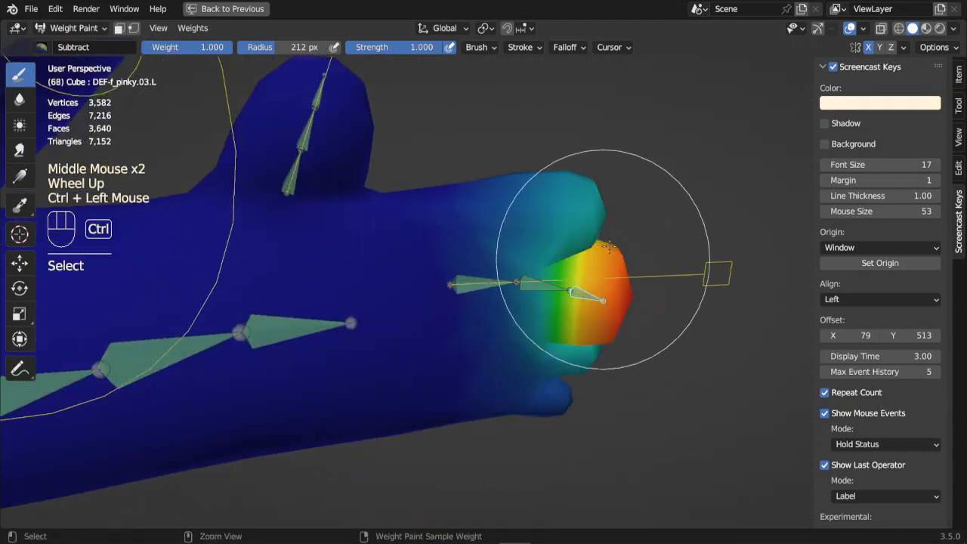
pyautogui.click(41, 46)
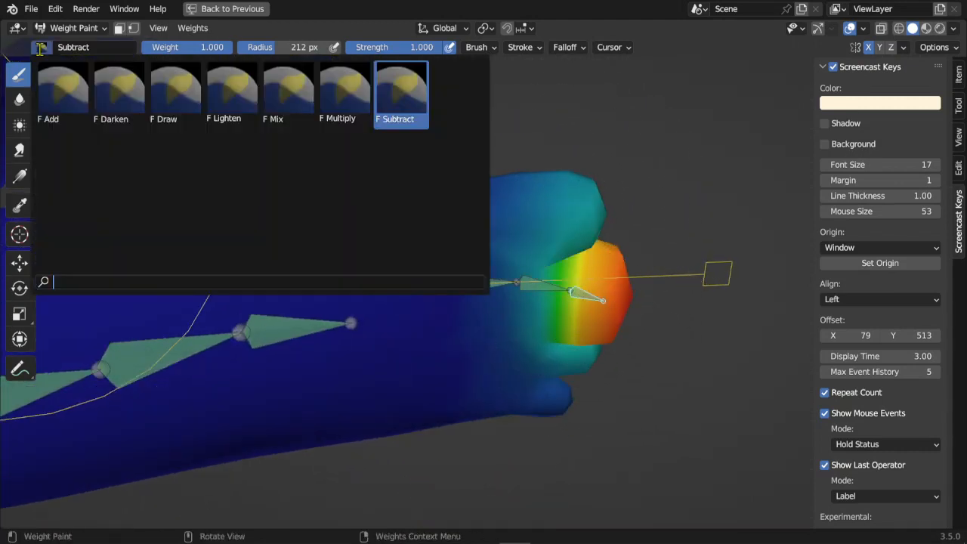
pyautogui.click(67, 91)
pyautogui.moveTo(597, 184)
pyautogui.mouseDown(button='middle')
pyautogui.moveTo(358, 363)
pyautogui.moveTo(259, 227)
pyautogui.mouseUp(button='middle')
pyautogui.click(365, 365)
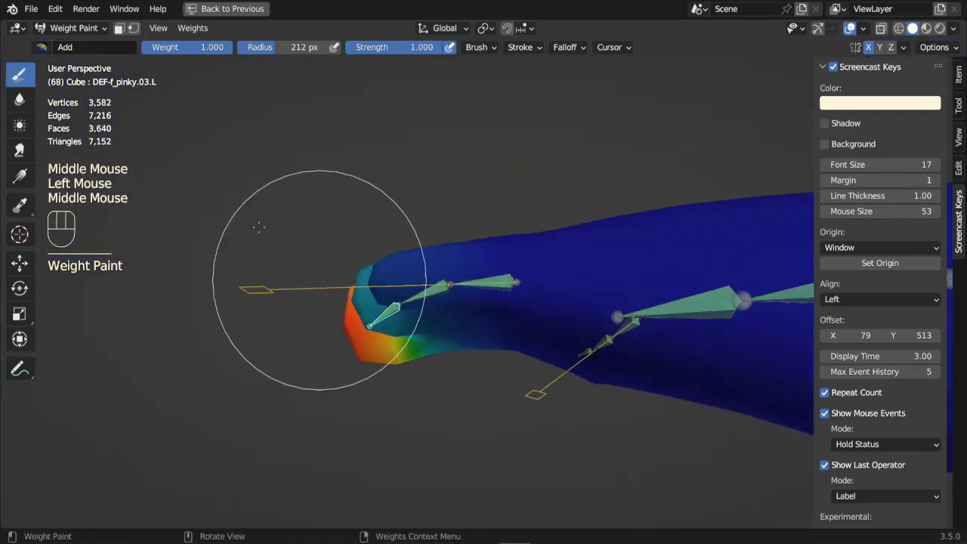
# - Try the Darken brush on the DEF-f_pinky.03.L weights over the fingertips
pyautogui.click(41, 47)
pyautogui.click(125, 92)
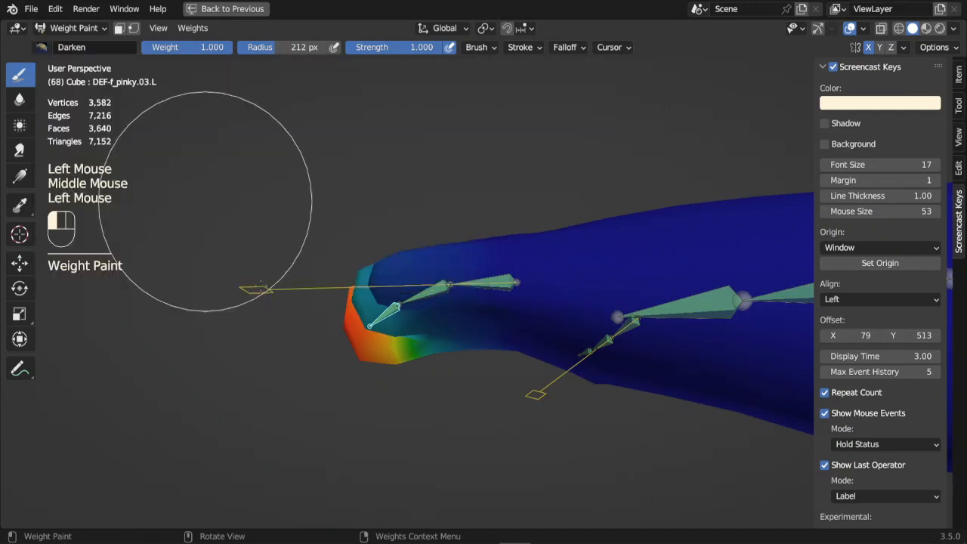
pyautogui.moveTo(108, 144)
pyautogui.mouseDown(button='middle')
pyautogui.moveTo(342, 277)
pyautogui.moveTo(410, 249)
pyautogui.mouseUp(button='middle')
pyautogui.click(344, 279)
pyautogui.click(344, 281)
pyautogui.click(347, 284)
pyautogui.click(349, 288)
pyautogui.click(400, 220)
pyautogui.click(404, 219)
pyautogui.click(408, 216)
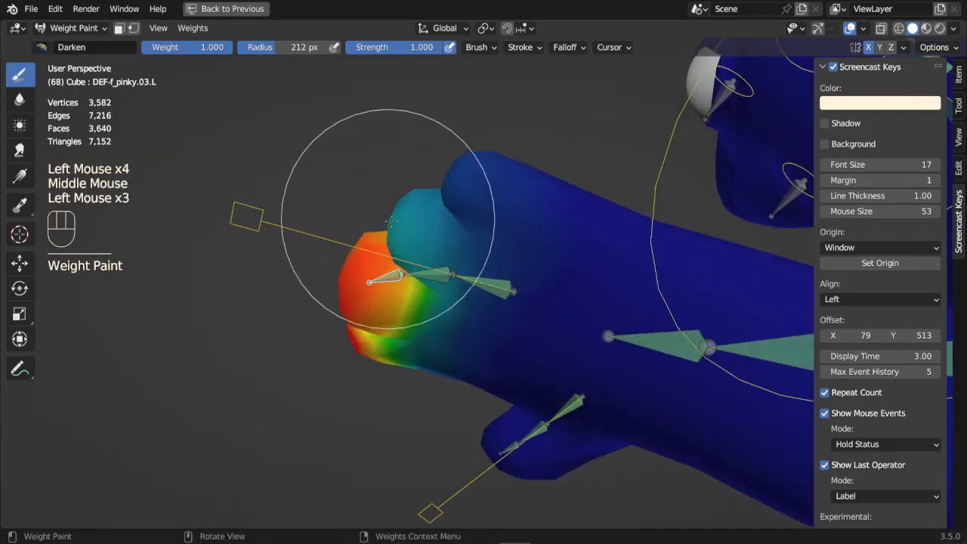
pyautogui.click(421, 225)
# - Reduce the brush radius to 106 px and paint DEF-f_pinky.03.L weights onto the neighbouring fingertips with the Draw brush
pyautogui.press('f')
pyautogui.click(385, 262)
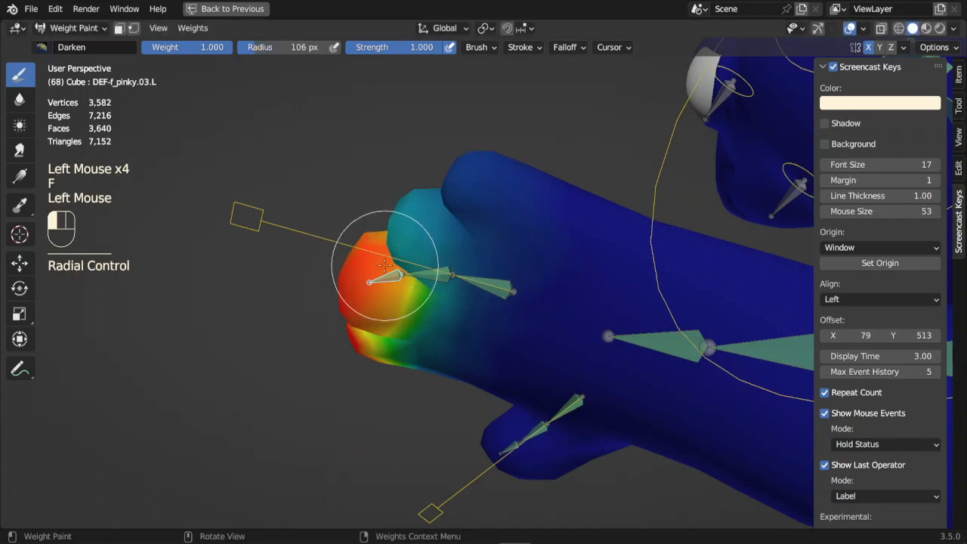
pyautogui.click(42, 47)
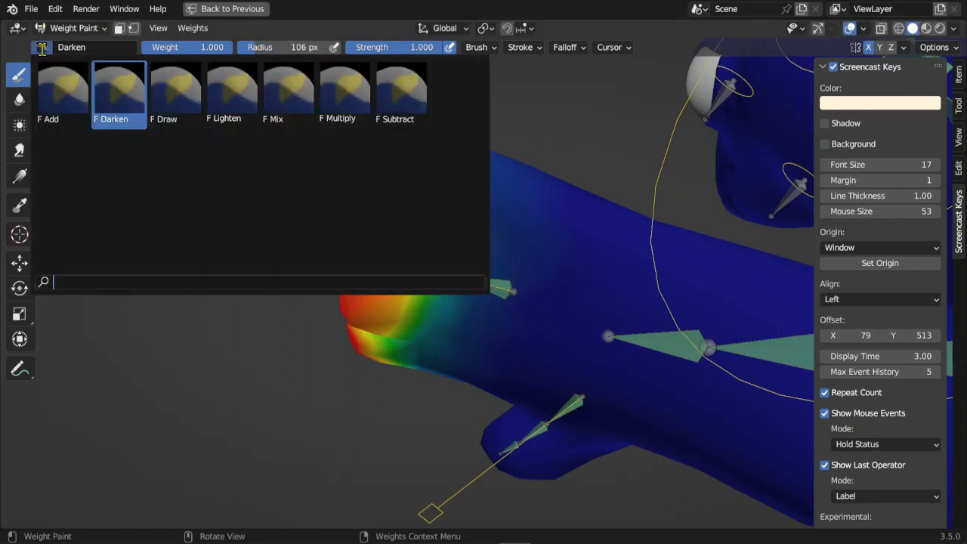
pyautogui.click(159, 102)
pyautogui.click(407, 241)
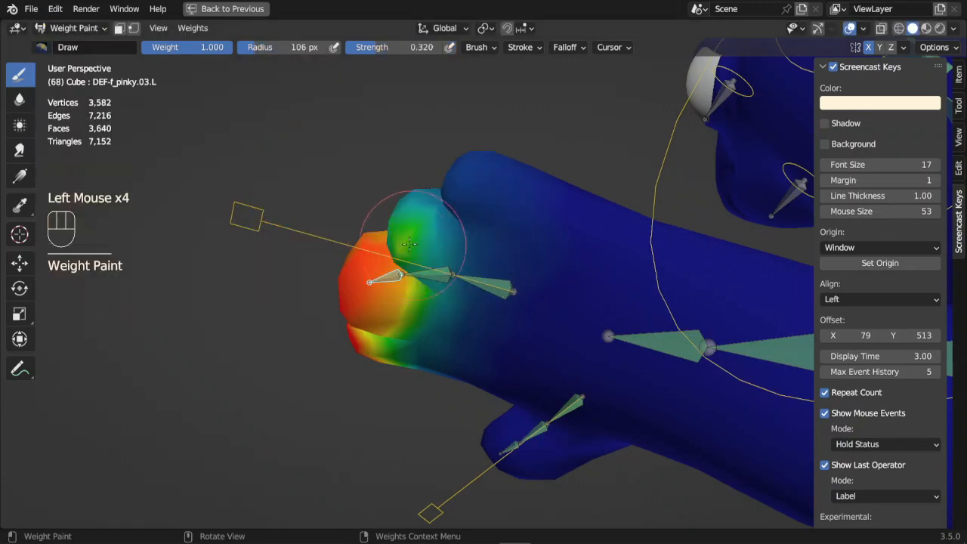
pyautogui.click(395, 222)
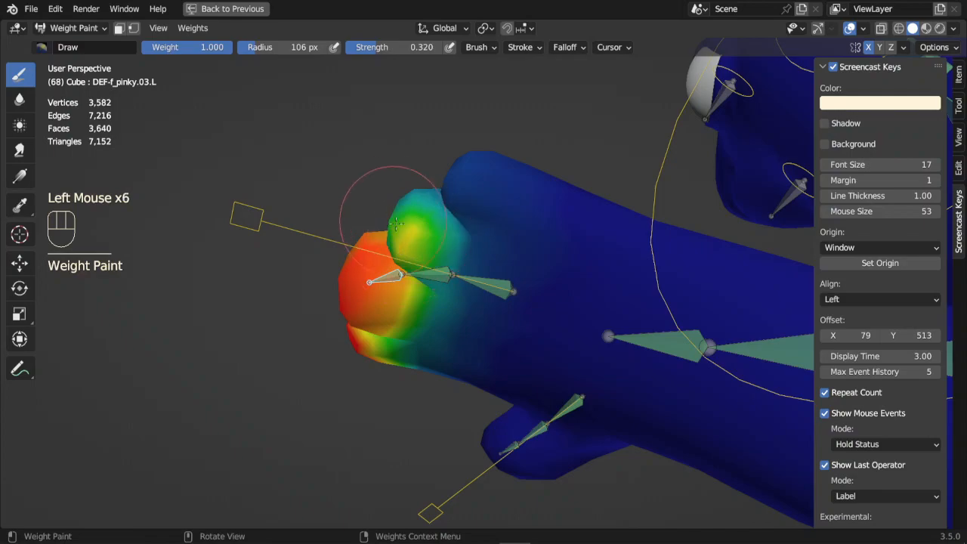
pyautogui.click(457, 188)
# - Blur the DEF-f_pinky.03.L weights around the fingertips and switch to the DEF-f_pinky.02.L bone's weights
pyautogui.moveTo(321, 291)
pyautogui.mouseDown(button='middle')
pyautogui.moveTo(401, 360)
pyautogui.moveTo(360, 419)
pyautogui.moveTo(400, 424)
pyautogui.moveTo(602, 404)
pyautogui.mouseUp(button='middle')
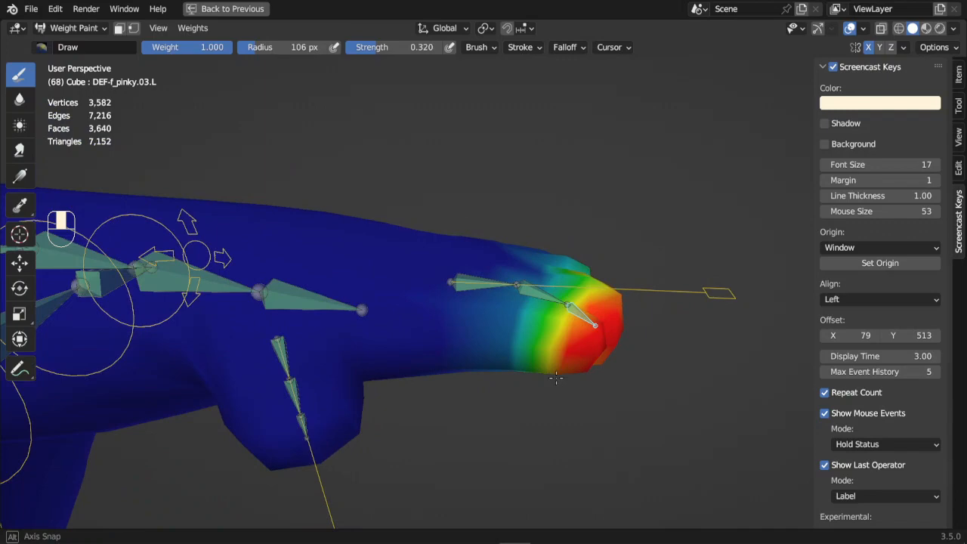
pyautogui.click(19, 99)
pyautogui.click(582, 302)
pyautogui.click(566, 345)
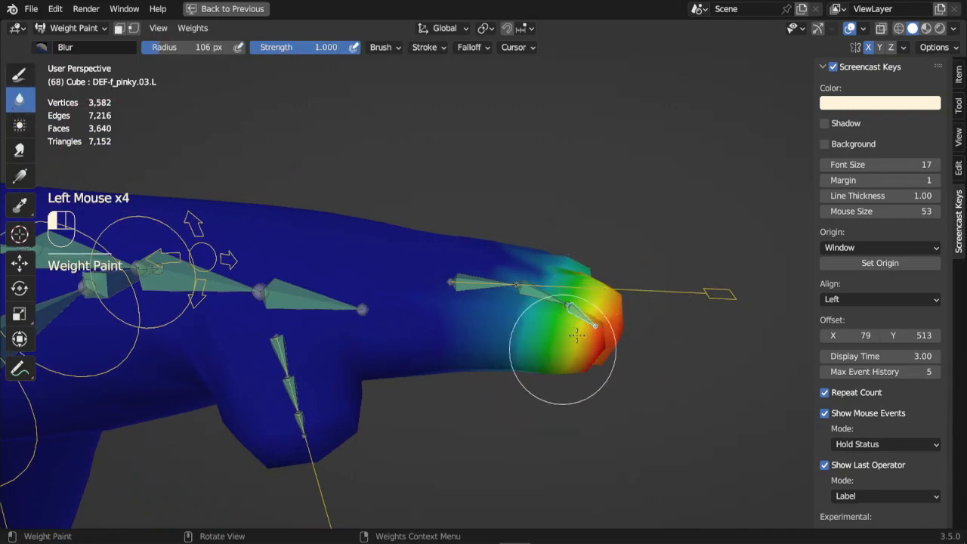
pyautogui.moveTo(566, 346); pyautogui.dragTo(518, 368, button='middle')
pyautogui.click(624, 283)
pyautogui.moveTo(624, 284); pyautogui.dragTo(545, 322)
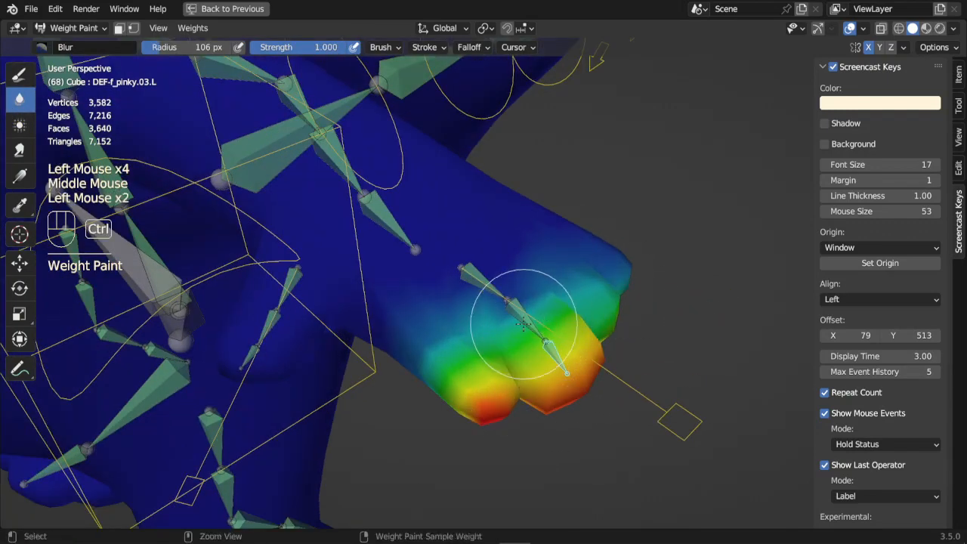
pyautogui.keyDown('ctrl'); pyautogui.click(523, 324); pyautogui.keyUp('ctrl')
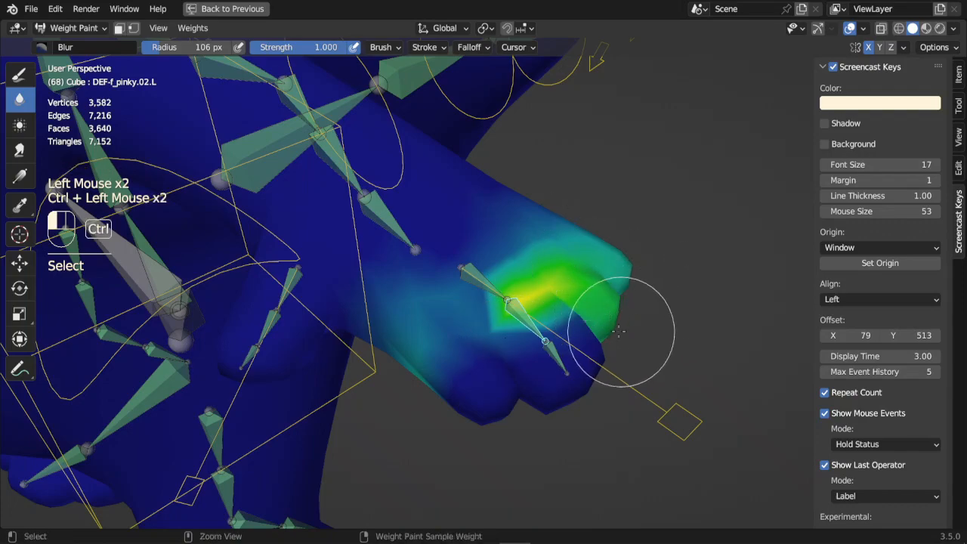
# - Select the DEF-f_pinky.01.L bone and remove its weights from the palm and knuckles with the Subtract brush
pyautogui.keyDown('ctrl'); pyautogui.click(469, 336); pyautogui.keyUp('ctrl')
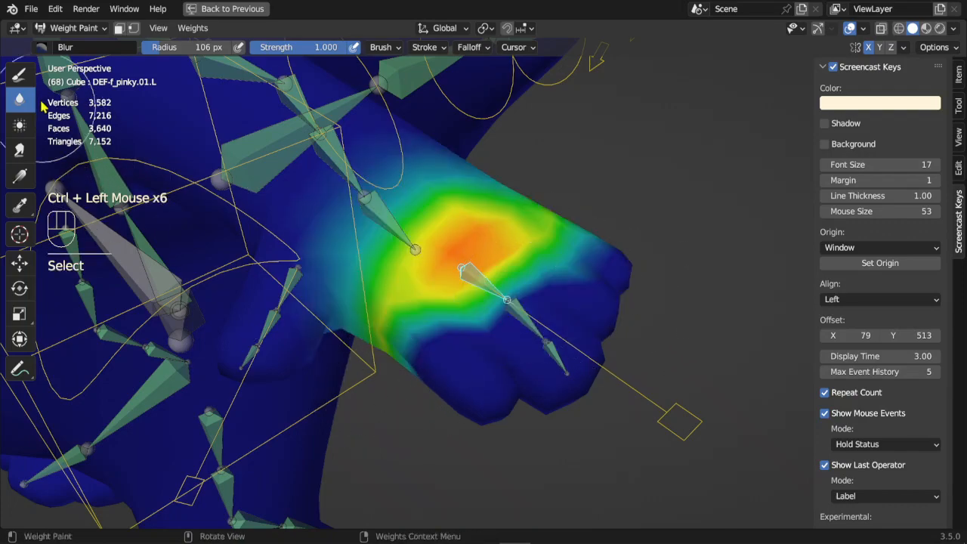
pyautogui.moveTo(396, 314); pyautogui.dragTo(469, 283, button='middle')
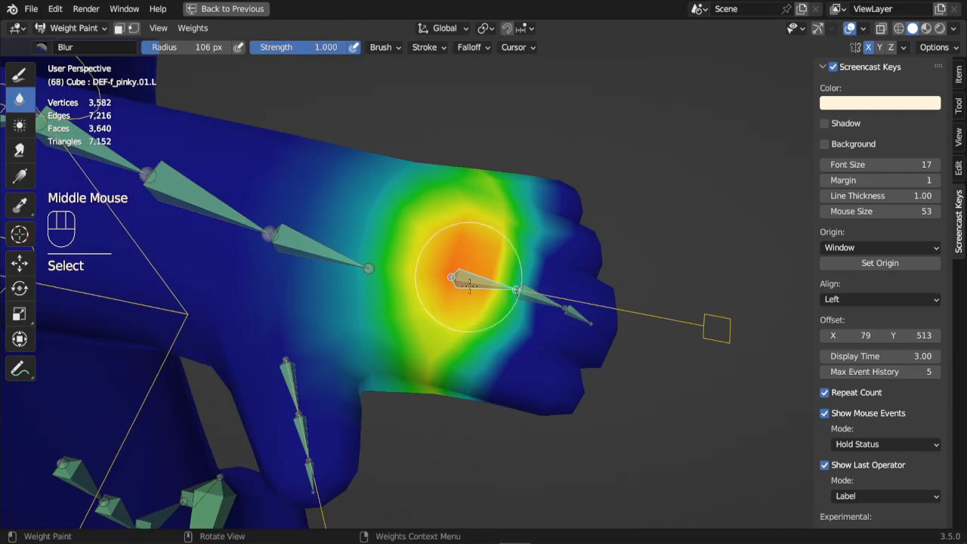
pyautogui.click(20, 75)
pyautogui.click(42, 47)
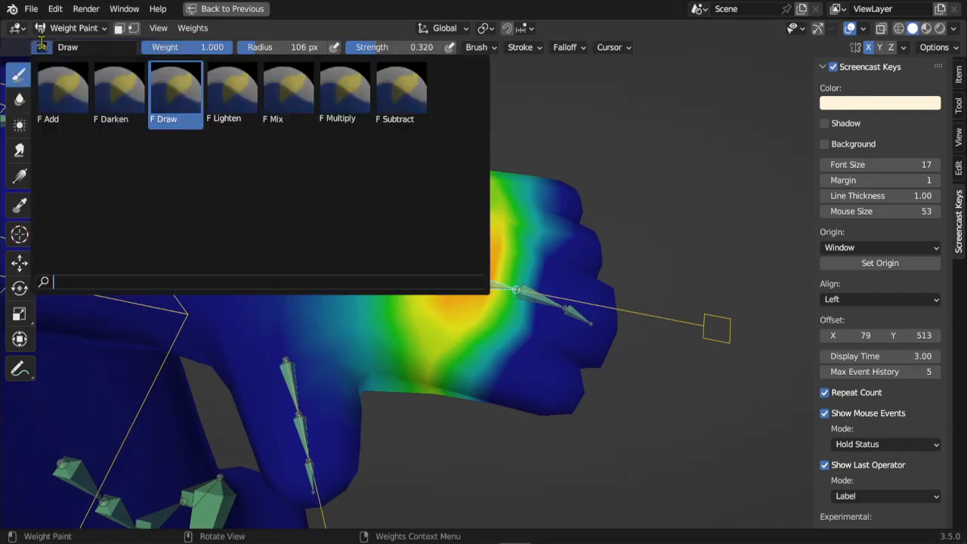
pyautogui.click(422, 112)
pyautogui.click(478, 277)
pyautogui.click(465, 276)
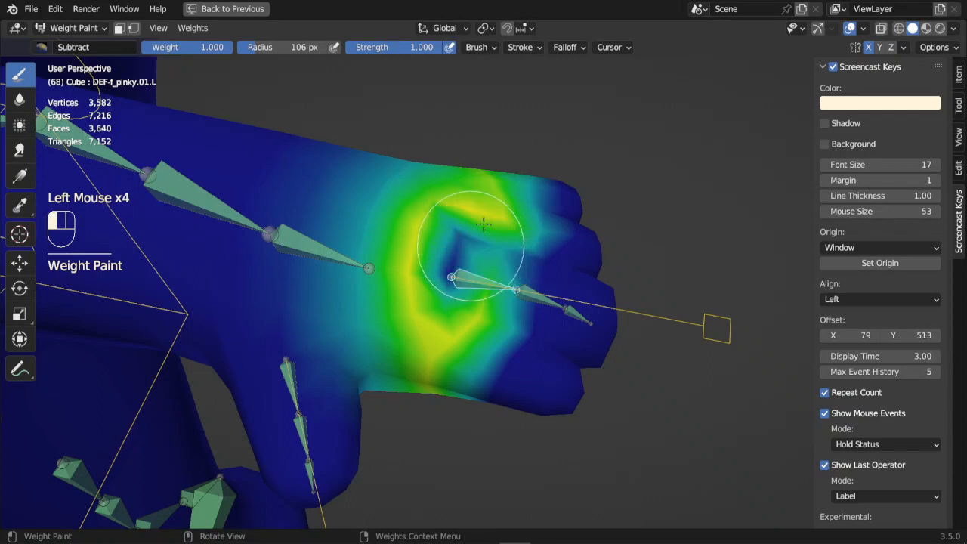
pyautogui.click(473, 177)
pyautogui.click(438, 219)
pyautogui.click(423, 227)
pyautogui.click(400, 272)
pyautogui.click(412, 302)
pyautogui.click(471, 302)
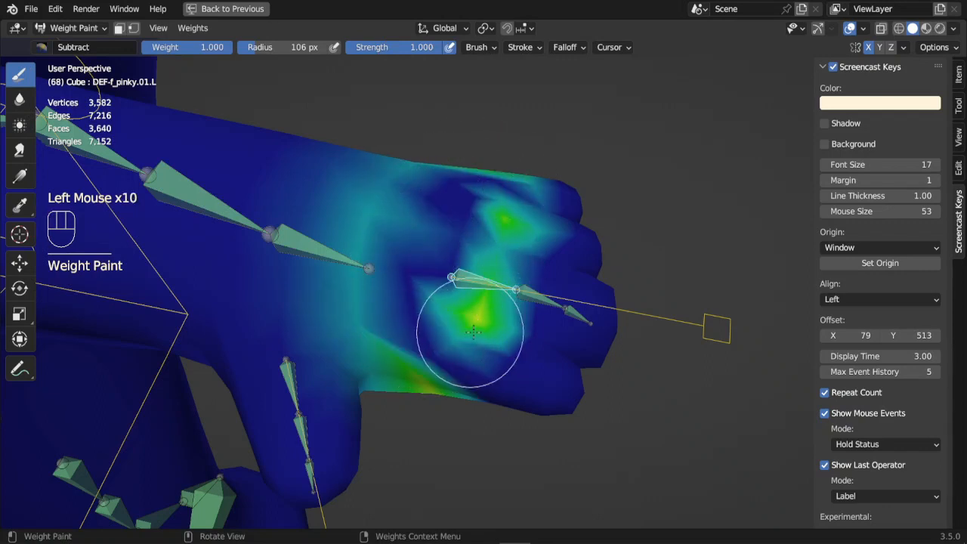
pyautogui.click(476, 299)
pyautogui.click(499, 216)
# - Enlarge the Blur brush to a 249 px radius and smooth the remaining DEF-f_pinky.01.L weights across the hand and wrist
pyautogui.click(20, 99)
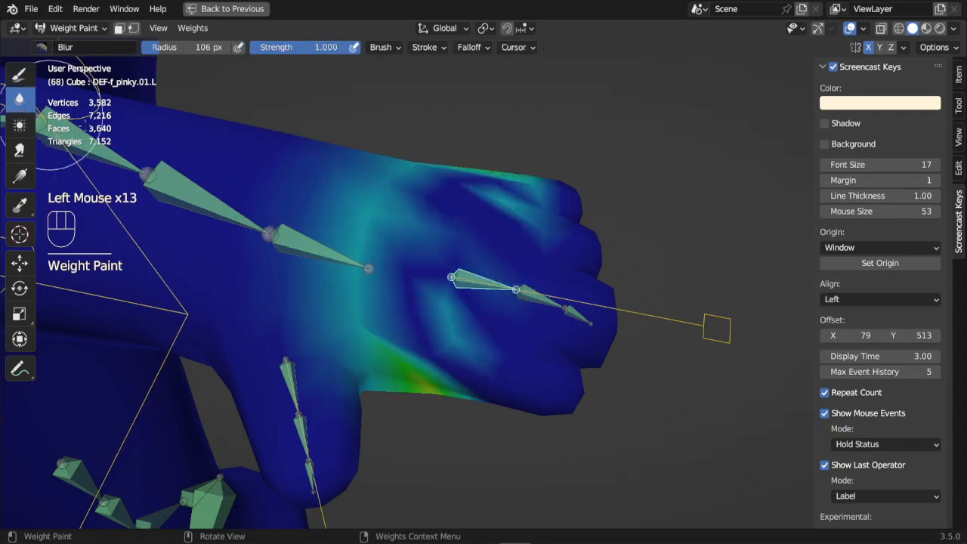
pyautogui.press('f')
pyautogui.click(497, 258)
pyautogui.moveTo(467, 221)
pyautogui.mouseDown()
pyautogui.moveTo(394, 343)
pyautogui.moveTo(392, 197)
pyautogui.moveTo(508, 196)
pyautogui.mouseUp()
pyautogui.moveTo(431, 180); pyautogui.dragTo(347, 185)
pyautogui.moveTo(494, 238); pyautogui.dragTo(385, 284)
pyautogui.moveTo(371, 286)
pyautogui.mouseDown(button='middle')
pyautogui.moveTo(386, 271)
pyautogui.moveTo(358, 248)
pyautogui.moveTo(368, 337)
pyautogui.mouseUp(button='middle')
pyautogui.moveTo(451, 333); pyautogui.dragTo(353, 367)
# - Look through the hand's other bone weights and switch to the thumb's DEF-f_pinky.01.L.001 bone
pyautogui.scroll(-2, 352, 368)
pyautogui.moveTo(354, 367)
pyautogui.mouseDown(button='middle')
pyautogui.moveTo(461, 336)
pyautogui.moveTo(507, 348)
pyautogui.moveTo(463, 355)
pyautogui.moveTo(543, 361)
pyautogui.mouseUp(button='middle')
pyautogui.scroll(1, 519, 361)
pyautogui.keyDown('ctrl'); pyautogui.click(523, 364); pyautogui.keyUp('ctrl')
pyautogui.keyDown('ctrl'); pyautogui.click(532, 382); pyautogui.keyUp('ctrl')
pyautogui.keyDown('ctrl'); pyautogui.click(513, 400); pyautogui.keyUp('ctrl')
pyautogui.moveTo(514, 401); pyautogui.dragTo(481, 253, button='middle')
pyautogui.moveTo(339, 276); pyautogui.dragTo(388, 246, button='middle')
pyautogui.keyDown('ctrl'); pyautogui.click(500, 313); pyautogui.keyUp('ctrl')
pyautogui.moveTo(382, 314); pyautogui.dragTo(412, 295, button='middle')
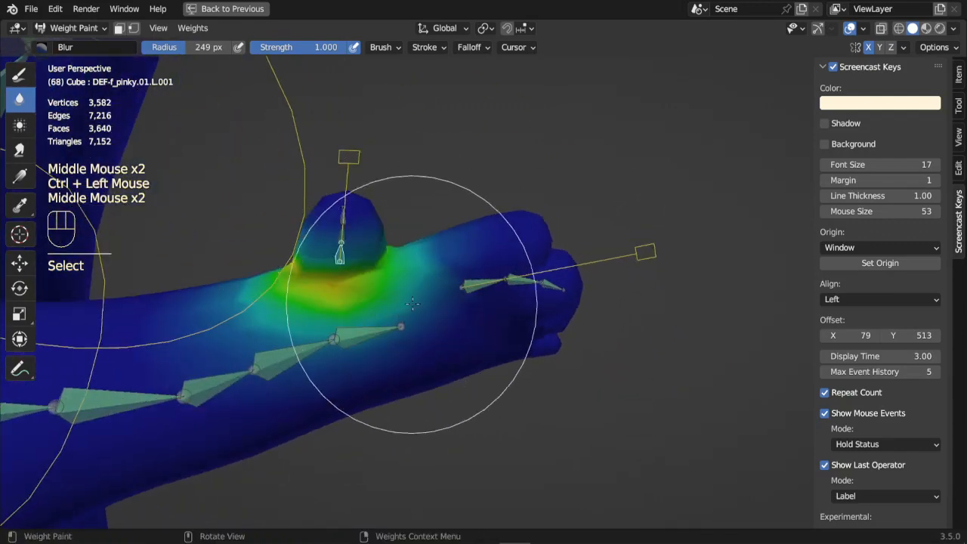
# - Reduce the brush radius to 102 px and subtract DEF-f_pinky.01.L.001 weights from the palm and forearm around the thumb
pyautogui.click(41, 47)
pyautogui.click(20, 74)
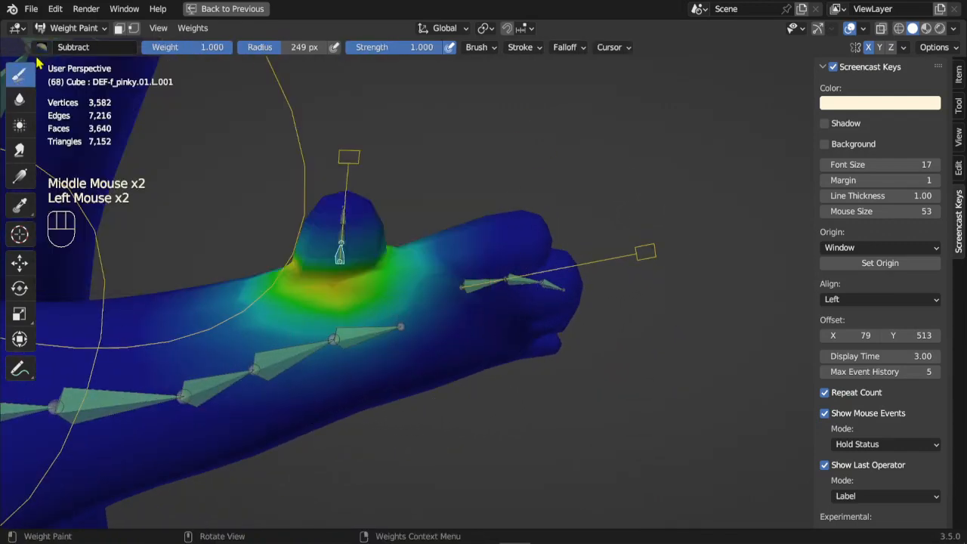
pyautogui.moveTo(300, 337); pyautogui.dragTo(317, 309, button='middle')
pyautogui.press('f')
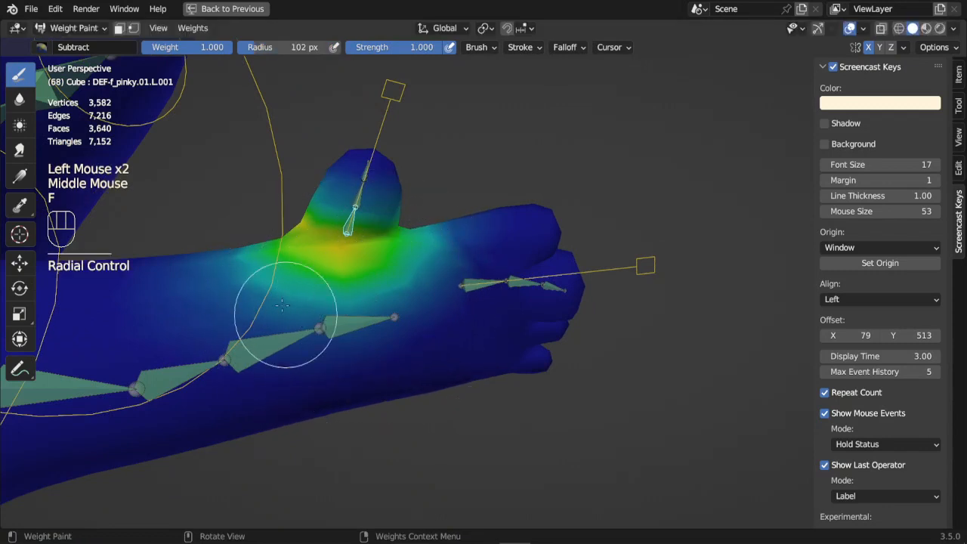
pyautogui.click(298, 293)
pyautogui.moveTo(298, 293)
pyautogui.mouseDown()
pyautogui.moveTo(388, 319)
pyautogui.moveTo(161, 345)
pyautogui.moveTo(470, 384)
pyautogui.moveTo(428, 295)
pyautogui.moveTo(227, 267)
pyautogui.moveTo(428, 281)
pyautogui.moveTo(363, 285)
pyautogui.moveTo(355, 257)
pyautogui.moveTo(428, 233)
pyautogui.mouseUp()
pyautogui.moveTo(428, 233)
pyautogui.mouseDown(button='middle')
pyautogui.moveTo(430, 382)
pyautogui.moveTo(417, 366)
pyautogui.mouseUp(button='middle')
pyautogui.moveTo(355, 255); pyautogui.dragTo(325, 336)
pyautogui.moveTo(332, 302)
pyautogui.mouseDown(button='middle')
pyautogui.moveTo(408, 336)
pyautogui.moveTo(411, 378)
pyautogui.mouseUp(button='middle')
pyautogui.moveTo(408, 394)
pyautogui.mouseDown()
pyautogui.moveTo(408, 361)
pyautogui.moveTo(347, 393)
pyautogui.moveTo(321, 394)
pyautogui.mouseUp()
pyautogui.moveTo(325, 387); pyautogui.dragTo(302, 355)
pyautogui.moveTo(320, 302)
pyautogui.mouseDown()
pyautogui.moveTo(448, 250)
pyautogui.moveTo(194, 371)
pyautogui.moveTo(511, 305)
pyautogui.moveTo(482, 311)
pyautogui.moveTo(375, 385)
pyautogui.mouseUp()
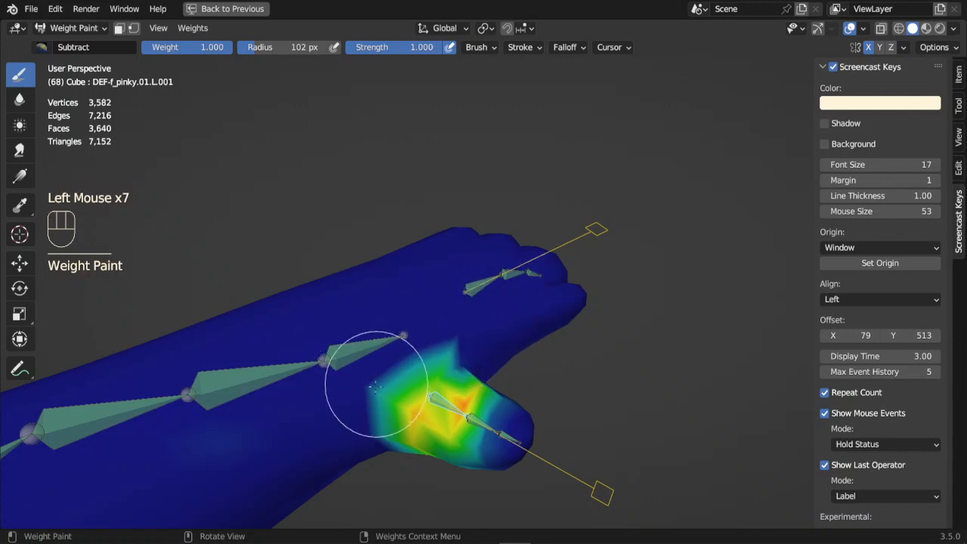
pyautogui.moveTo(424, 350)
pyautogui.mouseDown()
pyautogui.moveTo(370, 388)
pyautogui.moveTo(379, 419)
pyautogui.mouseUp()
pyautogui.moveTo(379, 420)
pyautogui.mouseDown()
pyautogui.moveTo(371, 436)
pyautogui.moveTo(395, 396)
pyautogui.mouseUp()
# - Try subtracting more DEF-f_pinky.01.L.001 weight at the thumb's base and undo the last strokes
pyautogui.click(373, 438)
pyautogui.moveTo(402, 384); pyautogui.dragTo(417, 365)
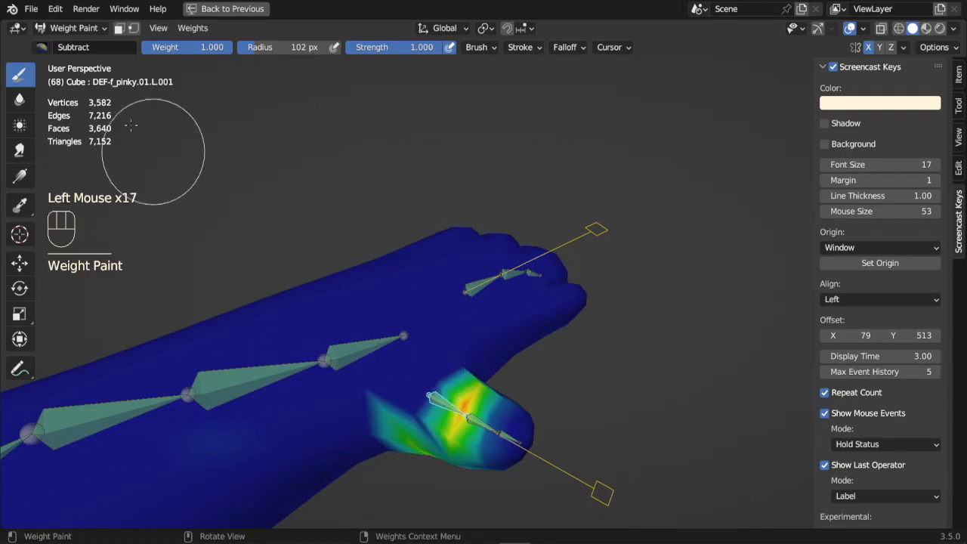
pyautogui.hotkey('ctrl', 'z')
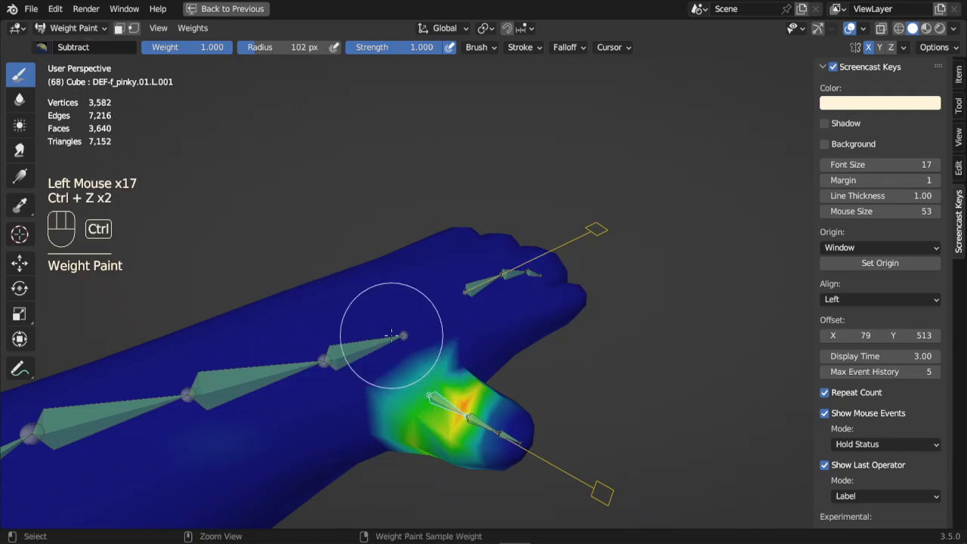
# - Blur the DEF-f_pinky.01.L.001 weights over the thumb and its base
pyautogui.click(20, 99)
pyautogui.moveTo(432, 423); pyautogui.dragTo(453, 356)
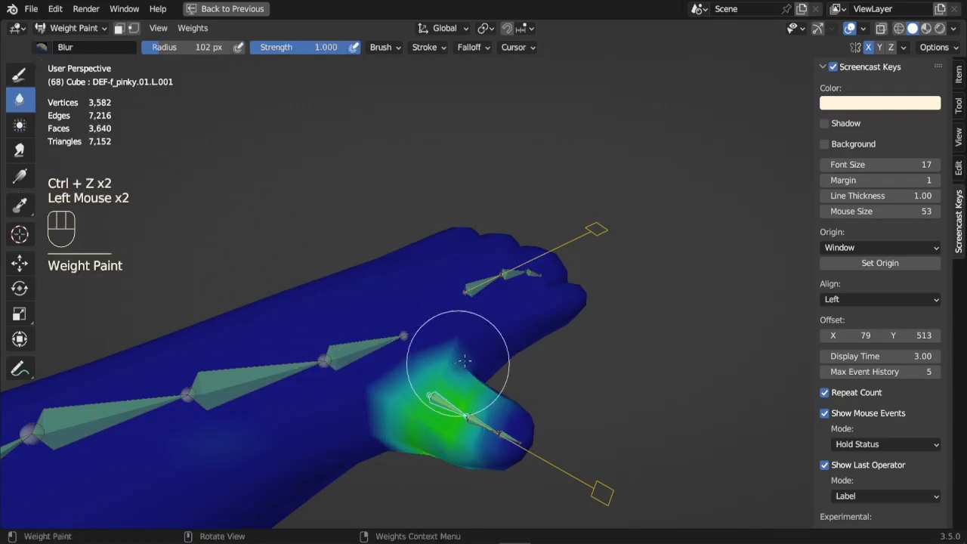
pyautogui.click(453, 355)
pyautogui.moveTo(453, 356)
pyautogui.mouseDown(button='middle')
pyautogui.moveTo(363, 370)
pyautogui.moveTo(353, 401)
pyautogui.moveTo(397, 453)
pyautogui.mouseUp(button='middle')
# - Select the thumb control f_pinky.01_master.L.001 and scale it to curl the thumb as a deformation test
pyautogui.keyDown('ctrl'); pyautogui.click(414, 474); pyautogui.keyUp('ctrl')
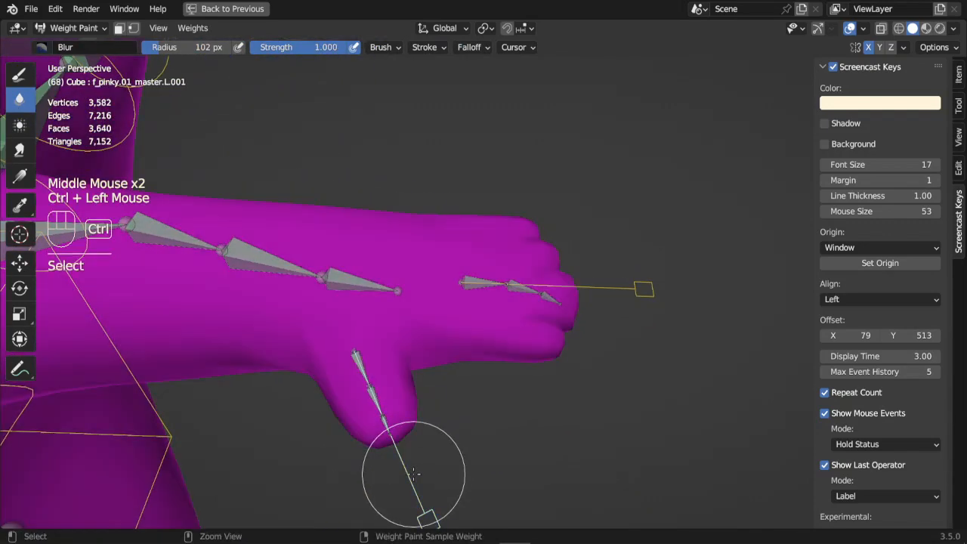
pyautogui.press('s')
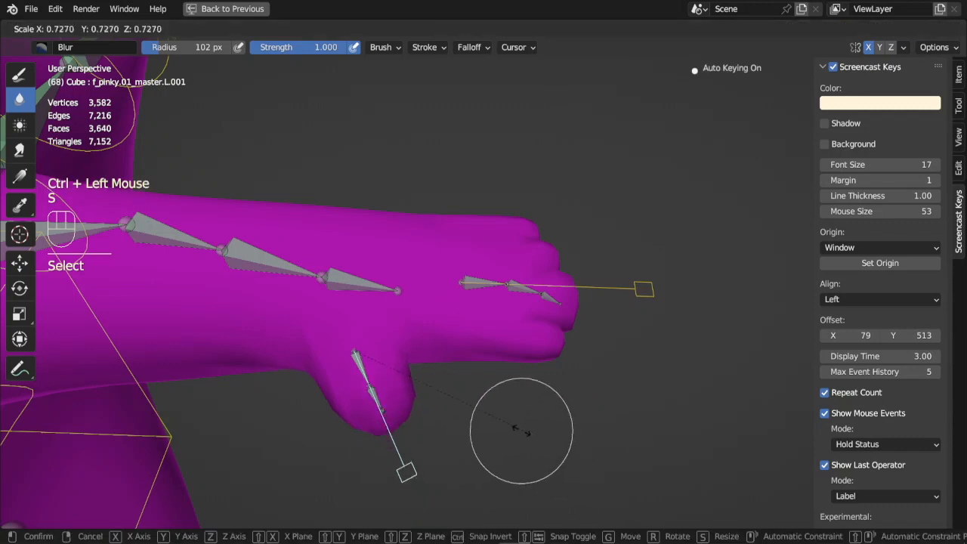
pyautogui.rightClick(504, 442)
pyautogui.moveTo(504, 442); pyautogui.dragTo(575, 355, button='middle')
pyautogui.press('s')
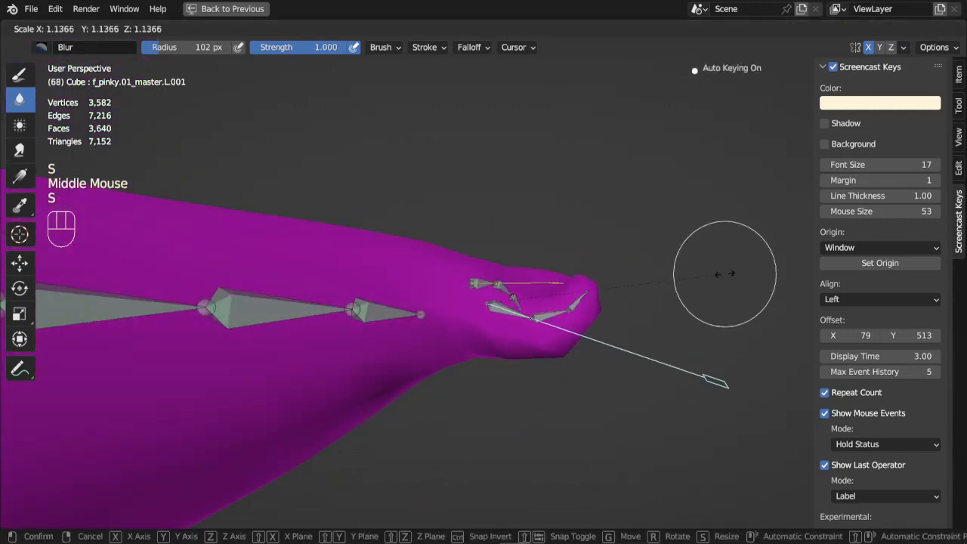
pyautogui.click(599, 252)
pyautogui.moveTo(635, 239); pyautogui.dragTo(613, 278, button='middle')
pyautogui.click(614, 278)
pyautogui.moveTo(672, 256); pyautogui.dragTo(635, 262, button='middle')
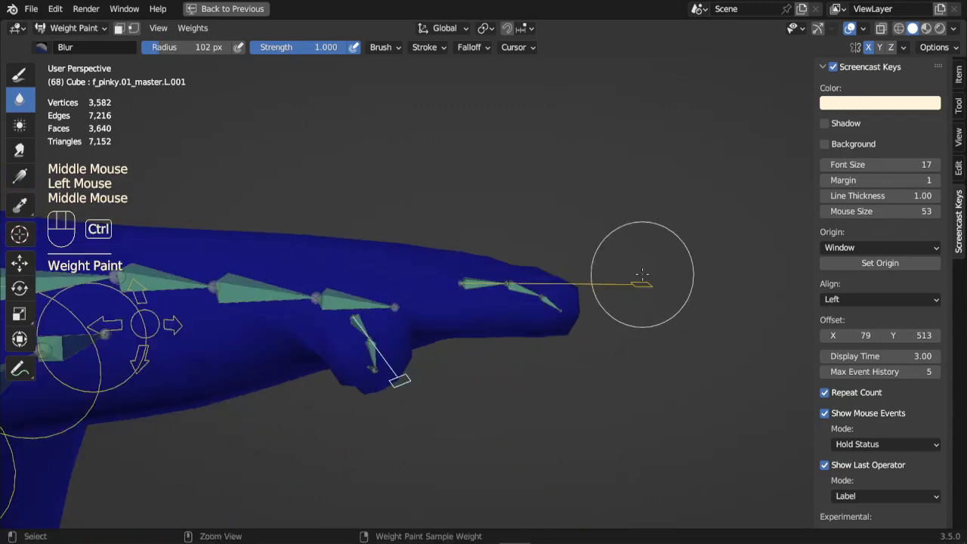
pyautogui.keyDown('ctrl'); pyautogui.click(628, 285); pyautogui.keyUp('ctrl')
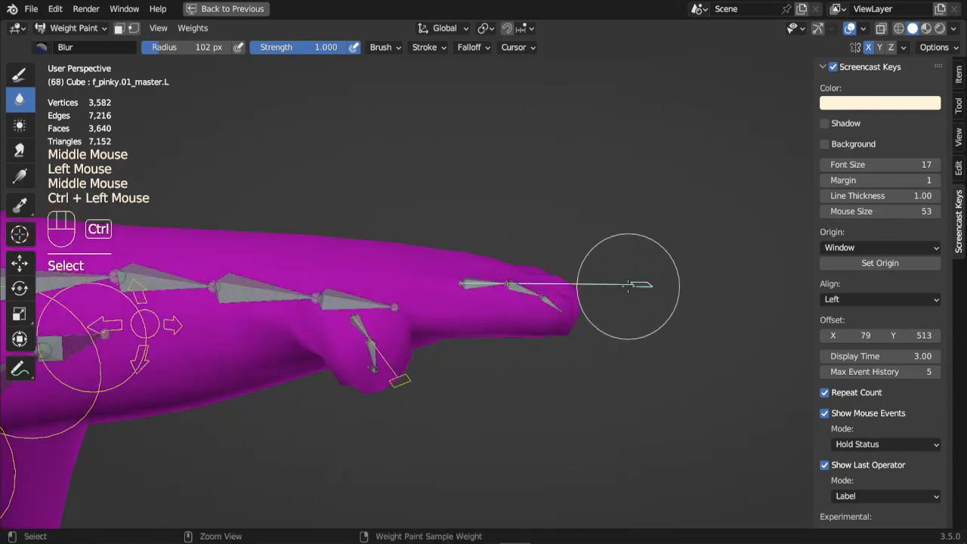
pyautogui.keyDown('ctrl'); pyautogui.click(398, 380); pyautogui.keyUp('ctrl')
pyautogui.moveTo(398, 382)
pyautogui.mouseDown(button='middle')
pyautogui.moveTo(422, 389)
pyautogui.moveTo(404, 378)
pyautogui.mouseUp(button='middle')
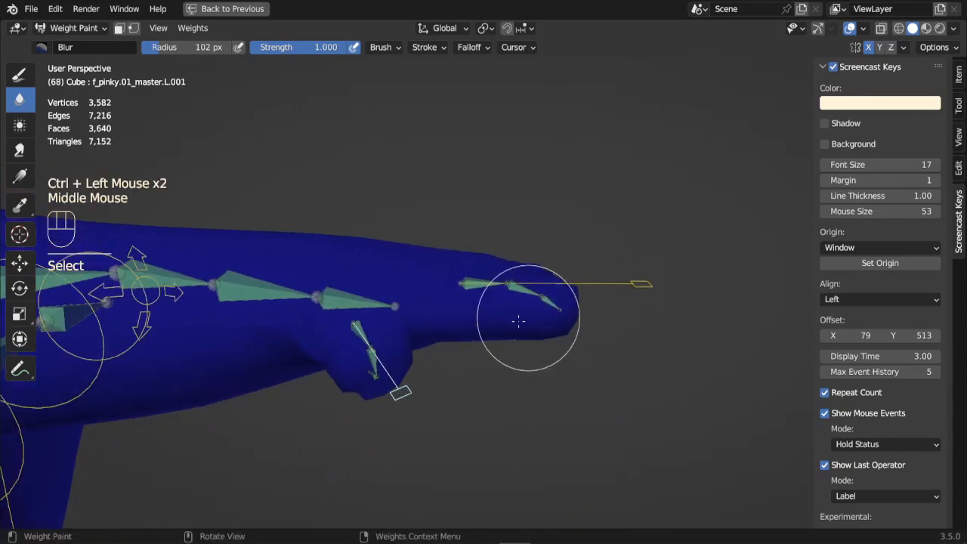
pyautogui.moveTo(507, 310)
pyautogui.mouseDown()
pyautogui.moveTo(526, 325)
pyautogui.moveTo(557, 327)
pyautogui.mouseUp()
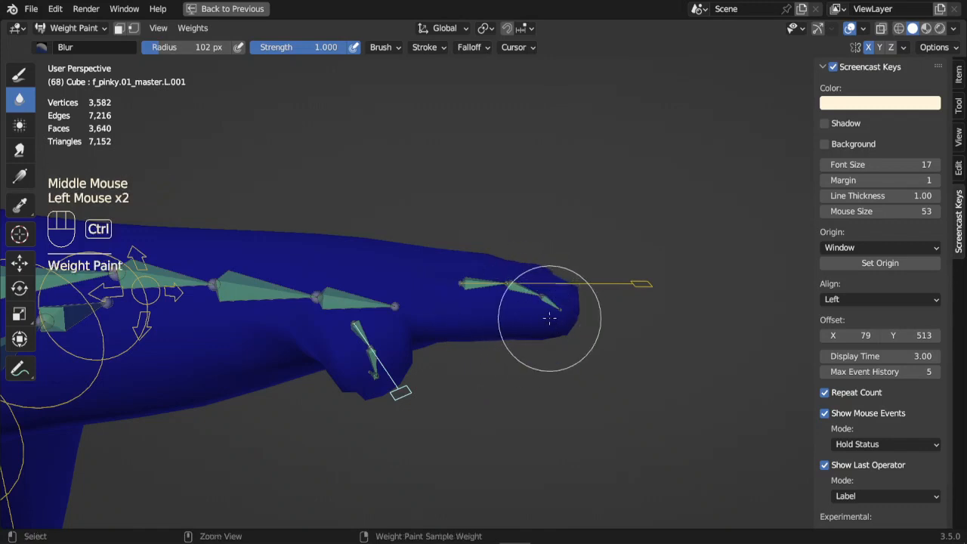
pyautogui.hotkey('ctrl', 'z')
pyautogui.hotkey('ctrl', 'z')
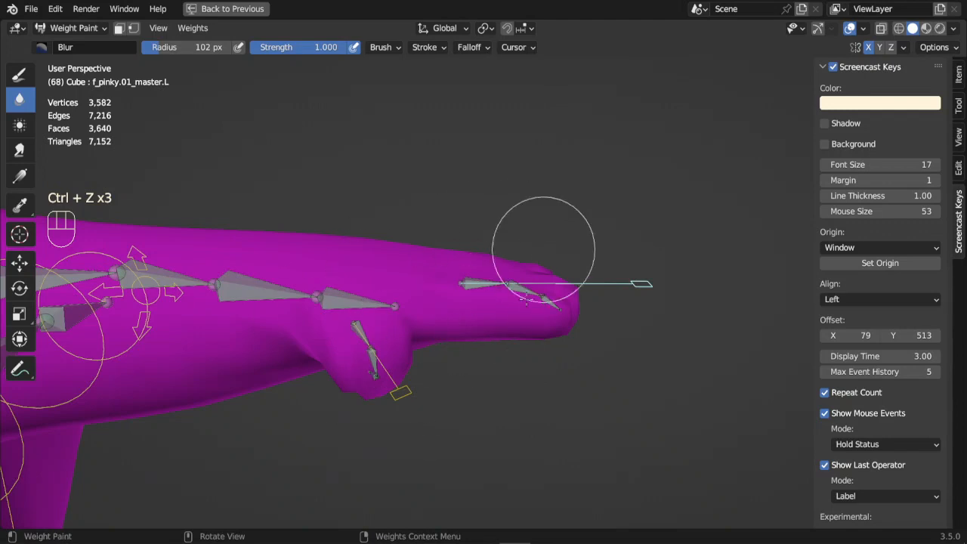
# - Select the finger control f_pinky.01_master.L and scale it down to curl the fingers inward
pyautogui.press('ctrl')
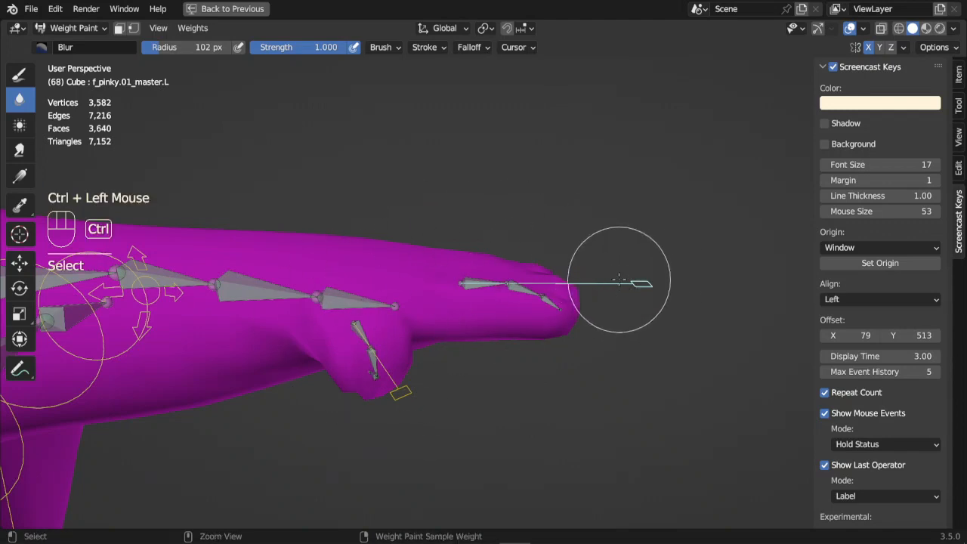
pyautogui.press('s')
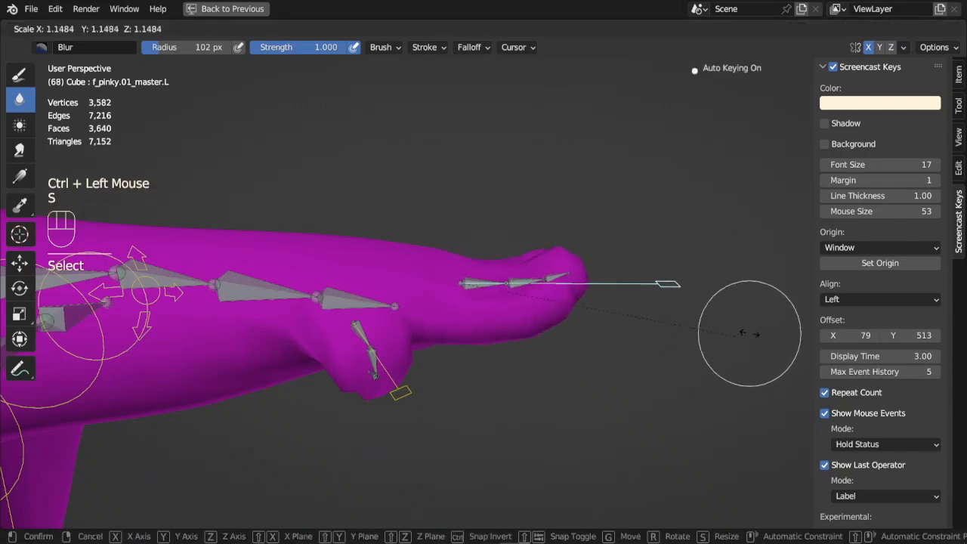
pyautogui.click(615, 332)
pyautogui.moveTo(615, 332); pyautogui.dragTo(597, 303, button='middle')
pyautogui.press('s')
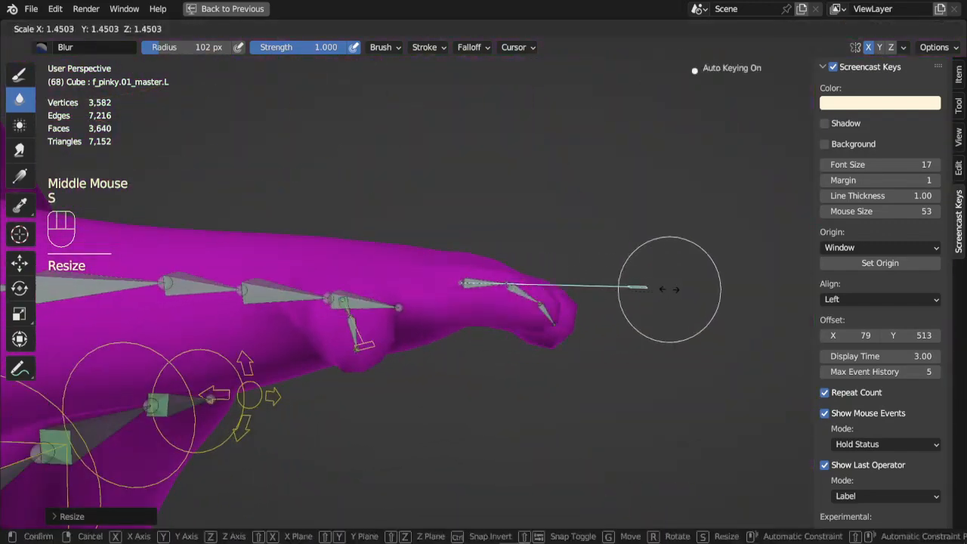
pyautogui.click(615, 291)
pyautogui.moveTo(587, 248); pyautogui.dragTo(589, 245, button='middle')
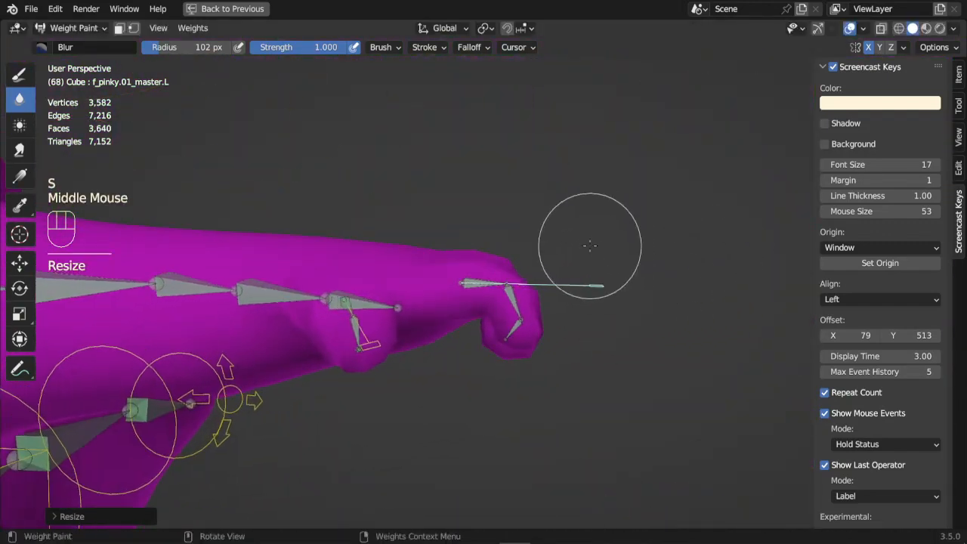
# - Rotate the finger control downward in front view and adjust its scale to close the fingers into a fist
pyautogui.press('KP_1')
pyautogui.press('r')
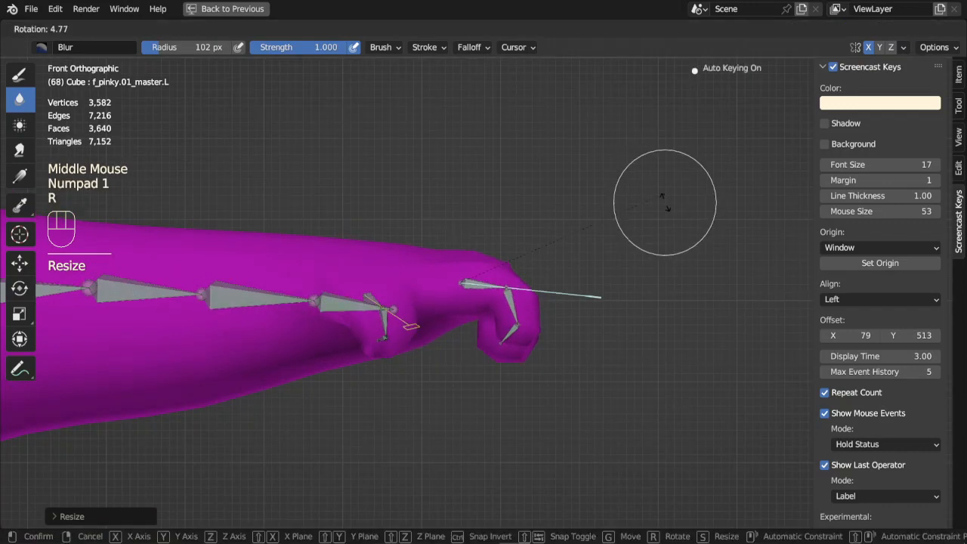
pyautogui.click(640, 375)
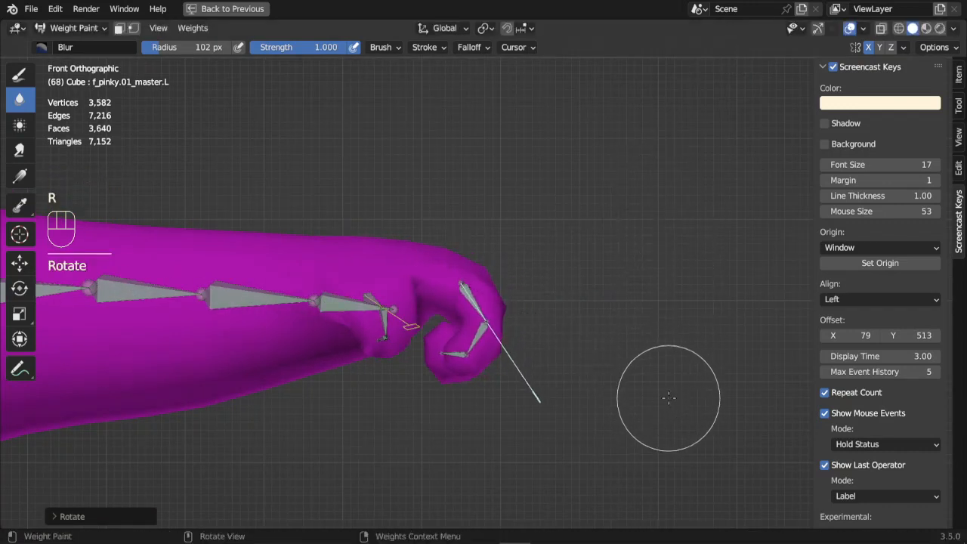
pyautogui.press('s')
pyautogui.click(646, 387)
pyautogui.moveTo(646, 387); pyautogui.dragTo(557, 356, button='middle')
# - Select the thumb control f_pinky.01_master.L.001 and rotate it to pose the thumb beside the curled fingers
pyautogui.keyDown('ctrl'); pyautogui.click(316, 325); pyautogui.keyUp('ctrl')
pyautogui.scroll(1, 295, 372)
pyautogui.press('r')
pyautogui.click(681, 357)
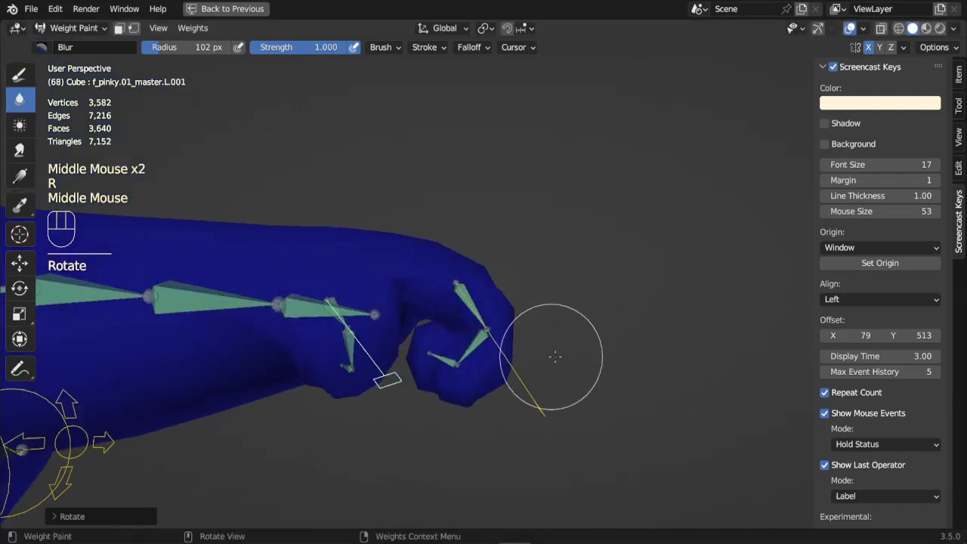
pyautogui.press('r')
pyautogui.click(587, 317)
# - Add the finger control f_pinky.01_master.L to the selected thumb control
pyautogui.scroll(-2, 586, 312)
pyautogui.moveTo(587, 312); pyautogui.dragTo(546, 328, button='middle')
pyautogui.scroll(1, 546, 328)
pyautogui.keyDown('shift'); pyautogui.click(518, 367); pyautogui.keyUp('shift')
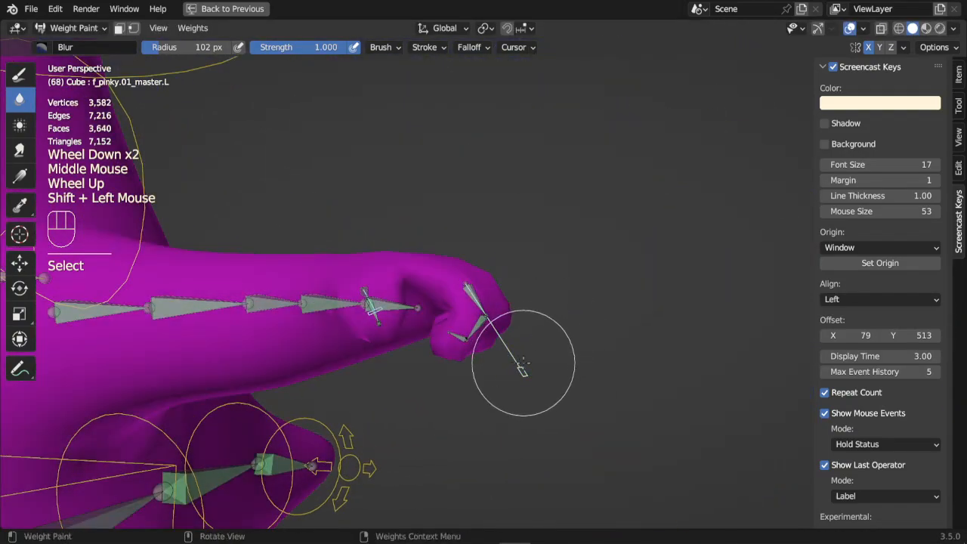
# - Examine the weights of the tail bones from DEF-tail to DEF-tail.002 and of the leg bones
pyautogui.scroll(-2, 523, 364)
pyautogui.moveTo(523, 364); pyautogui.dragTo(430, 127, button='middle')
pyautogui.scroll(1, 522, 365)
pyautogui.scroll(-2, 522, 365)
pyautogui.scroll(-2, 522, 365)
pyautogui.scroll(3, 626, 324)
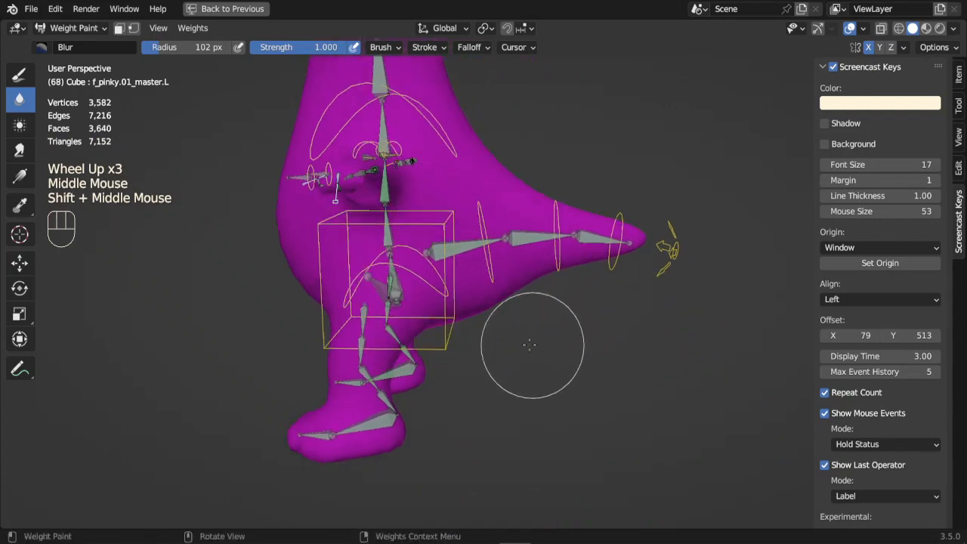
pyautogui.moveTo(531, 345); pyautogui.dragTo(525, 316, button='middle')
pyautogui.keyDown('ctrl'); pyautogui.click(459, 261); pyautogui.keyUp('ctrl')
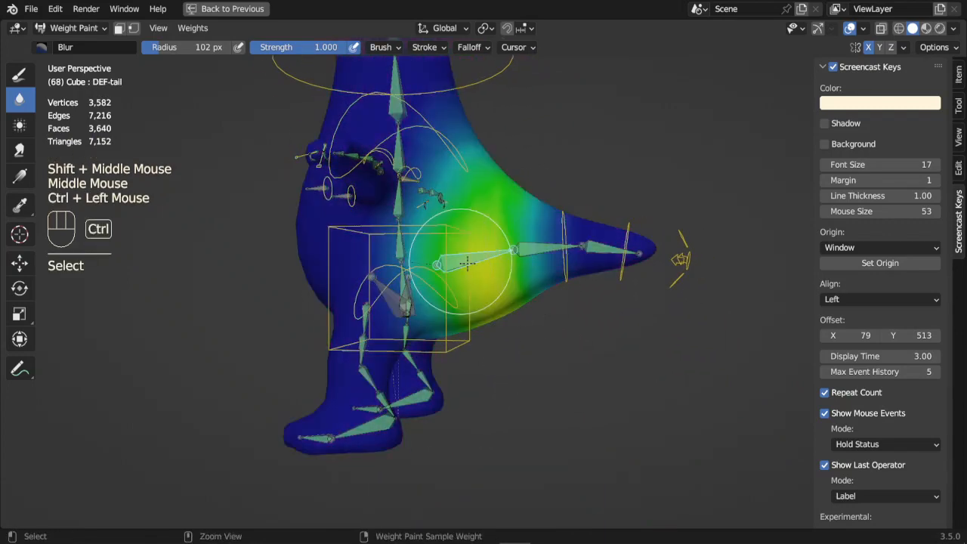
pyautogui.keyDown('ctrl'); pyautogui.click(538, 251); pyautogui.keyUp('ctrl')
pyautogui.keyDown('ctrl'); pyautogui.click(612, 248); pyautogui.keyUp('ctrl')
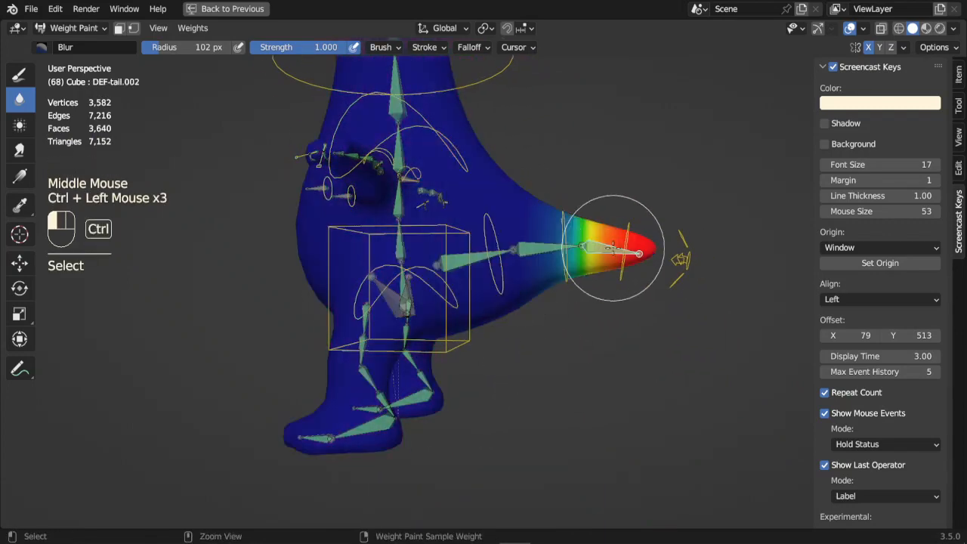
pyautogui.keyDown('ctrl'); pyautogui.click(383, 396); pyautogui.keyUp('ctrl')
pyautogui.keyDown('ctrl'); pyautogui.click(365, 378); pyautogui.keyUp('ctrl')
pyautogui.keyDown('ctrl'); pyautogui.click(371, 429); pyautogui.keyUp('ctrl')
# - Select the DEF-toe.L bone and paint full weight on the outer toes of the left foot with the Add brush
pyautogui.scroll(2, 401, 440)
pyautogui.keyDown('shift'); pyautogui.moveTo(401, 439); pyautogui.dragTo(575, 233, button='middle'); pyautogui.keyUp('shift')
pyautogui.moveTo(440, 329); pyautogui.dragTo(569, 405, button='middle')
pyautogui.keyDown('ctrl'); pyautogui.click(414, 396); pyautogui.keyUp('ctrl')
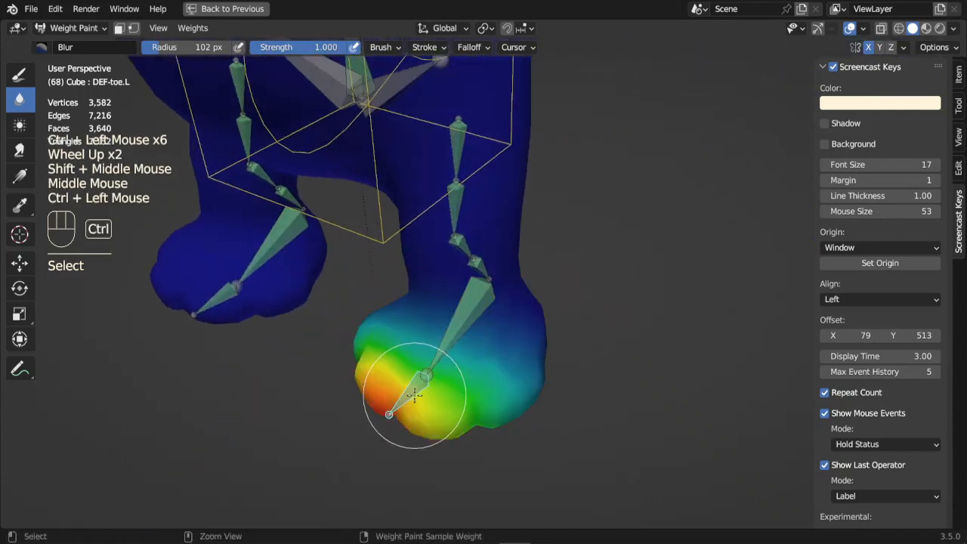
pyautogui.keyDown('ctrl'); pyautogui.scroll(1, 415, 396); pyautogui.keyUp('ctrl')
pyautogui.keyDown('ctrl'); pyautogui.moveTo(415, 396); pyautogui.dragTo(353, 404, button='middle'); pyautogui.keyUp('ctrl')
pyautogui.click(19, 74)
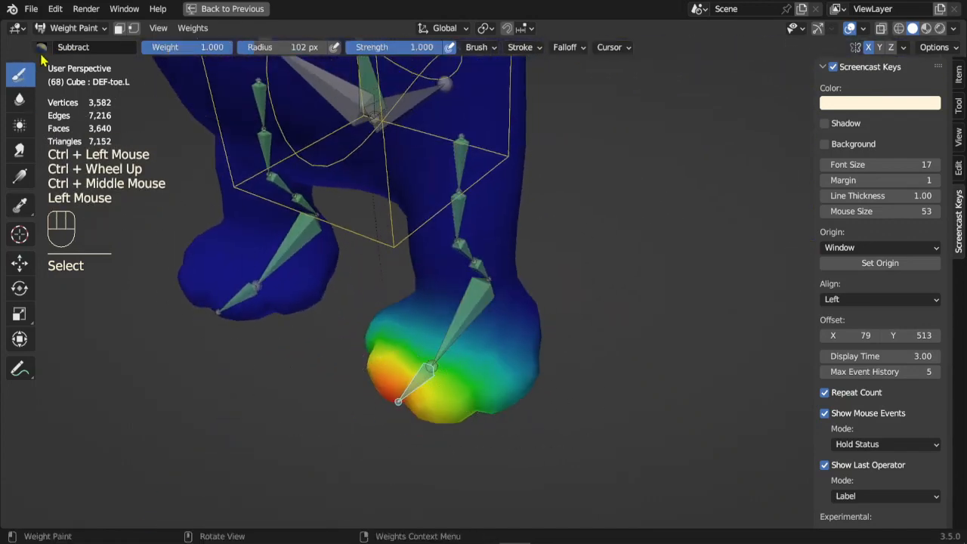
pyautogui.click(42, 47)
pyautogui.click(65, 94)
pyautogui.moveTo(446, 417); pyautogui.dragTo(487, 411)
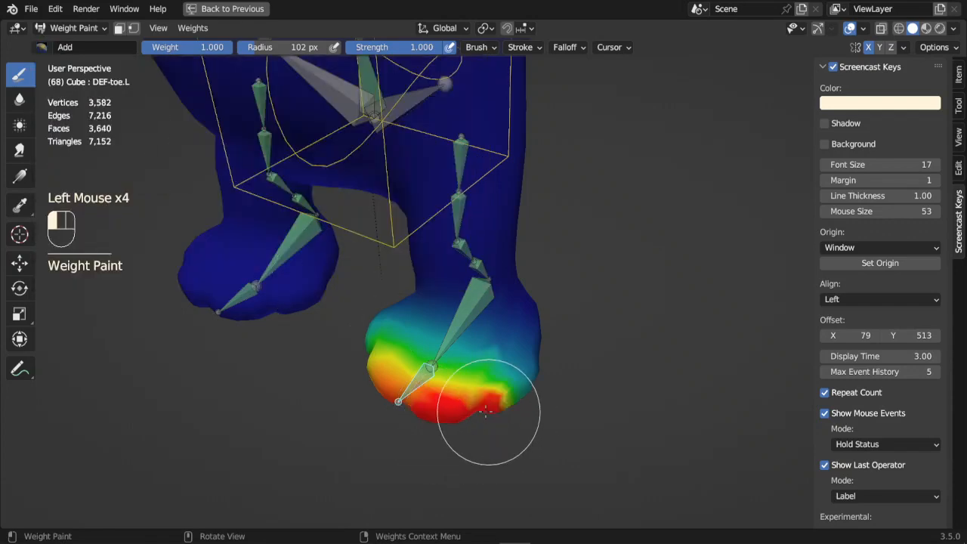
# - Extend the added DEF-toe.L weight across the inner toes of the left foot
pyautogui.moveTo(340, 349); pyautogui.dragTo(495, 413, button='middle')
pyautogui.moveTo(610, 363); pyautogui.dragTo(550, 379, button='middle')
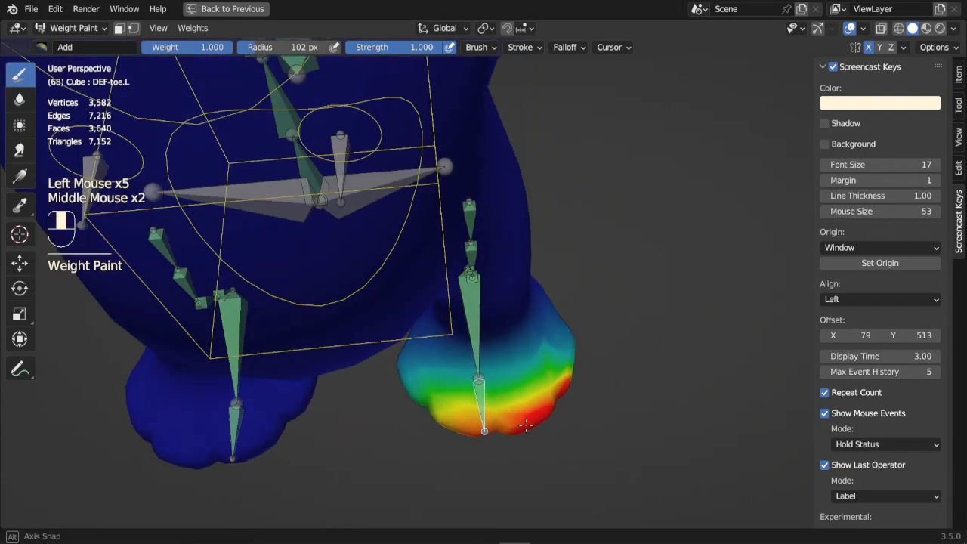
pyautogui.moveTo(468, 429); pyautogui.dragTo(408, 417)
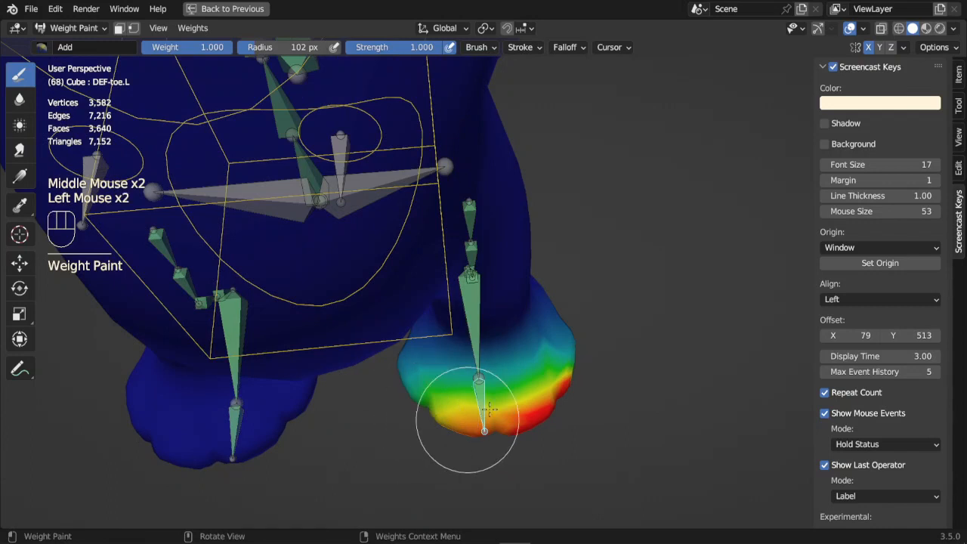
# - Select the DEF-foot.L bone and remove its weight from the left toes with the Subtract brush
pyautogui.keyDown('ctrl'); pyautogui.click(487, 407); pyautogui.keyUp('ctrl')
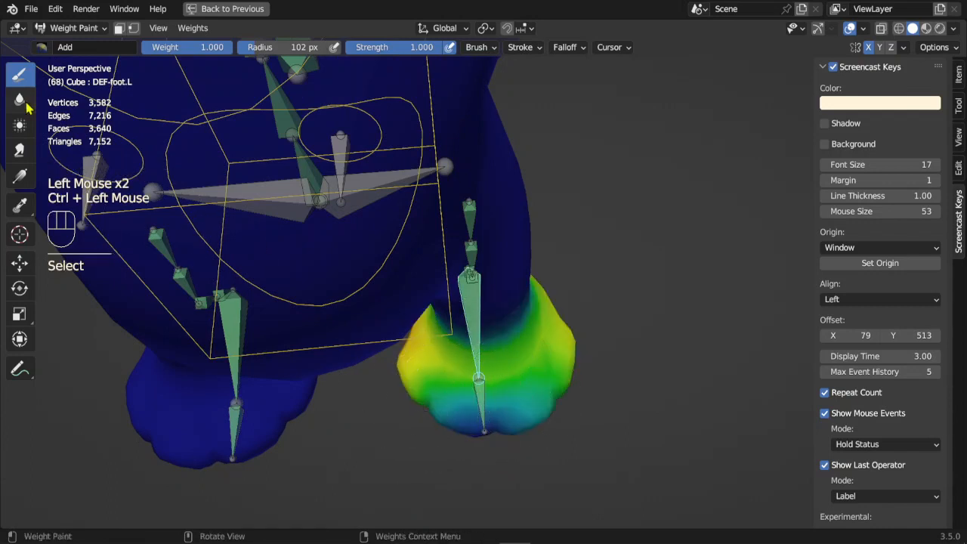
pyautogui.click(42, 46)
pyautogui.click(416, 106)
pyautogui.moveTo(523, 431)
pyautogui.mouseDown()
pyautogui.moveTo(400, 388)
pyautogui.moveTo(634, 378)
pyautogui.mouseUp()
pyautogui.moveTo(495, 394)
pyautogui.mouseDown()
pyautogui.moveTo(537, 385)
pyautogui.moveTo(608, 410)
pyautogui.mouseUp()
pyautogui.moveTo(609, 411); pyautogui.dragTo(600, 314, button='middle')
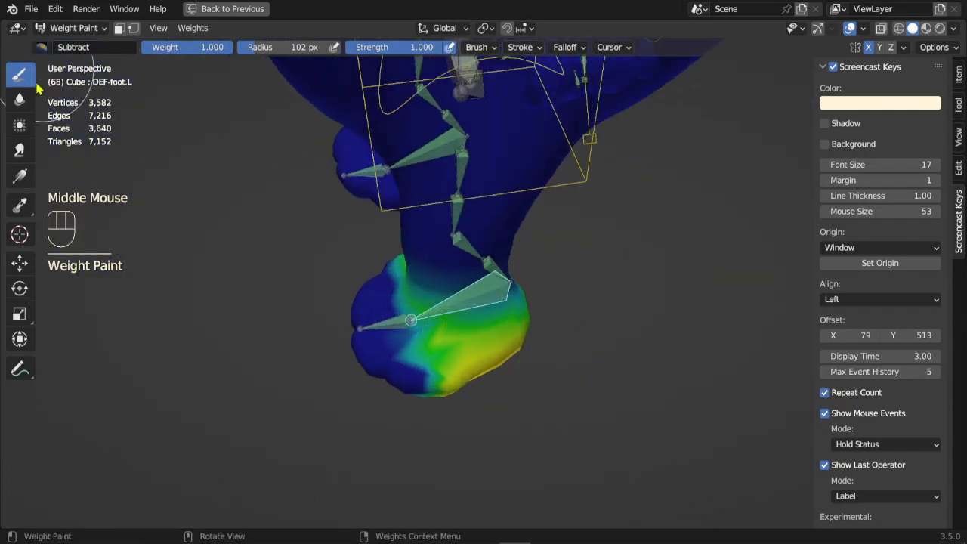
# - Smooth the DEF-foot.L weight transition around the toes and sole of the left foot with the Blur brush
pyautogui.click(19, 98)
pyautogui.moveTo(446, 441); pyautogui.dragTo(372, 271)
pyautogui.moveTo(373, 271); pyautogui.dragTo(452, 400)
pyautogui.moveTo(453, 400)
pyautogui.mouseDown()
pyautogui.moveTo(401, 275)
pyautogui.moveTo(449, 426)
pyautogui.mouseUp()
pyautogui.moveTo(411, 302)
pyautogui.mouseDown(button='middle')
pyautogui.moveTo(425, 358)
pyautogui.moveTo(410, 217)
pyautogui.mouseUp(button='middle')
pyautogui.moveTo(411, 219); pyautogui.dragTo(432, 376)
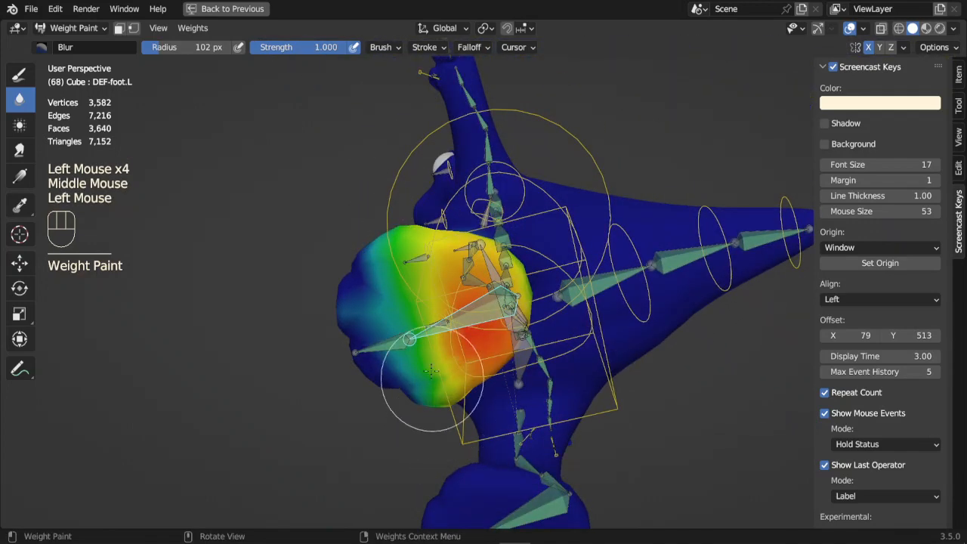
pyautogui.moveTo(433, 381)
pyautogui.mouseDown(button='middle')
pyautogui.moveTo(457, 525)
pyautogui.moveTo(587, 390)
pyautogui.moveTo(598, 358)
pyautogui.moveTo(578, 359)
pyautogui.mouseUp(button='middle')
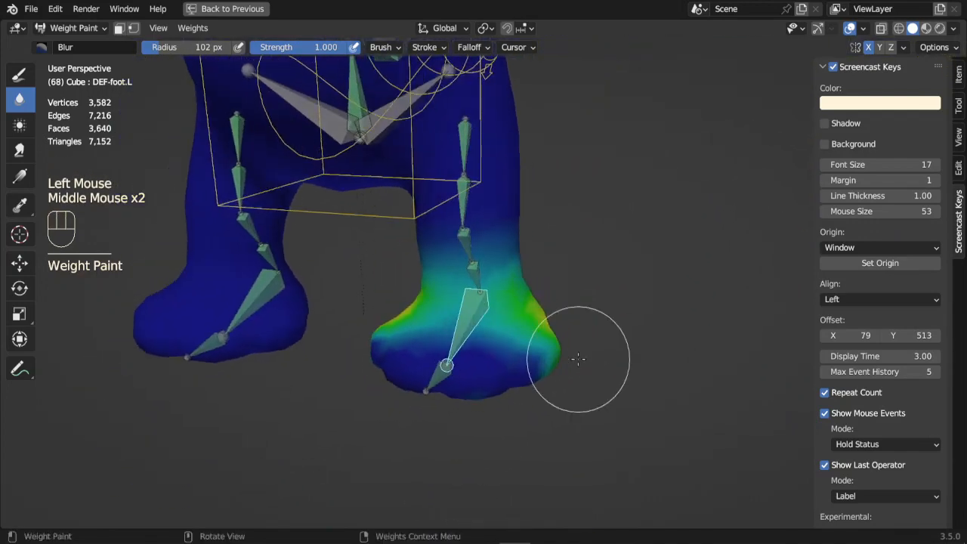
pyautogui.press('5')
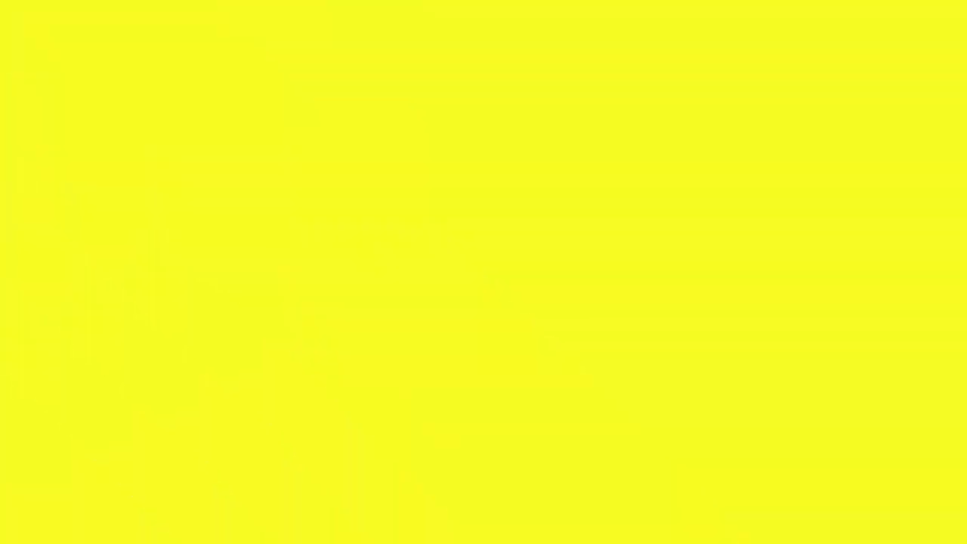